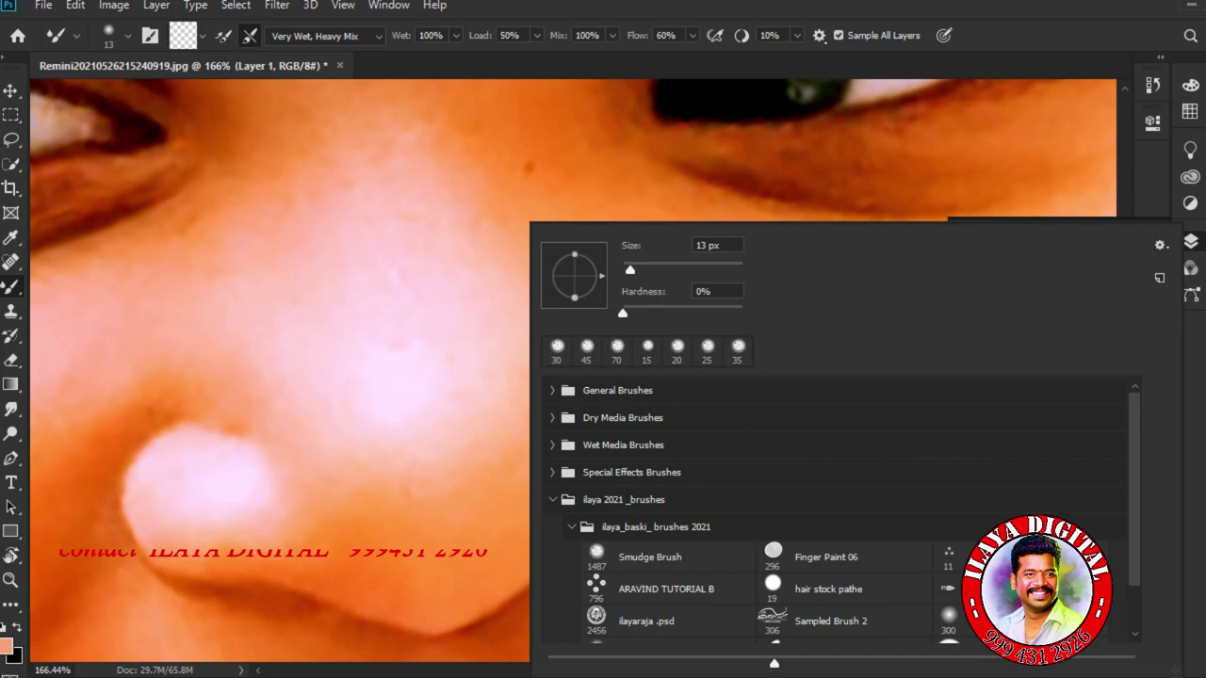
Load the 30 px soft brush tip for the Mixer Brush.
key("[")
key("[")
key("[")
key("[")
key("[")
key("[")
key("[")
key("[")
key("[")
key("[")
key("[")
key("[")
key("[")
key("[")
key("[")
key("[")
key("[")
key("[")
key("[")
key("[")
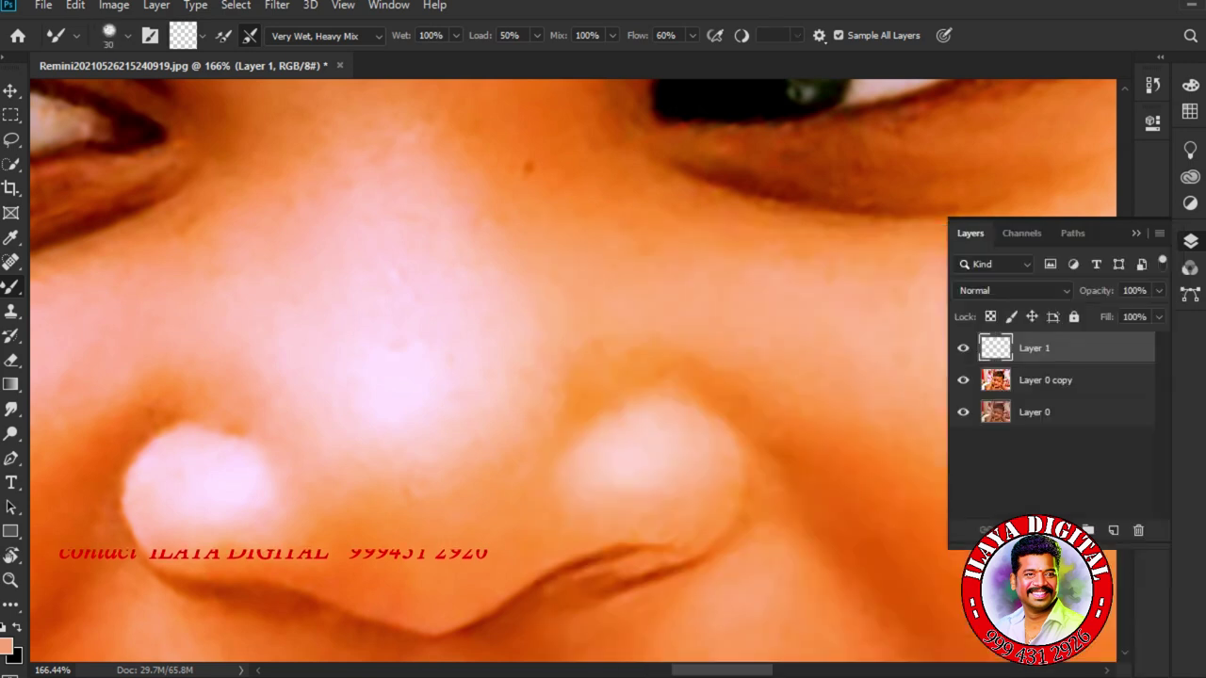
Review the brush's Transfer and tip shape settings.
key("F5")
left_click(932, 295)
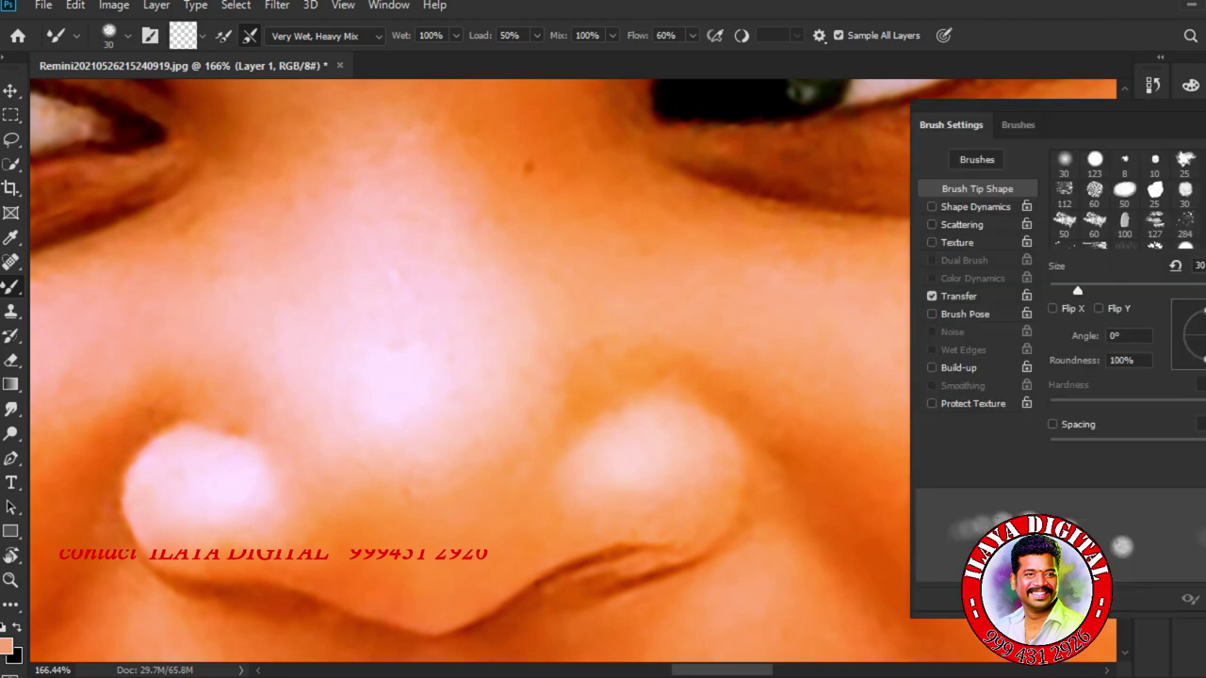
left_click(959, 296)
left_click(1150, 283)
left_click(1144, 330)
left_click(977, 188)
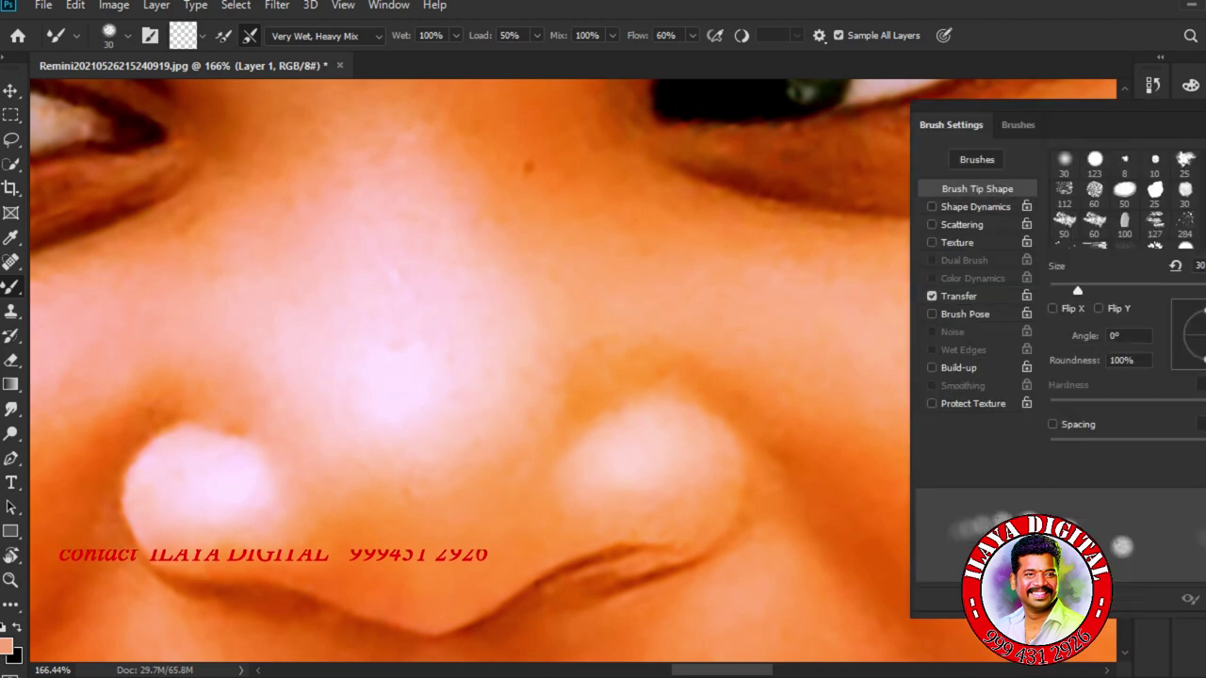
key("F5")
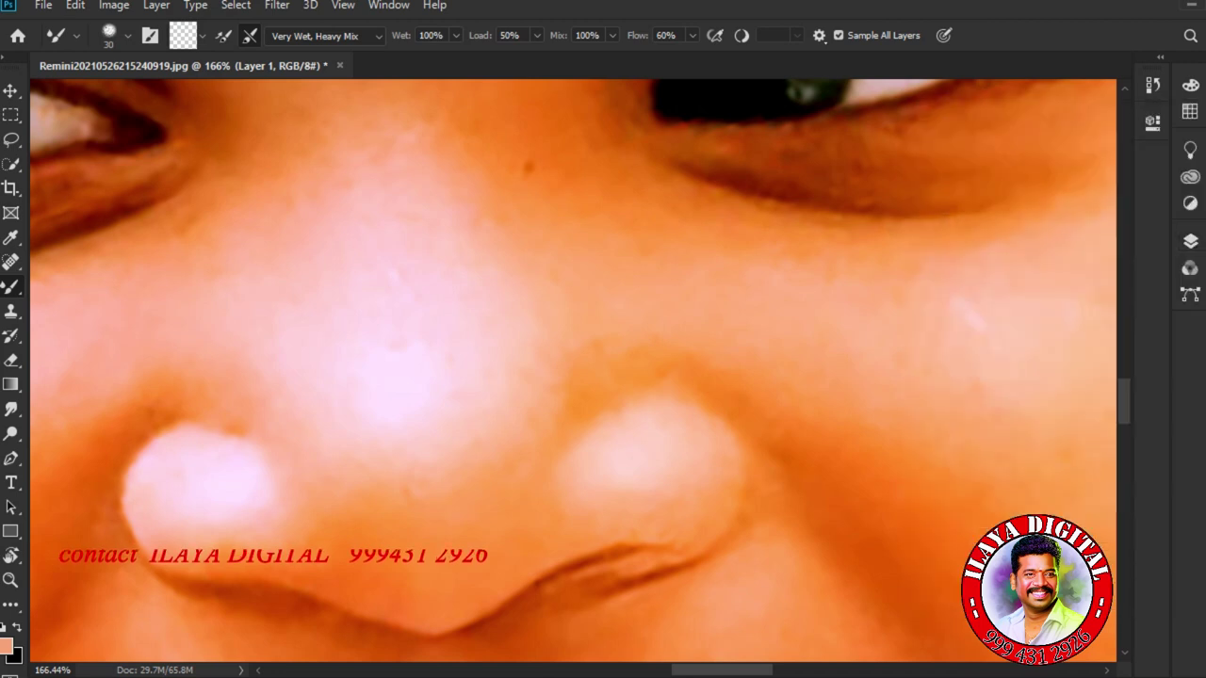
Move the floating layer list to the edge of the canvas and hide it.
left_click_drag(1042, 270, 1101, 312)
left_click_drag(1064, 232, 1172, 348)
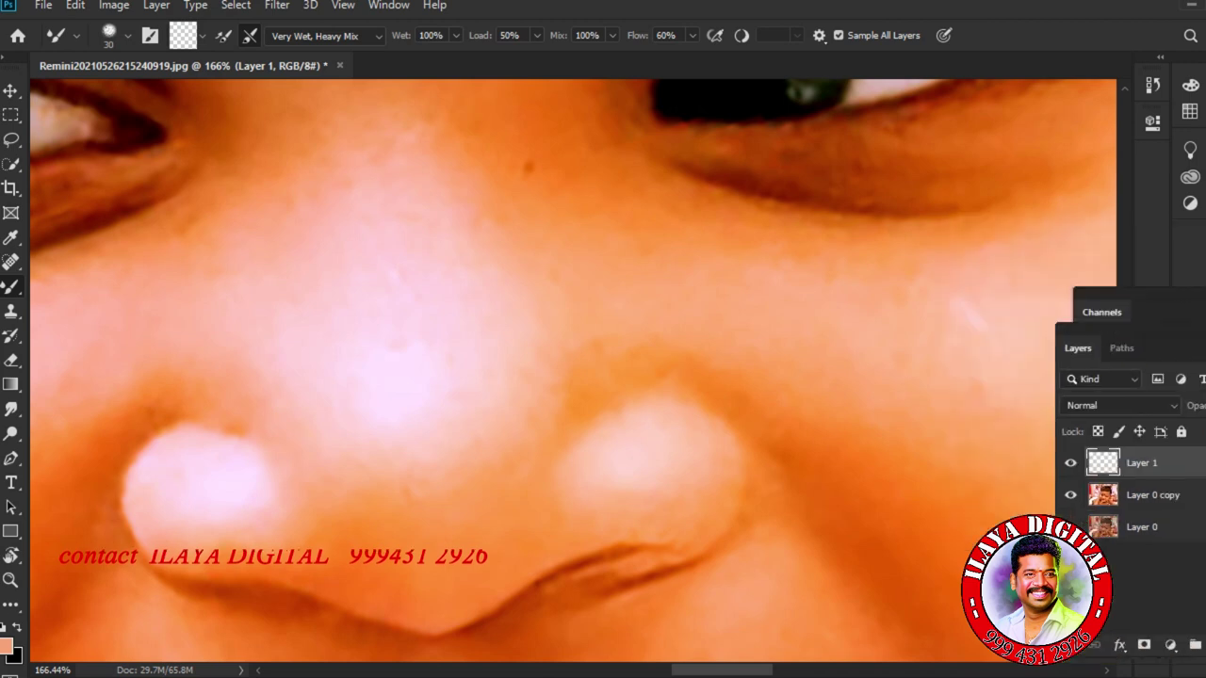
key("F7")
key("F7")
key("F7")
Blend the highlight and lower skin of the right-hand nostril with the Mixer Brush at about 30 to 35 px.
key("bracketleft")
key("bracketright")
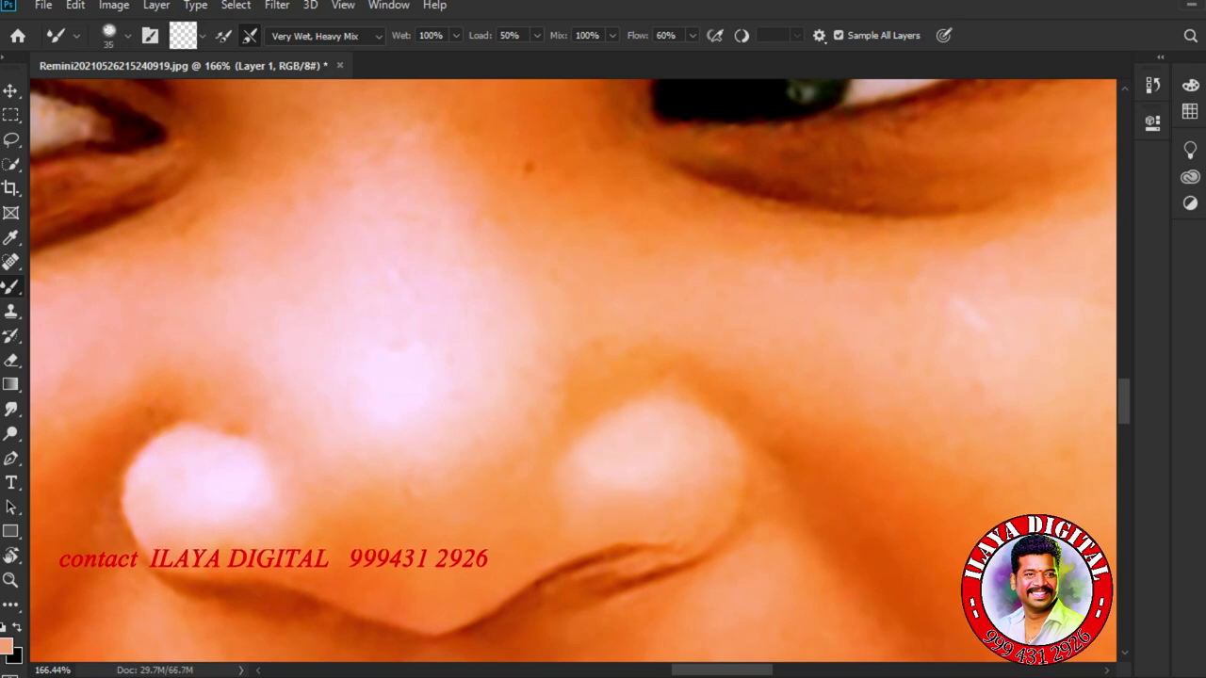
key("bracketleft")
key("bracketleft")
key("bracketleft")
key("bracketleft")
key("bracketright")
key("bracketright")
key("bracketright")
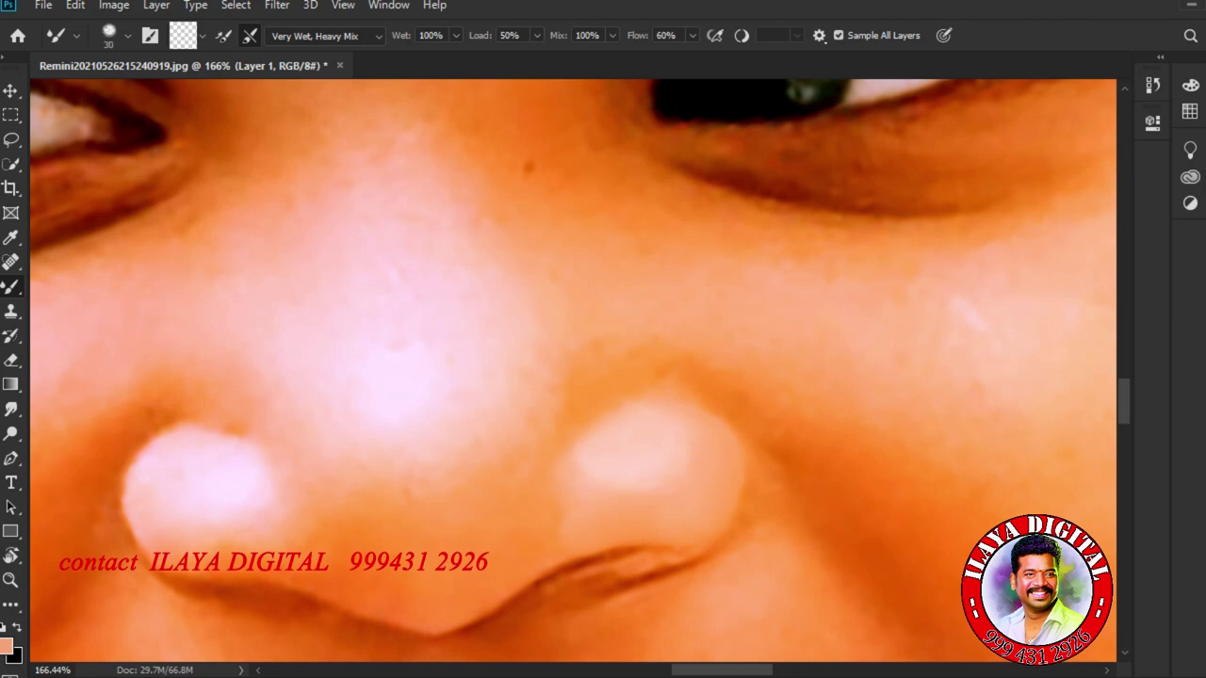
Smooth the orange shadow above the right-hand nostril and define its upper edge, reducing the brush to 10 px.
key("bracketleft")
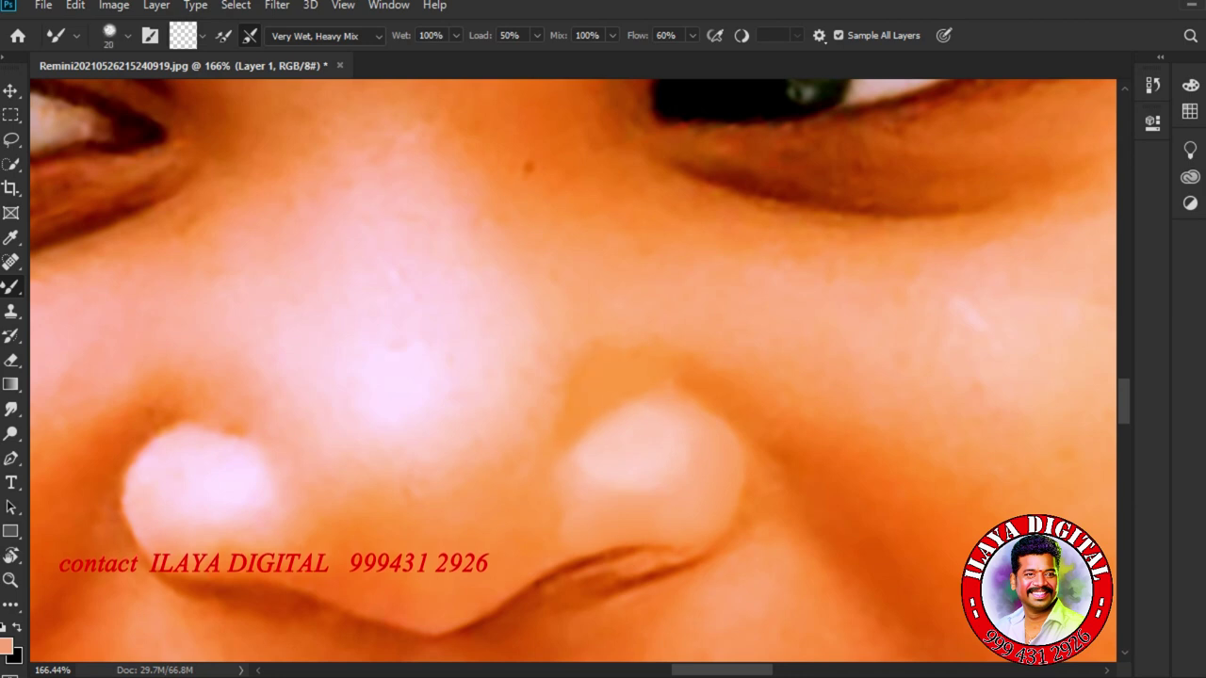
key("bracketleft")
key("bracketleft")
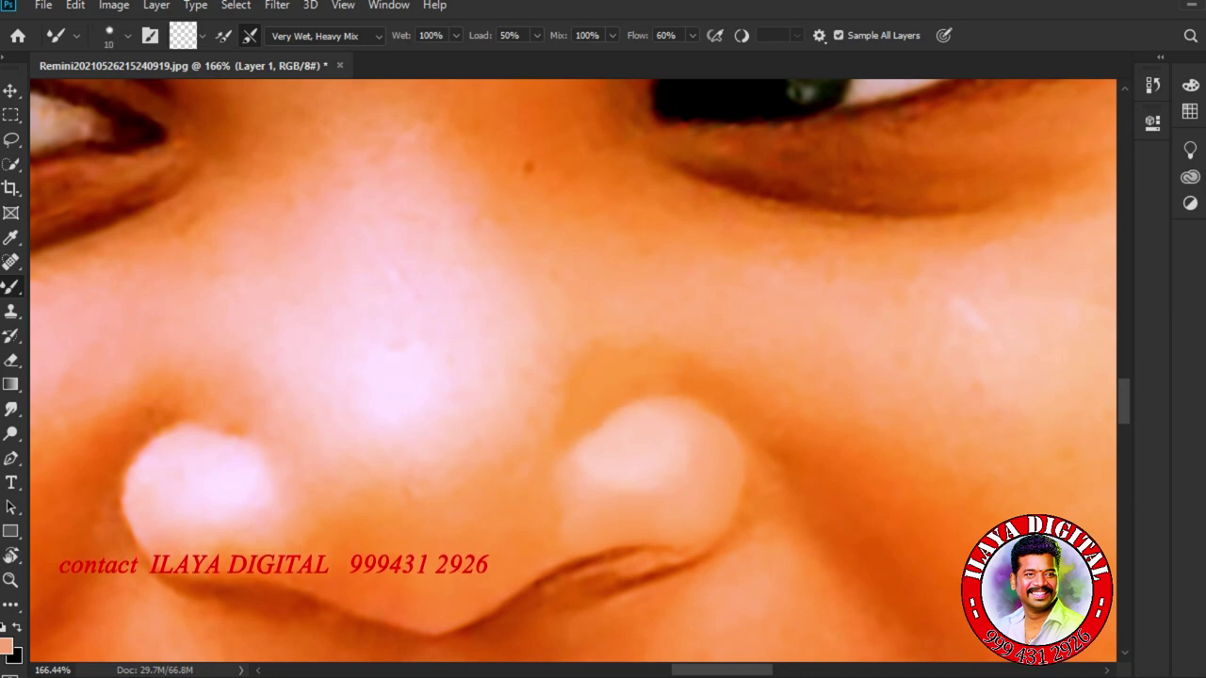
Set the brush flow to 100% and paint the right-hand nostril's outer lower edge at 10 to 15 px.
left_click_drag(692, 35, 729, 57)
mouse_move(699, 554)
left_mouse_down()
mouse_move(720, 546)
mouse_move(750, 471)
left_mouse_up()
key("bracketright")
key("bracketright")
key("bracketleft")
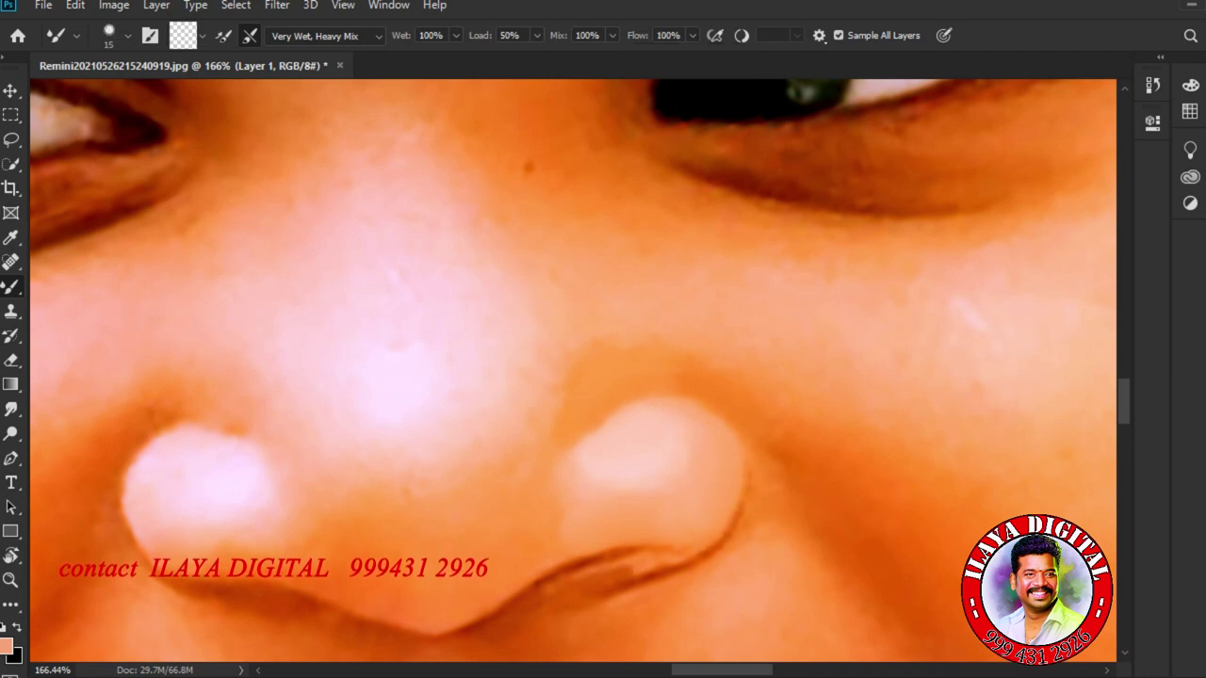
key("bracketleft")
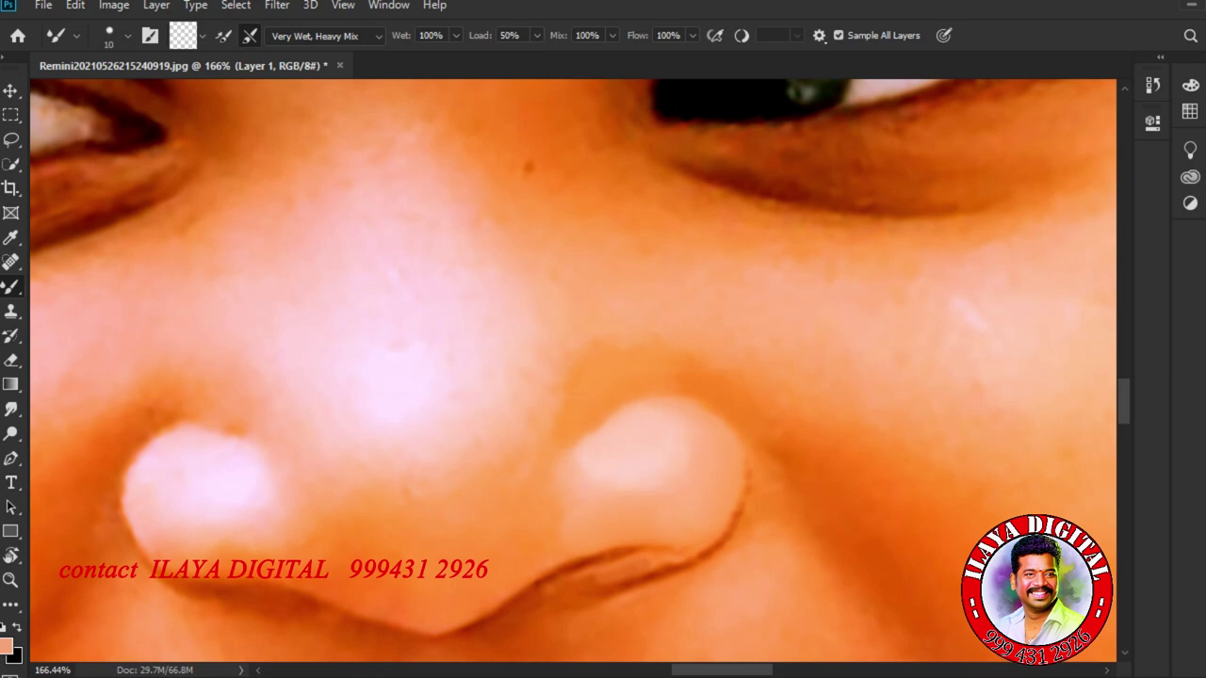
Blend the skin around the right-hand nostril and paint its upper crease line with a fine brush.
key("F7")
left_click_drag(718, 473, 714, 325)
key("bracketright")
key("bracketright")
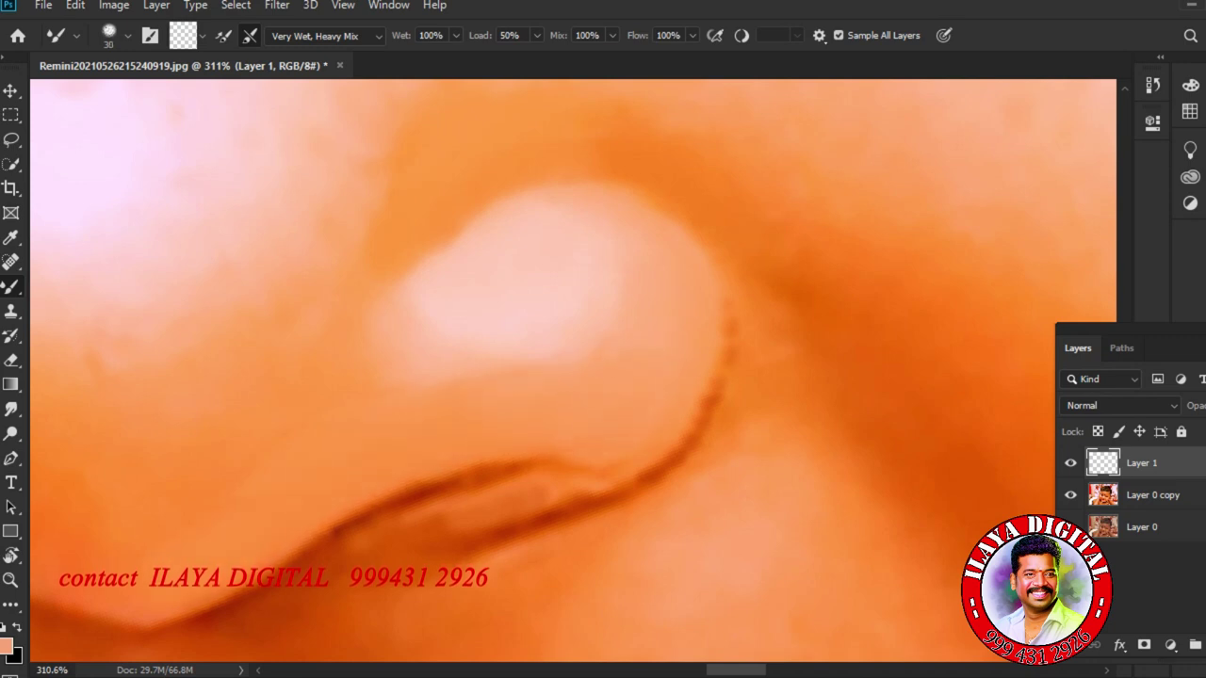
key("bracketleft")
key("bracketleft")
left_click_drag(390, 513, 563, 462)
Enable brush spacing at its minimum and smooth the right-hand nostril's crease lines at 10 to 15 px.
key("F5")
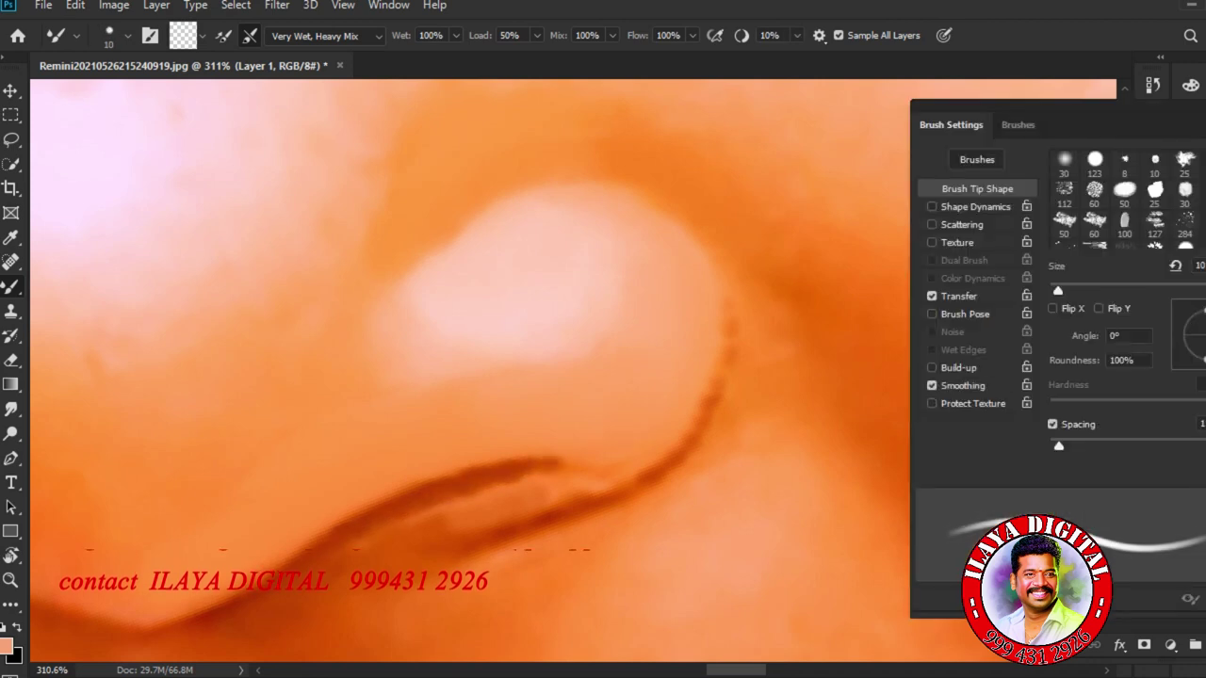
right_click(465, 222)
key("Escape")
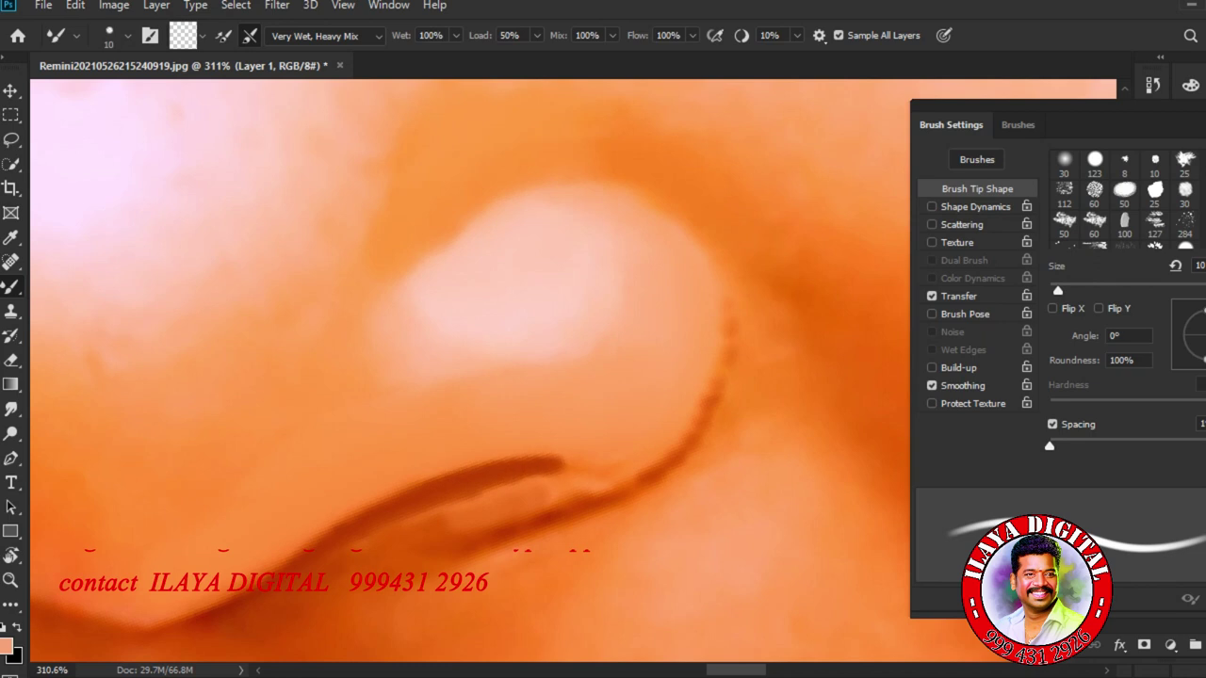
key("bracketright")
key("bracketleft")
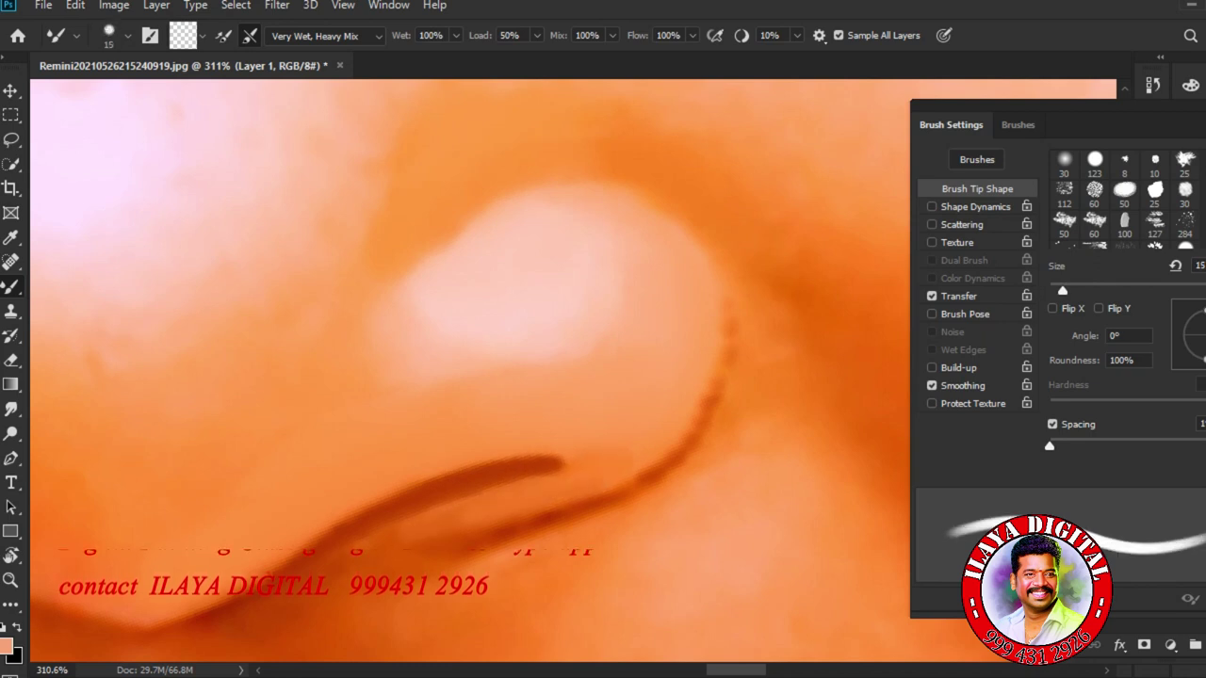
Extend the dark contour from the lower crease around the right-hand nostril's outer edge to its top.
mouse_move(429, 544)
left_mouse_down()
mouse_move(657, 469)
mouse_move(718, 403)
mouse_move(734, 284)
mouse_move(711, 243)
mouse_move(664, 205)
mouse_move(593, 189)
mouse_move(486, 203)
left_mouse_up()
key("bracketleft")
key("bracketright")
key("bracketright")
key("bracketright")
Set the brush load to 30% and shade the inner side of the right-hand nostril's outer contour at 15 px.
left_click_drag(537, 36, 520, 54)
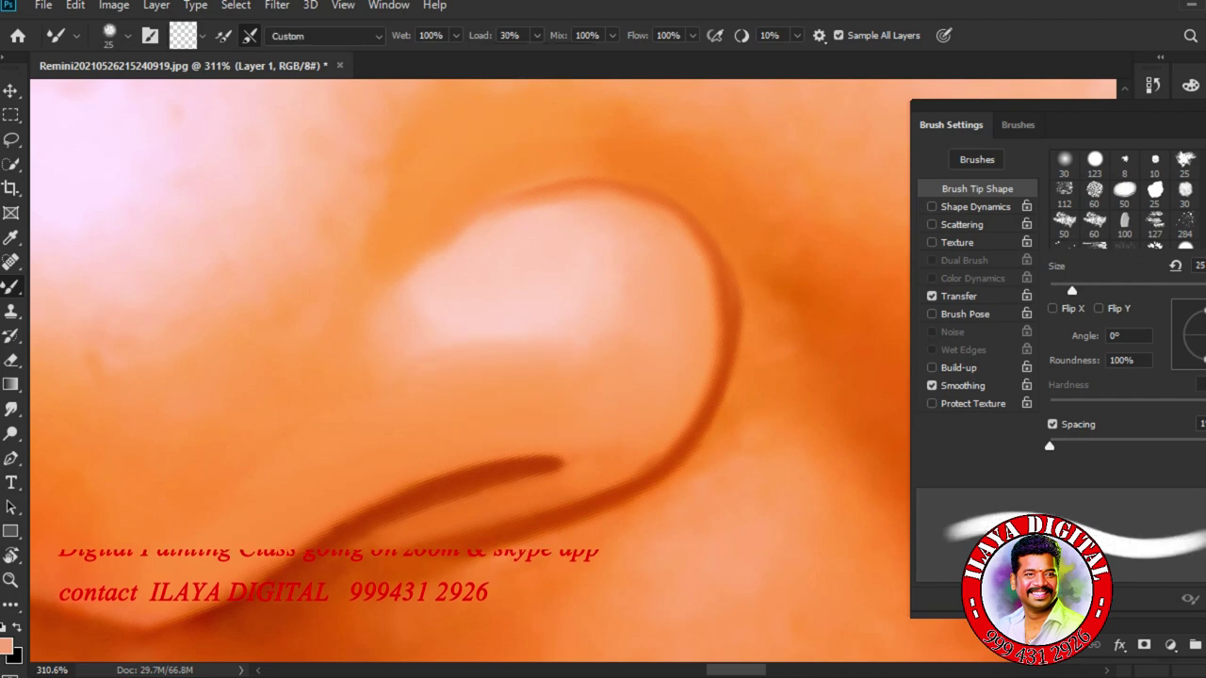
key("bracketleft")
key("bracketleft")
mouse_move(709, 378)
left_mouse_down()
mouse_move(603, 467)
mouse_move(682, 414)
mouse_move(702, 290)
left_mouse_up()
left_click_drag(691, 424, 703, 293)
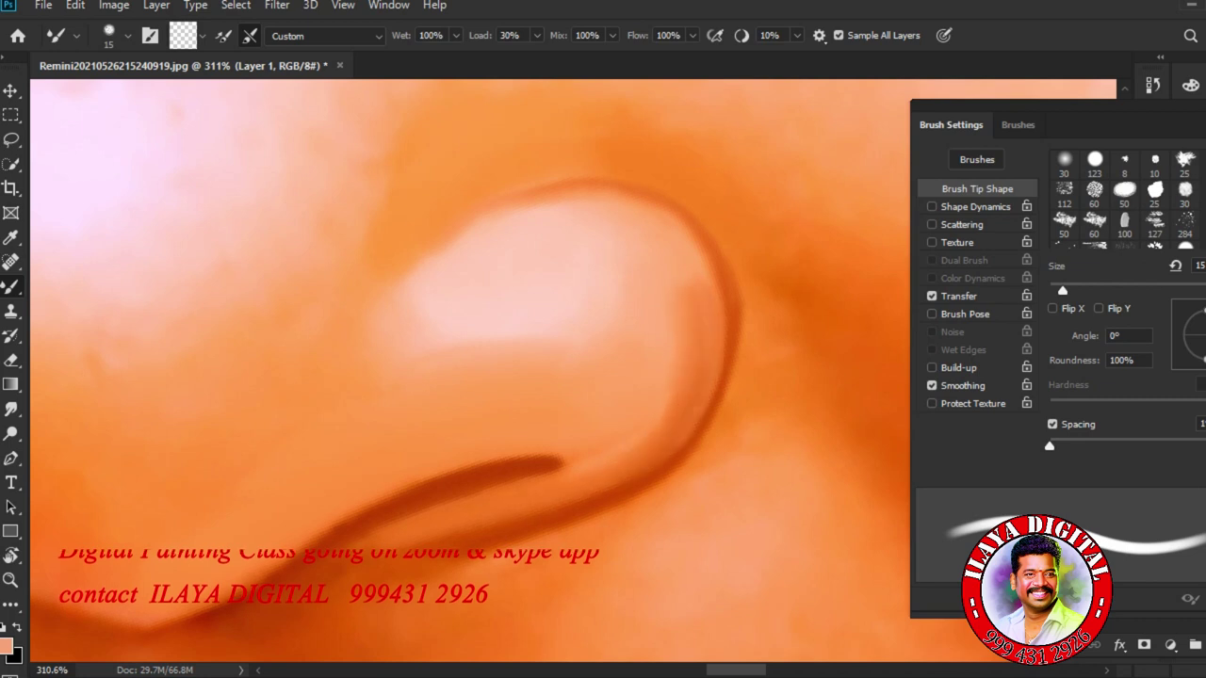
Smudge the upper edge of the right-hand nostril's highlight and its outer shading with the Smudge tool at 20 to 25 px.
key("r")
key("bracketleft")
key("bracketleft")
mouse_move(501, 205)
left_mouse_down()
mouse_move(405, 282)
mouse_move(413, 325)
left_mouse_up()
mouse_move(520, 195)
left_mouse_down()
mouse_move(627, 177)
mouse_move(538, 179)
left_mouse_up()
key("bracketleft")
key("bracketleft")
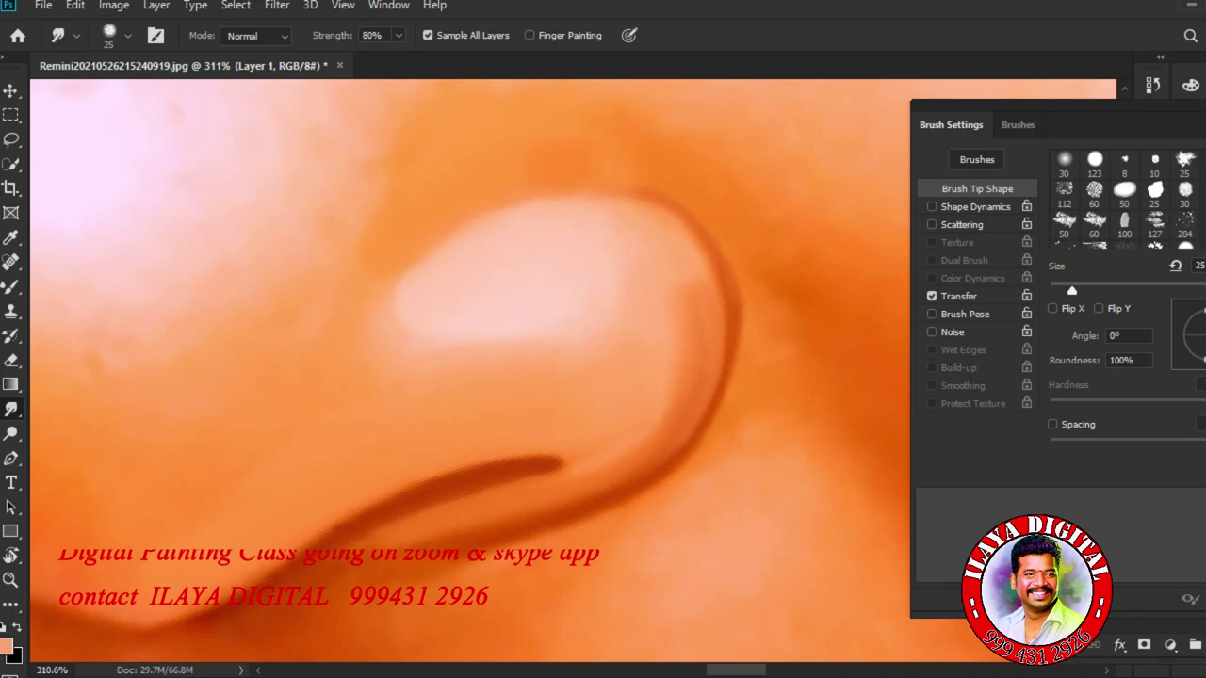
mouse_move(695, 296)
left_mouse_down()
mouse_move(693, 330)
mouse_move(691, 262)
mouse_move(600, 214)
left_mouse_up()
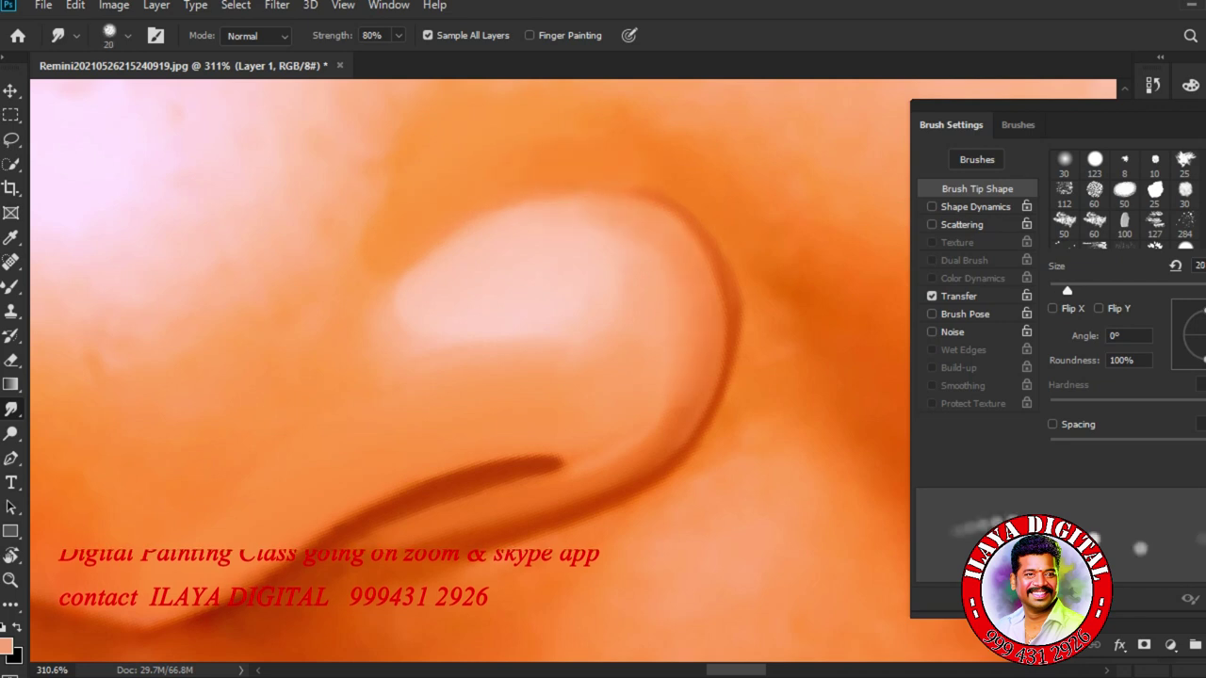
key("bracketright")
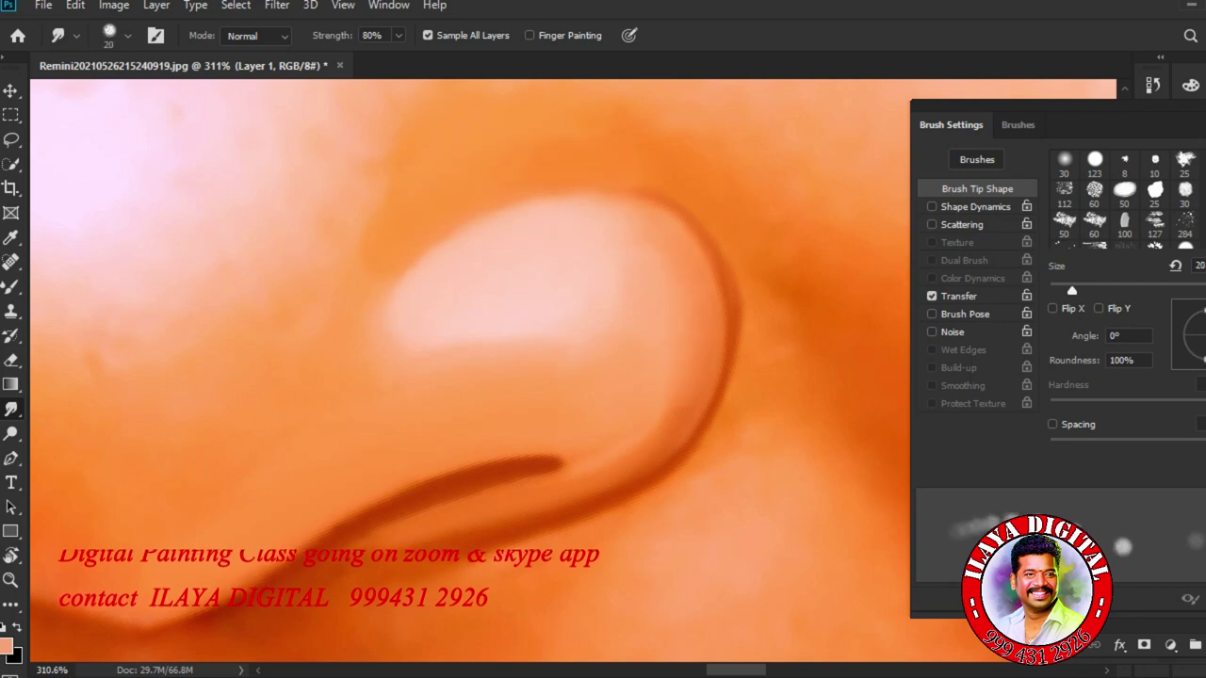
Check the smudge brush's Transfer settings and soften the right-hand nostril's outer contour and crease line at 15 px.
left_click(959, 296)
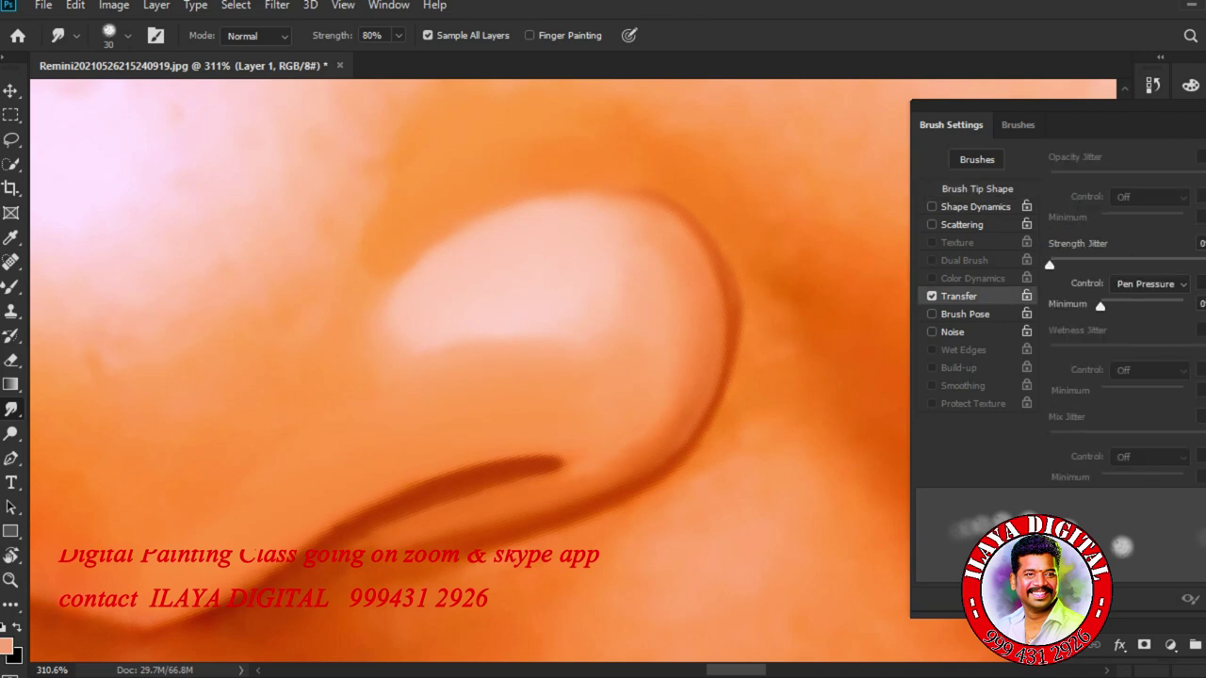
key("bracketleft")
key("bracketleft")
mouse_move(735, 302)
left_mouse_down()
mouse_move(684, 417)
mouse_move(636, 471)
left_mouse_up()
left_click_drag(464, 469, 543, 454)
left_click(977, 189)
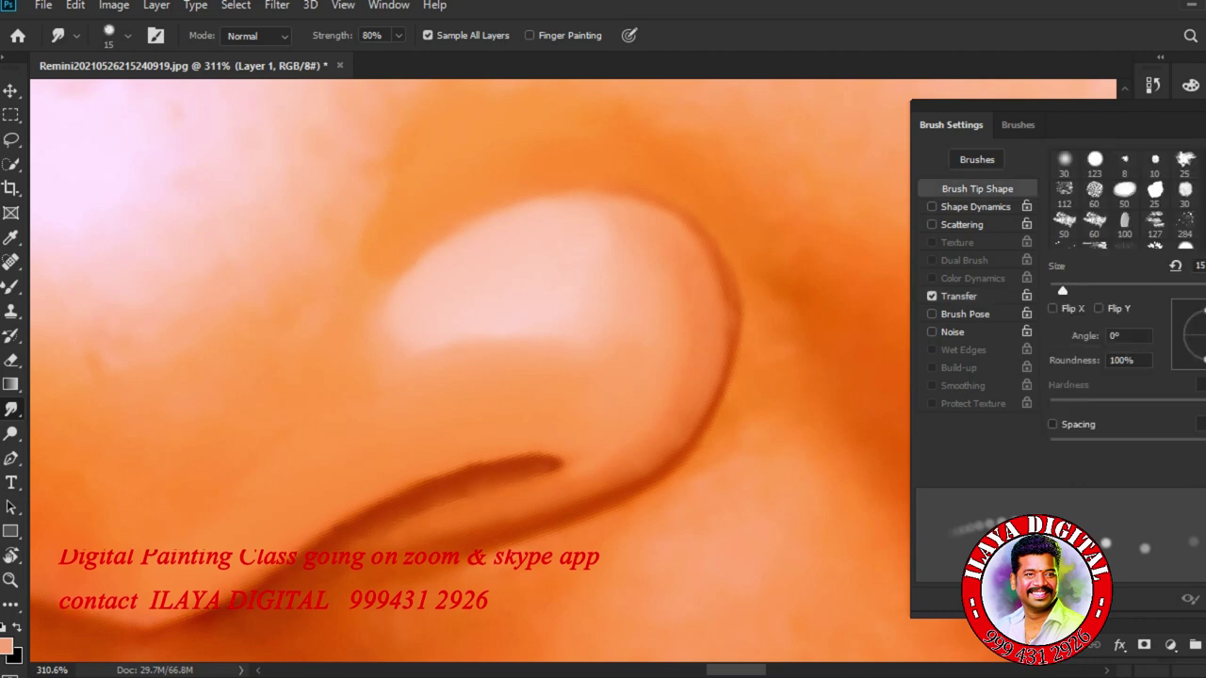
Enable spacing for the smudge brush and blend the right-hand nostril's dark outer contour inward.
left_click(1053, 425)
key("bracketleft")
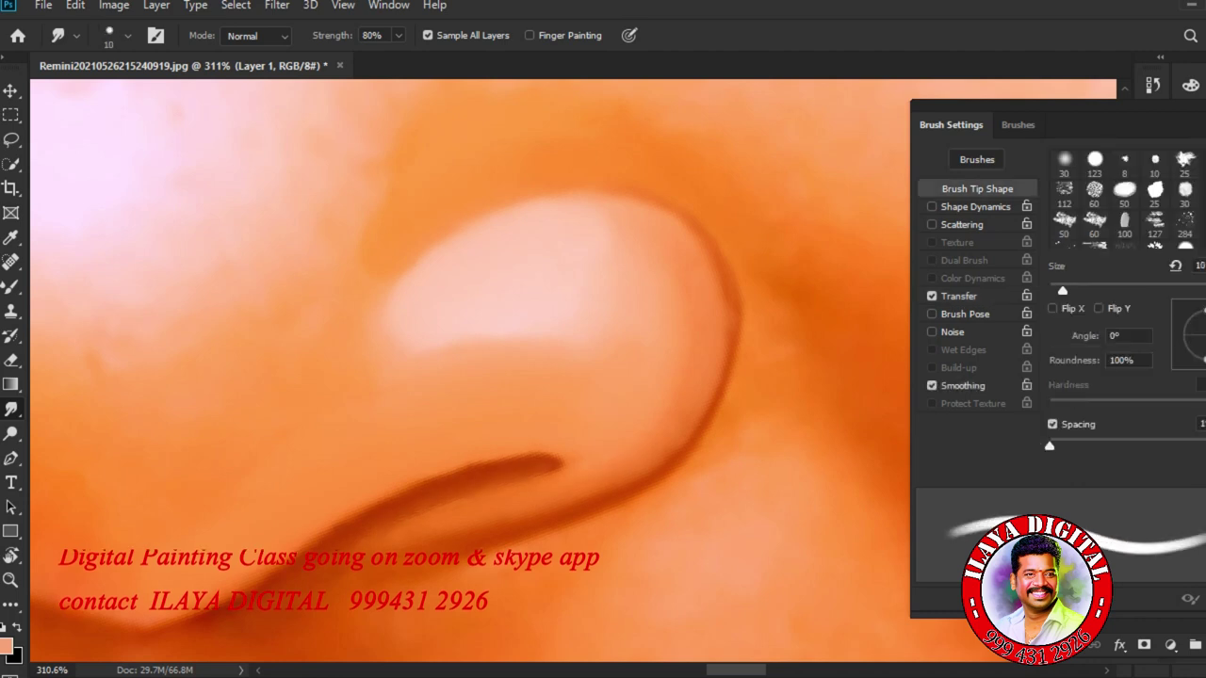
key("bracketright")
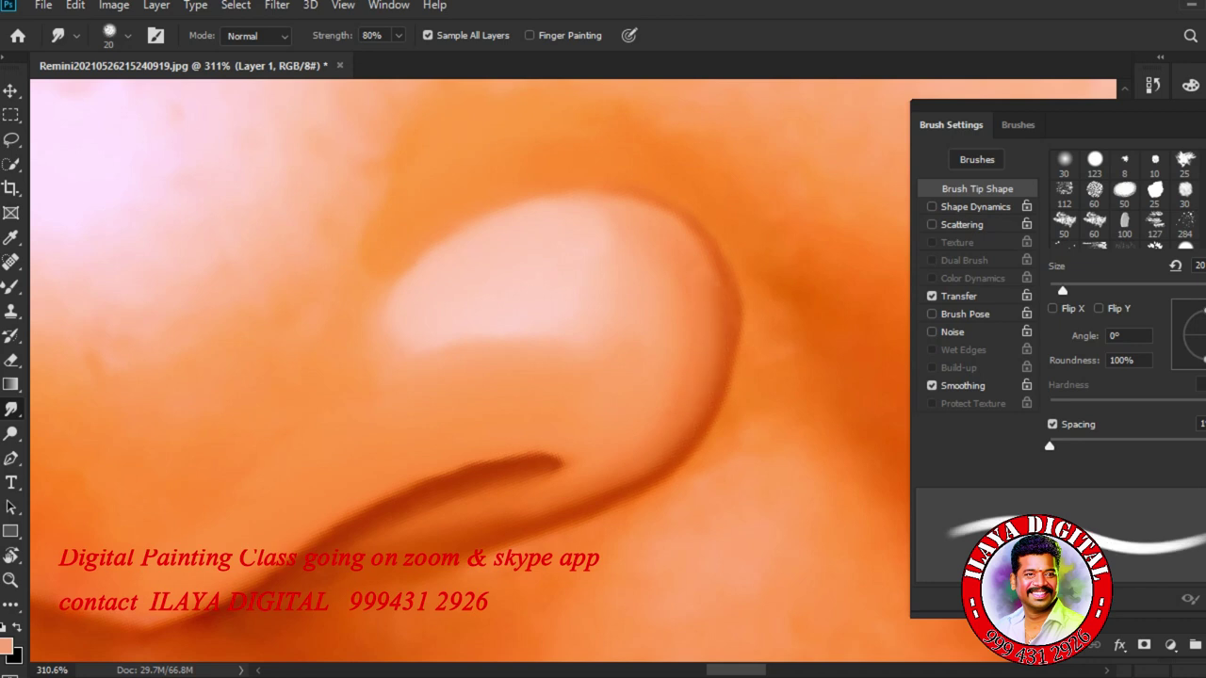
key("bracketright")
key("bracketright")
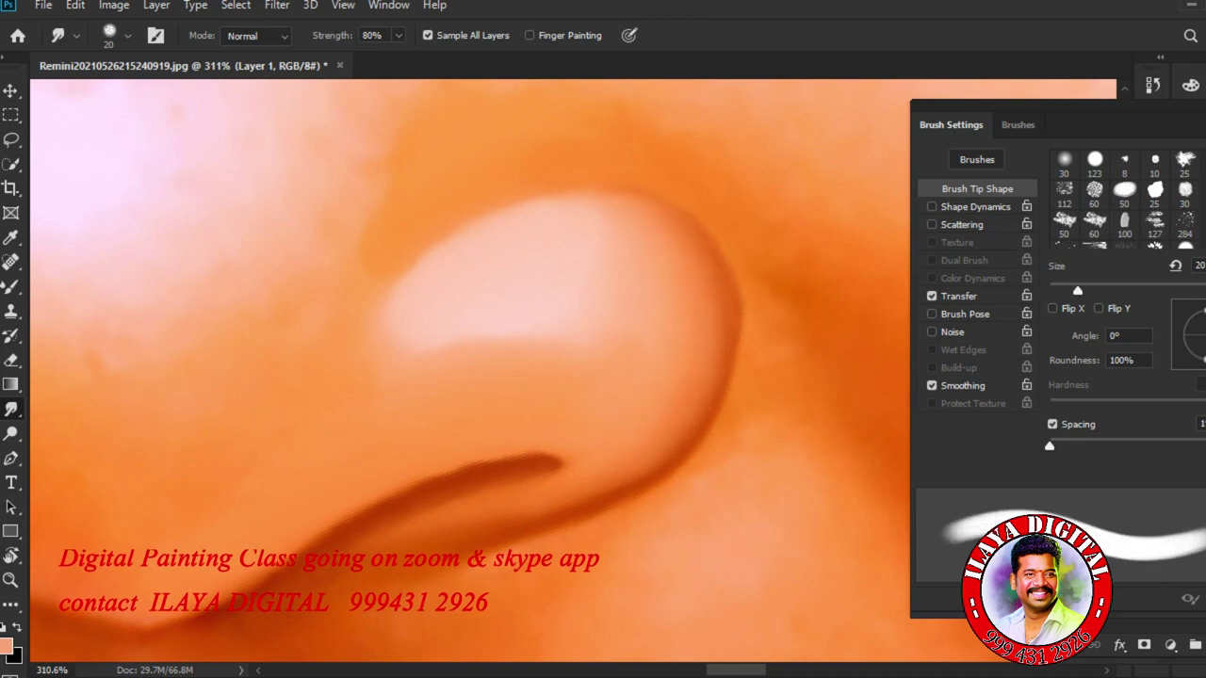
Enlarge the smudge brush and shape the outer edge of the right-hand nostril's highlight.
key("bracketleft")
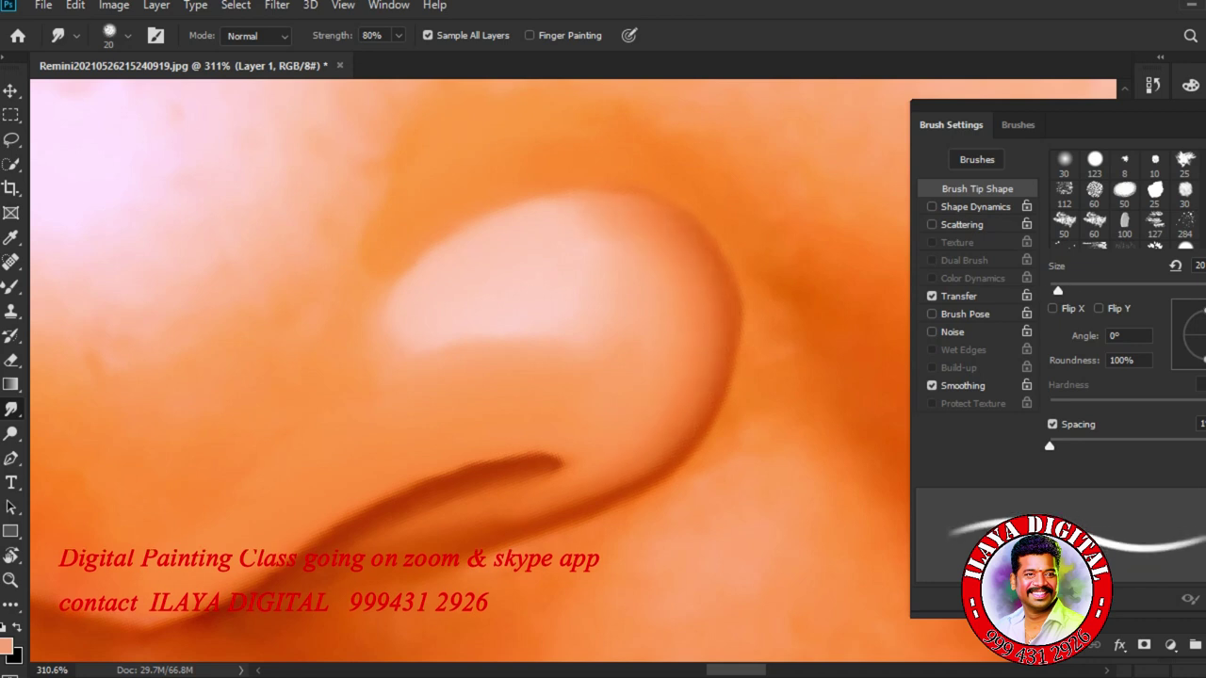
key("bracketright")
key("bracketright")
key("bracketright")
key("bracketright")
key("bracketright")
key("bracketright")
left_click_drag(598, 215, 594, 296)
Smudge the orange skin and small blemish on the nose tip at 45 to 60 px.
mouse_move(674, 454)
left_mouse_down()
mouse_move(565, 516)
mouse_move(622, 575)
left_mouse_up()
left_click_drag(587, 520, 660, 520)
left_click_drag(528, 452, 784, 516)
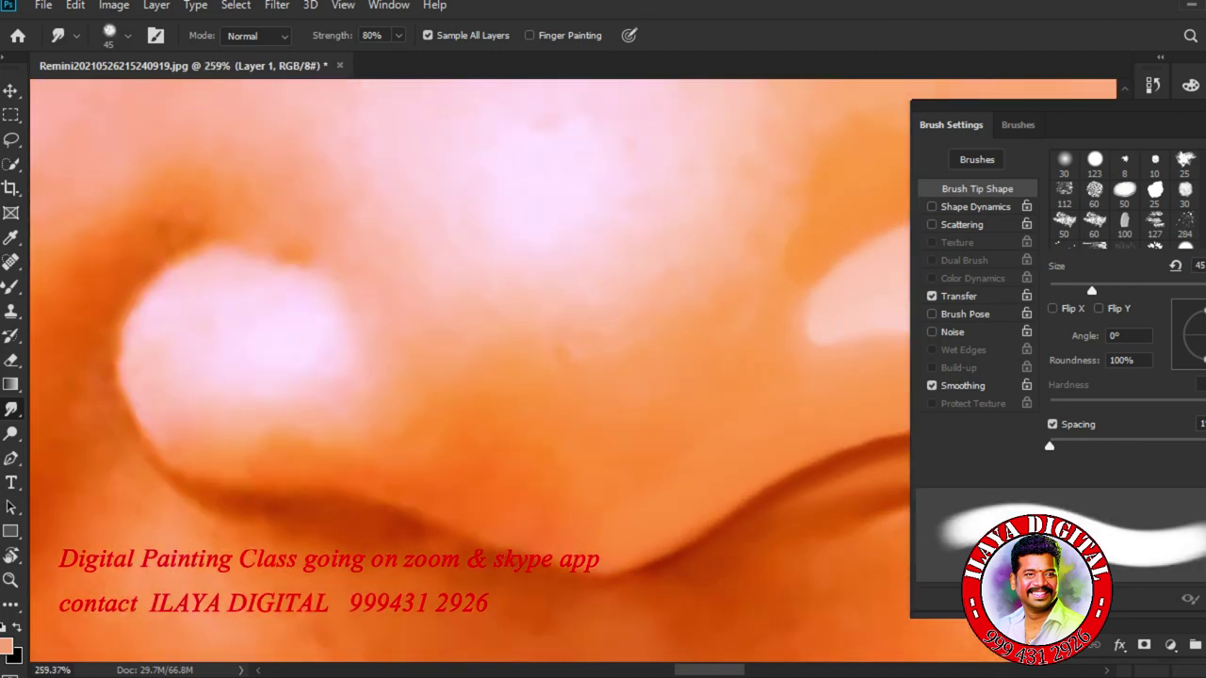
key("bracketright")
key("bracketright")
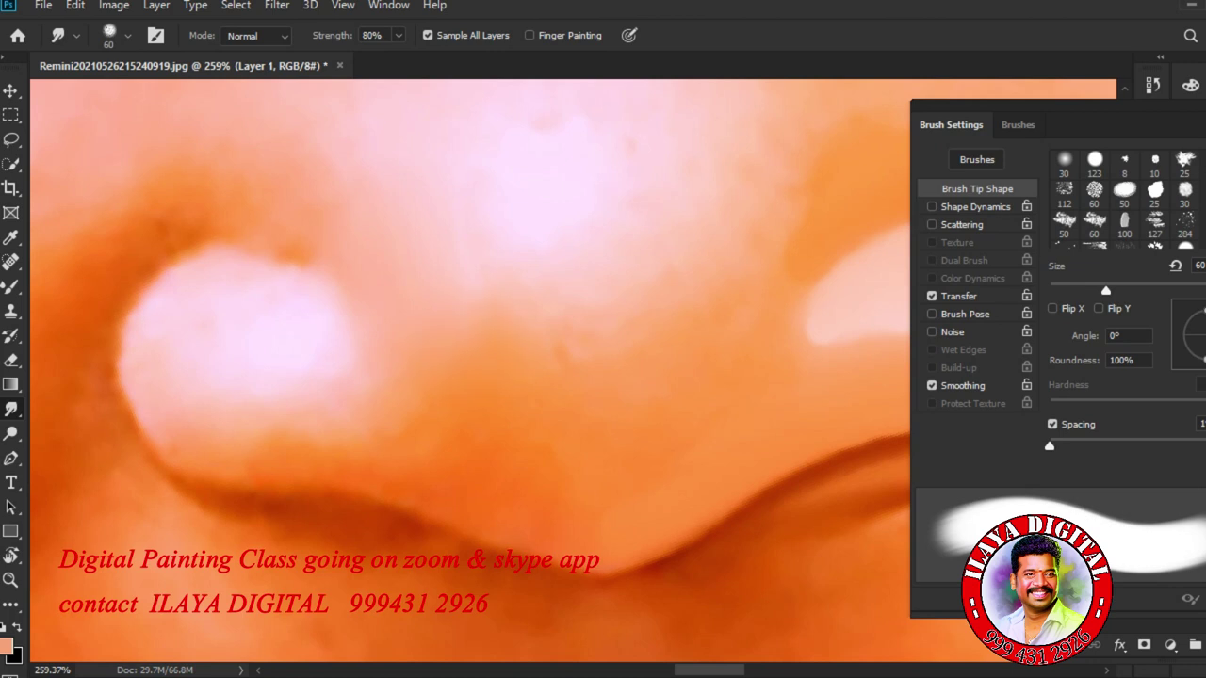
key("bracketleft")
key("bracketleft")
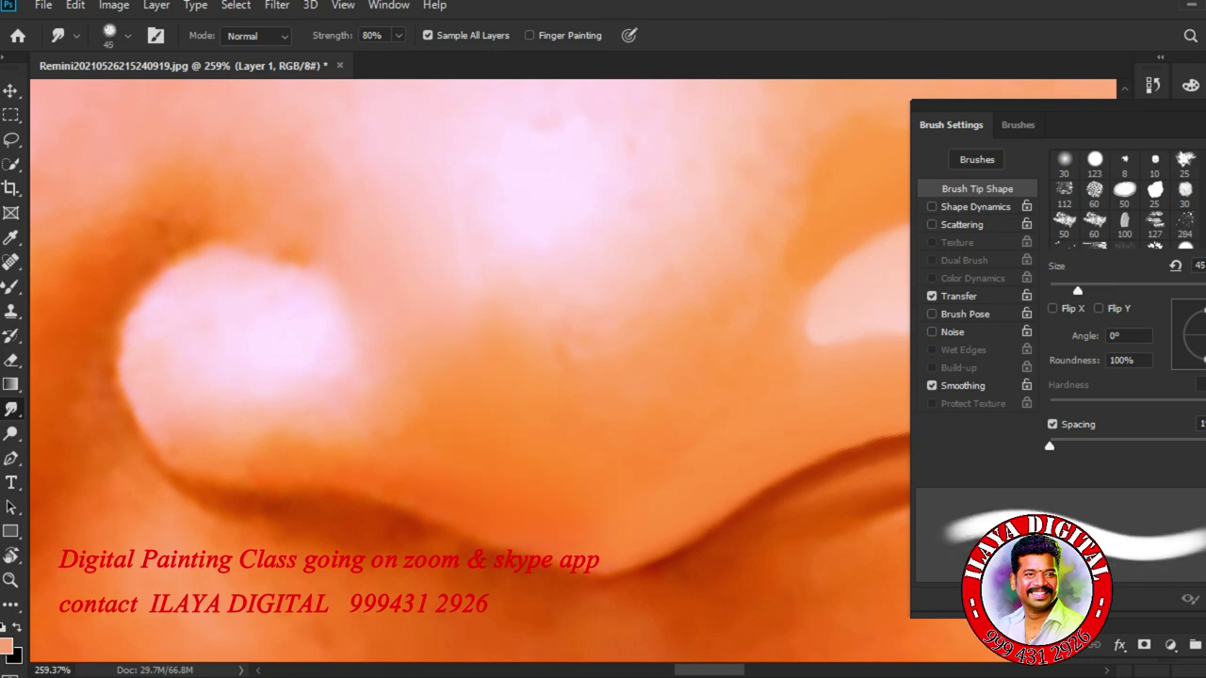
key("bracketright")
key("bracketright")
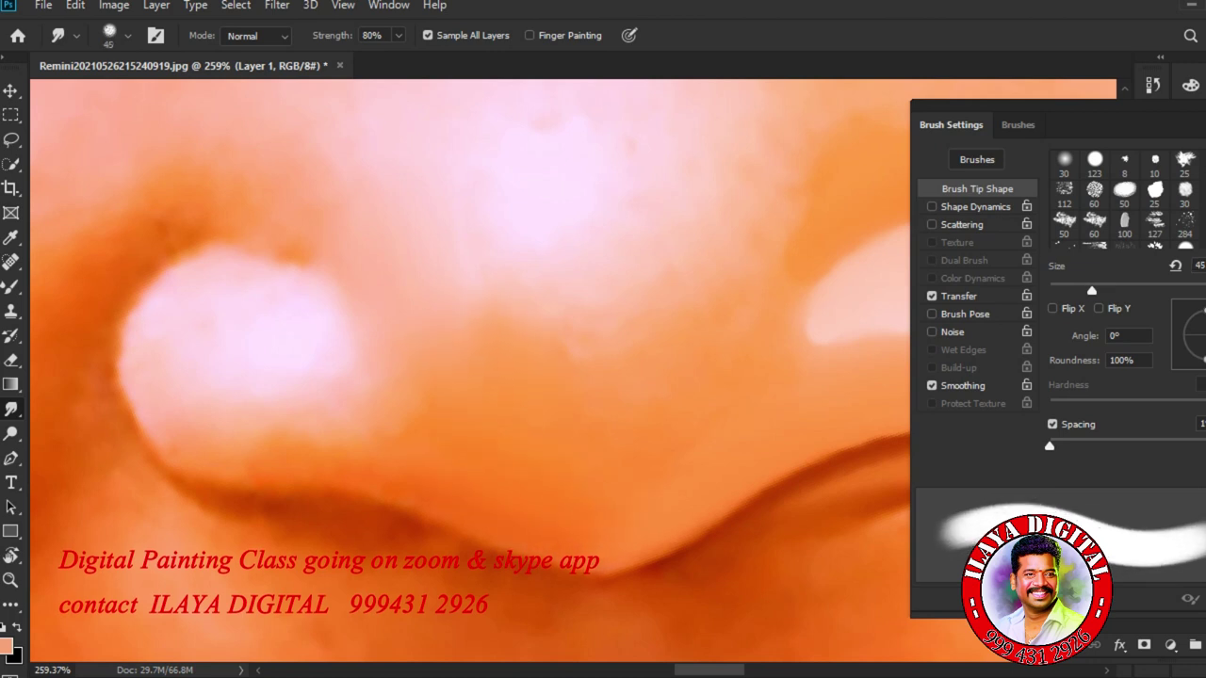
mouse_move(676, 316)
left_mouse_down()
mouse_move(664, 403)
mouse_move(504, 479)
left_mouse_up()
Turn off stroke smoothing and smudge the skin between the nose highlight and the right-hand nostril at 50 to 60 px.
left_click(932, 385)
key("bracketleft")
key("bracketleft")
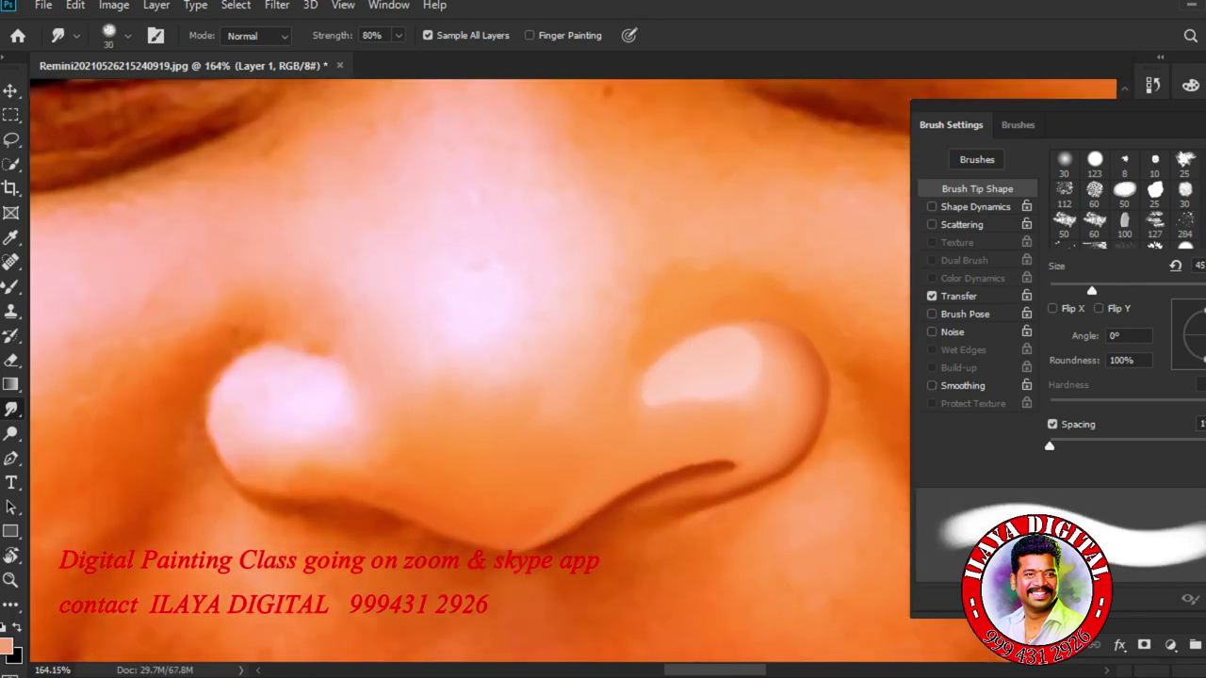
key("bracketright")
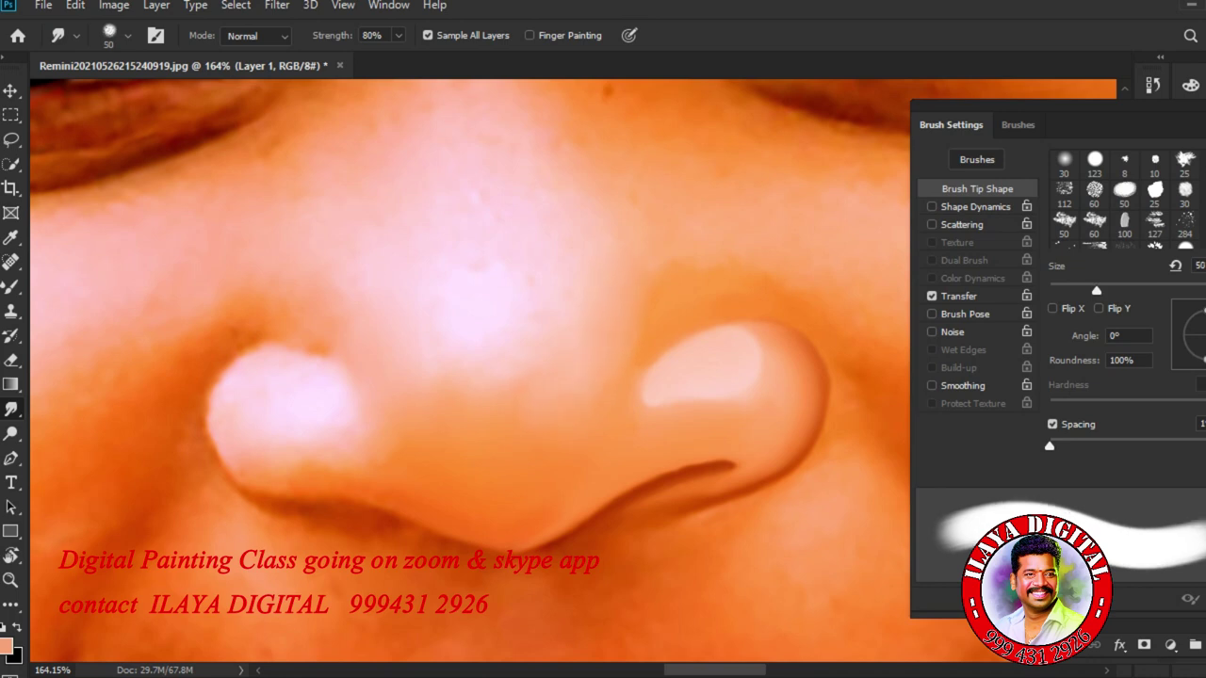
key("bracketright")
key("bracketright")
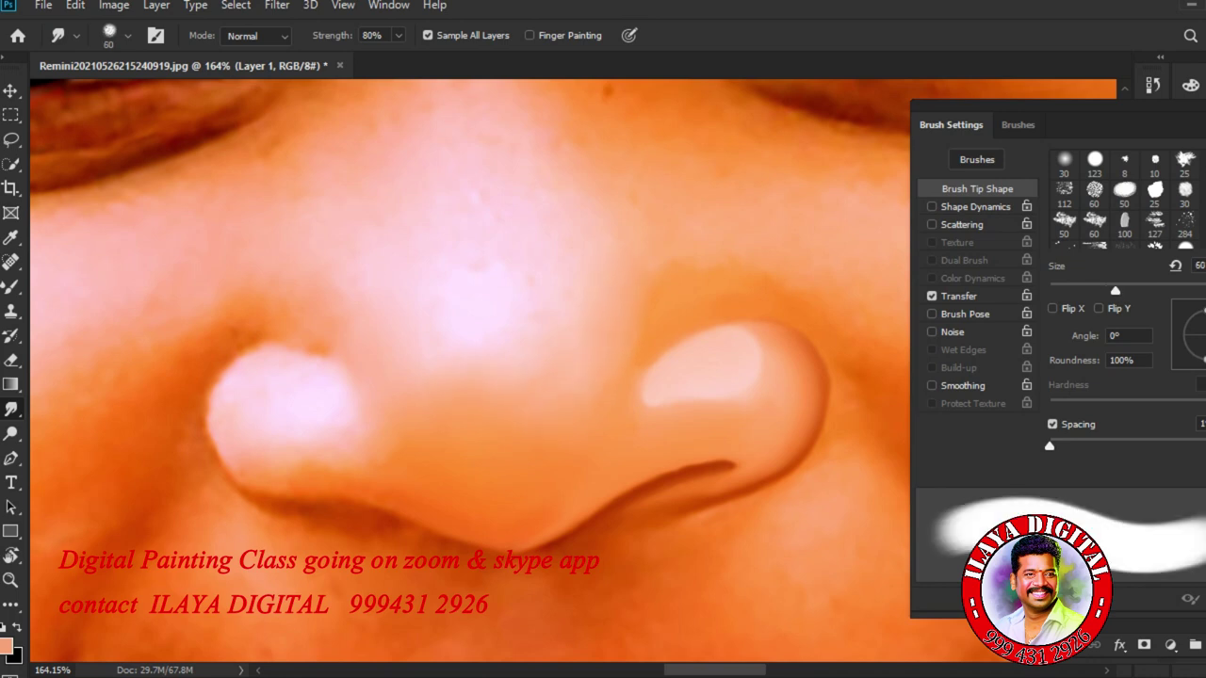
Blend the nose tip, its central highlight and the orange skin above the right-hand nostril with the Mixer Brush at 35 to 45 px.
key("b")
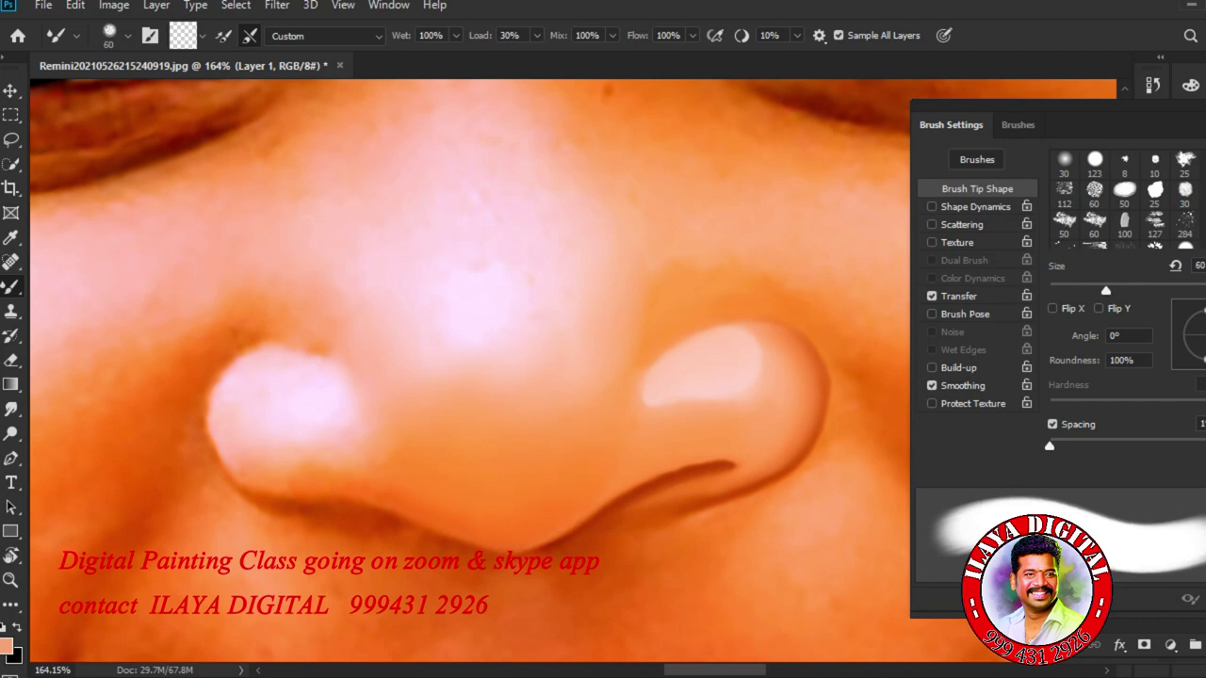
key("bracketleft")
key("bracketleft")
key("bracketleft")
left_click_drag(454, 524, 555, 506)
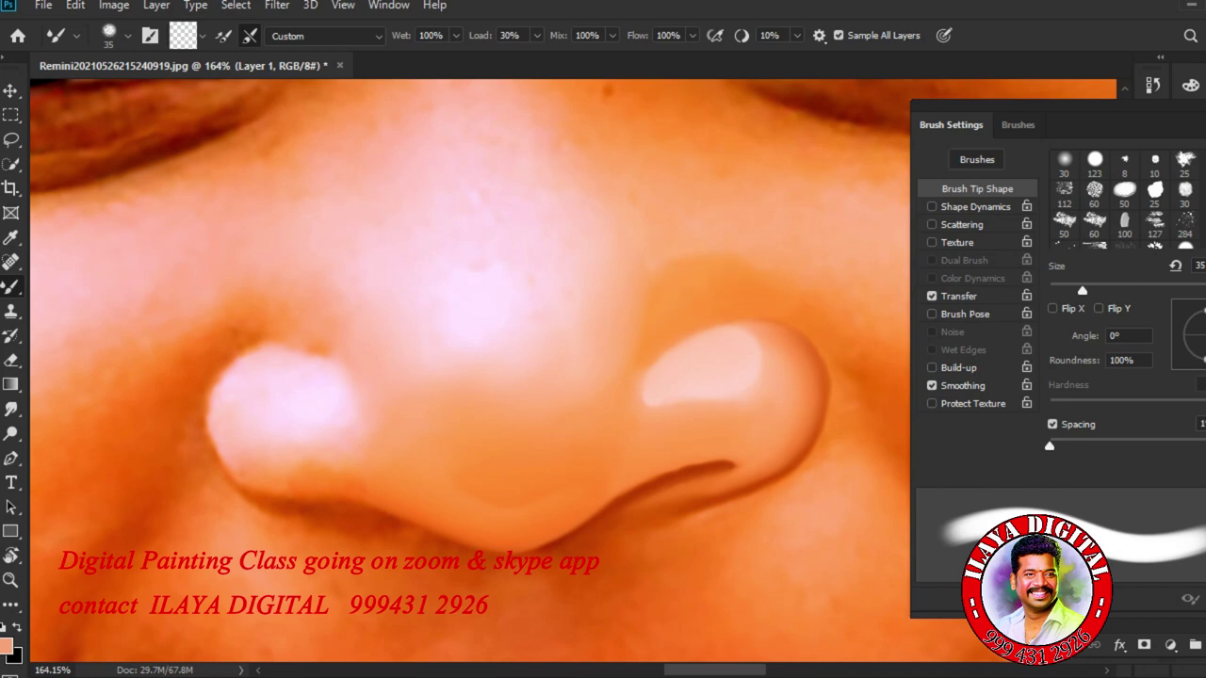
key("bracketright")
key("bracketright")
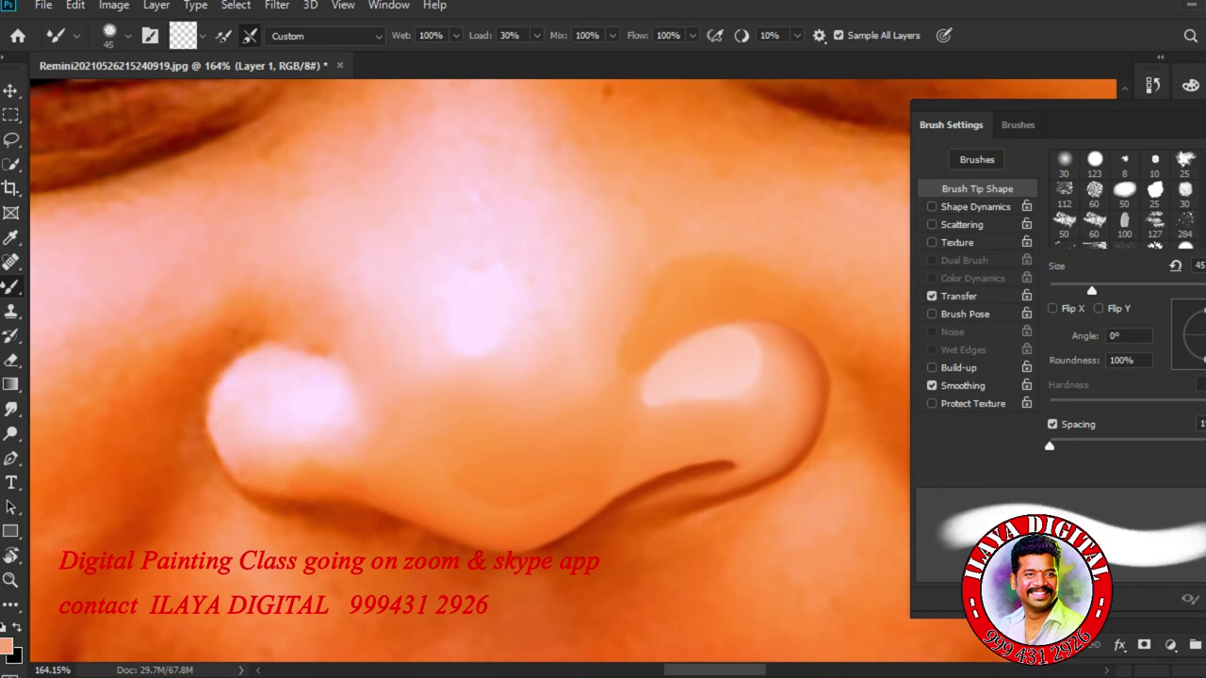
key("bracketleft")
Switch to the Smudge tool, turn off brush spacing and smooth the nose tip and the edges of its highlight.
left_click(10, 408)
key("bracketleft")
key("bracketleft")
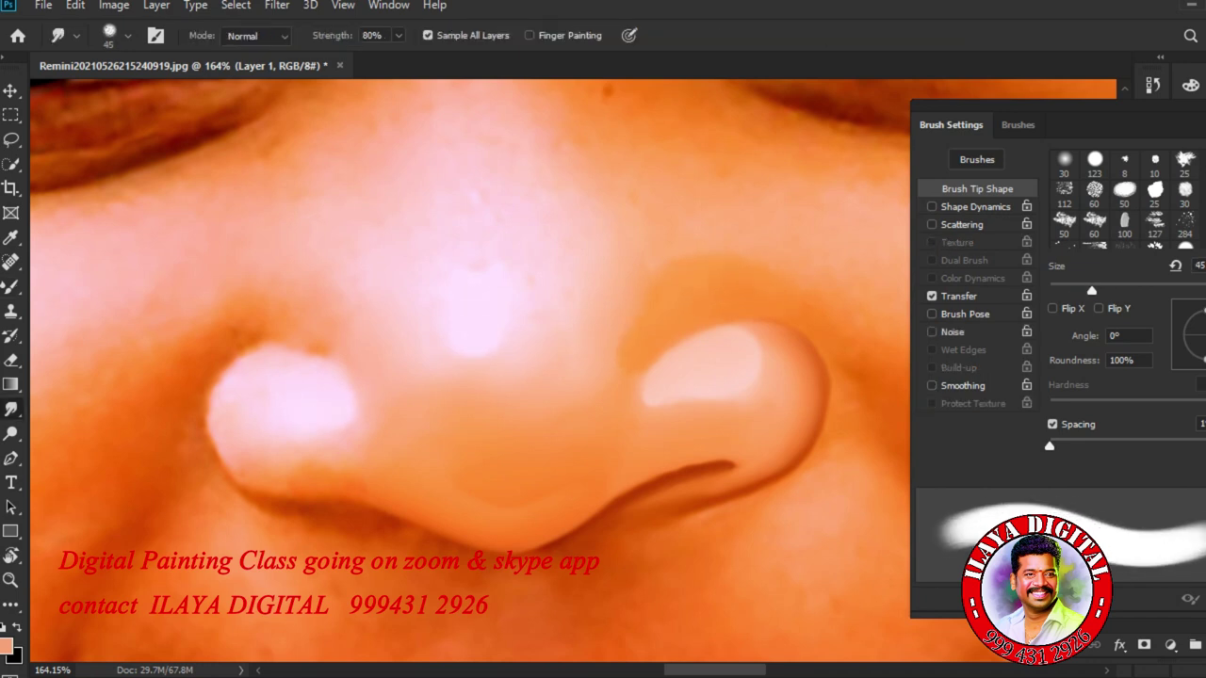
left_click(1053, 424)
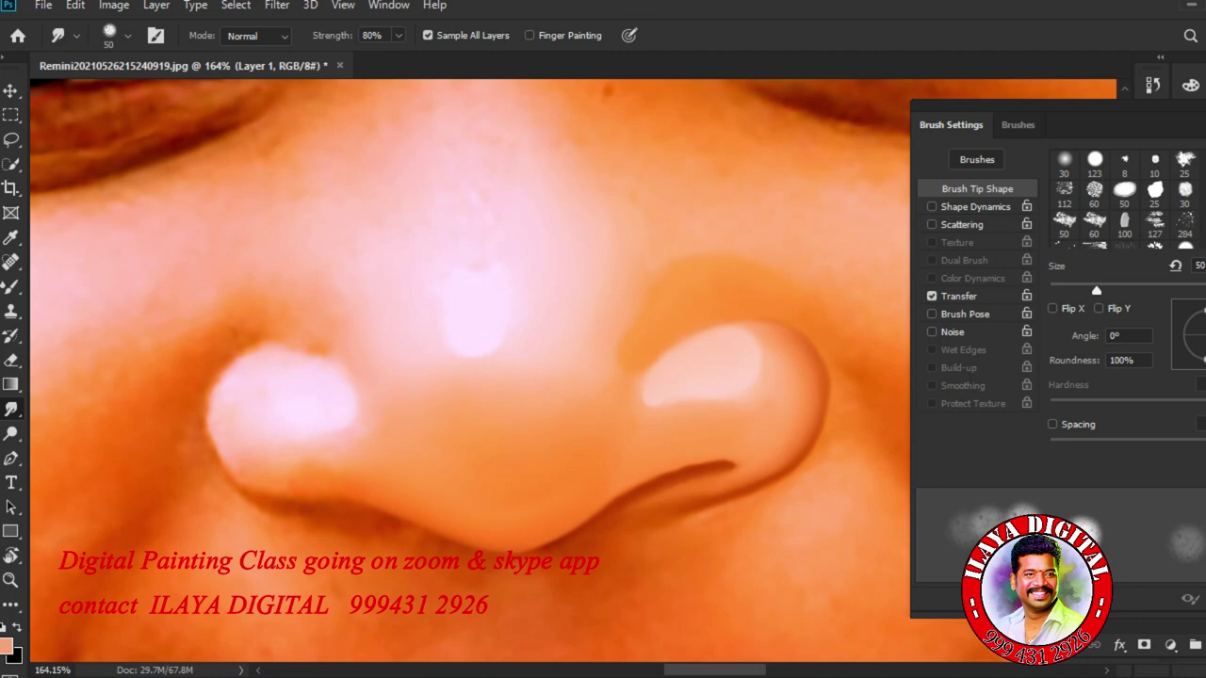
key("bracketleft")
key("bracketleft")
key("bracketleft")
left_click_drag(391, 504, 669, 508)
Turn on brush spacing and smudge the dark crease along the top of the left-hand nostril.
mouse_move(644, 486)
left_mouse_down("ctrl")
mouse_move(602, 488)
mouse_move(643, 488)
left_mouse_up("ctrl")
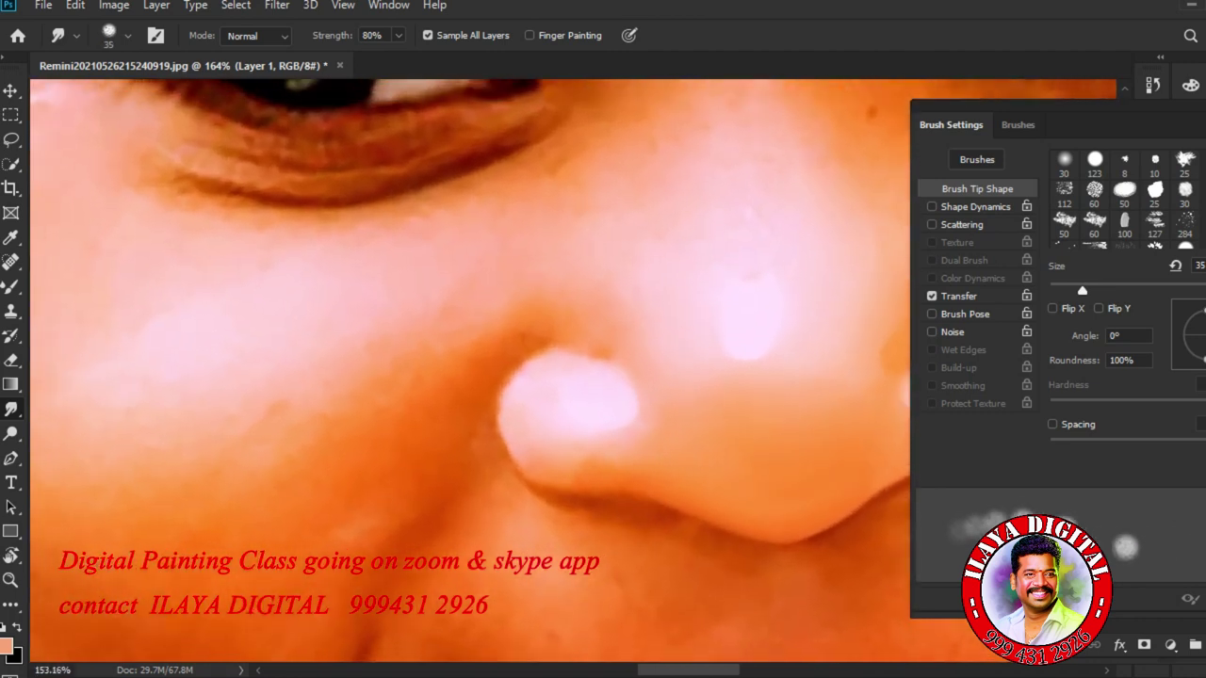
key("bracketleft")
left_click(1052, 424)
key("bracketleft")
key("bracketleft")
left_click_drag(533, 347, 586, 346)
key("bracketright")
key("bracketright")
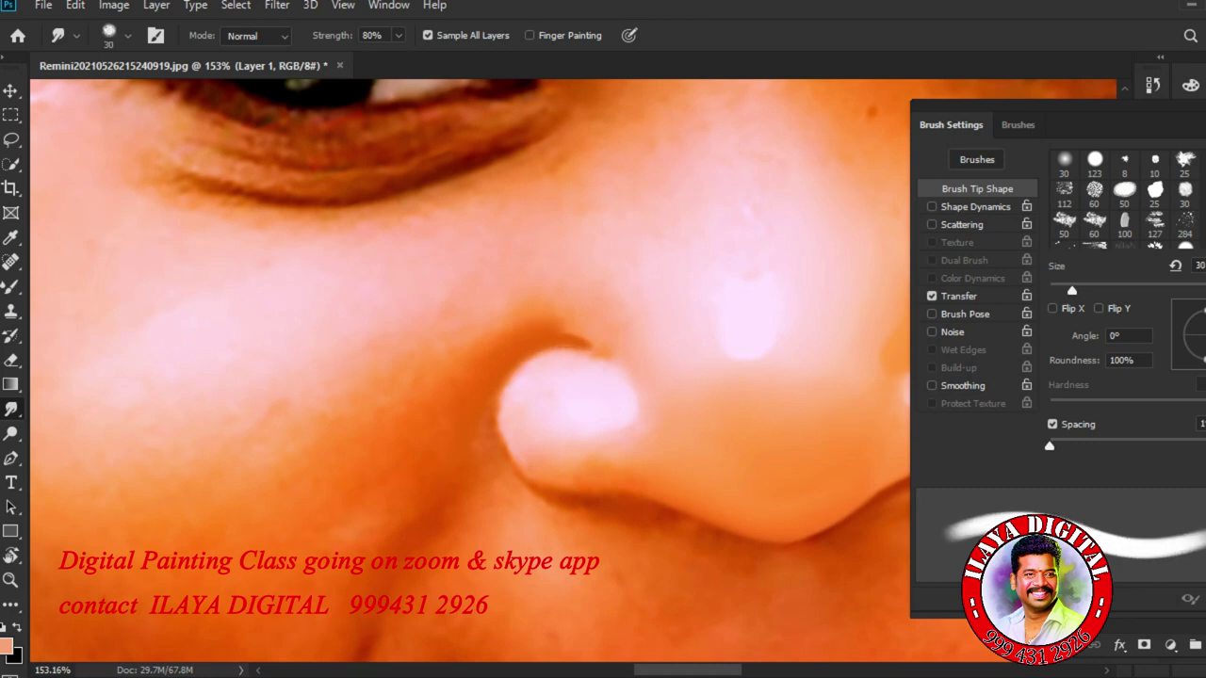
Round off the outer and upper edges of the left-hand nostril with a 10 px smudge brush.
key("bracketleft")
key("bracketleft")
left_click_drag(497, 444, 495, 419)
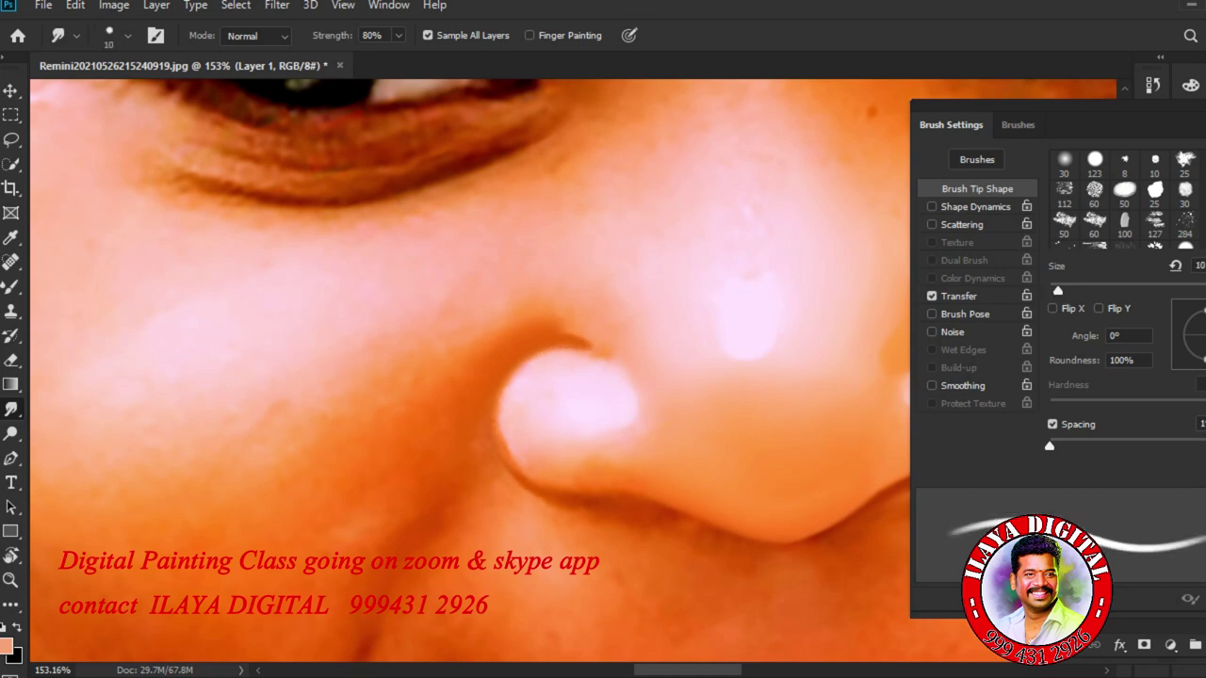
left_click_drag(510, 474, 498, 419)
left_click_drag(565, 347, 621, 383)
left_click_drag(514, 452, 504, 421)
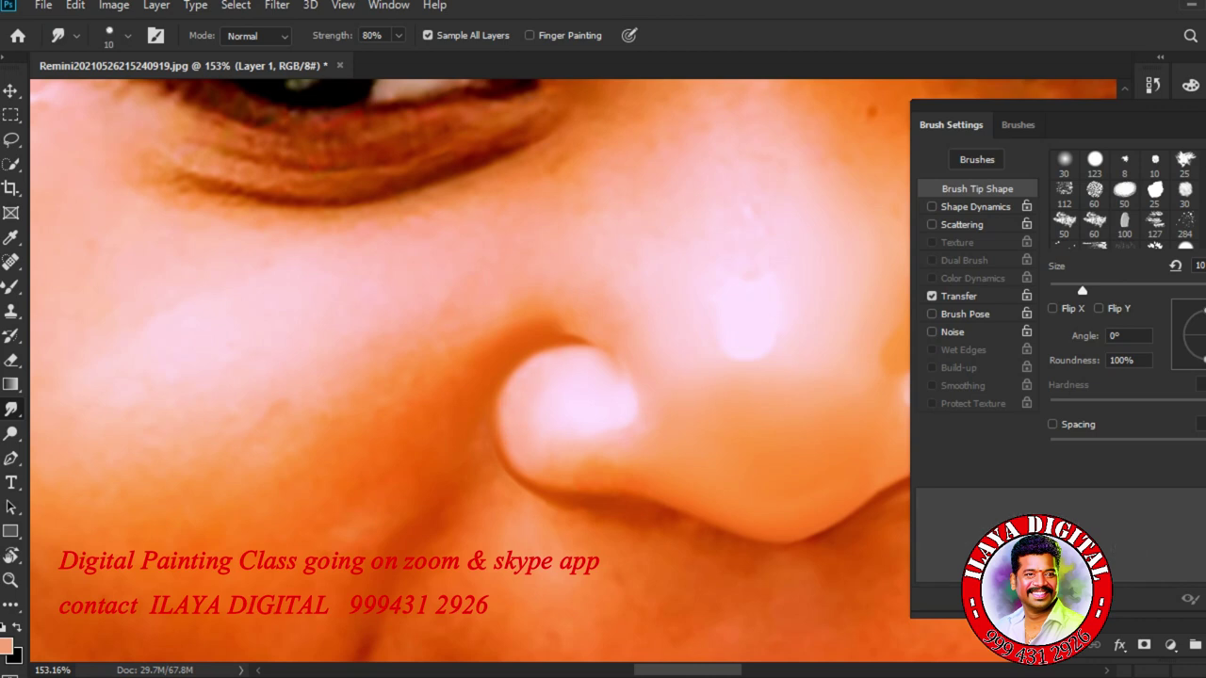
Turn off brush spacing and soften the left and lower parts of the left-hand nostril's highlight, enlarging the brush to 40 px.
mouse_move(518, 464)
left_mouse_down()
mouse_move(537, 444)
mouse_move(607, 460)
left_mouse_up()
left_click_drag(512, 441, 534, 421)
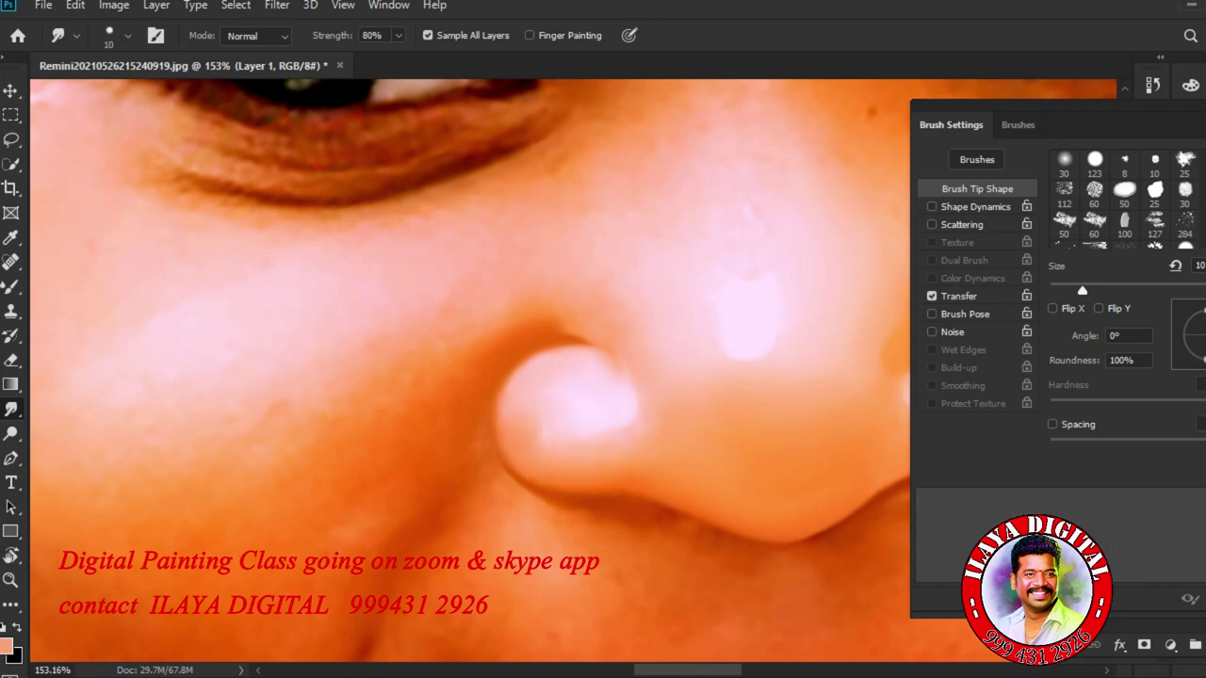
key("bracketright")
key("bracketright")
key("bracketright")
key("bracketright")
key("bracketright")
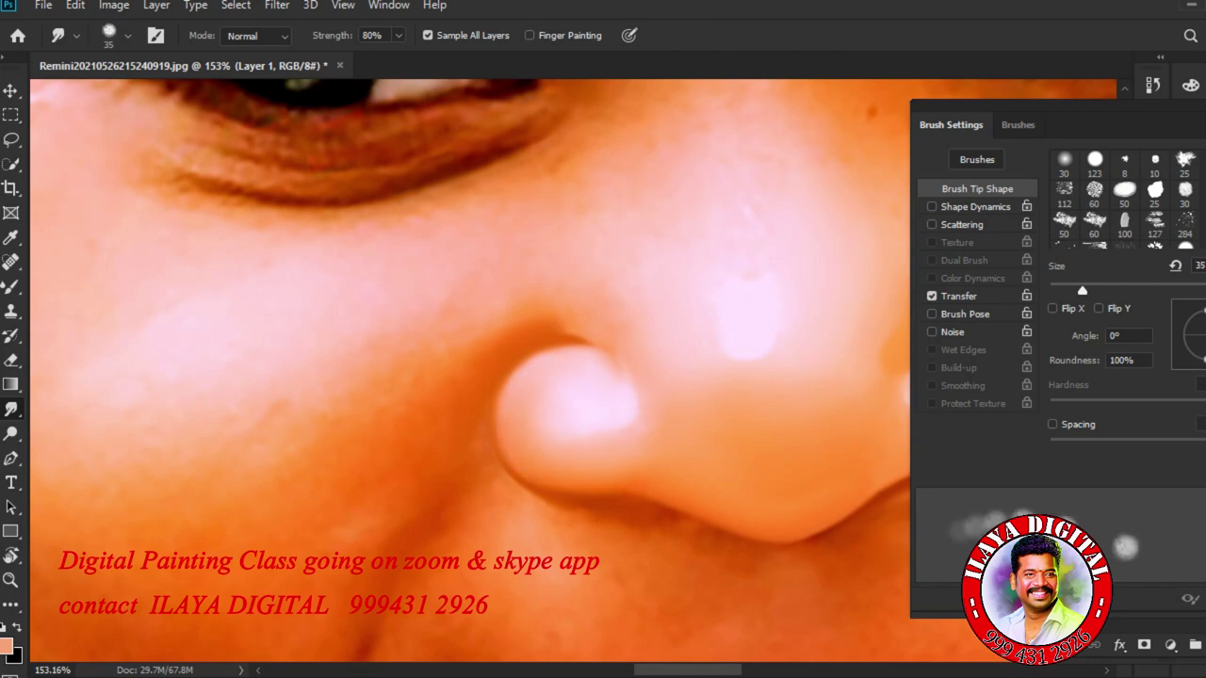
key("bracketright")
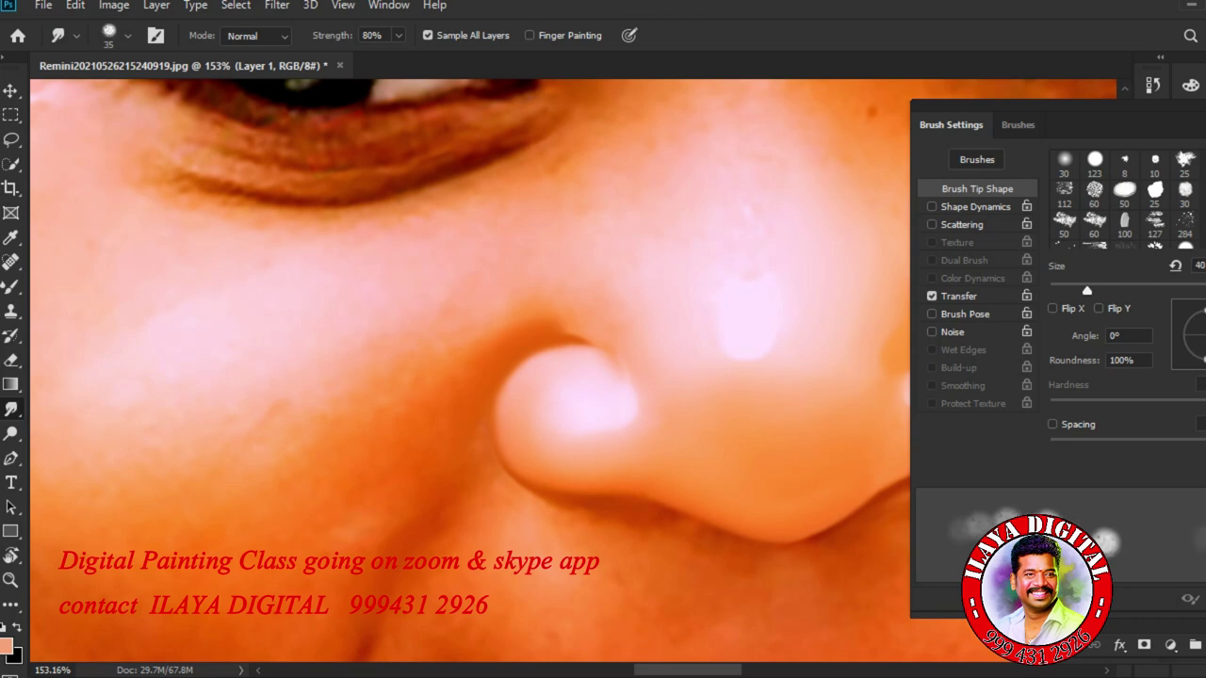
Define the left-hand nostril's bright highlight and smooth the shadow above the nostril at 30 to 35 px.
key("bracketleft")
key("bracketleft")
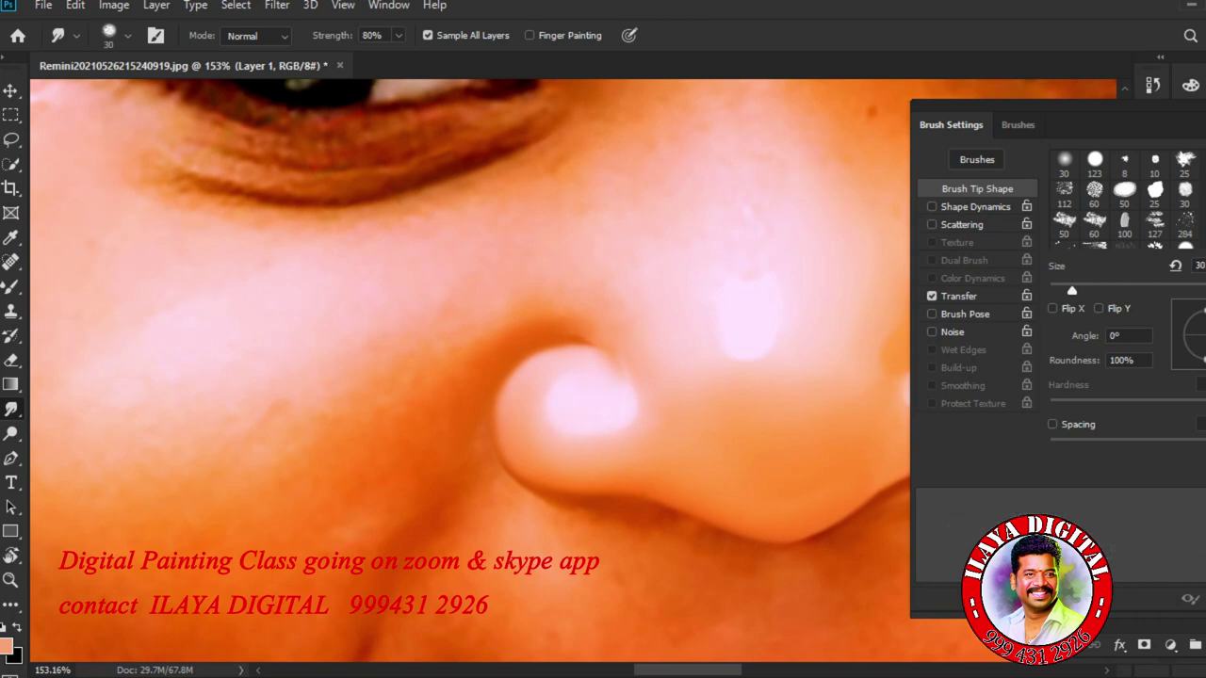
key("bracketright")
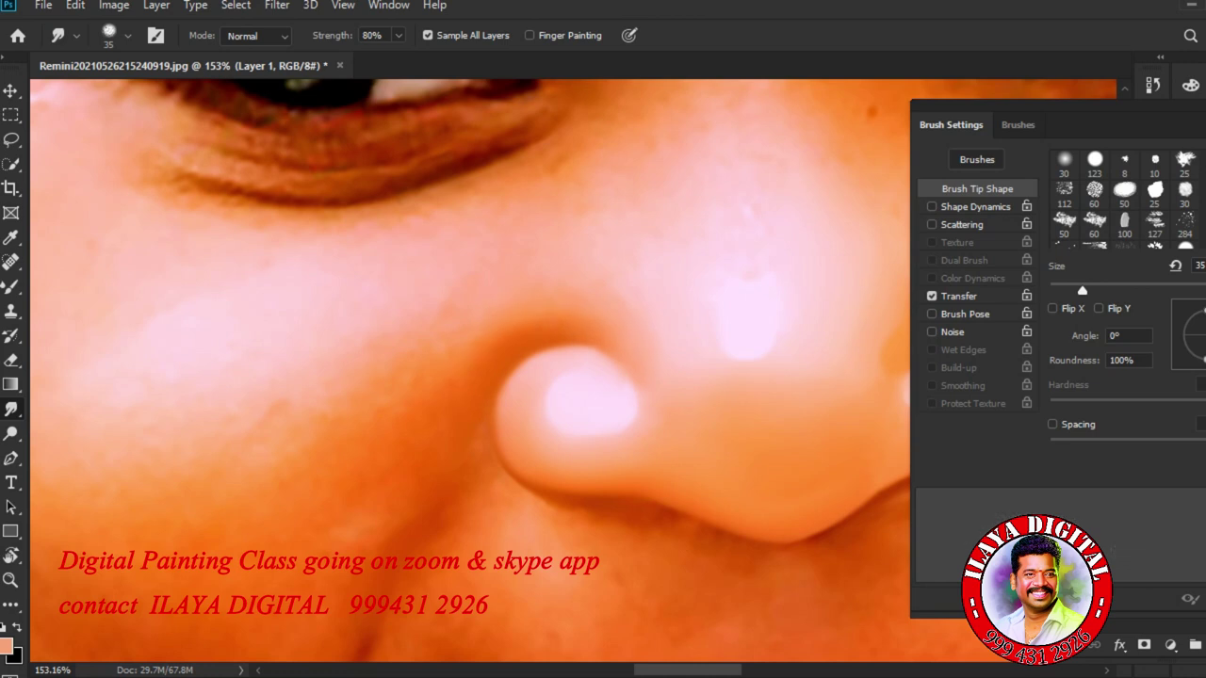
key("bracketright")
Smudge away the dark spot beside the nose bridge and smooth the surrounding skin at 50 to 60 px.
left_click_drag(586, 348, 380, 263)
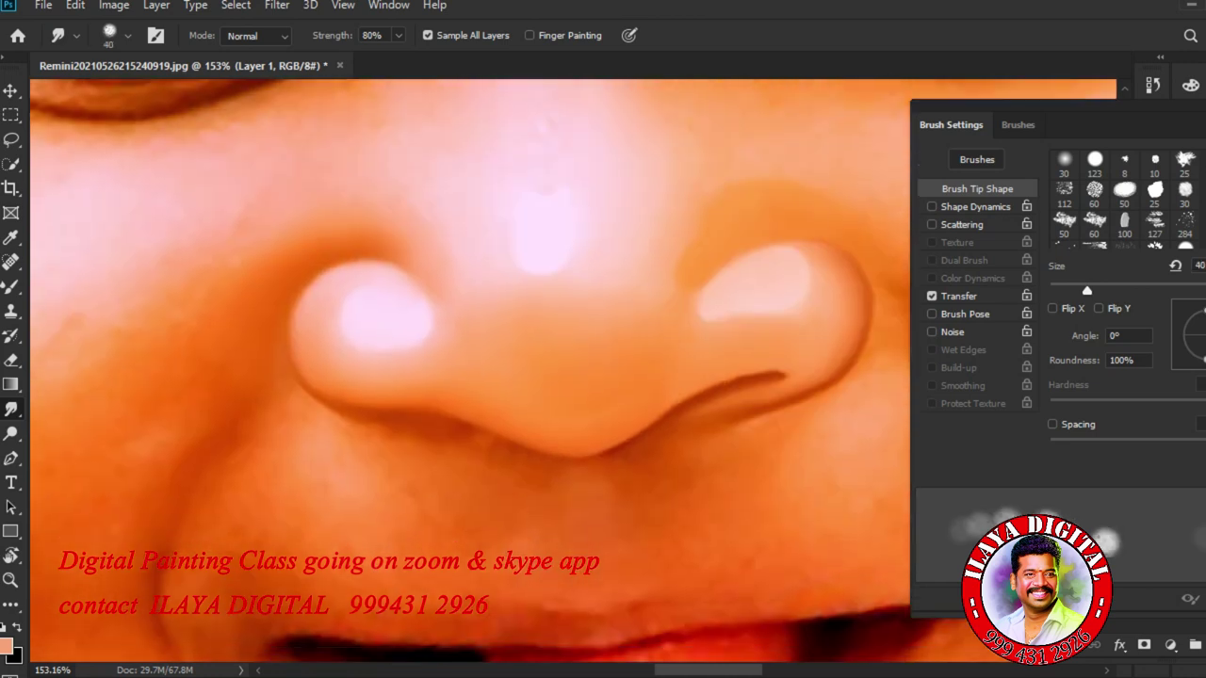
left_click_drag(560, 405, 499, 405)
left_click_drag(522, 141, 576, 141)
key("bracketright")
key("bracketright")
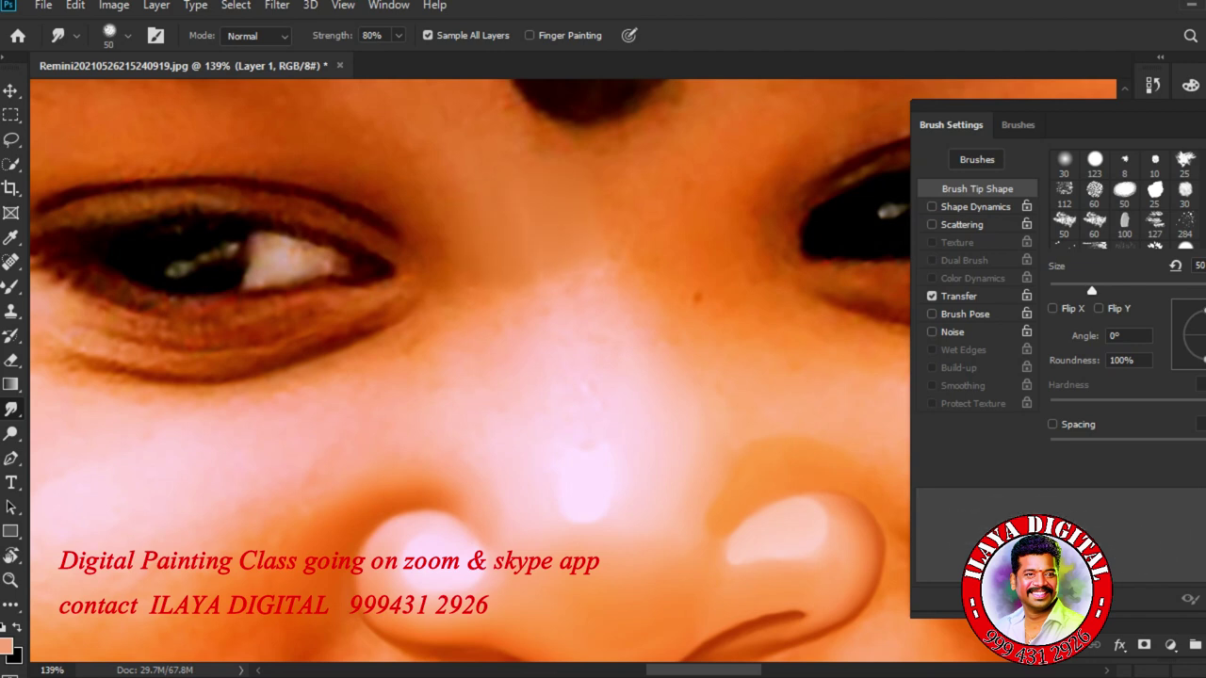
left_click_drag(698, 297, 671, 300)
key("bracketright")
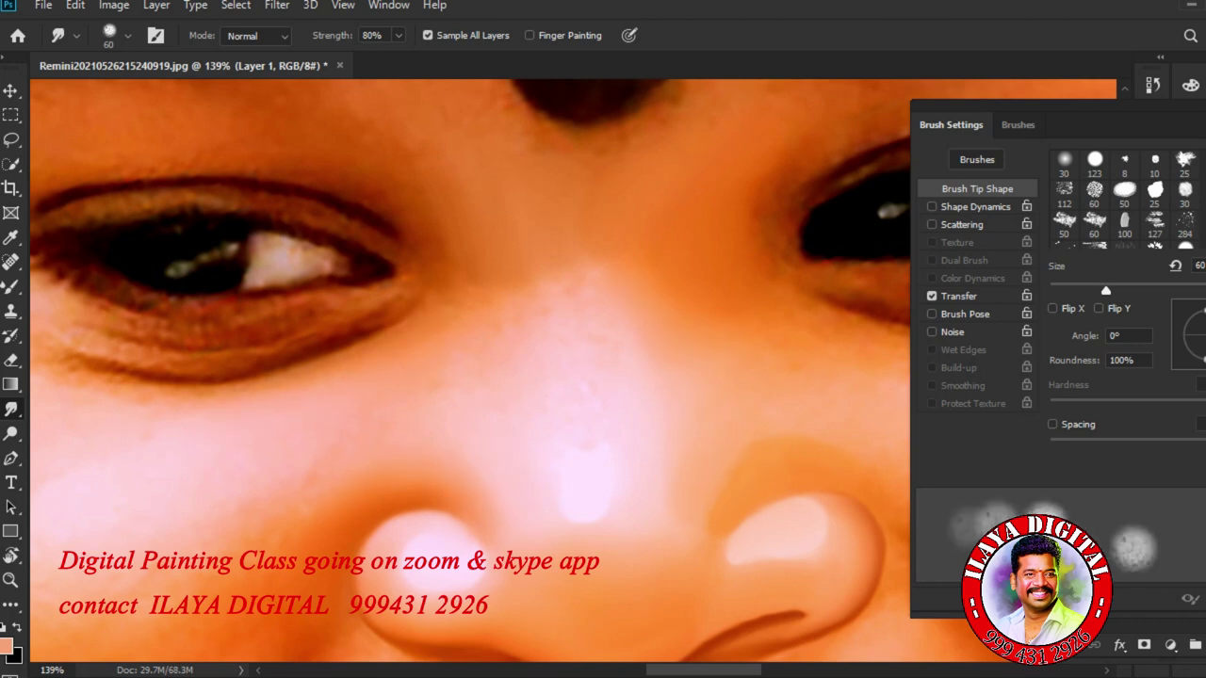
Extend and smooth the highlight along the nose bridge and blend the orange skin above the right-hand nostril at 50 to 60 px.
left_click_drag(490, 321, 478, 301)
left_click_drag(568, 315, 570, 271)
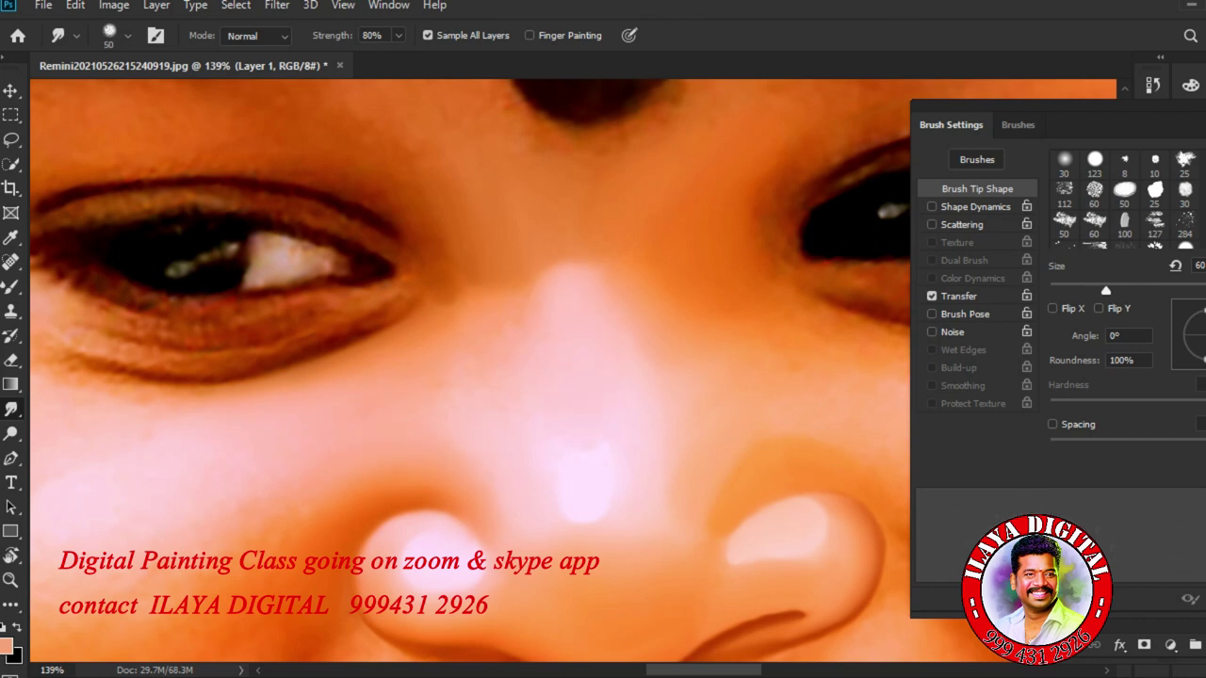
key("bracketright")
key("bracketleft")
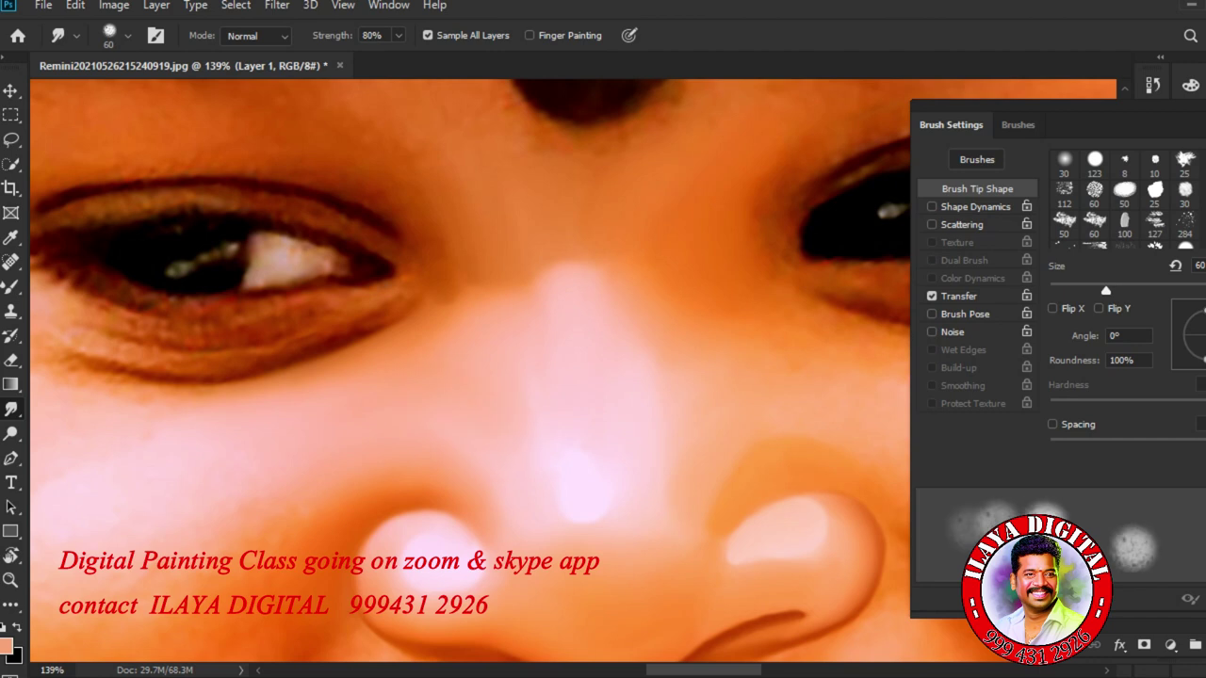
left_click_drag(754, 455, 825, 441)
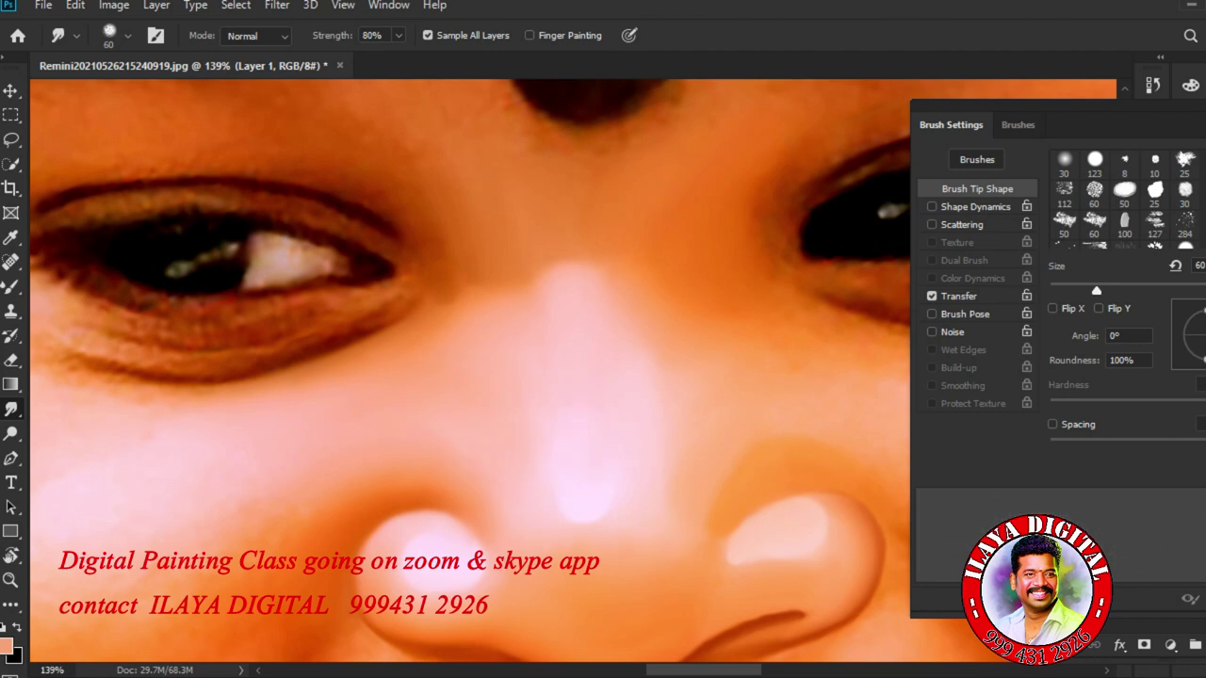
key("bracketright")
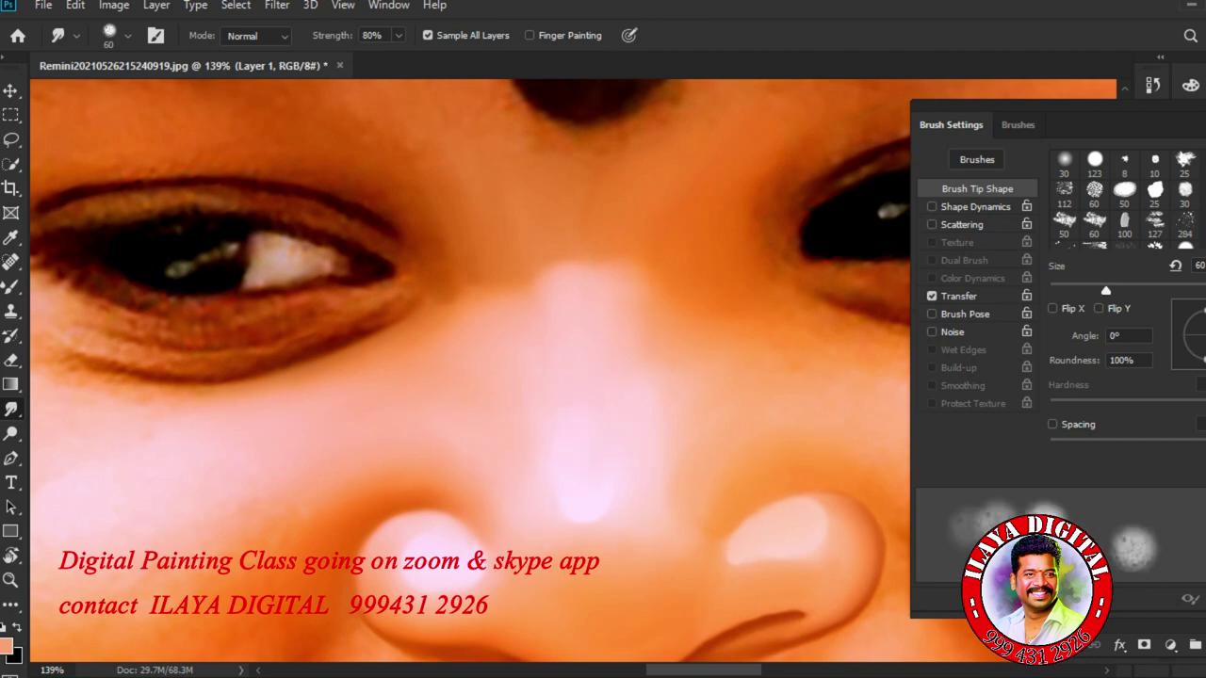
Save the painting as a Photoshop file named baby order.psd.
key("ctrl+0")
left_click_drag(566, 459, 702, 459)
left_click_drag(556, 546, 532, 255)
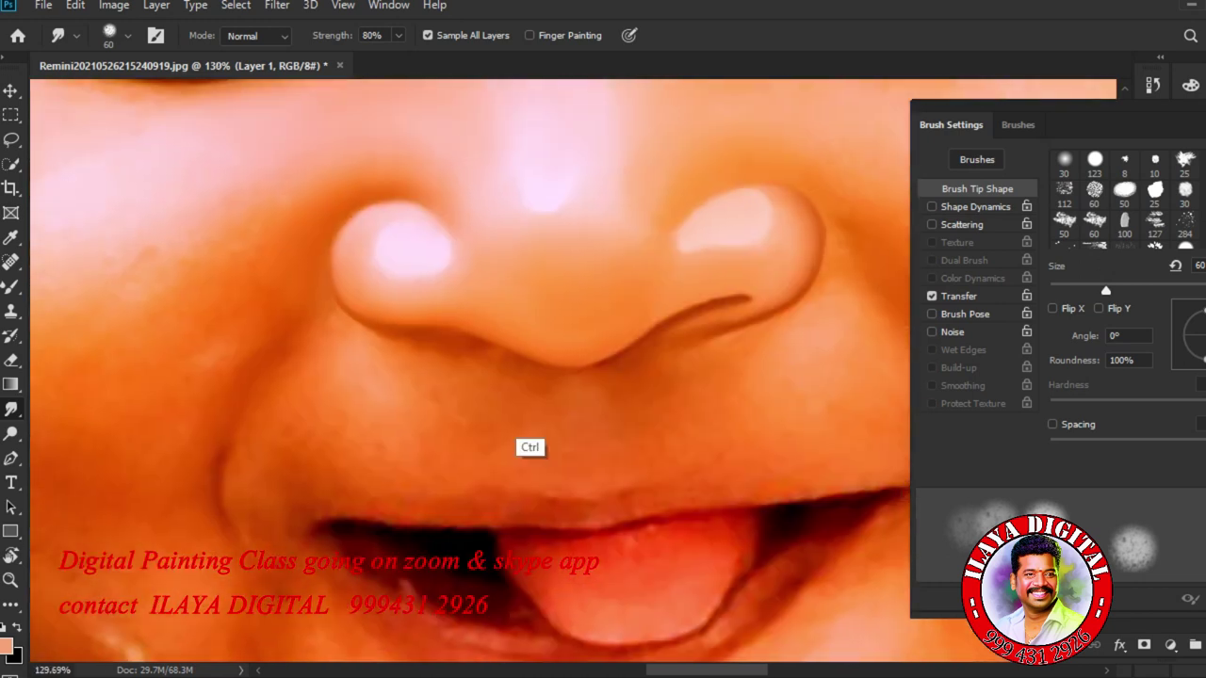
key("ctrl+shift+s")
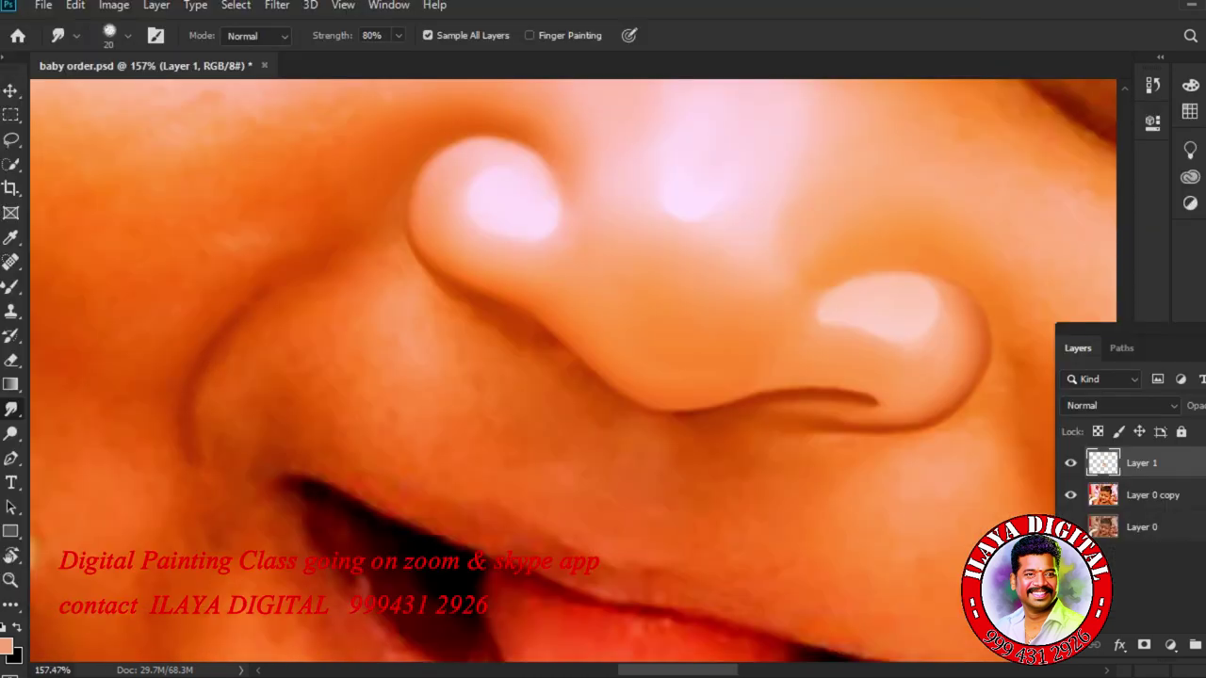
Smudge the skin between the left-hand nostril and the smile line smooth, enlarging the brush up to 70 px.
left_click_drag(412, 316, 420, 384)
mouse_move(460, 312)
left_mouse_down()
mouse_move(513, 367)
mouse_move(496, 420)
left_mouse_up()
key("bracketright")
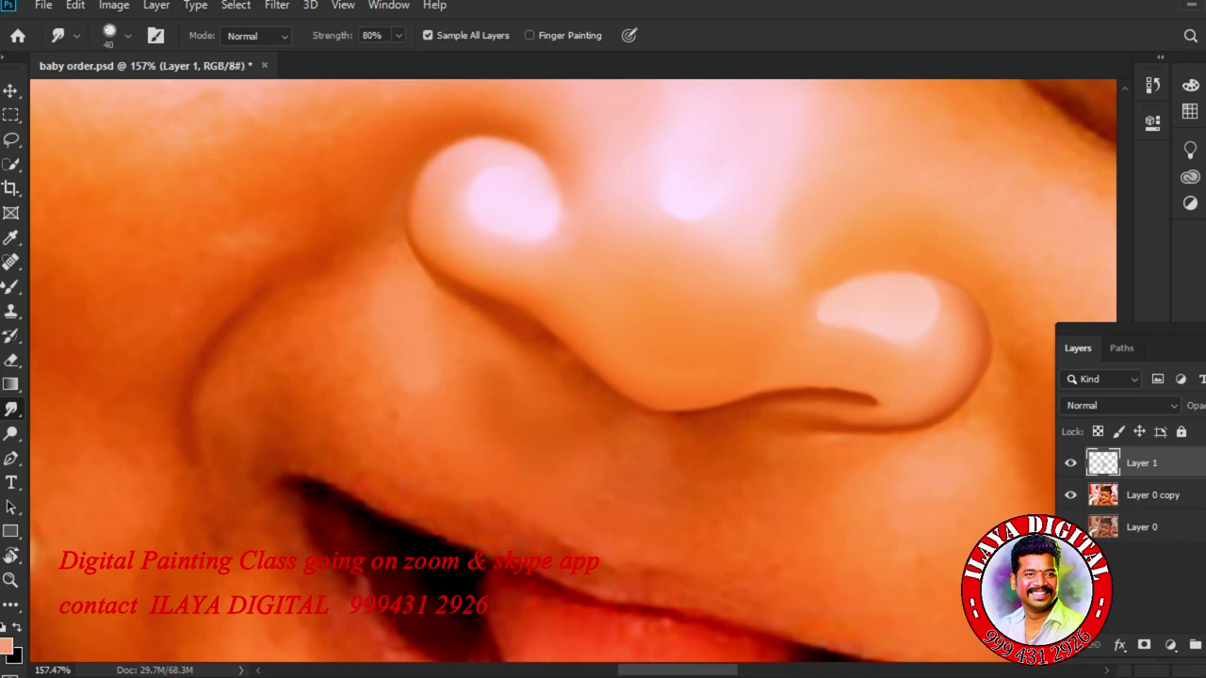
left_click_drag(354, 288, 338, 303)
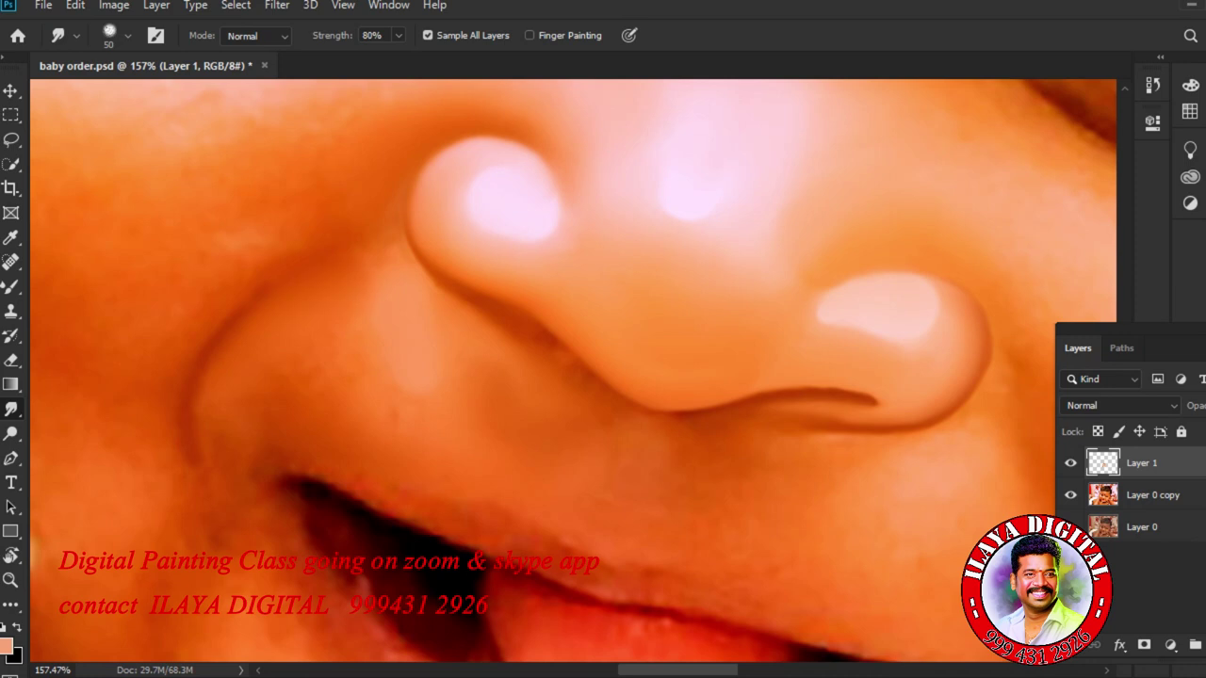
left_click_drag(388, 244, 335, 296)
mouse_move(358, 357)
left_mouse_down()
mouse_move(345, 381)
mouse_move(278, 420)
left_mouse_up()
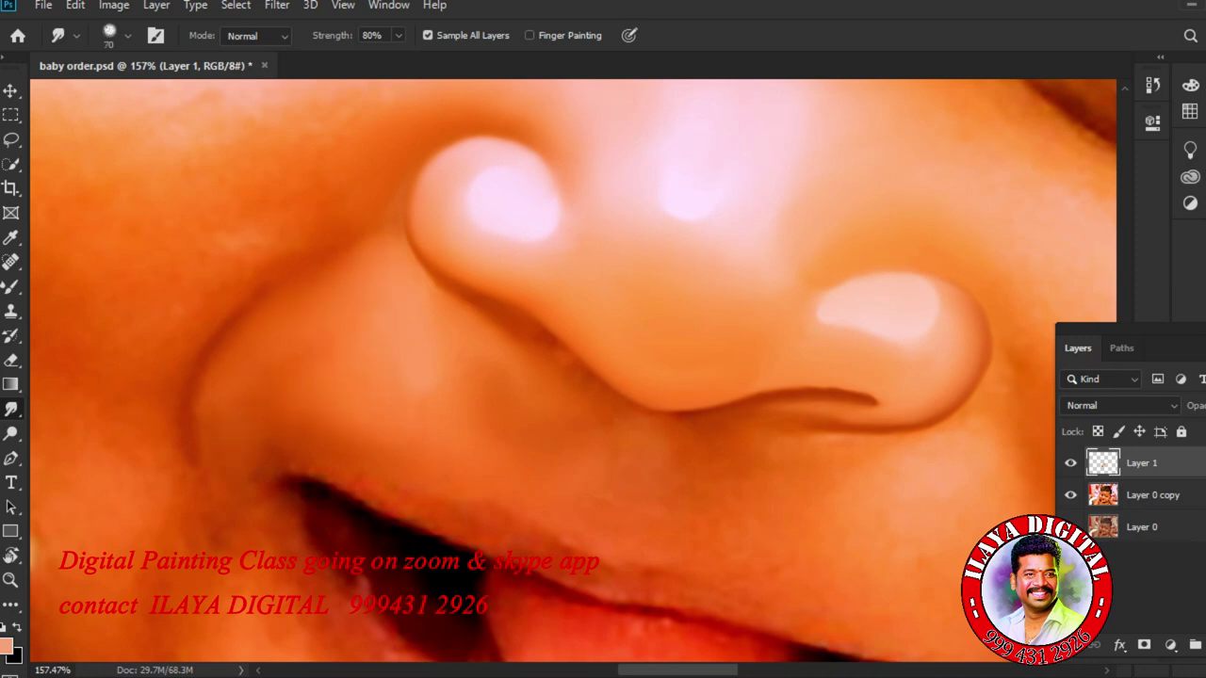
Smudge along the inside of the left-hand smile line and brighten the skin patch below the nostril at 35 px.
key("bracketleft")
left_click_drag(343, 283, 262, 379)
left_click_drag(281, 315, 234, 369)
left_click_drag(360, 260, 322, 292)
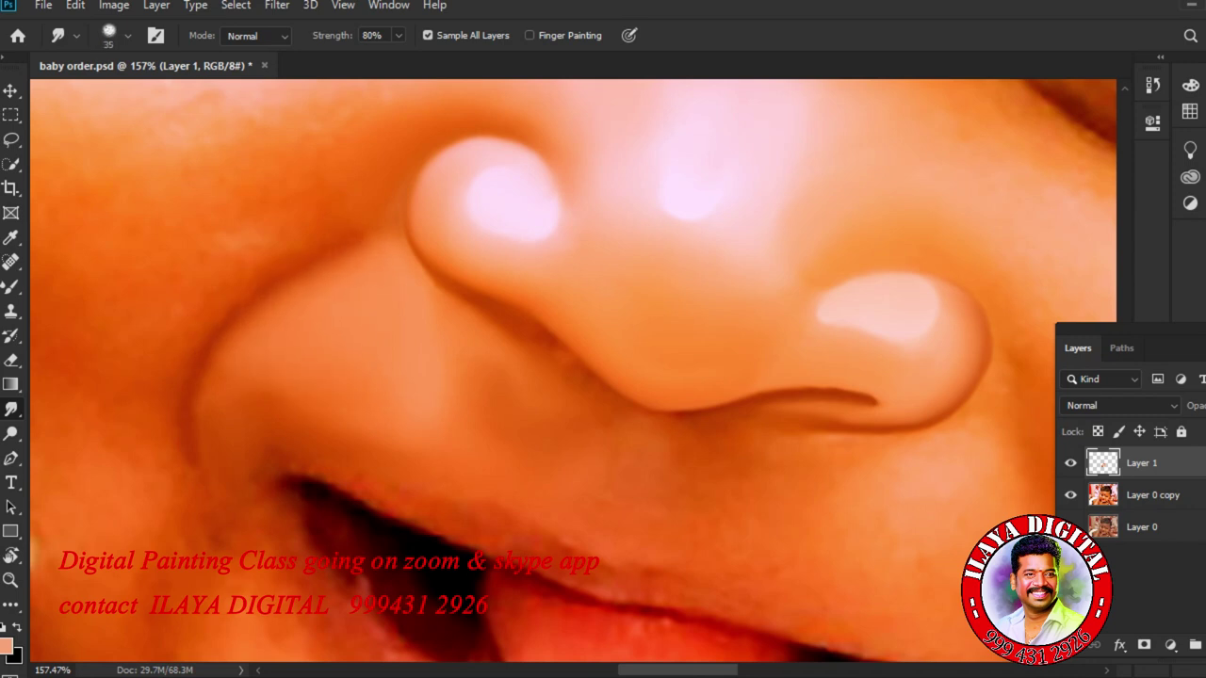
key("F5")
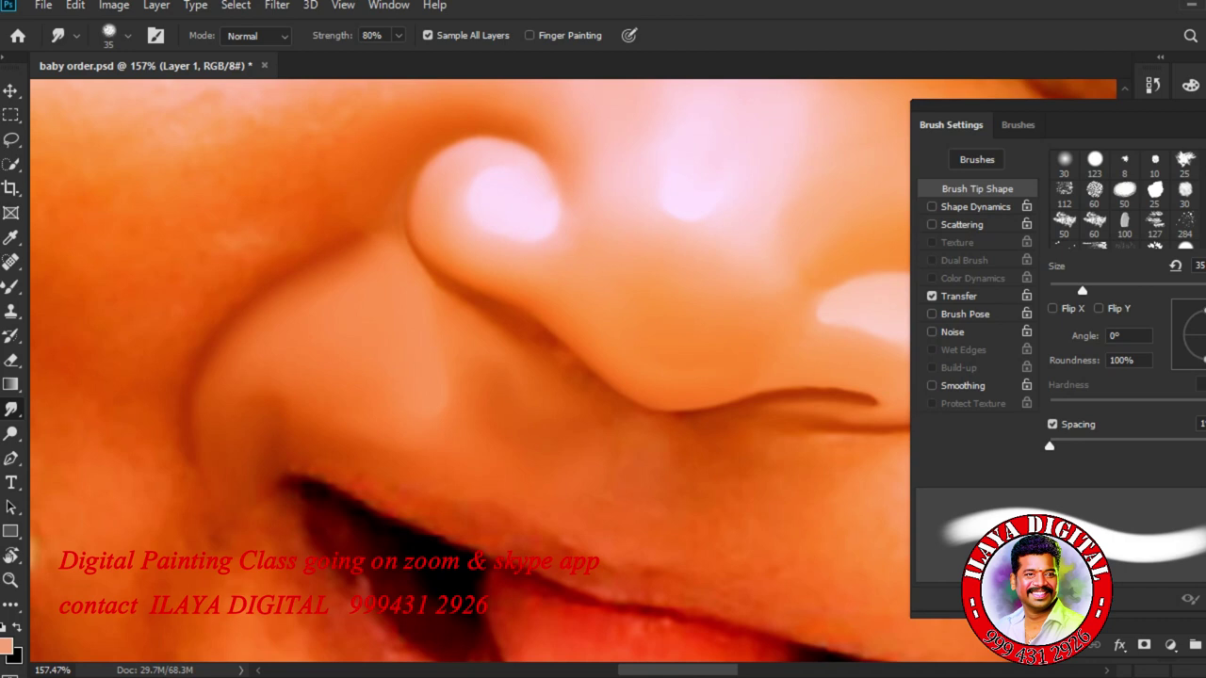
left_click_drag(471, 354, 414, 363)
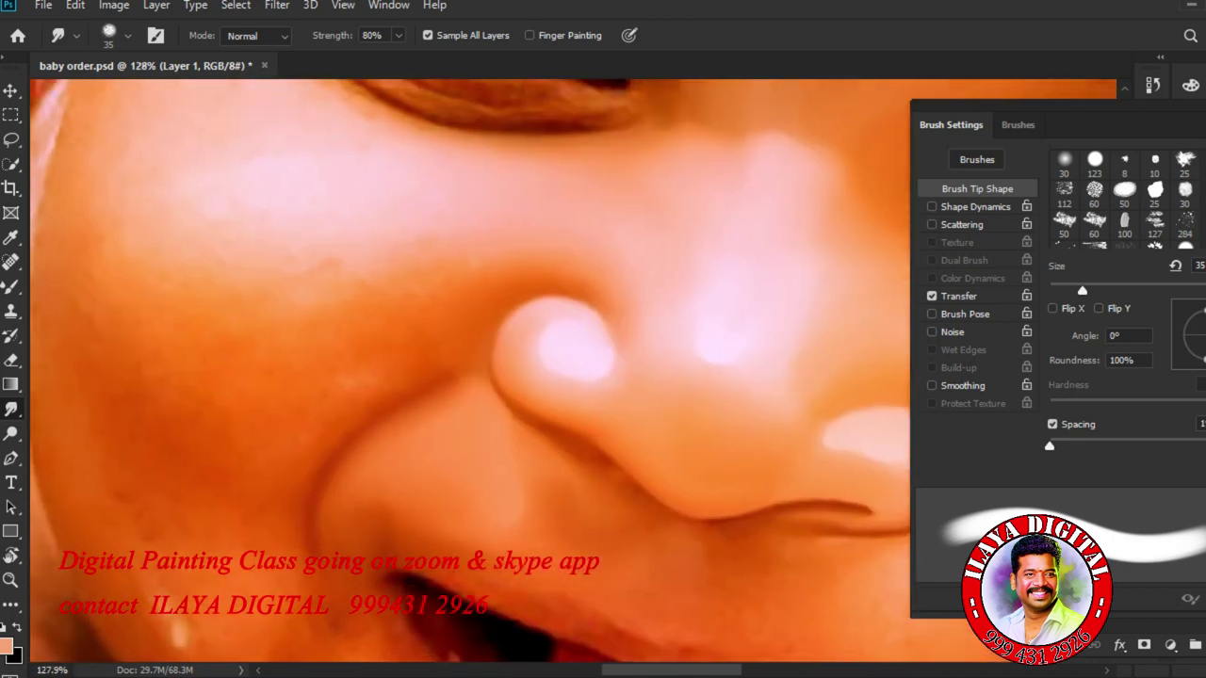
key("bracketleft")
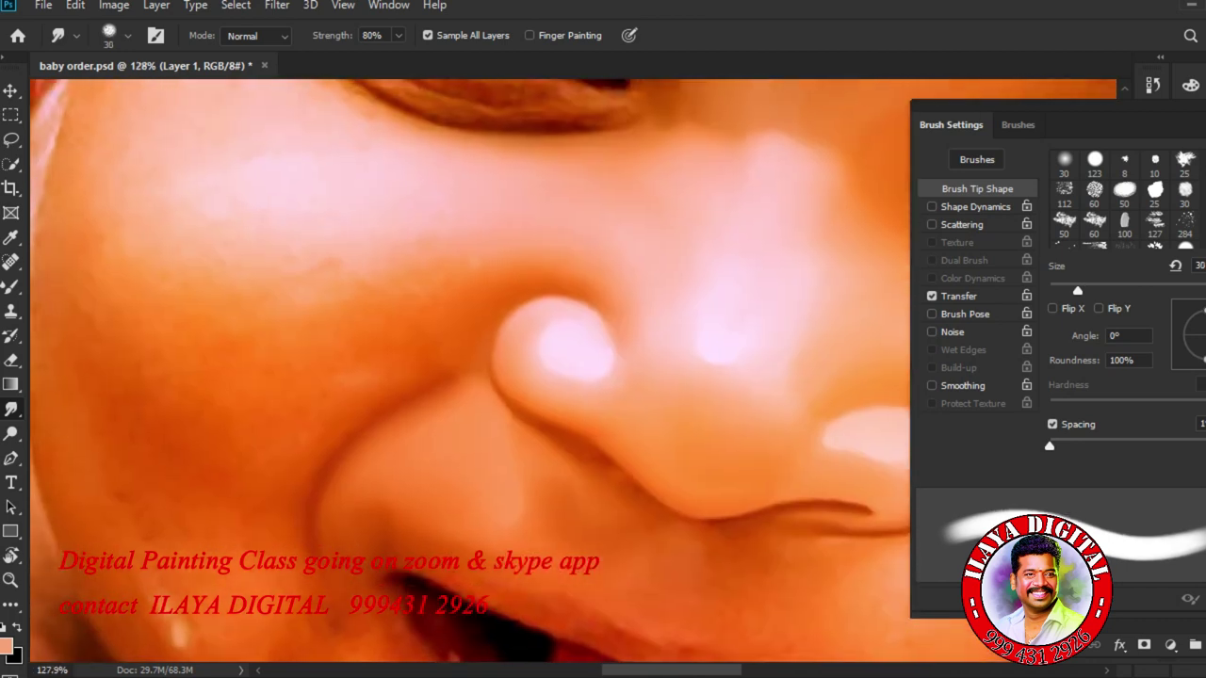
key("bracketright")
scroll(429, 361, "up", 8)
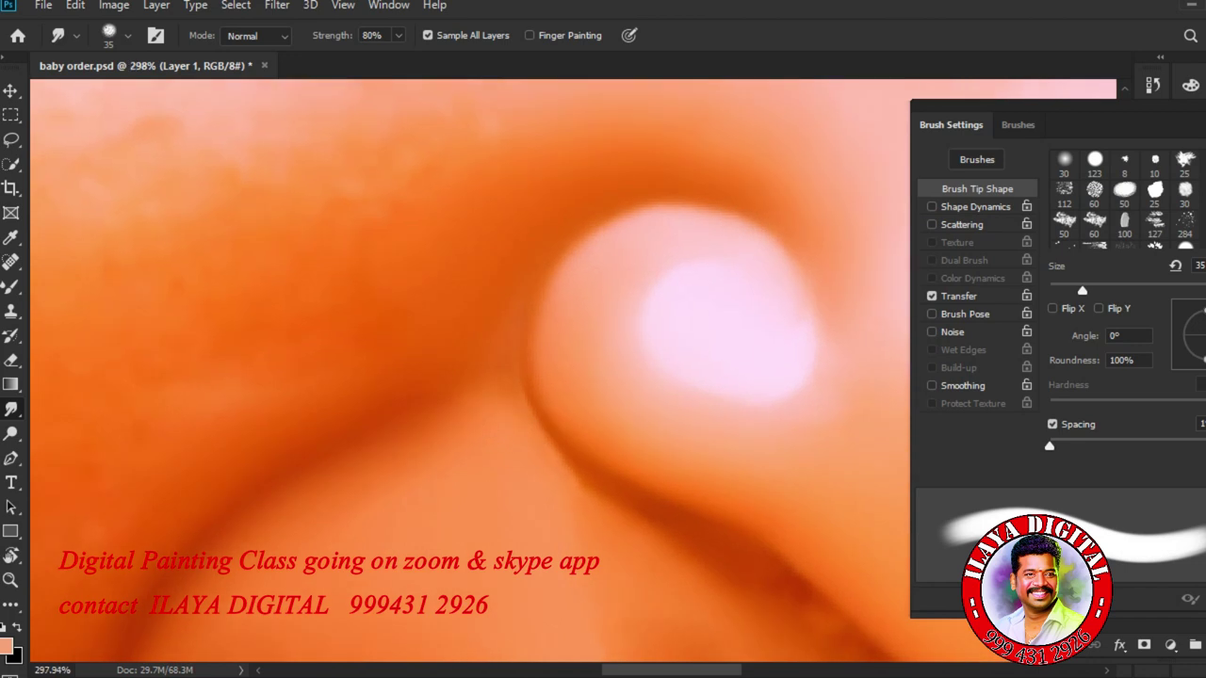
scroll(460, 400, "down", 7)
Turn off brush spacing, enlarge the smudge brush to 90 px and blend the orange shadow across the left-hand cheek.
key("bracketleft")
key("bracketright")
key("bracketright")
key("bracketright")
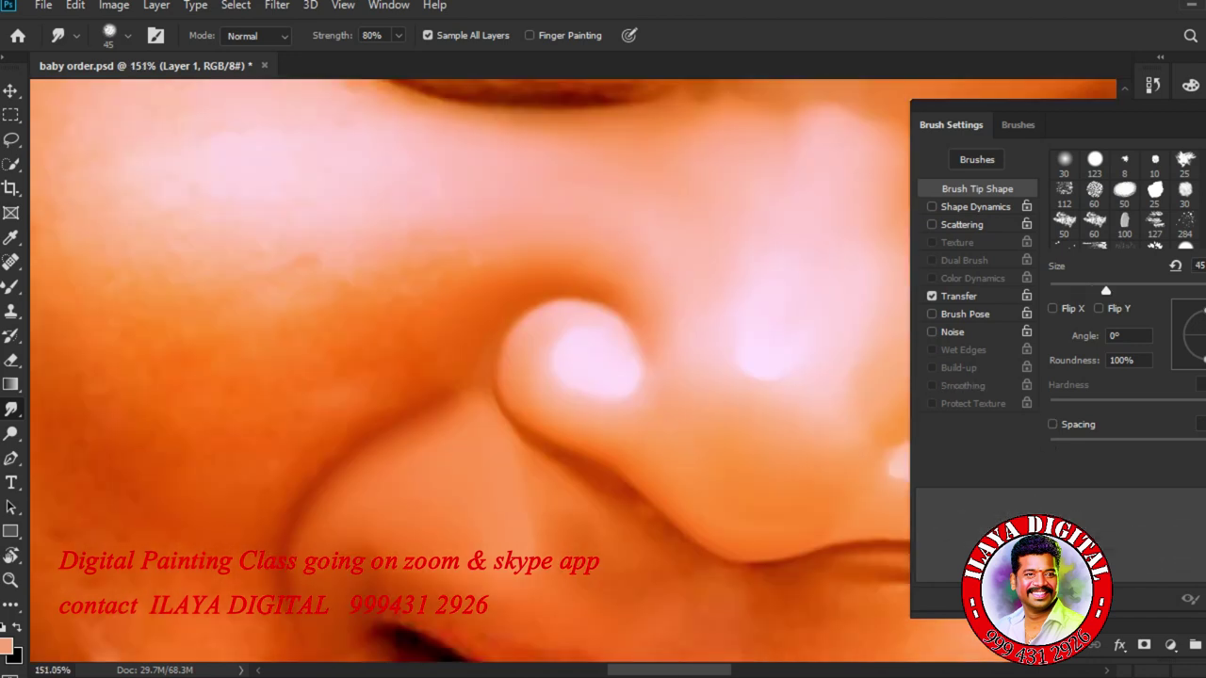
key("bracketright")
key("bracketright")
key("bracketright")
key("bracketright")
left_click_drag(414, 376, 674, 379)
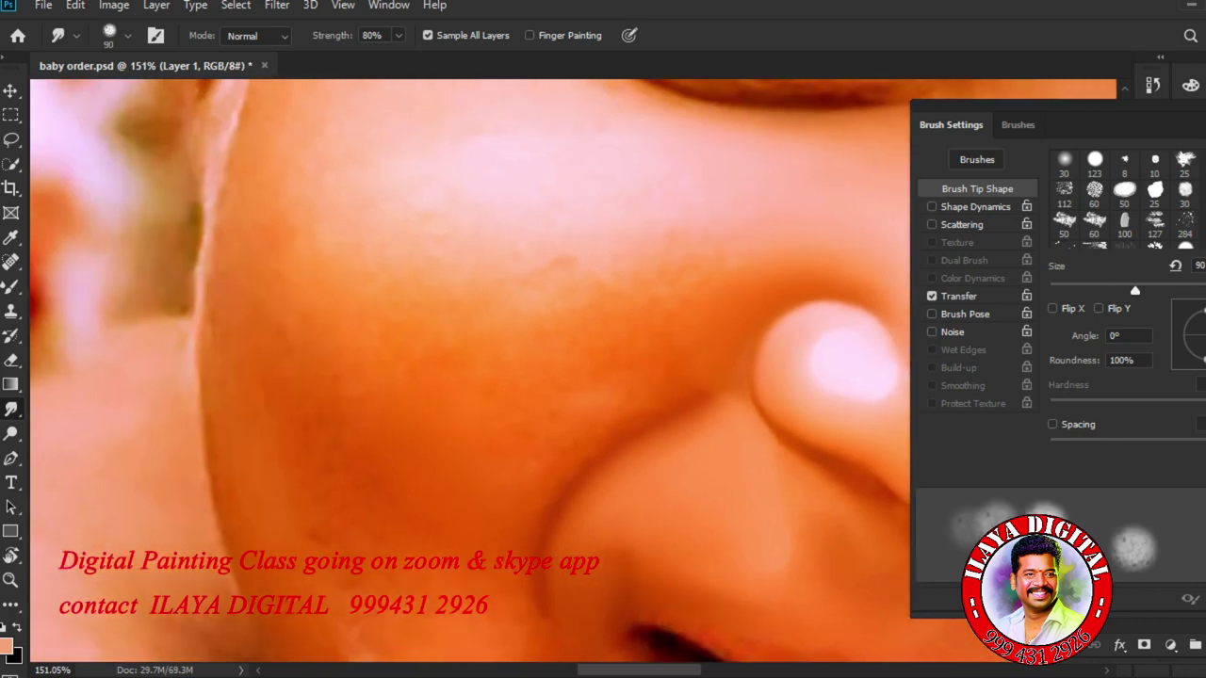
key("bracketright")
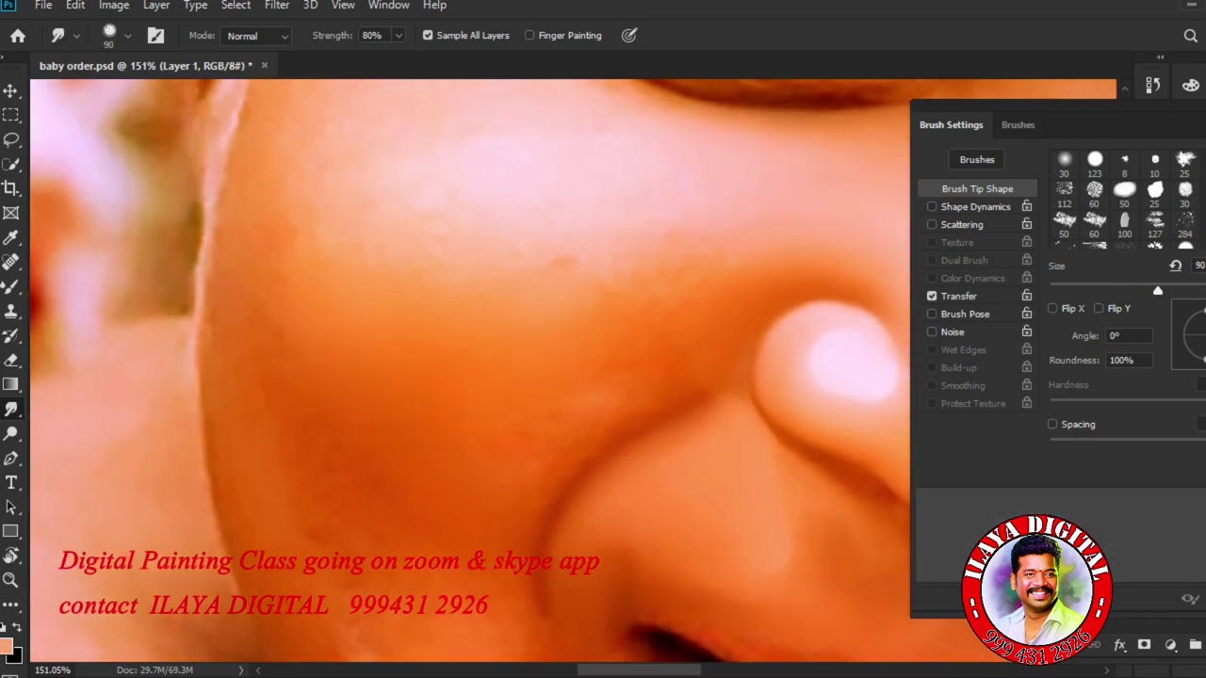
Smooth the lower cheek shadow beside the left-hand smile line with a 70 px smudge brush.
key("bracketleft")
key("bracketleft")
key("bracketright")
key("bracketright")
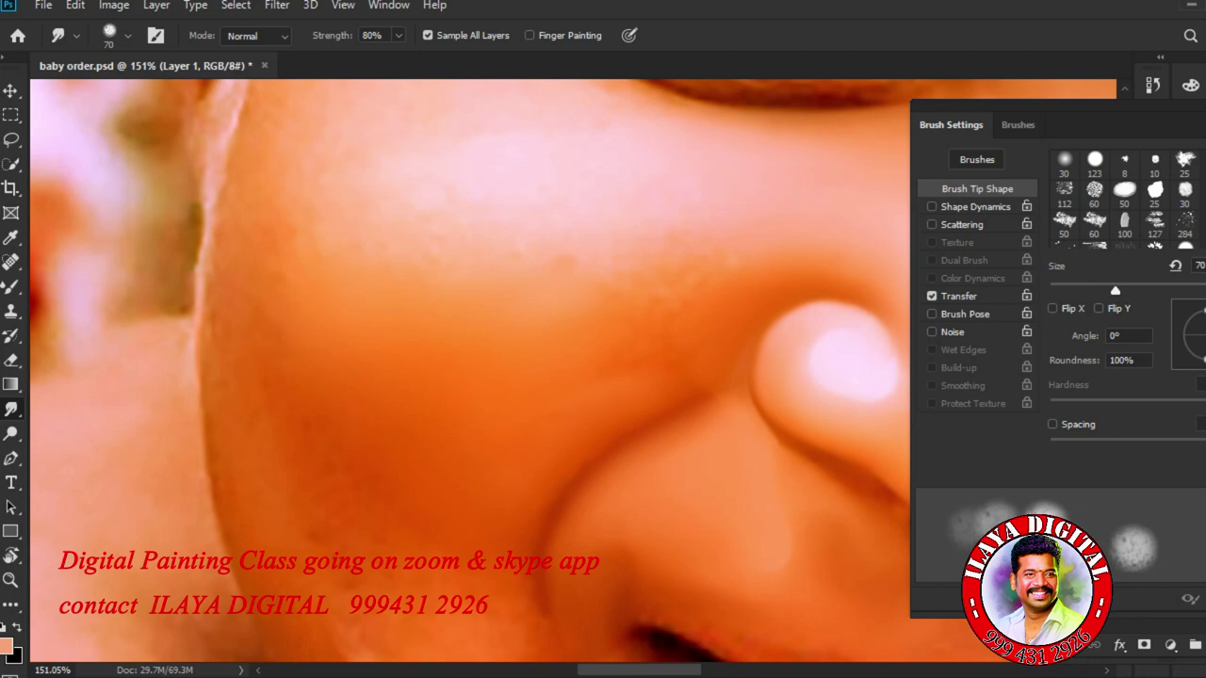
Turn brush spacing back on and smudge along the upper left-hand smile line with a 40 px brush.
key("bracketleft")
key("bracketleft")
key("bracketleft")
key("bracketleft")
key("bracketleft")
left_click(1052, 425)
key("bracketright")
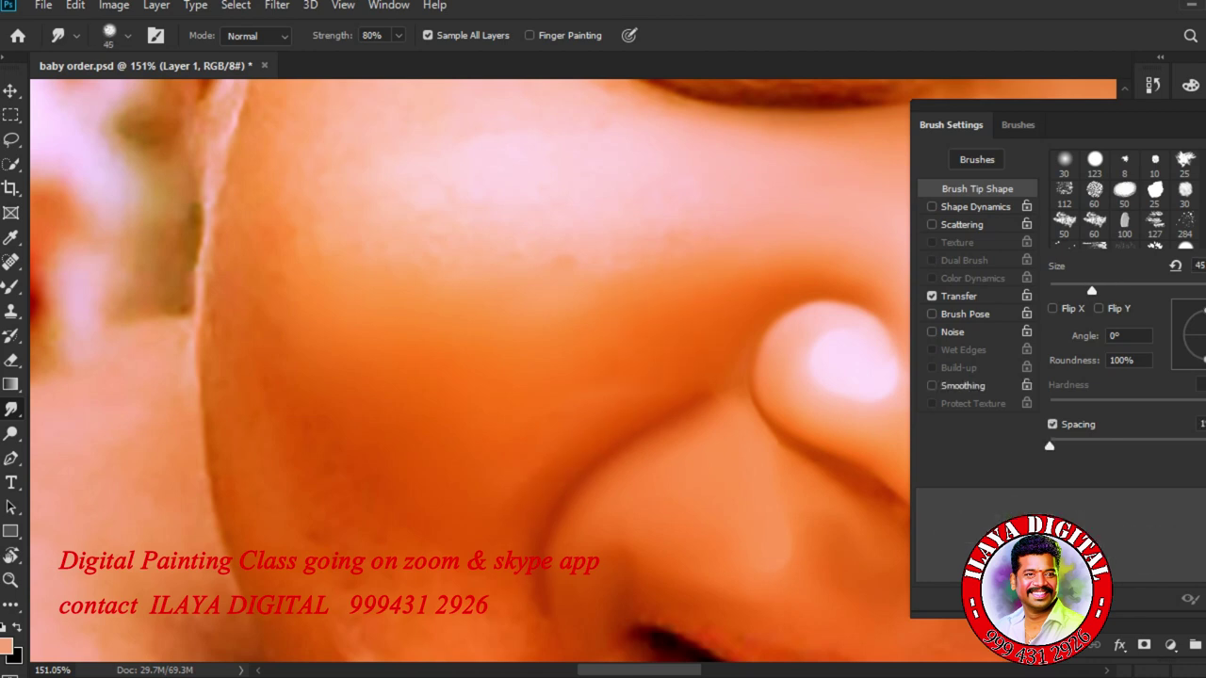
key("bracketleft")
key("bracketright")
mouse_move(693, 429)
left_mouse_down()
mouse_move(683, 384)
mouse_move(341, 292)
mouse_move(694, 491)
mouse_move(609, 440)
mouse_move(556, 440)
left_mouse_up()
key("r")
left_click_drag(695, 441, 713, 397)
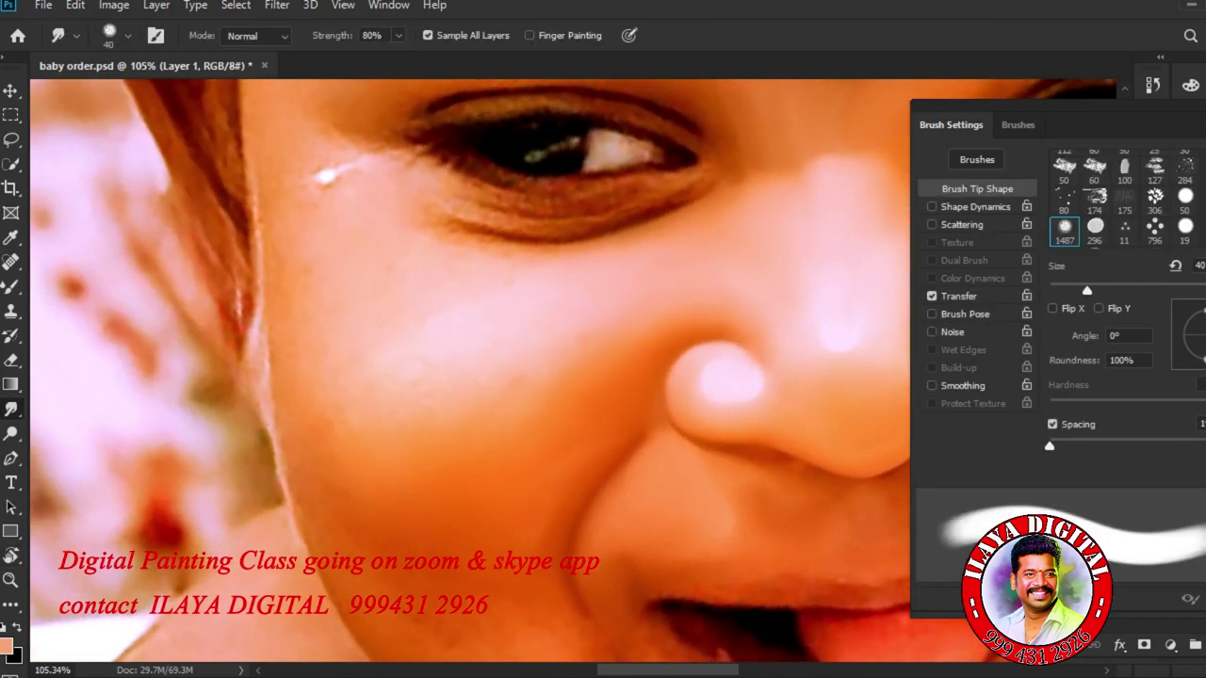
Turn off brush spacing, enlarge the smudge brush to 90 px and blend the pale highlight on the left-hand cheek.
left_click(1053, 424)
key("bracketright")
key("bracketright")
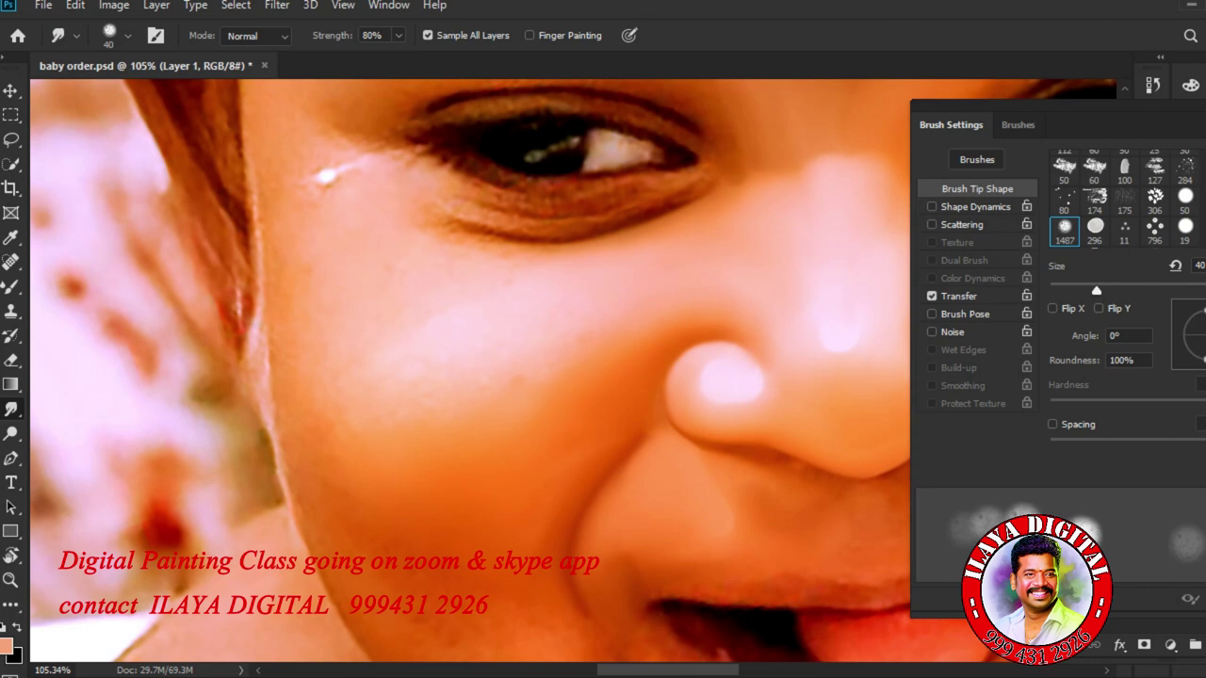
left_click_drag(1107, 292, 1145, 291)
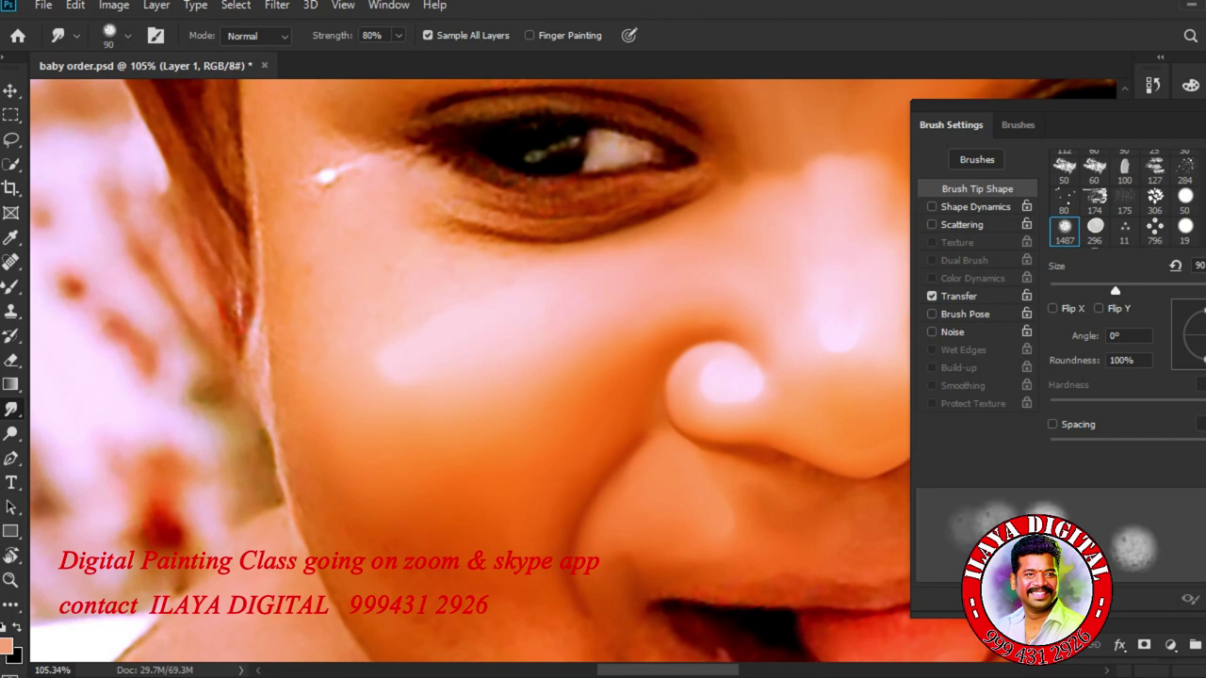
key("bracketright")
key("bracketright")
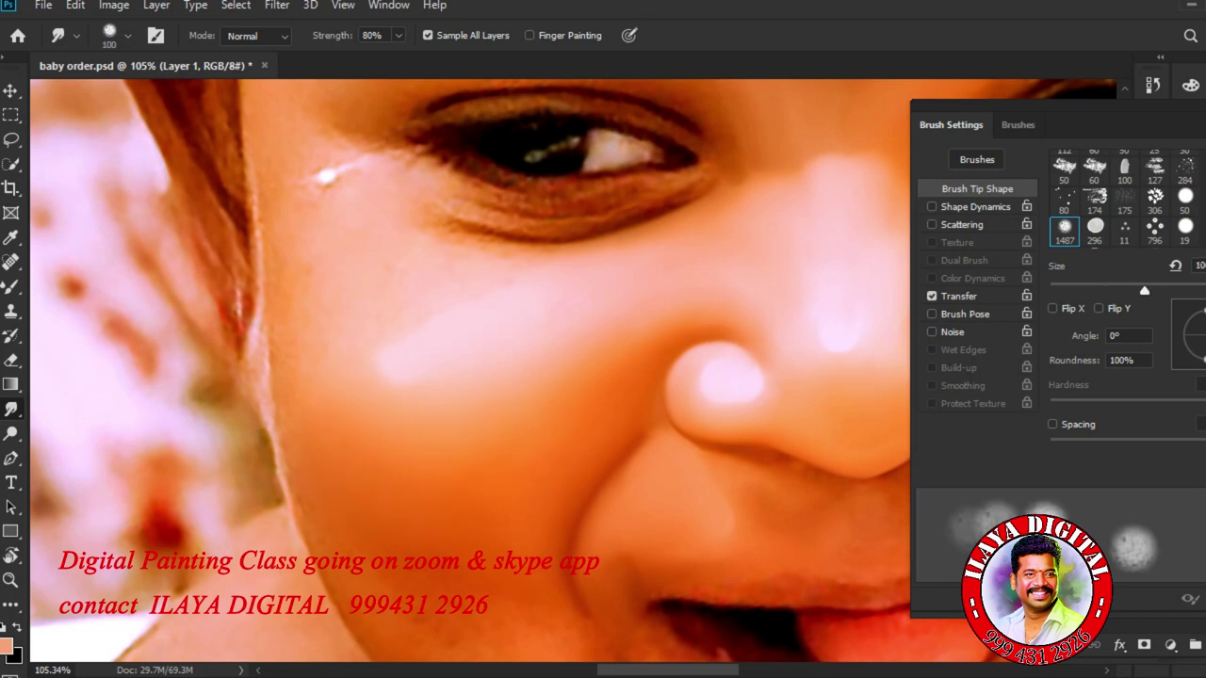
Smudge the left-hand cheek below the highlight and toward the face edge, enlarging the brush up to 150 px.
key("bracketright")
key("bracketleft")
key("bracketleft")
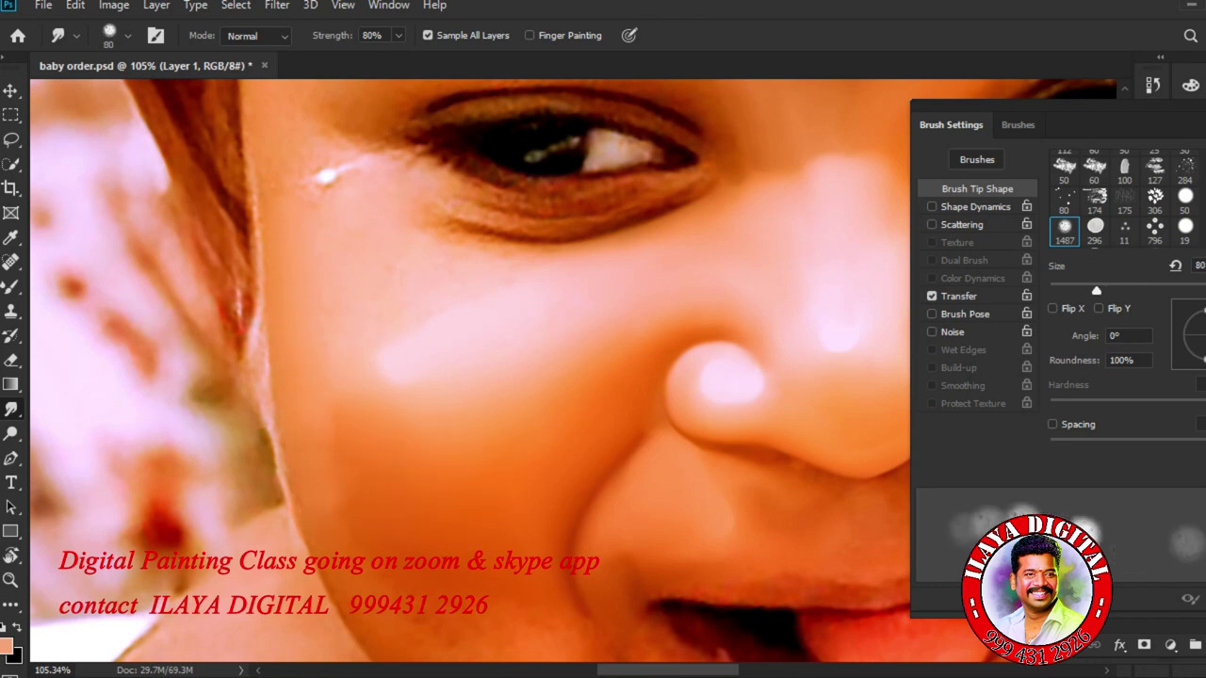
key("bracketright")
key("bracketright")
key("bracketright")
key("bracketright")
key("bracketright")
key("bracketright")
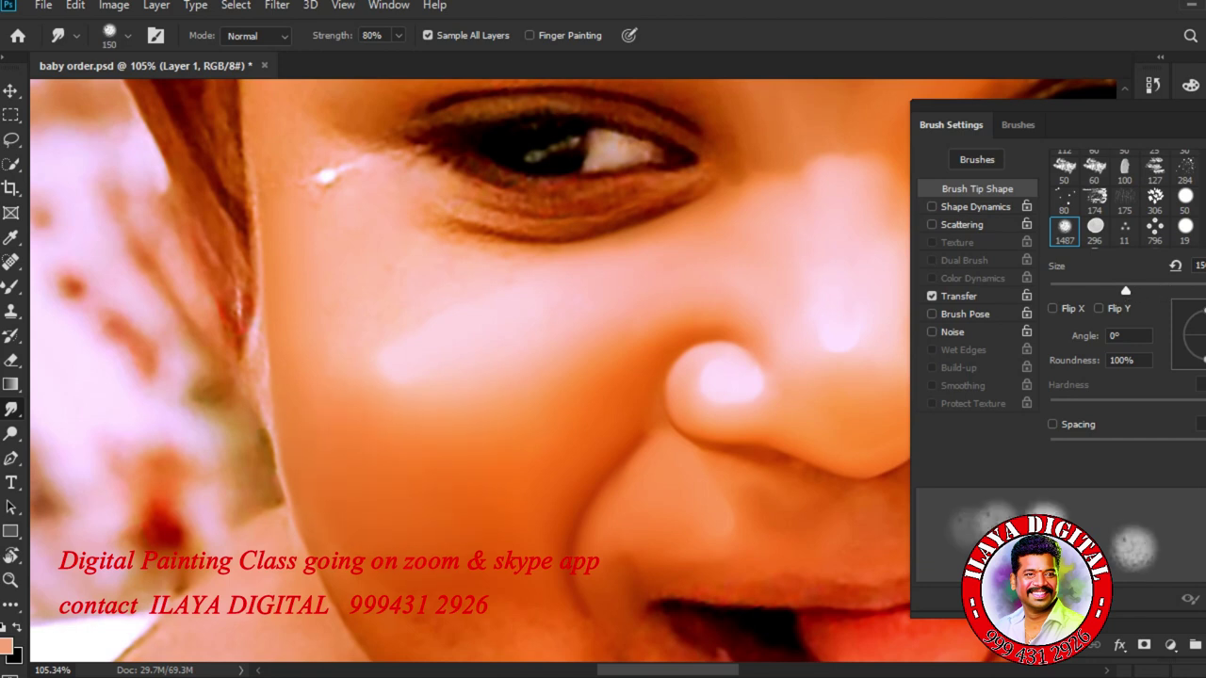
Smooth the skin below the left-hand eye with the smudge brush reduced to 40 px.
key("bracketleft")
key("bracketright")
key("bracketleft")
key("bracketleft")
key("bracketleft")
key("bracketleft")
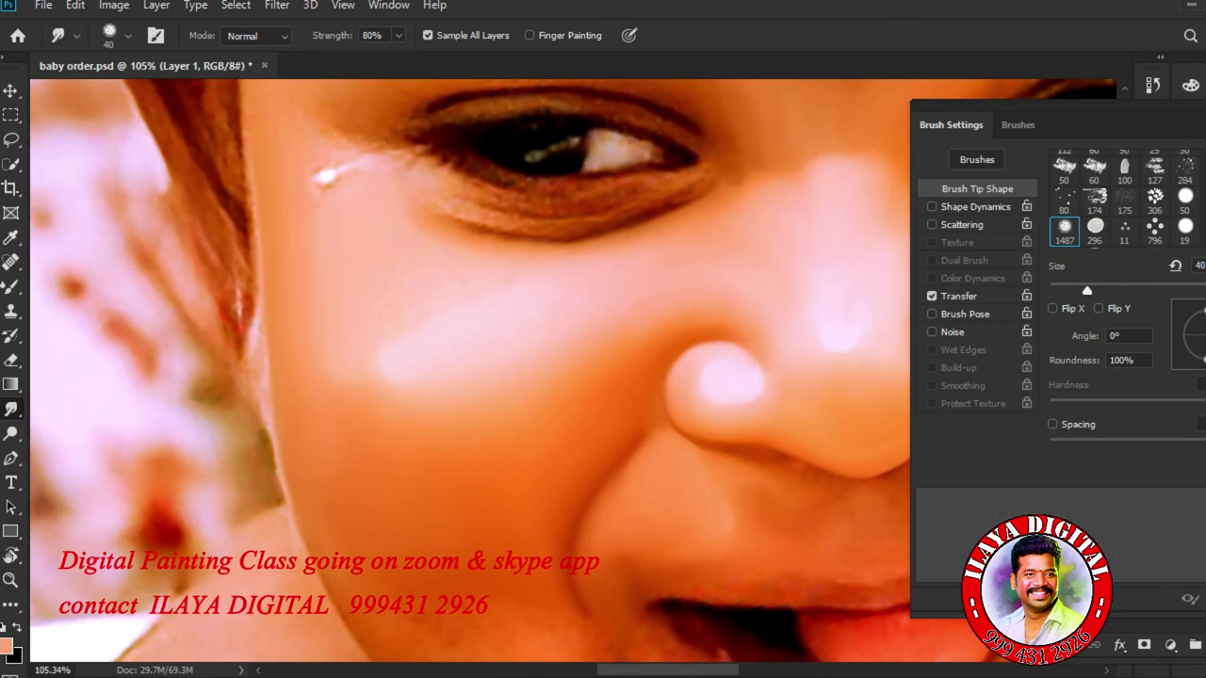
Smudge the pale cheek highlight smooth and spread it toward the face edge with a 70 px brush.
key("bracketright")
key("bracketright")
key("bracketright")
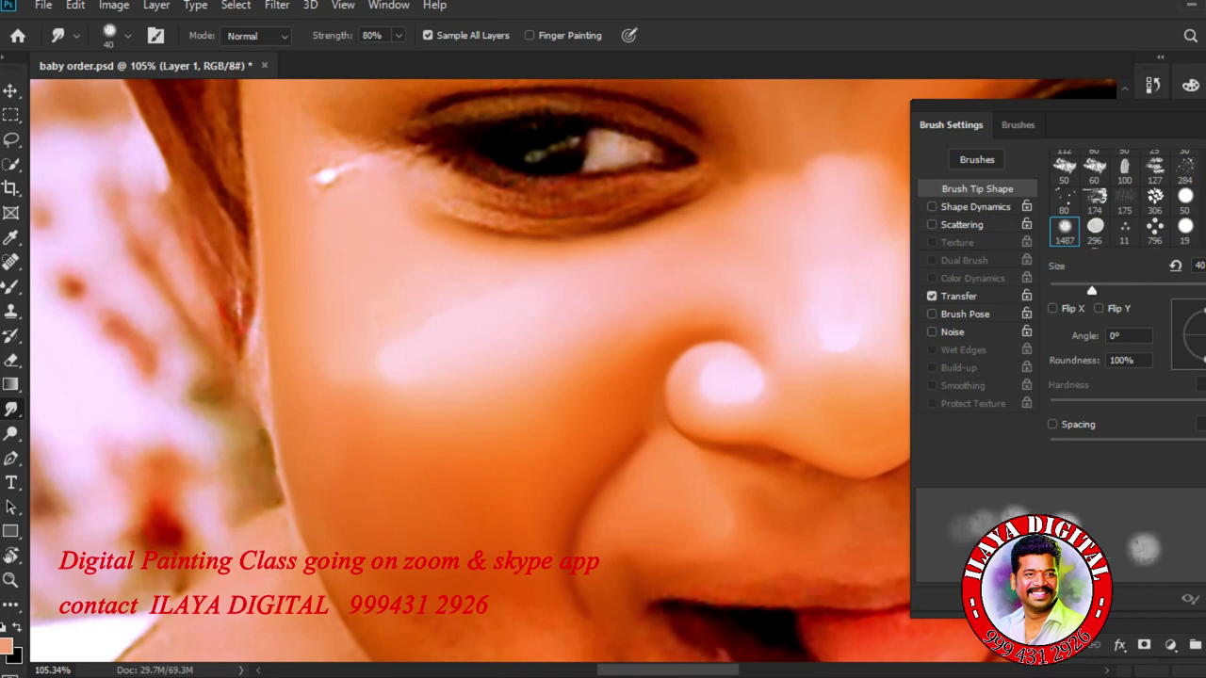
key("bracketright")
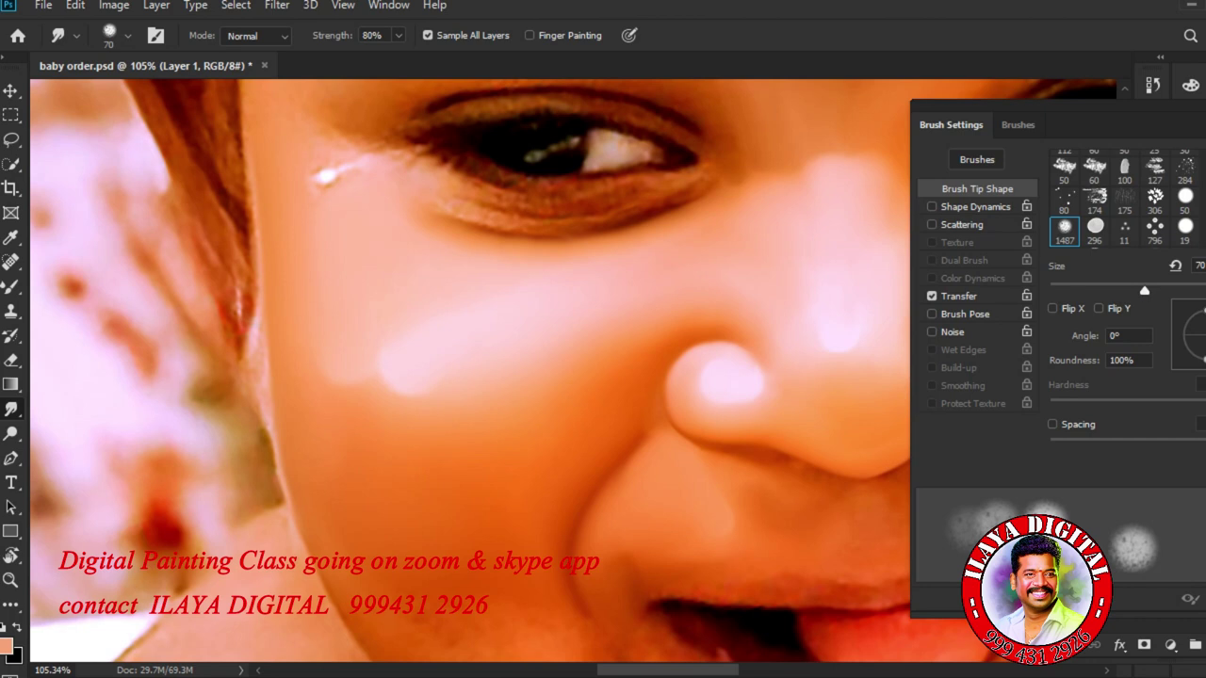
Set the smudge strength to 75% and blend the skin below the left-hand eye's outer corner at 45 px.
left_click_drag(528, 283, 570, 464)
key("bracketleft")
key("bracketleft")
key("bracketleft")
key("bracketleft")
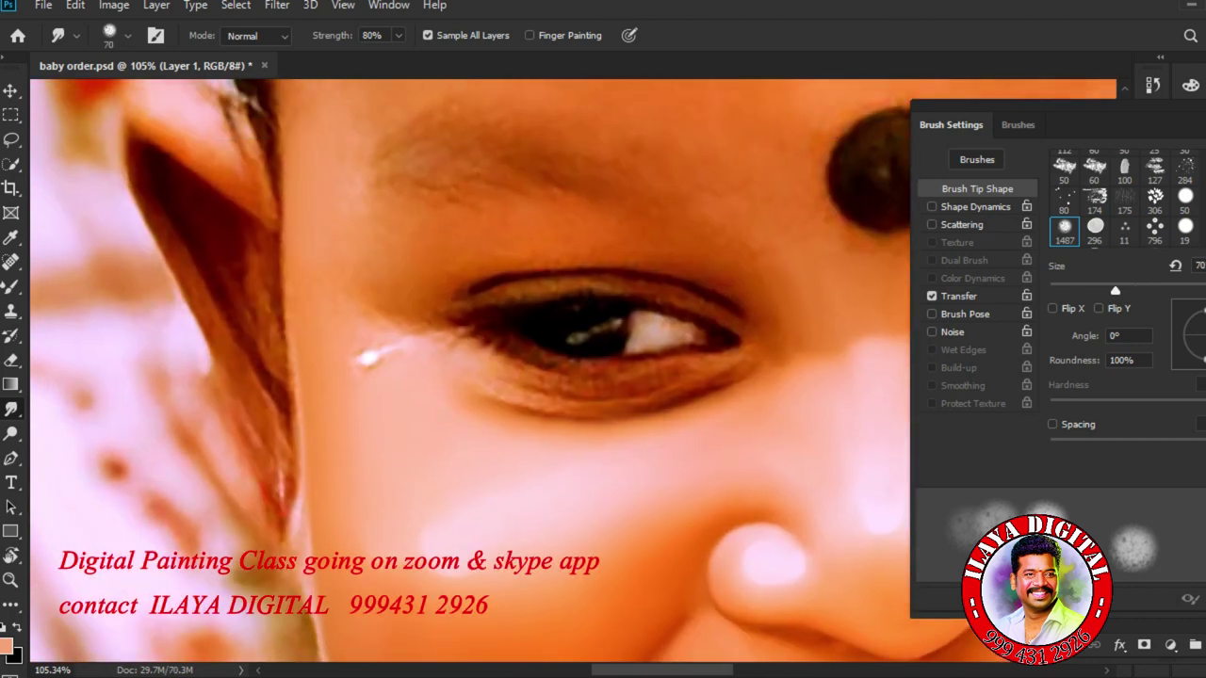
key("bracketleft")
key("bracketleft")
key("bracketleft")
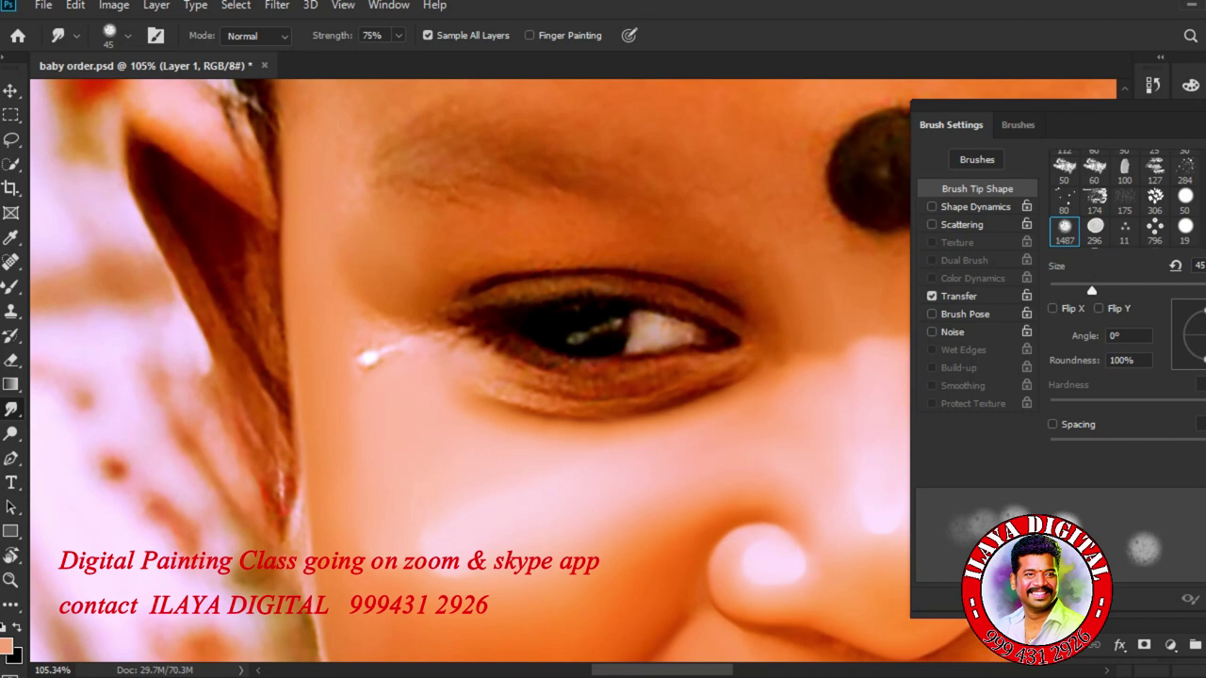
Smudge the shadow between the left-hand eye's outer corner and the temple smooth at 25 px.
key("bracketleft")
key("bracketleft")
key("bracketleft")
key("bracketleft")
key("bracketleft")
key("bracketleft")
key("bracketleft")
key("bracketright")
key("bracketright")
key("bracketright")
key("bracketright")
key("bracketright")
key("bracketright")
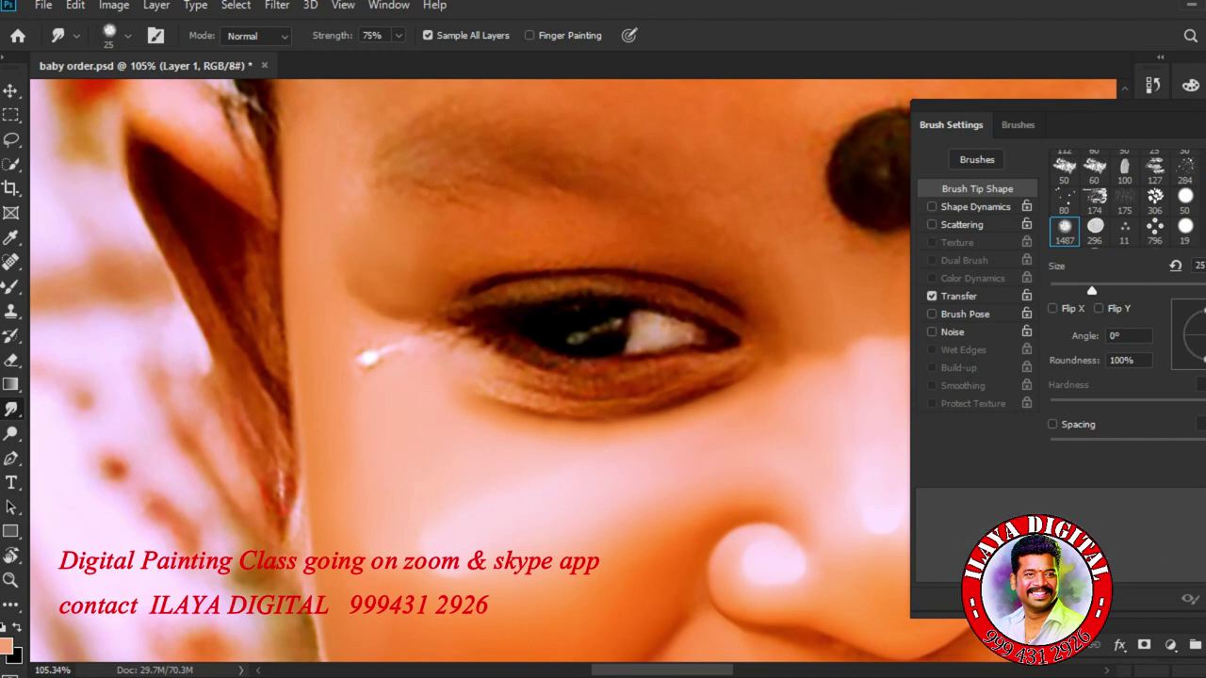
Smudge away the white sparkle beside the left-hand eye's outer corner, enlarging the brush from 45 to 60 px.
key("bracketright")
key("bracketright")
key("bracketright")
key("bracketright")
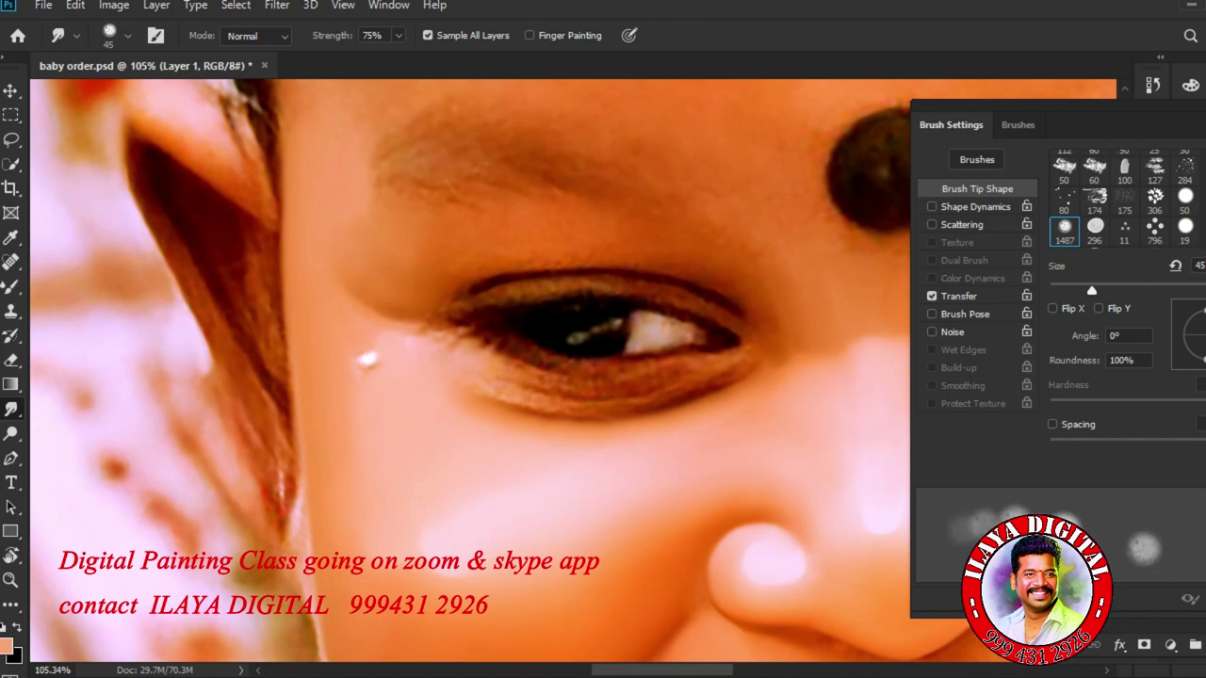
left_click_drag(288, 358, 293, 428)
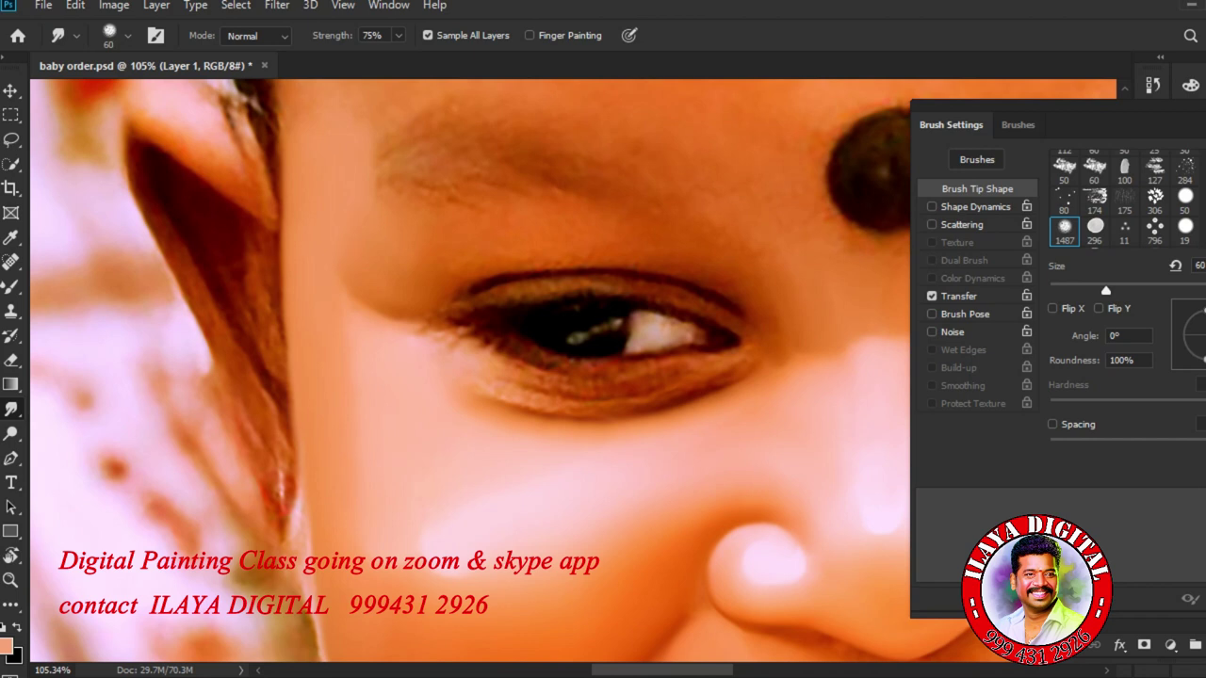
Blend the temple shadow beside the left-hand eye and the skin along the lower eyelid with a 60 px smudge brush.
left_click_drag(339, 247, 349, 299)
key("bracketleft")
left_click_drag(488, 406, 511, 415)
key("bracketright")
key("bracketright")
key("bracketright")
key("bracketright")
key("bracketright")
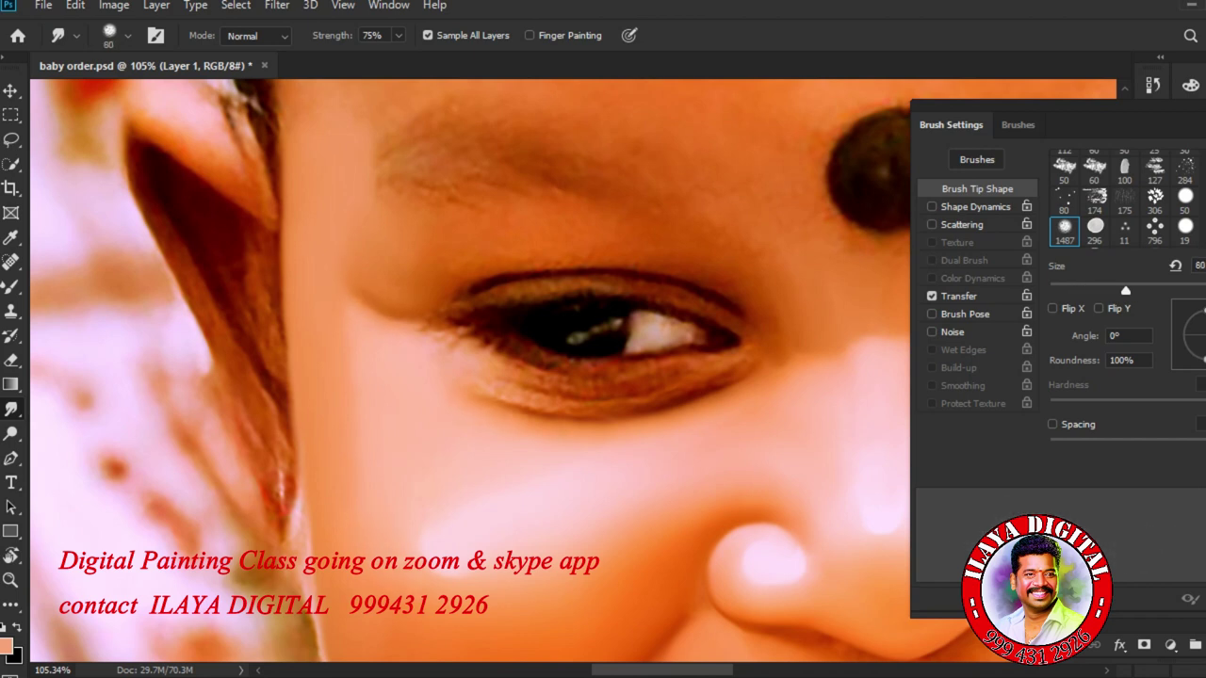
key("bracketleft")
Toggle the visibility of Layer 0 copy to compare the painted skin with the original photo.
mouse_move(801, 575)
left_mouse_down()
mouse_move(509, 306)
mouse_move(251, 243)
left_mouse_up()
left_click_drag(603, 437, 561, 439)
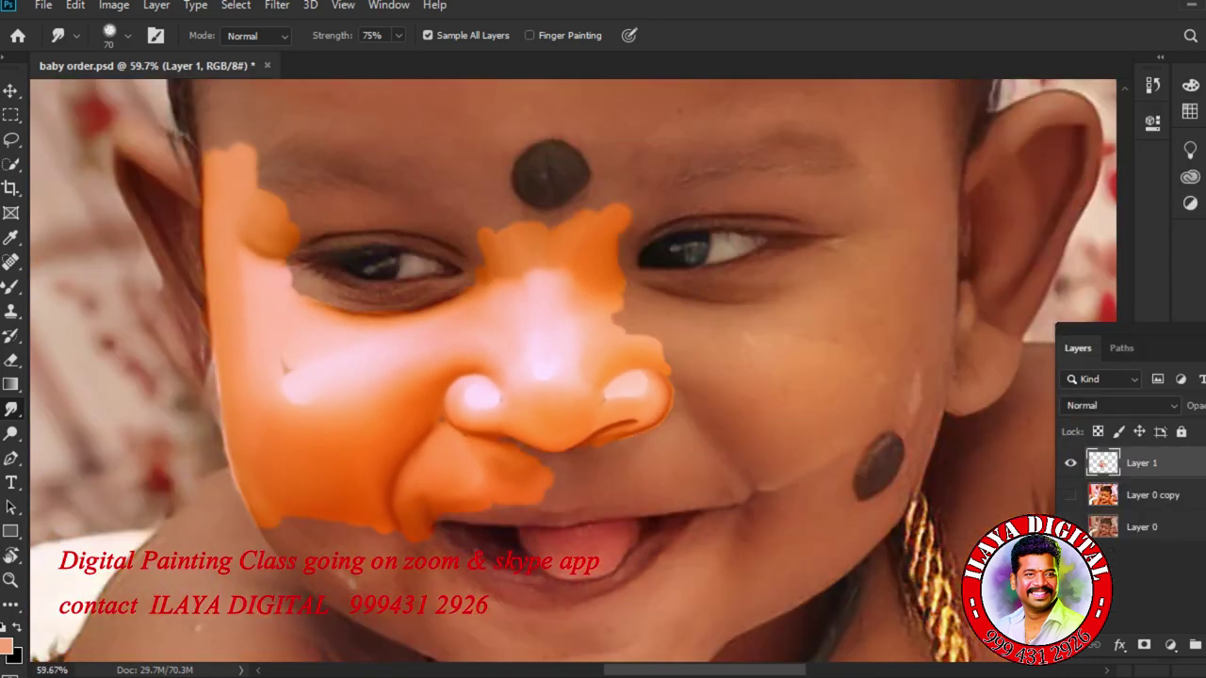
left_click(1070, 494)
left_click(1070, 495)
left_click(1070, 495)
Paint a dark contour around the left-hand nostril wing with the Mixer Brush at 10 px.
left_click_drag(547, 405, 593, 420)
scroll(565, 471, "up", 6)
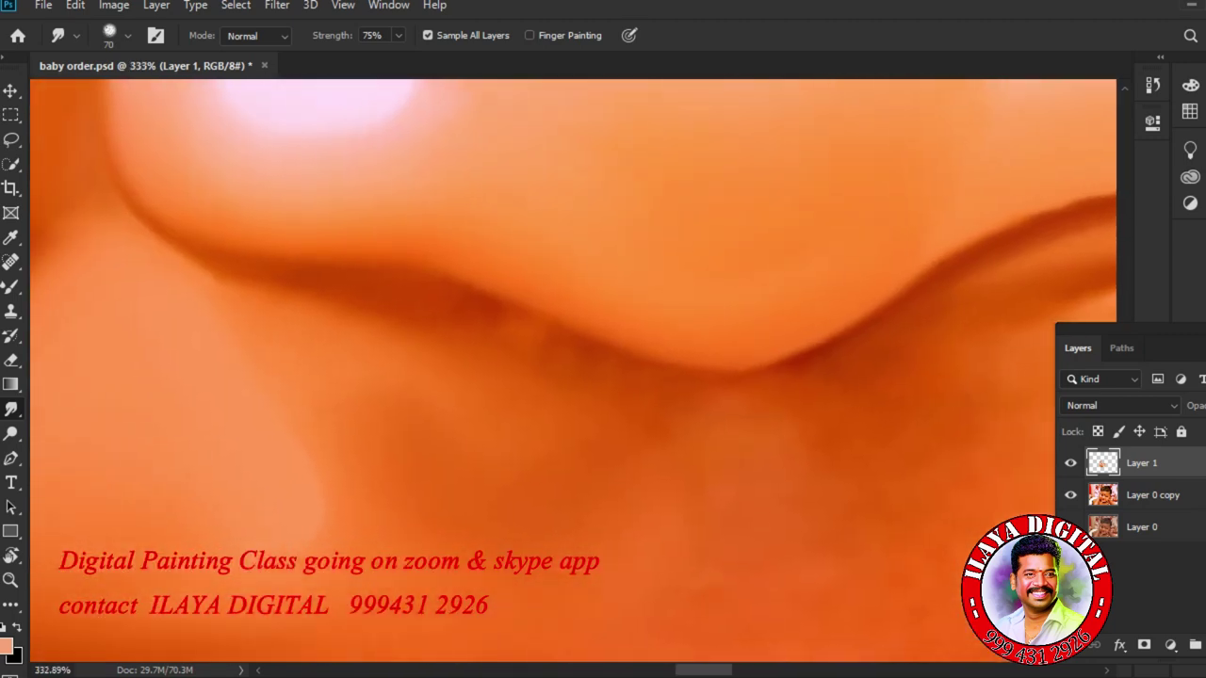
key("b")
key("F5")
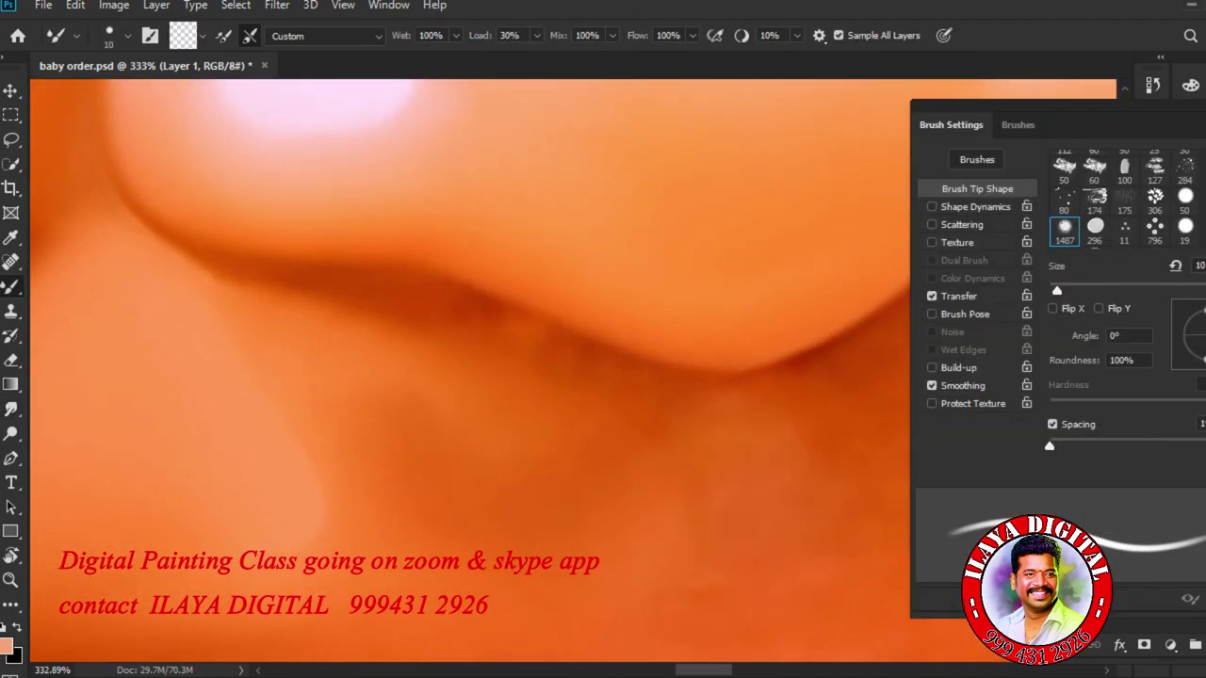
key("bracketright")
left_click_drag(452, 282, 660, 458)
mouse_move(457, 452)
left_mouse_down()
mouse_move(354, 383)
mouse_move(309, 315)
mouse_move(311, 248)
left_mouse_up()
key("bracketleft")
mouse_move(341, 354)
left_mouse_down()
mouse_move(311, 231)
mouse_move(386, 149)
mouse_move(476, 121)
left_mouse_up()
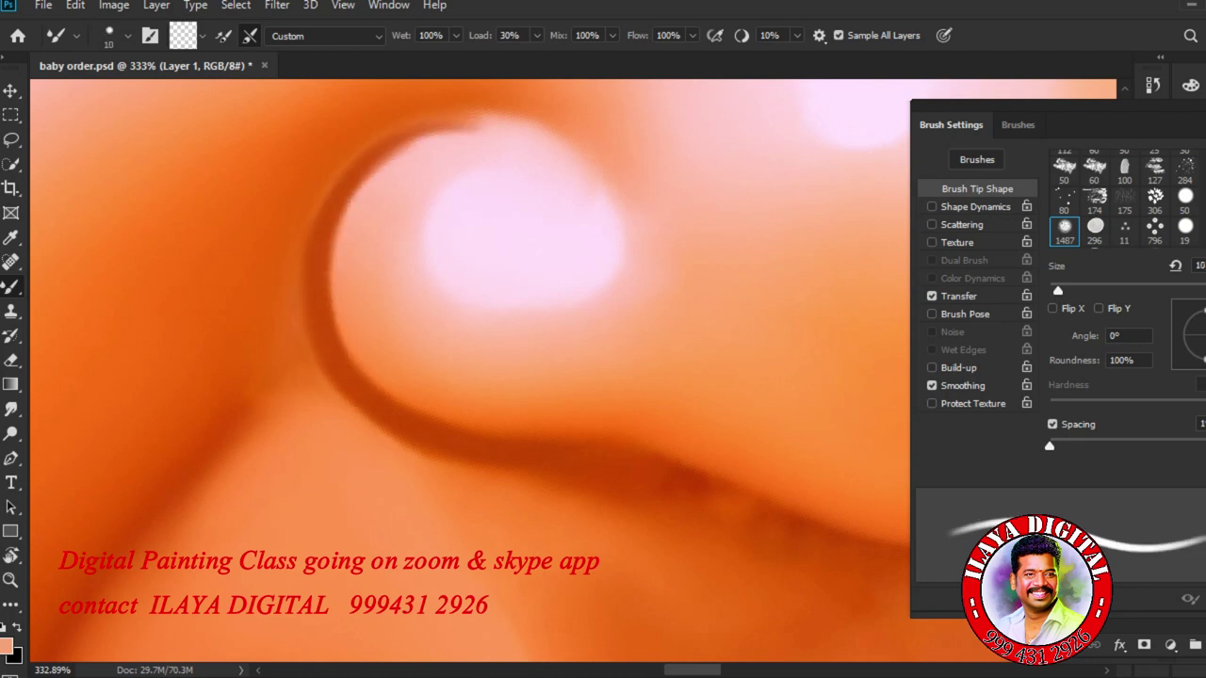
Continue the dark Mixer Brush contour under the nose tip and along the right-hand nostril opening.
left_click_drag(660, 452, 382, 296)
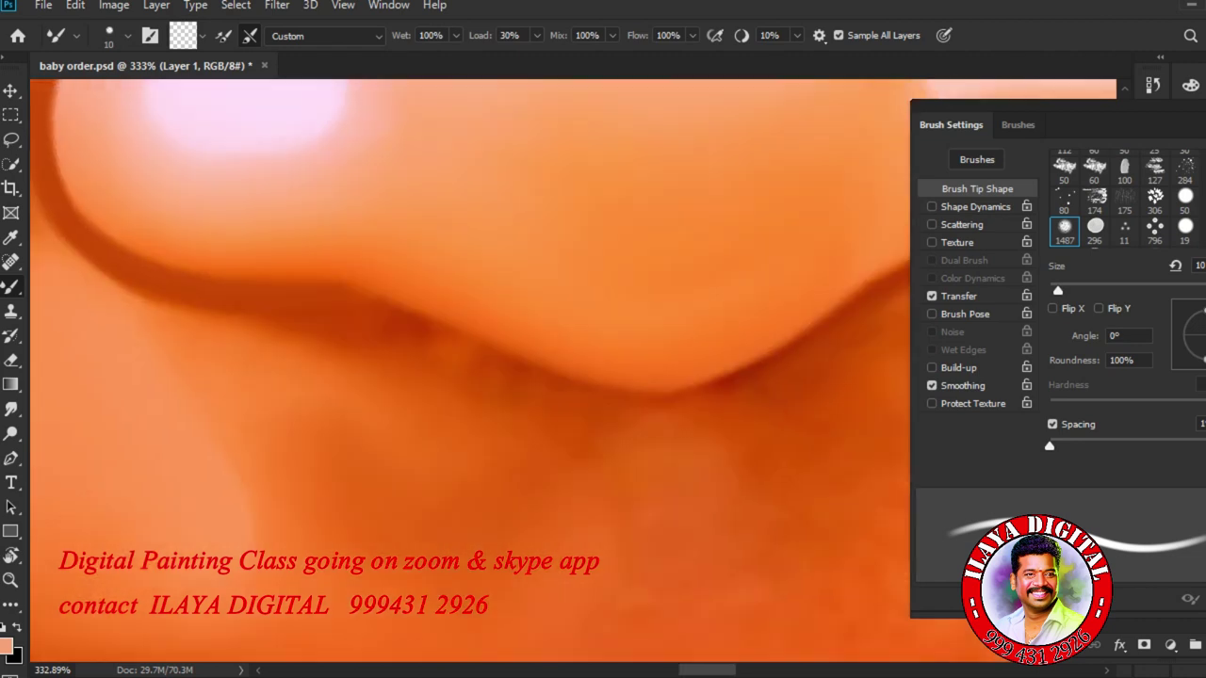
left_click_drag(807, 338, 663, 402)
mouse_move(739, 374)
left_mouse_down()
mouse_move(492, 439)
mouse_move(381, 451)
left_mouse_up()
left_click_drag(388, 451, 550, 365)
key("]")
key("[")
key("]")
left_click_drag(636, 327, 757, 300)
left_click_drag(744, 347, 664, 362)
mouse_move(553, 470)
left_mouse_down()
mouse_move(480, 477)
mouse_move(520, 521)
left_mouse_up()
scroll(525, 570, "up", 2)
key("bracketleft")
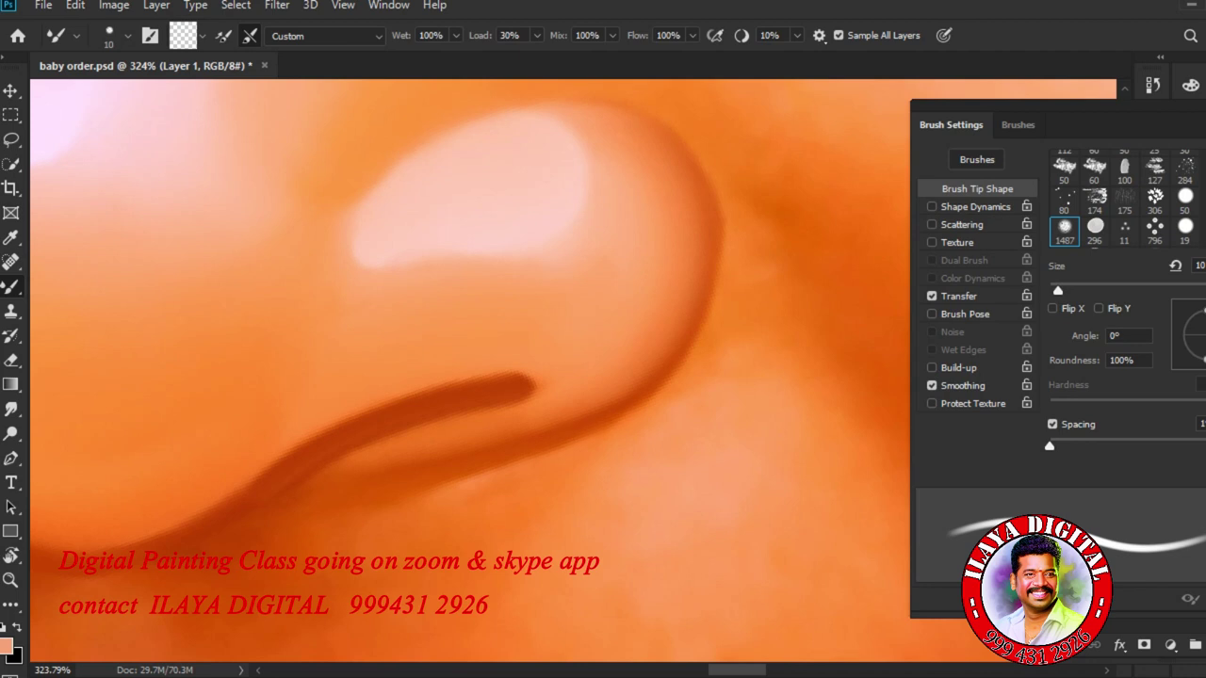
Paint the dark contour around the outer edge and top of the right-hand nostril wing at 10 px.
left_click_drag(721, 264, 707, 317)
left_click_drag(695, 359, 714, 186)
mouse_move(704, 294)
left_mouse_down()
mouse_move(692, 164)
mouse_move(566, 95)
mouse_move(496, 106)
left_mouse_up()
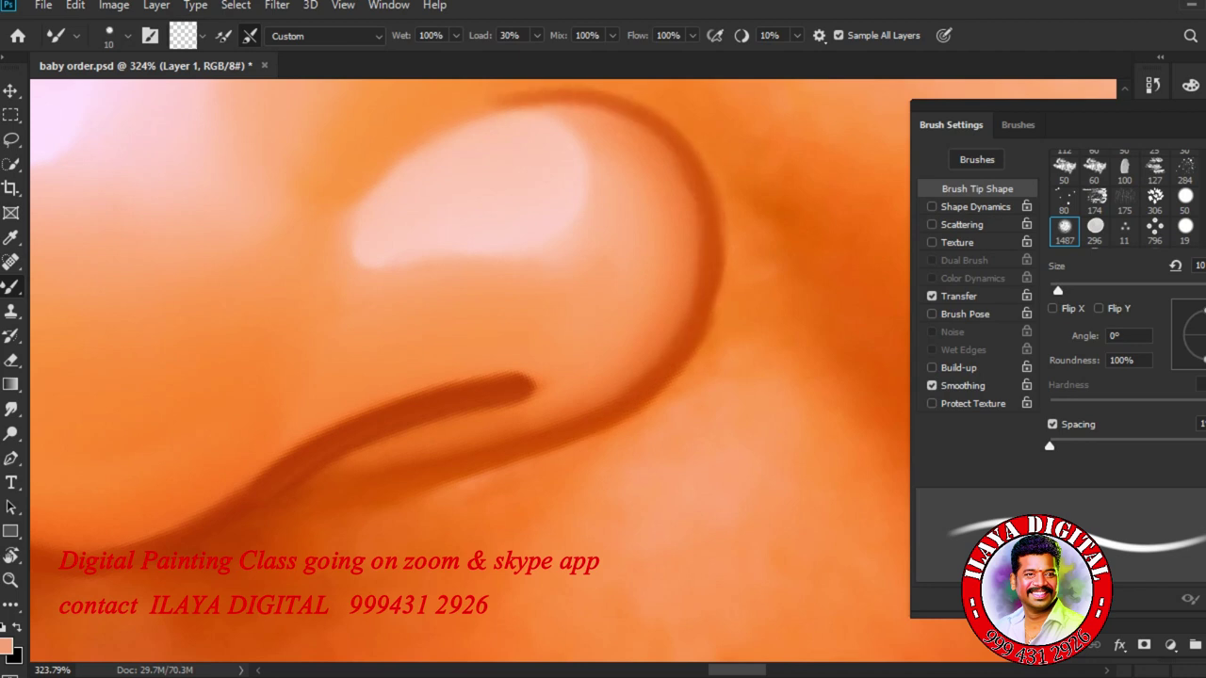
Soften the inner edge of the left-hand nostril contour with the Smudge tool at 20 px.
key("r")
left_click_drag(646, 461, 565, 460)
left_click_drag(363, 477, 650, 504)
left_click_drag(650, 507, 733, 507)
left_click_drag(377, 396, 643, 501)
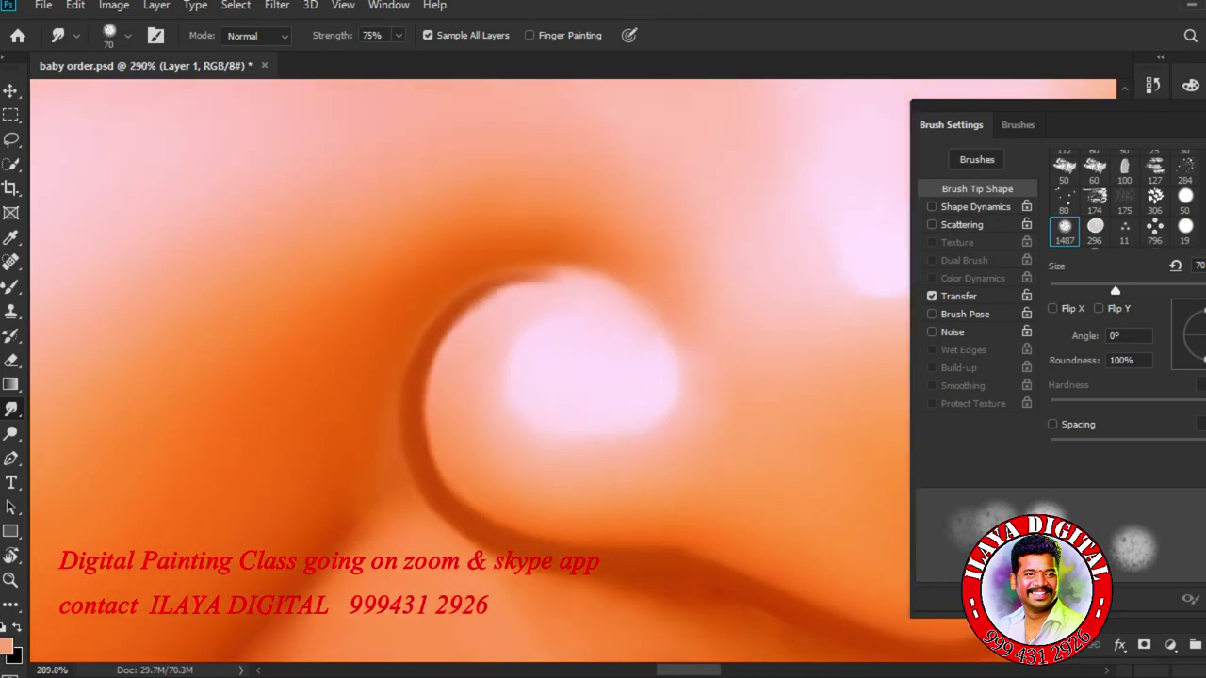
key("bracketleft")
key("bracketleft")
key("bracketleft")
key("bracketleft")
key("bracketleft")
key("bracketleft")
key("bracketleft")
key("bracketleft")
key("bracketleft")
key("bracketleft")
key("bracketleft")
key("bracketleft")
key("bracketleft")
key("bracketleft")
key("bracketleft")
key("bracketright")
key("bracketright")
key("bracketright")
key("bracketright")
key("bracketright")
key("bracketright")
key("bracketright")
key("bracketright")
key("bracketright")
key("bracketright")
mouse_move(441, 358)
left_mouse_down()
mouse_move(478, 307)
mouse_move(565, 274)
left_mouse_up()
key("bracketright")
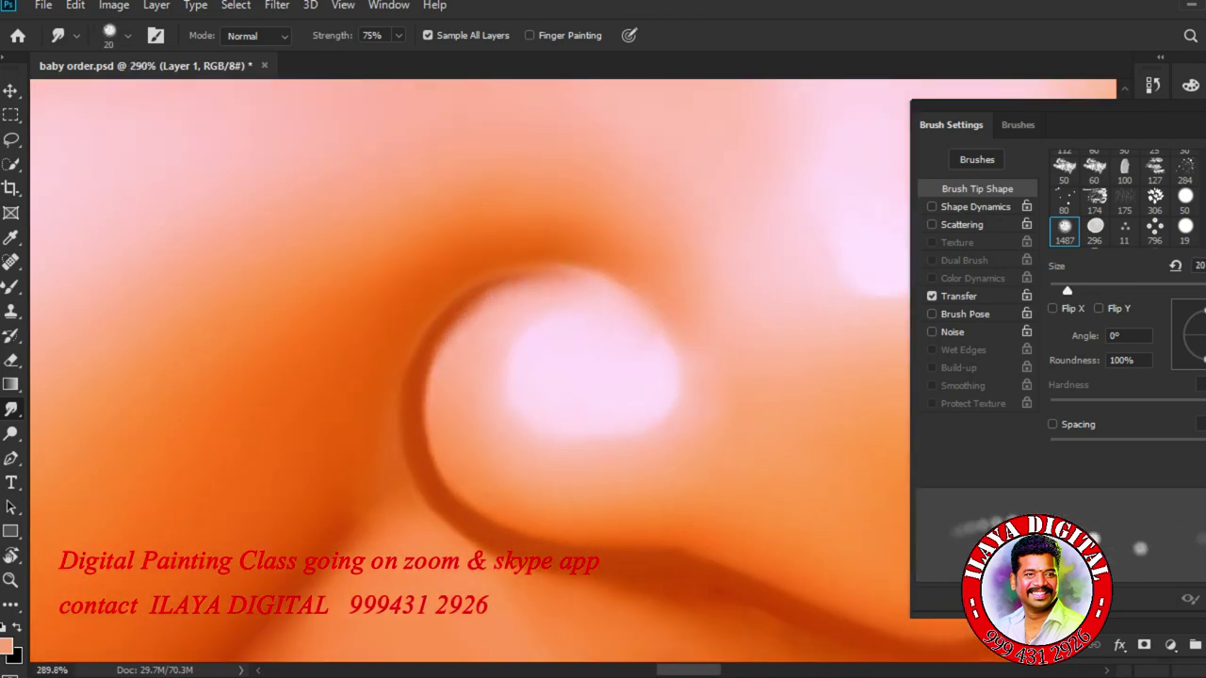
left_click_drag(424, 381, 438, 473)
left_click_drag(447, 348, 518, 291)
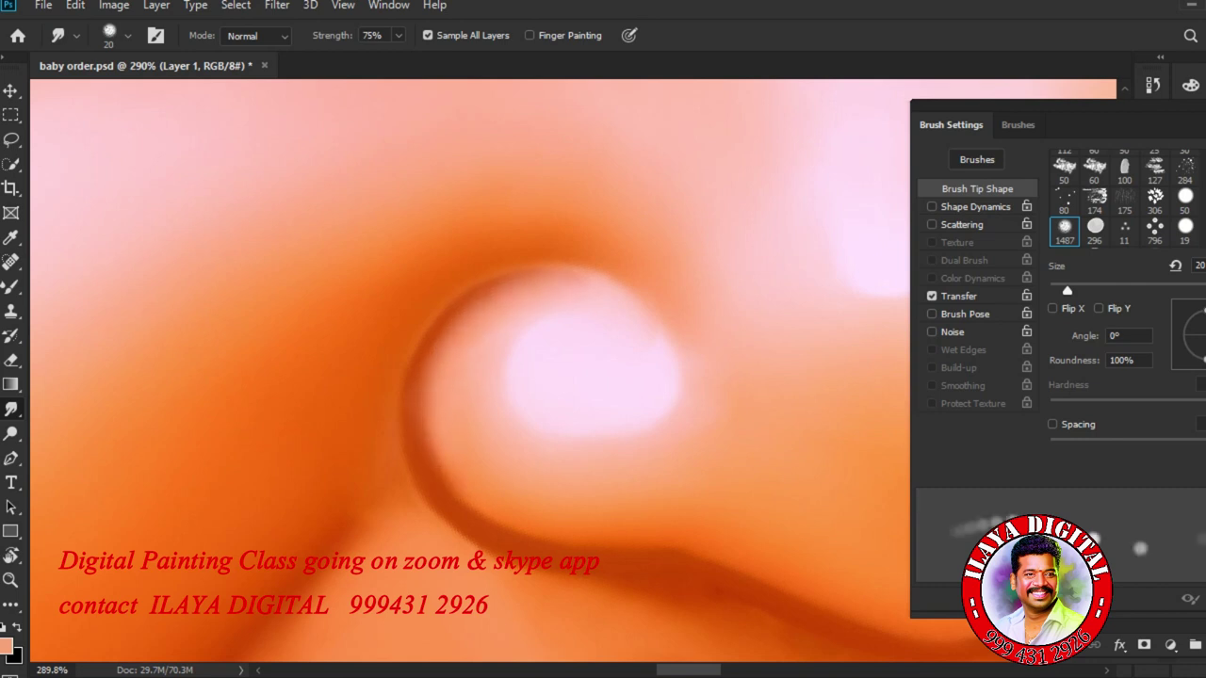
Turn on brush spacing and smudge the top rim of the left-hand nostril smooth.
left_click(1052, 424)
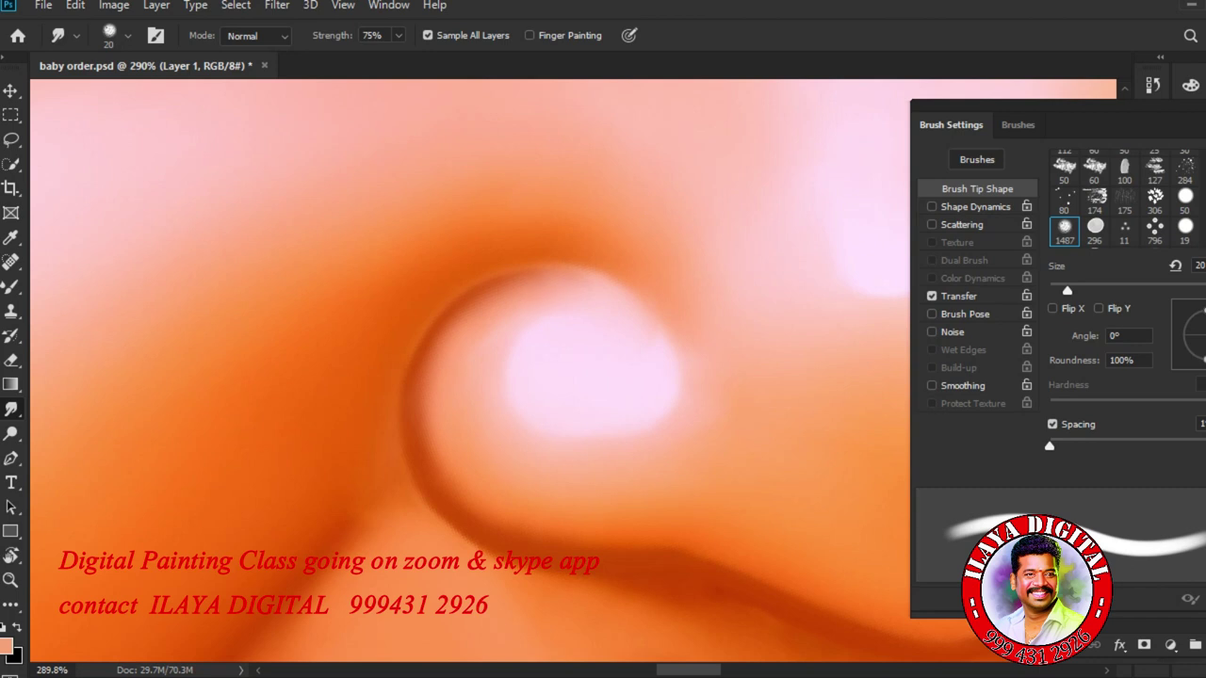
left_click_drag(520, 292, 583, 281)
key("]")
key("[")
key("[")
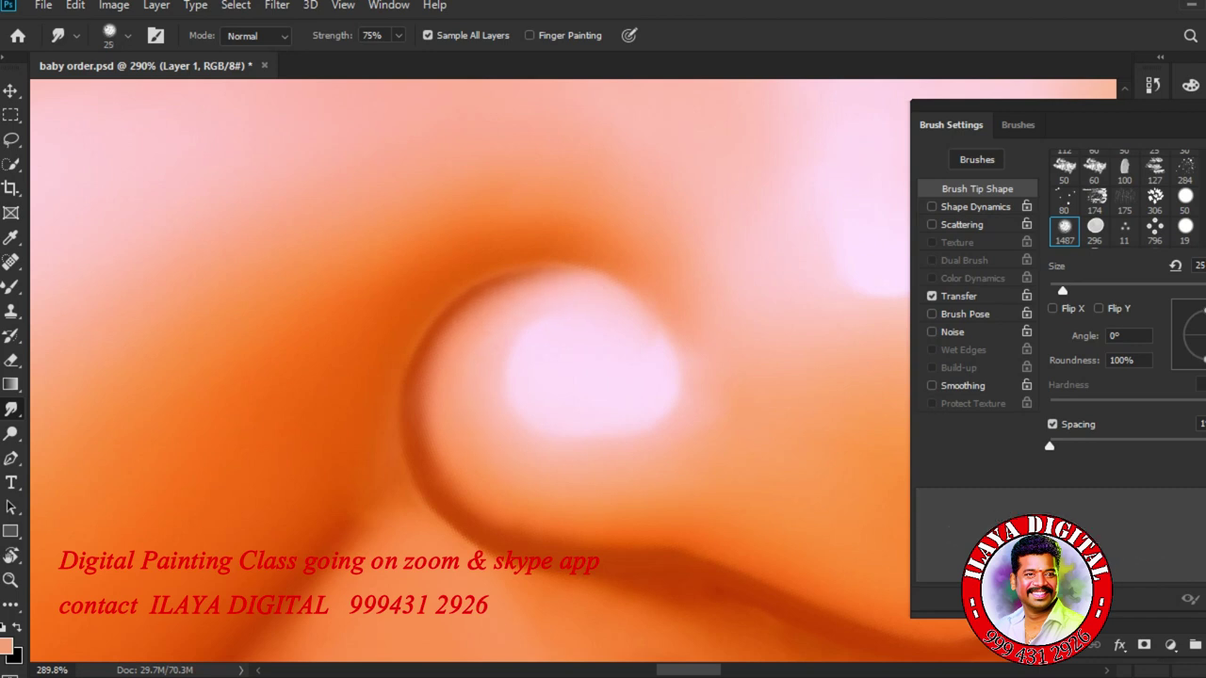
Smudge the light skin upward into the gap between the smile line and the left-hand nostril wing.
key("bracketright")
key("bracketleft")
left_click_drag(443, 526, 398, 464)
key("bracketleft")
left_click_drag(364, 535, 387, 430)
key("bracketleft")
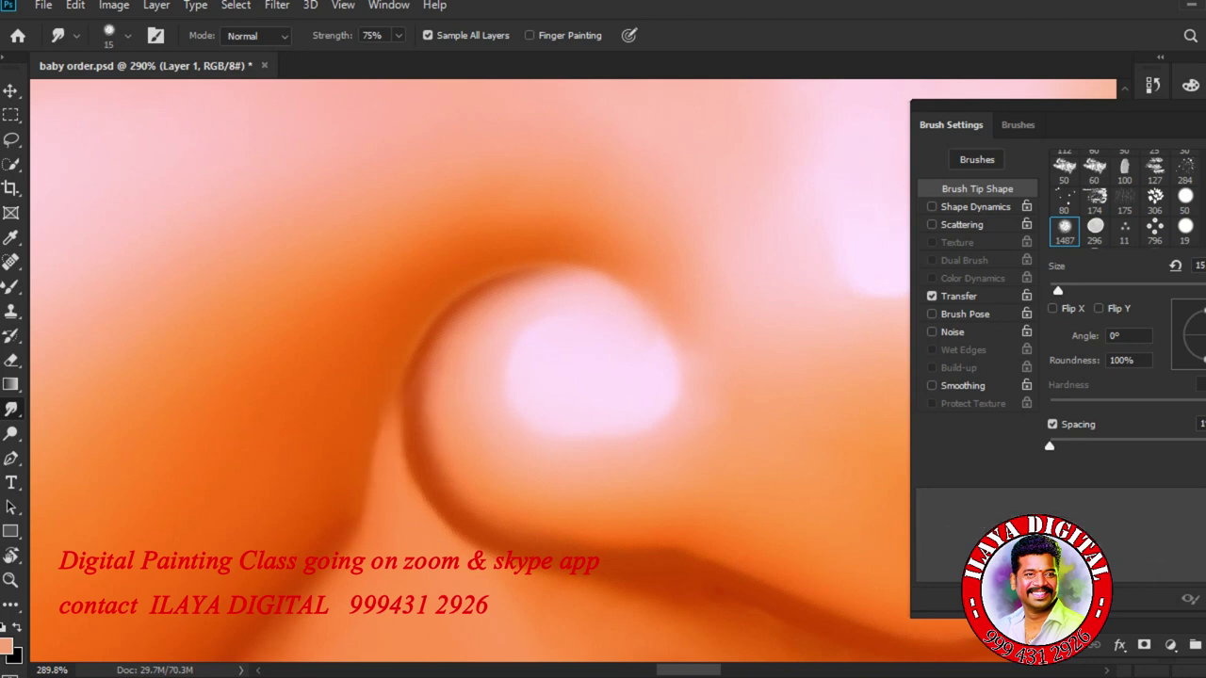
Extend the dark shading over the top of the left-hand nostril wing with the Smudge tool.
key("bracketright")
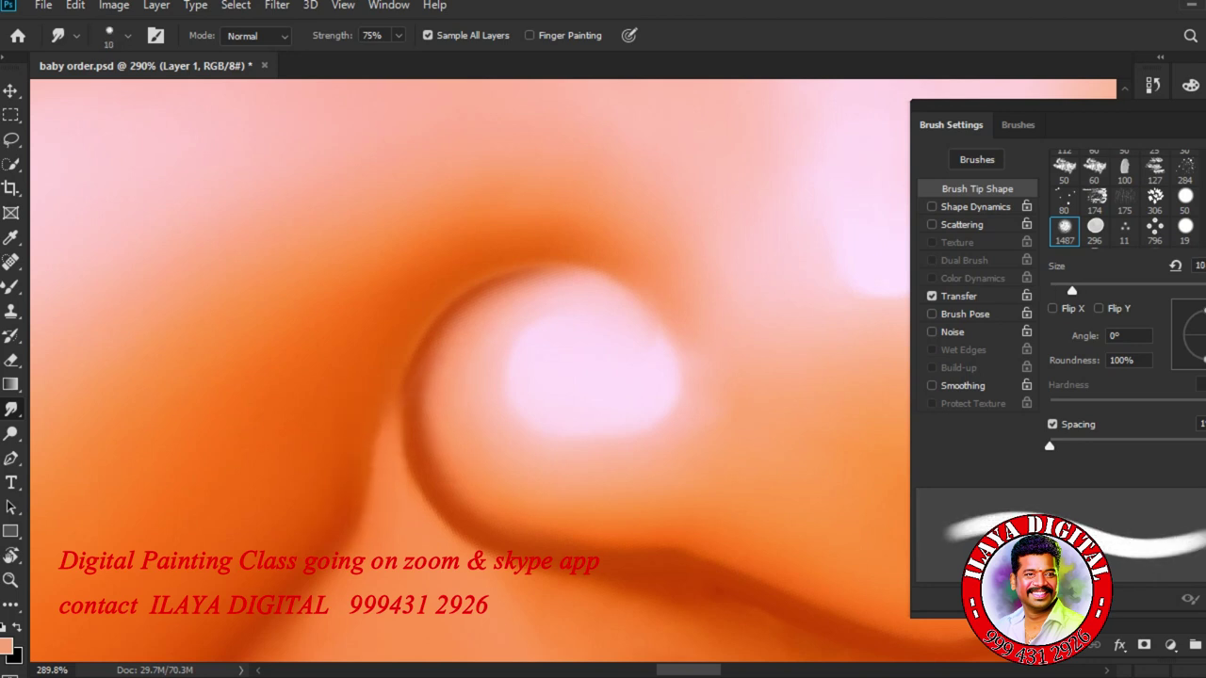
key("bracketleft")
left_click_drag(577, 250, 627, 267)
left_click_drag(651, 450, 586, 466)
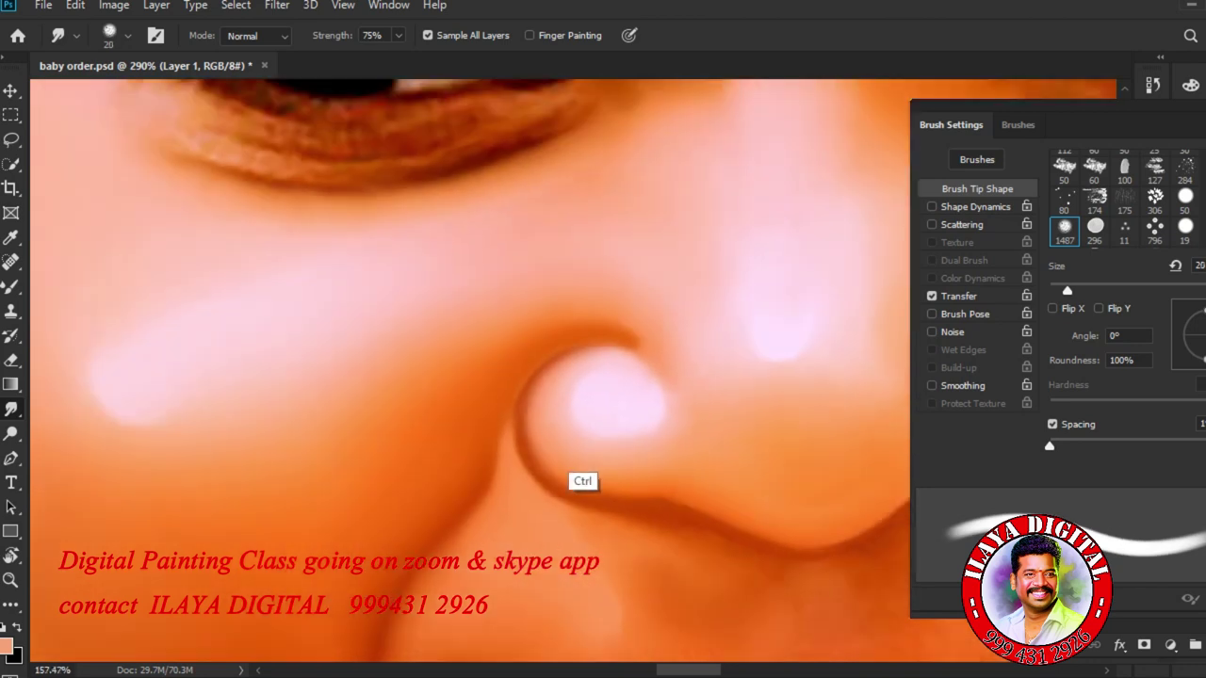
Smooth the dark contour along the underside of the nose with the Smudge tool at 15 to 25 px.
scroll(602, 489, "down", 2)
scroll(727, 487, "up", 5)
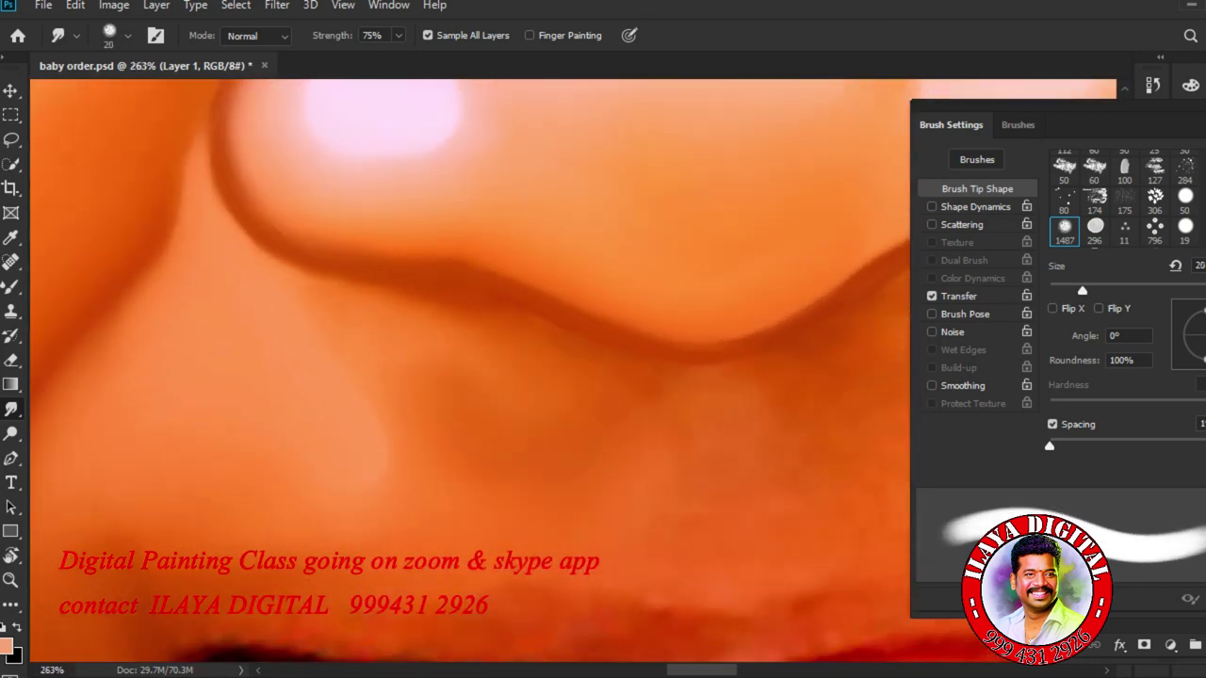
key("bracketright")
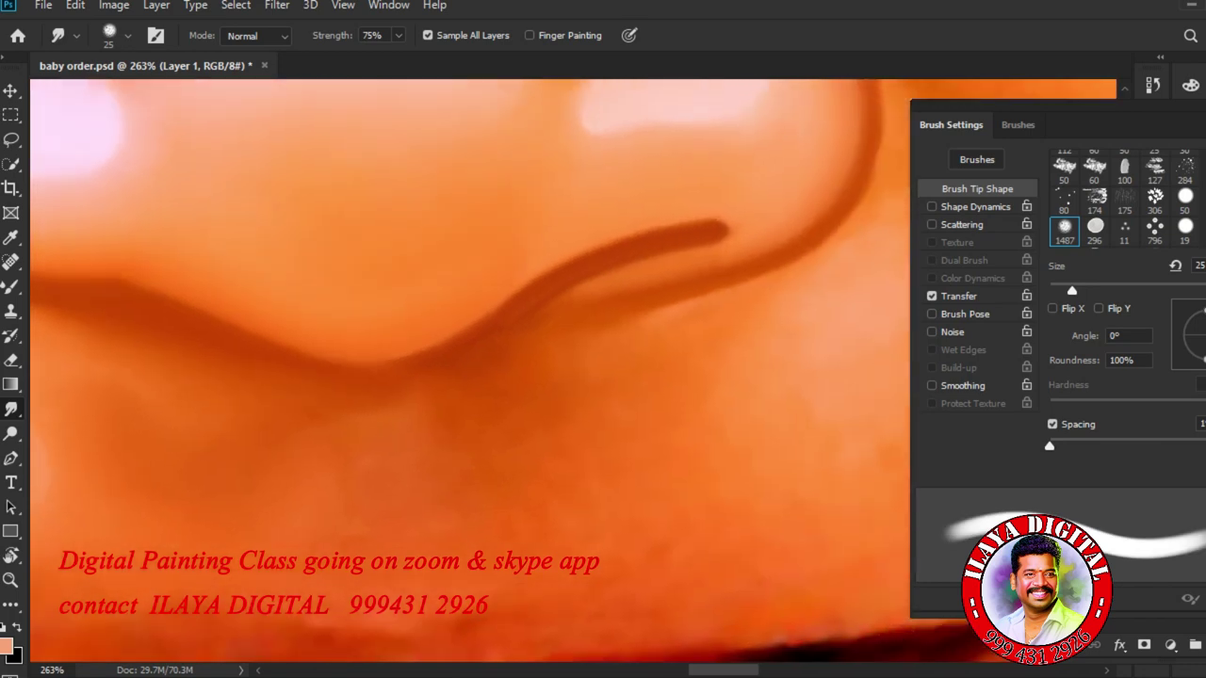
key("bracketright")
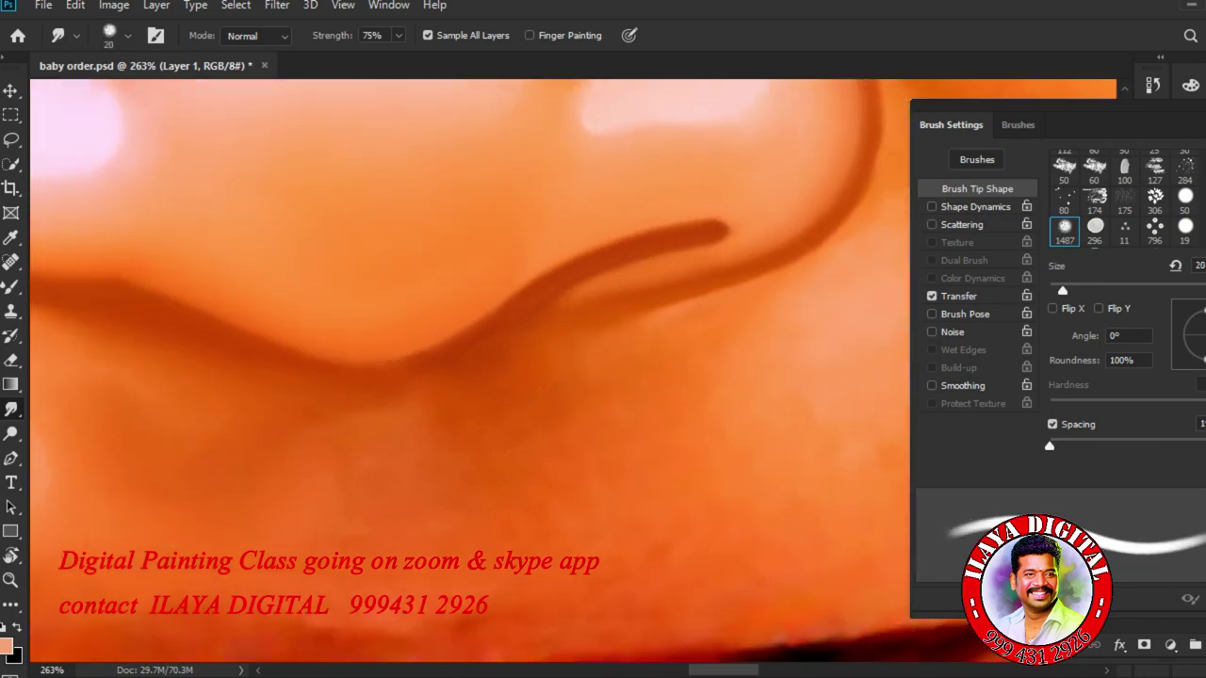
key("bracketleft")
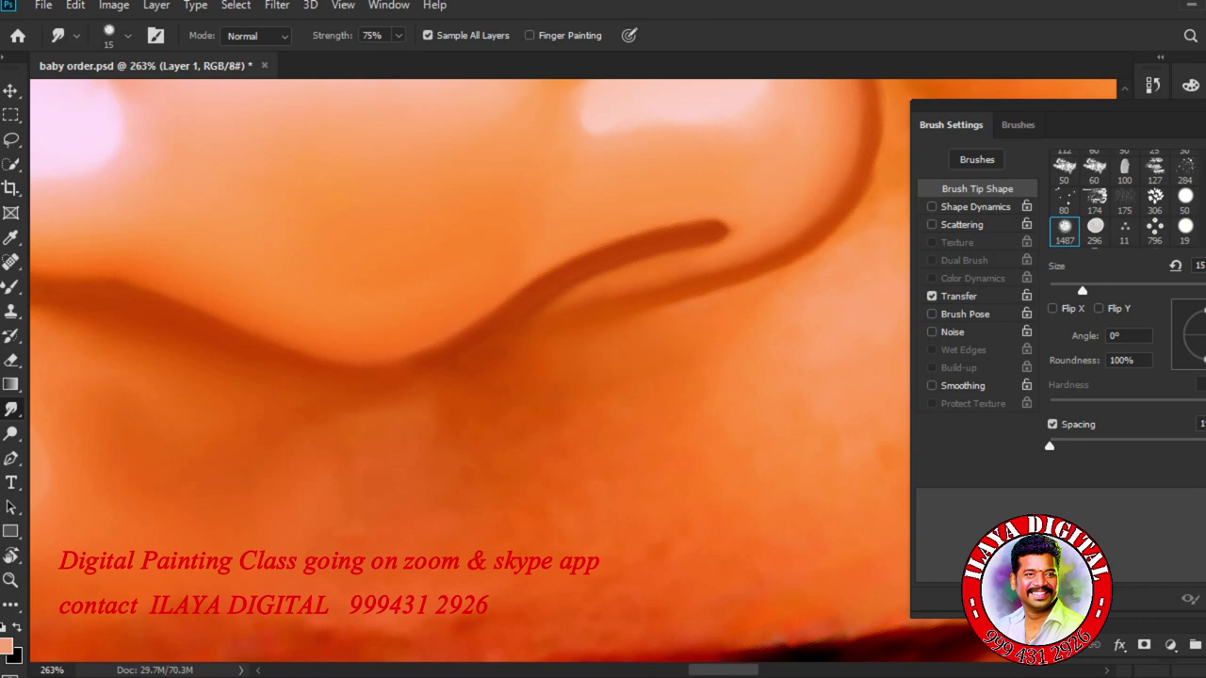
Blend the skin between the nose and the upper lip with the Smudge tool at 40 px.
key("bracketright")
key("bracketright")
key("bracketright")
key("bracketright")
key("bracketright")
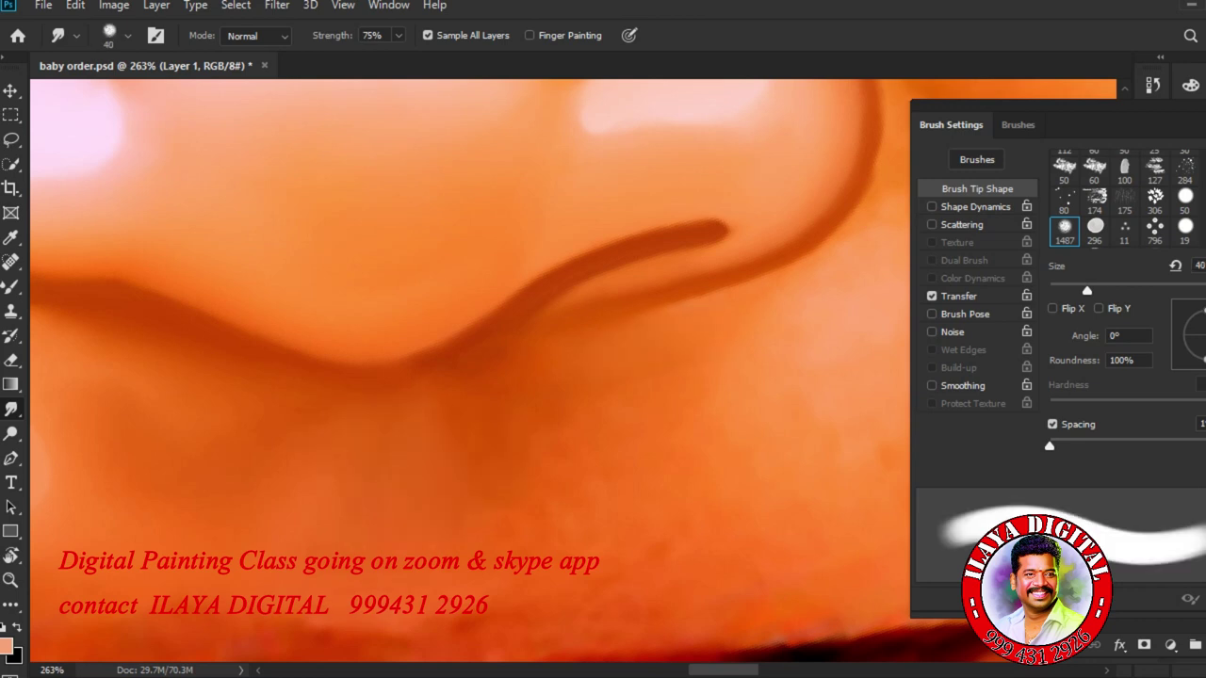
left_click_drag(669, 381, 603, 460)
left_click_drag(679, 405, 422, 424)
mouse_move(693, 384)
left_mouse_down()
mouse_move(725, 385)
mouse_move(714, 428)
mouse_move(694, 277)
mouse_move(664, 249)
left_mouse_up()
Stroke dark shading along the smile line from the mouth corner to above the right-hand nostril wing.
key("b")
key("bracketright")
key("bracketright")
mouse_move(754, 297)
left_mouse_down()
mouse_move(362, 328)
mouse_move(289, 340)
mouse_move(256, 367)
left_mouse_up()
left_click_drag(588, 309, 443, 322)
key("s")
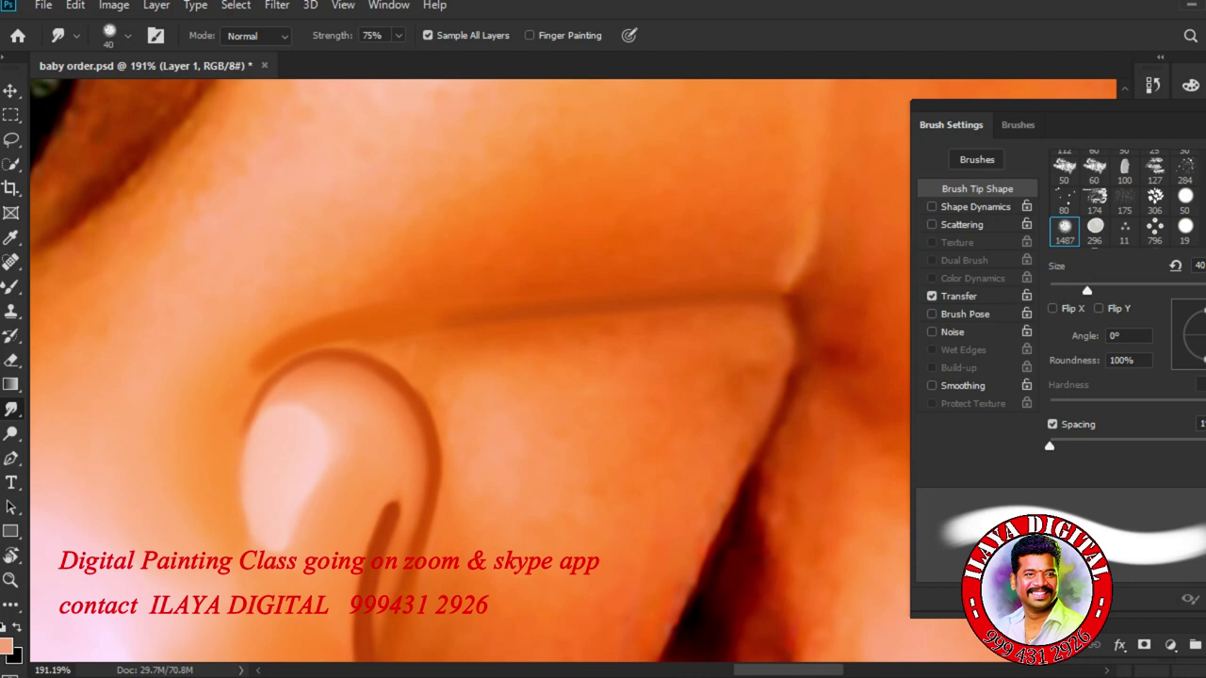
Turn off brush spacing and smudge the skin beside the right-hand nostril wing smooth at 15 px.
left_click(645, 408, "ctrl")
left_click(1053, 425)
key("bracketleft")
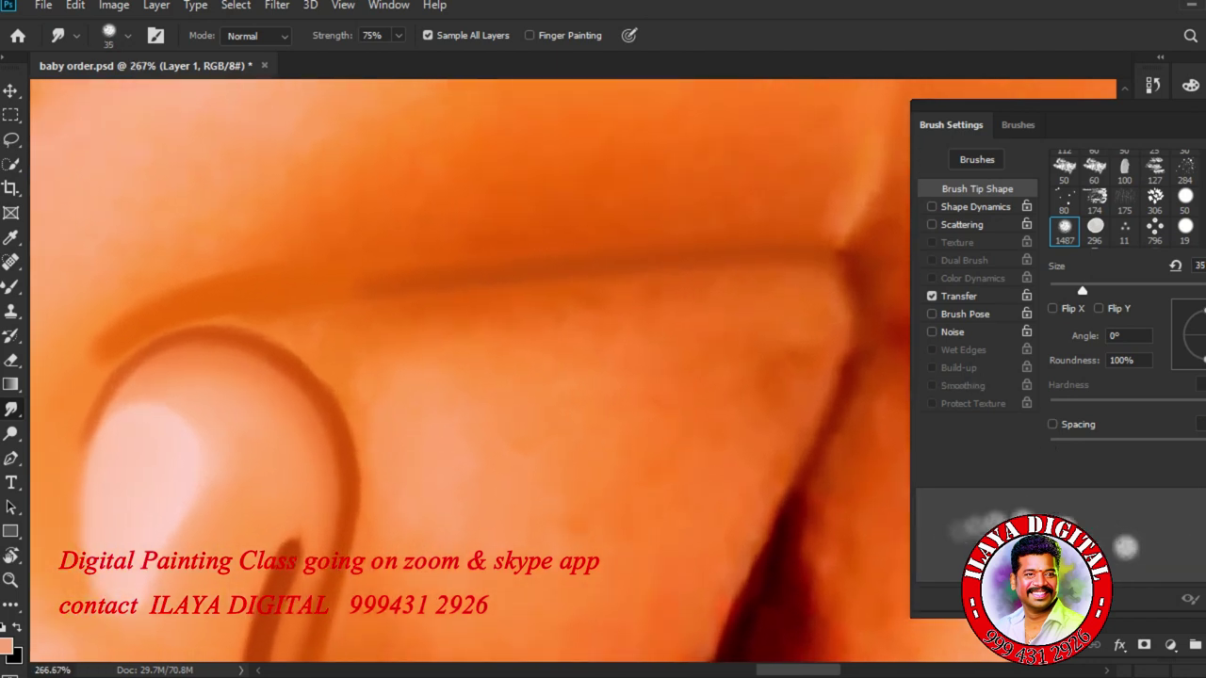
key("bracketleft")
key("bracketleft")
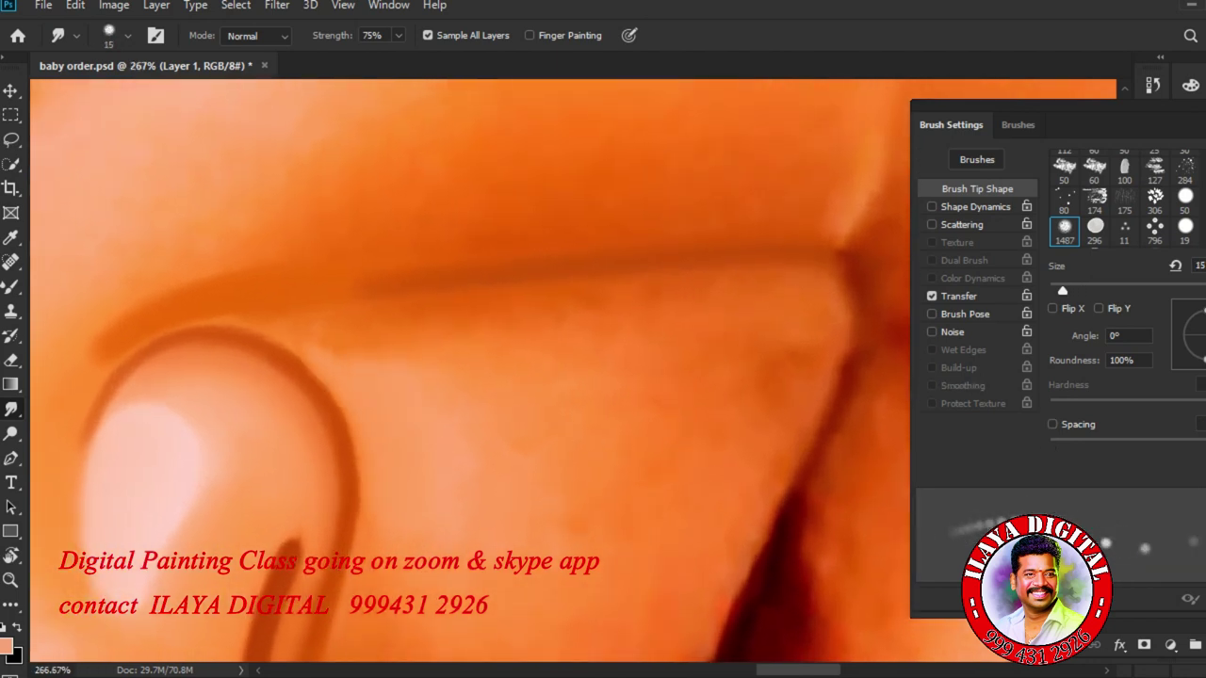
left_click_drag(326, 384, 350, 551)
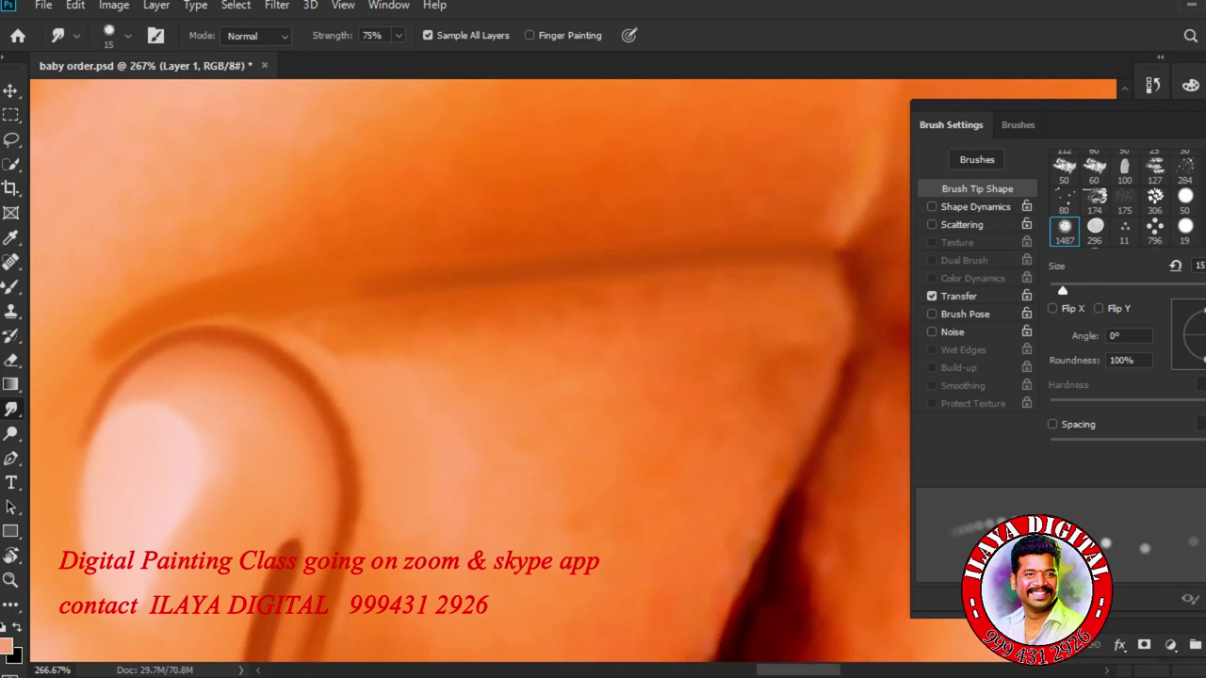
Enlarge the Smudge brush from 20 px and extend the light skin along the inner side of the smile line toward the mouth corner.
key("bracketright")
mouse_move(391, 396)
left_mouse_down()
mouse_move(382, 354)
mouse_move(551, 344)
mouse_move(523, 443)
left_mouse_up()
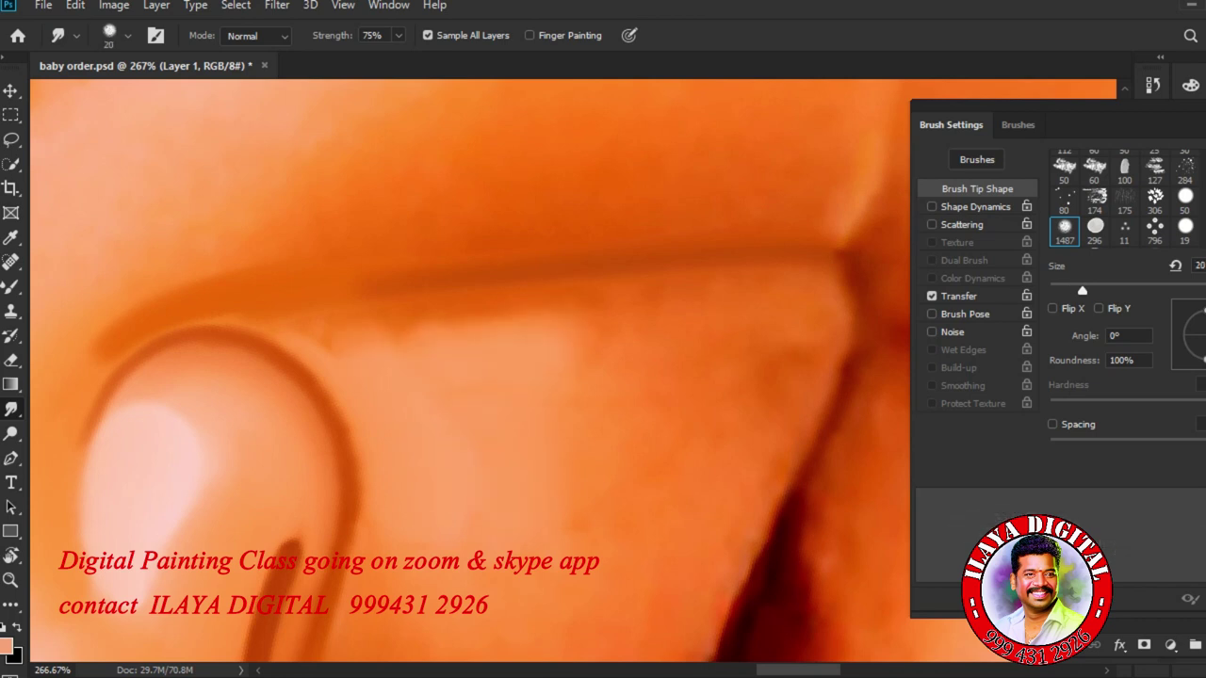
key("bracketright")
key("bracketright")
key("bracketright")
left_click_drag(539, 356, 641, 339)
left_click_drag(452, 365, 651, 332)
key("p")
left_click(433, 371)
key("r")
mouse_move(434, 371)
left_mouse_down()
mouse_move(541, 234)
mouse_move(445, 318)
left_mouse_up()
key("ctrl+z")
Close the Curvature Pen tip and smudge the light skin up against the smile line near the mouth corner with brush spacing on.
key("r")
key("bracketleft")
key("bracketleft")
key("bracketleft")
key("bracketleft")
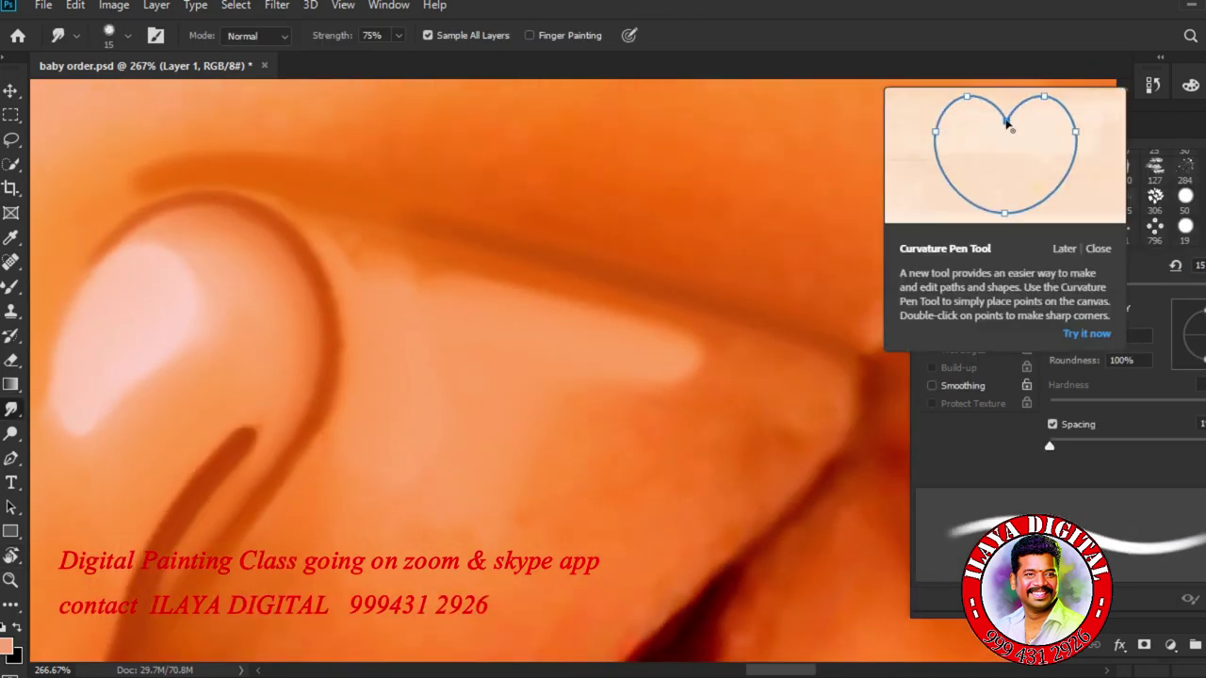
left_click(1099, 249)
key("bracketright")
key("bracketright")
mouse_move(494, 318)
left_mouse_down()
mouse_move(500, 291)
mouse_move(556, 292)
mouse_move(702, 332)
left_mouse_up()
Define the inner edge of the smile line up to the right-hand nostril wing with a small Smudge brush.
key("bracketleft")
key("bracketleft")
key("bracketleft")
key("bracketright")
key("bracketright")
mouse_move(469, 281)
left_mouse_down()
mouse_move(352, 258)
mouse_move(330, 233)
mouse_move(371, 241)
mouse_move(277, 210)
left_mouse_up()
Curve the dark shading around the top of the right-hand nostril wing with the Smudge tool at 20 px.
key("bracketleft")
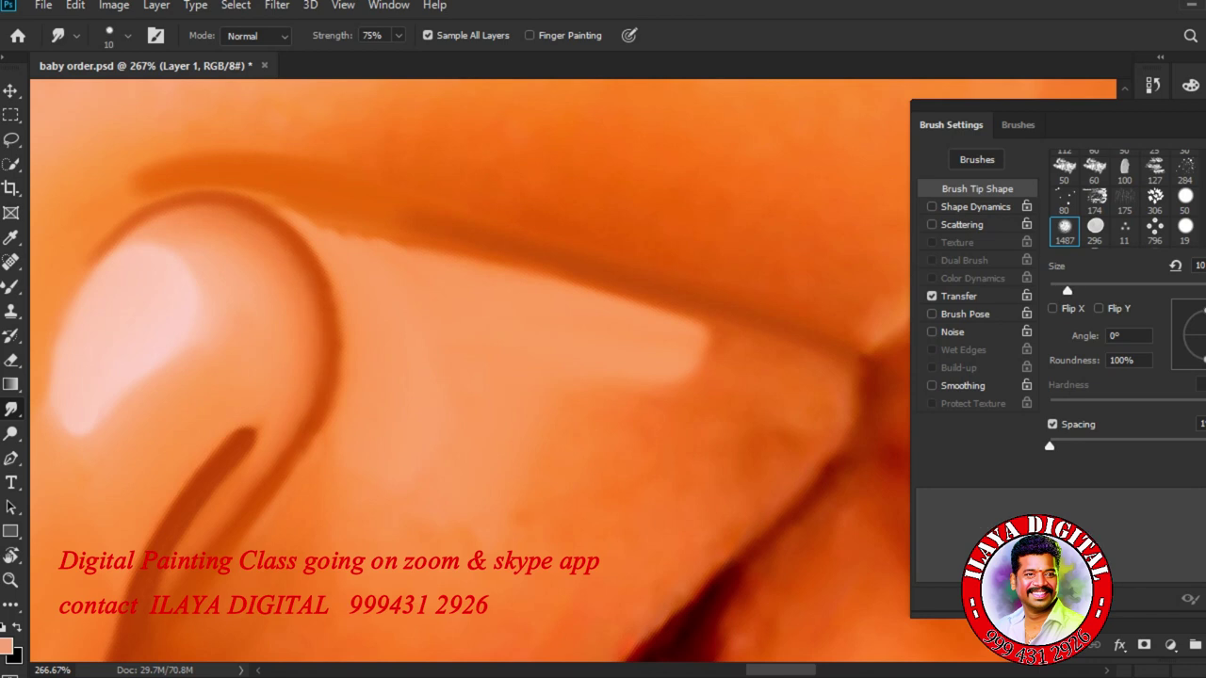
key("bracketright")
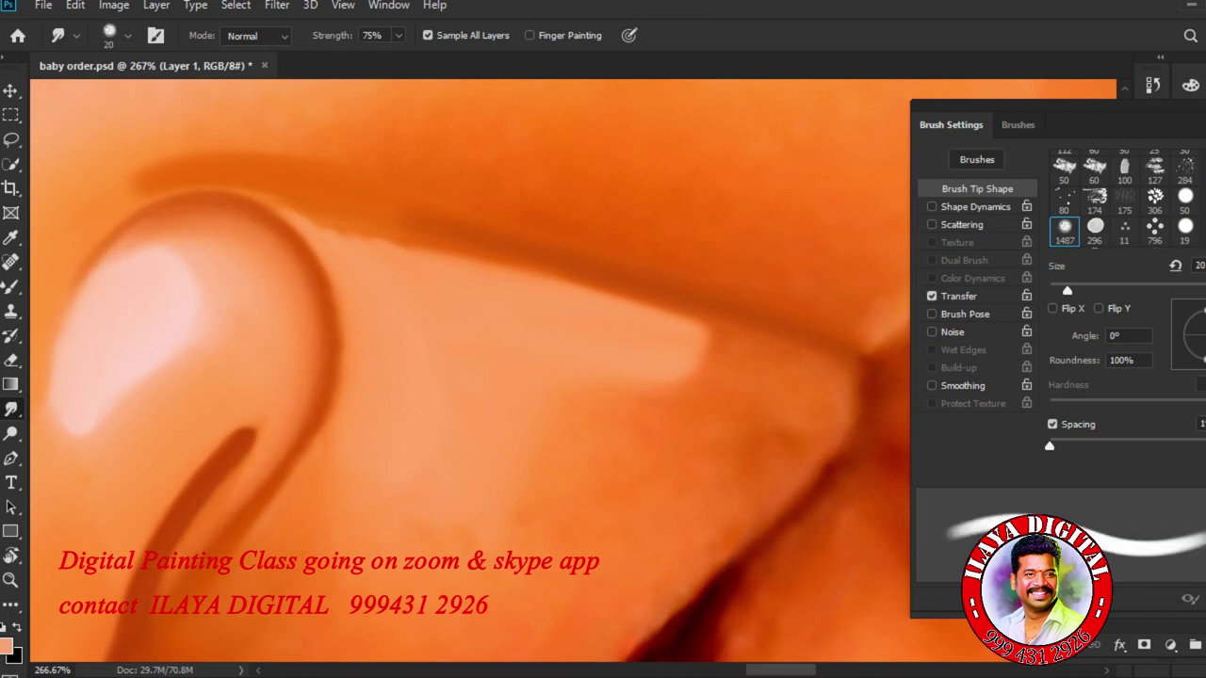
mouse_move(151, 189)
left_mouse_down()
mouse_move(115, 211)
mouse_move(77, 283)
left_mouse_up()
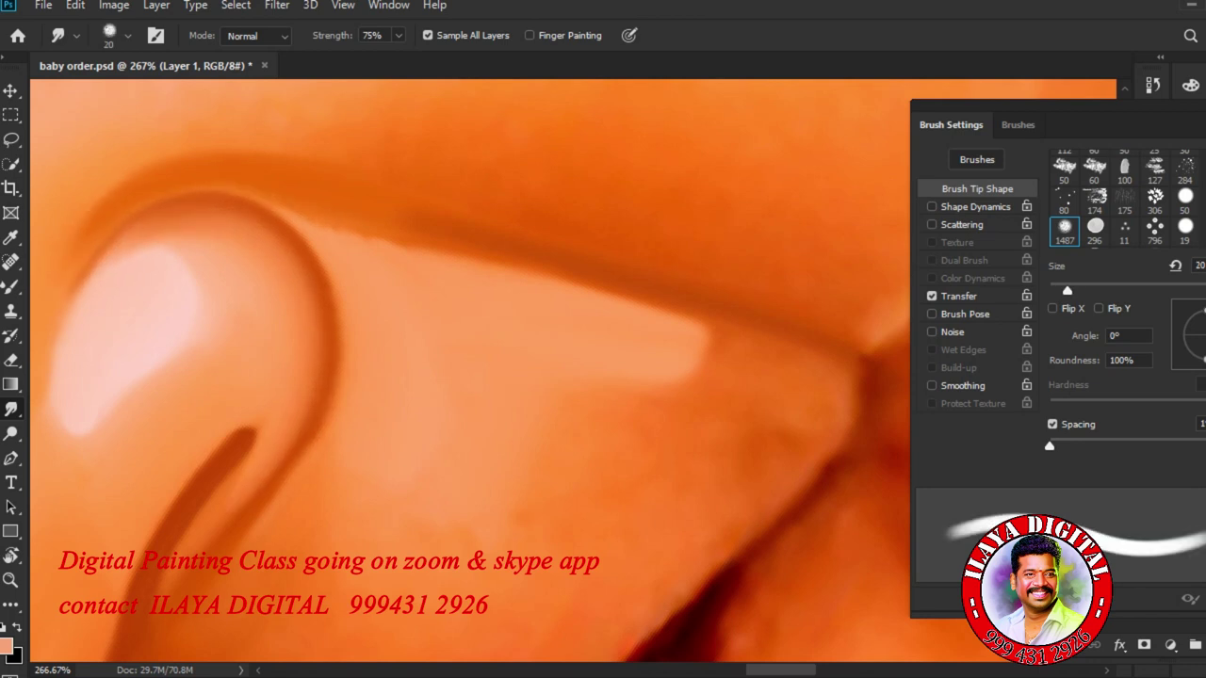
left_click_drag(75, 237, 49, 303)
Refine the smile line's inner edge, and blend the light skin into the mouth corner with the Smudge tool at up to 40 px.
left_click_drag(403, 236, 451, 239)
left_click_drag(454, 262, 610, 298)
key("bracketright")
key("bracketright")
key("bracketright")
mouse_move(692, 353)
left_mouse_down()
mouse_move(744, 363)
mouse_move(759, 400)
left_mouse_up()
key("bracketright")
mouse_move(617, 414)
left_mouse_down()
mouse_move(722, 418)
mouse_move(736, 439)
left_mouse_up()
left_click_drag(716, 433, 692, 447)
scroll(694, 482, "down", 3)
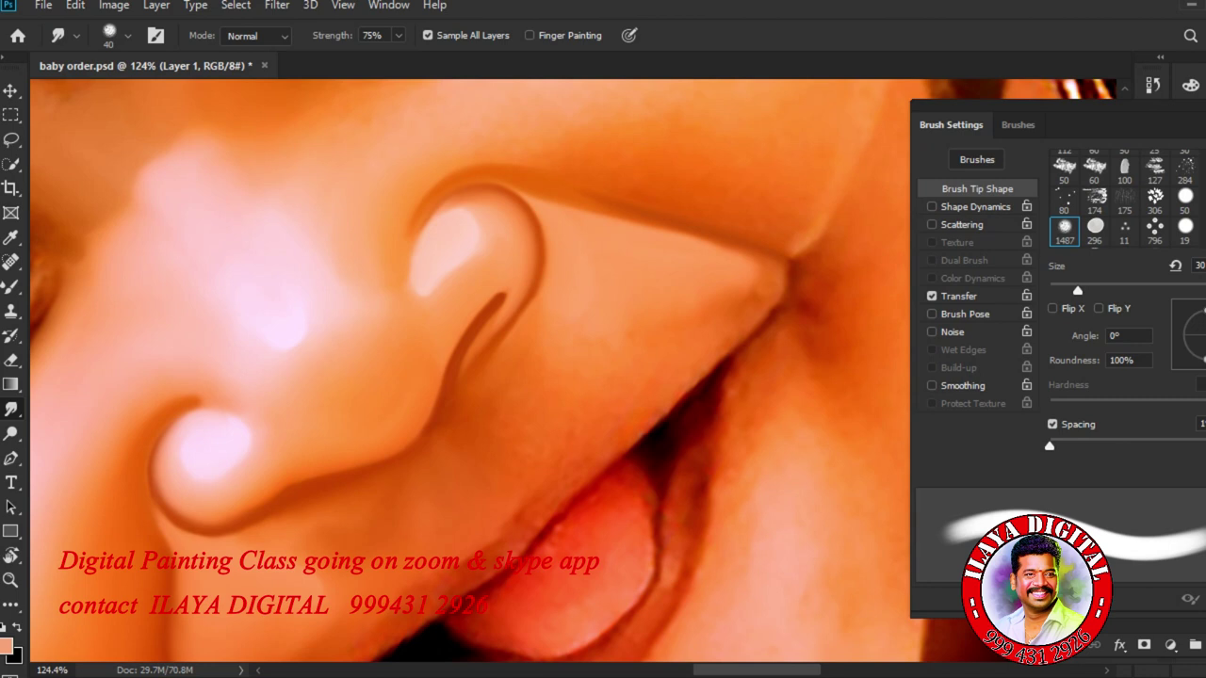
Extend the light skin to a crisp edge along the upper lip near the mouth corner.
key("e")
mouse_move(754, 285)
left_mouse_down()
mouse_move(731, 302)
mouse_move(680, 308)
left_mouse_up()
key("r")
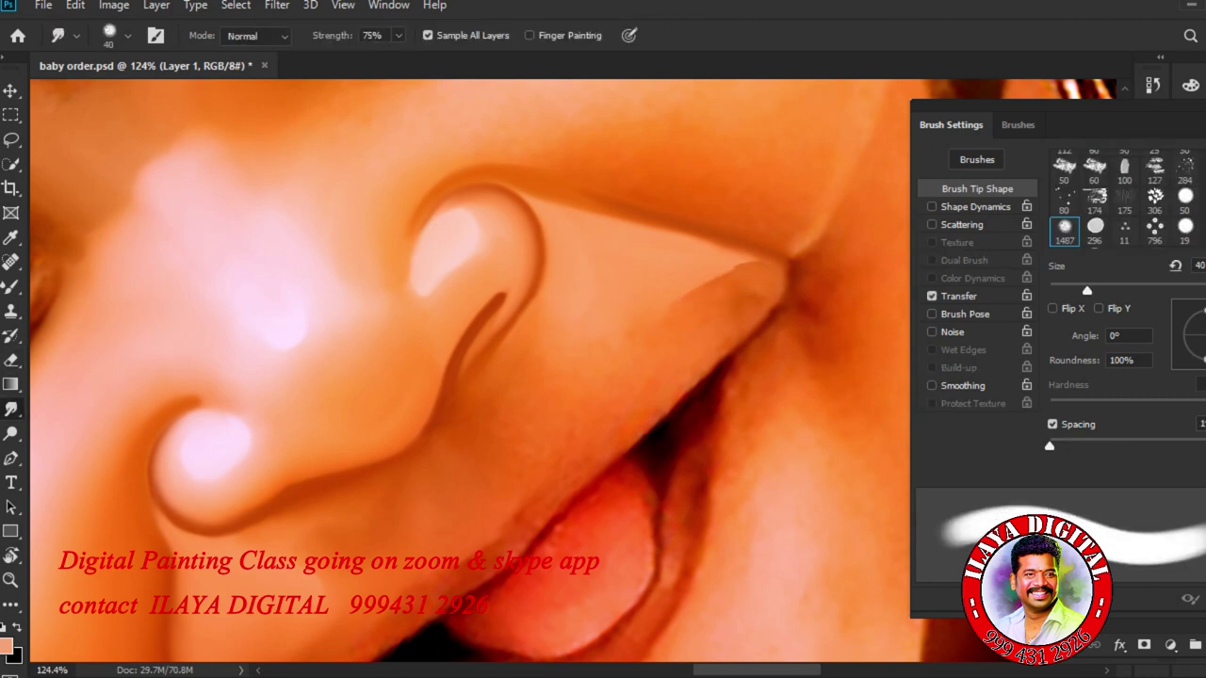
Blend the skin between the right-hand nostril and the upper lip with the Smudge tool at 60 px.
key("bracketright")
key("bracketright")
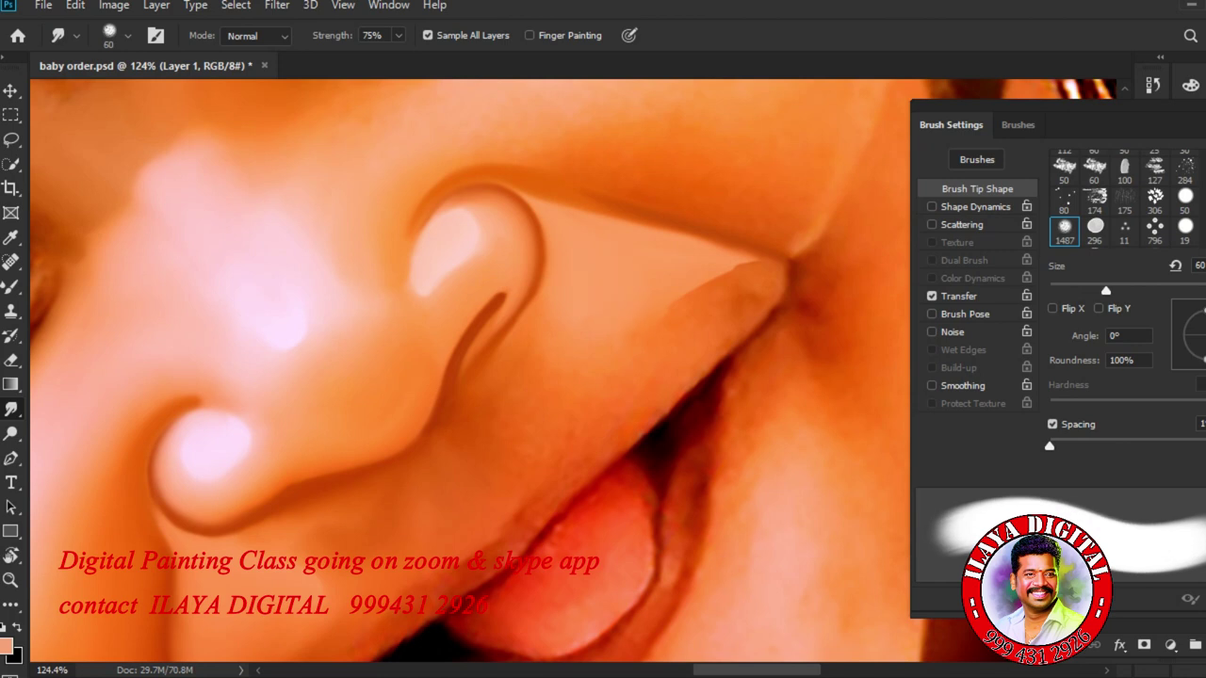
key("bracketleft")
key("bracketleft")
key("bracketleft")
key("bracketleft")
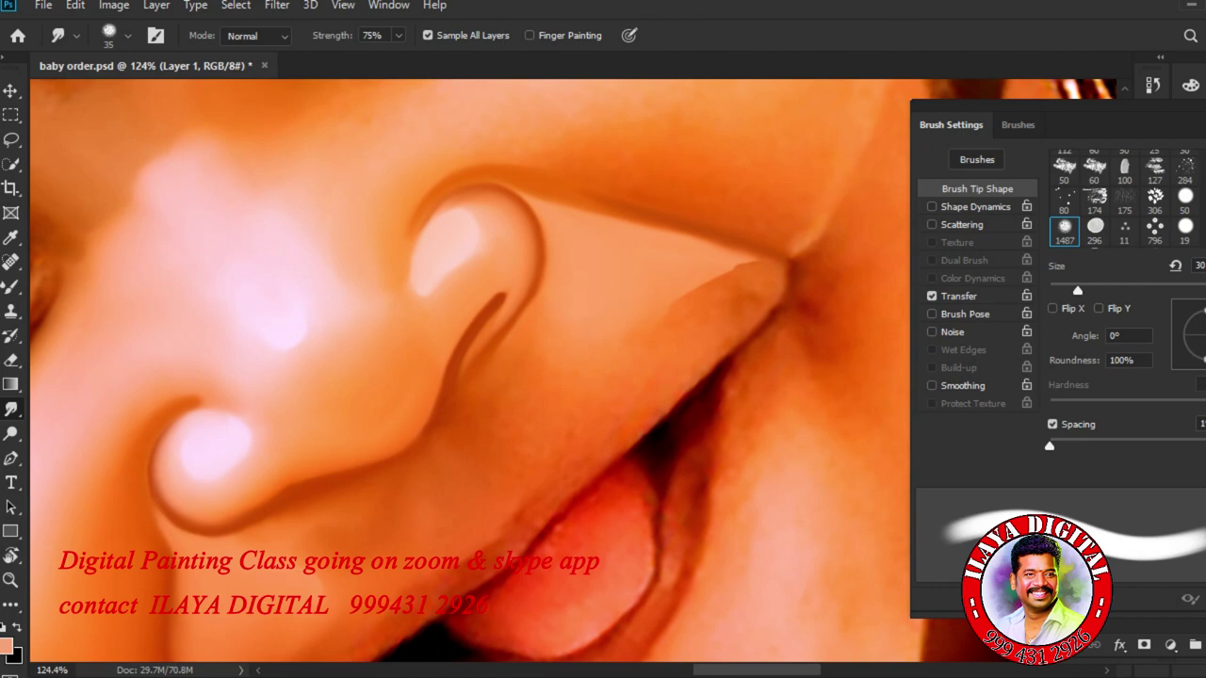
Turn off brush spacing and smooth the mottled skin above the upper lip with the Smudge tool at 45 px.
key("bracketleft")
key("bracketleft")
key("bracketleft")
key("bracketleft")
key("bracketleft")
key("bracketleft")
key("bracketleft")
key("bracketleft")
key("bracketleft")
key("bracketright")
key("bracketright")
key("bracketright")
key("bracketright")
key("bracketright")
key("bracketright")
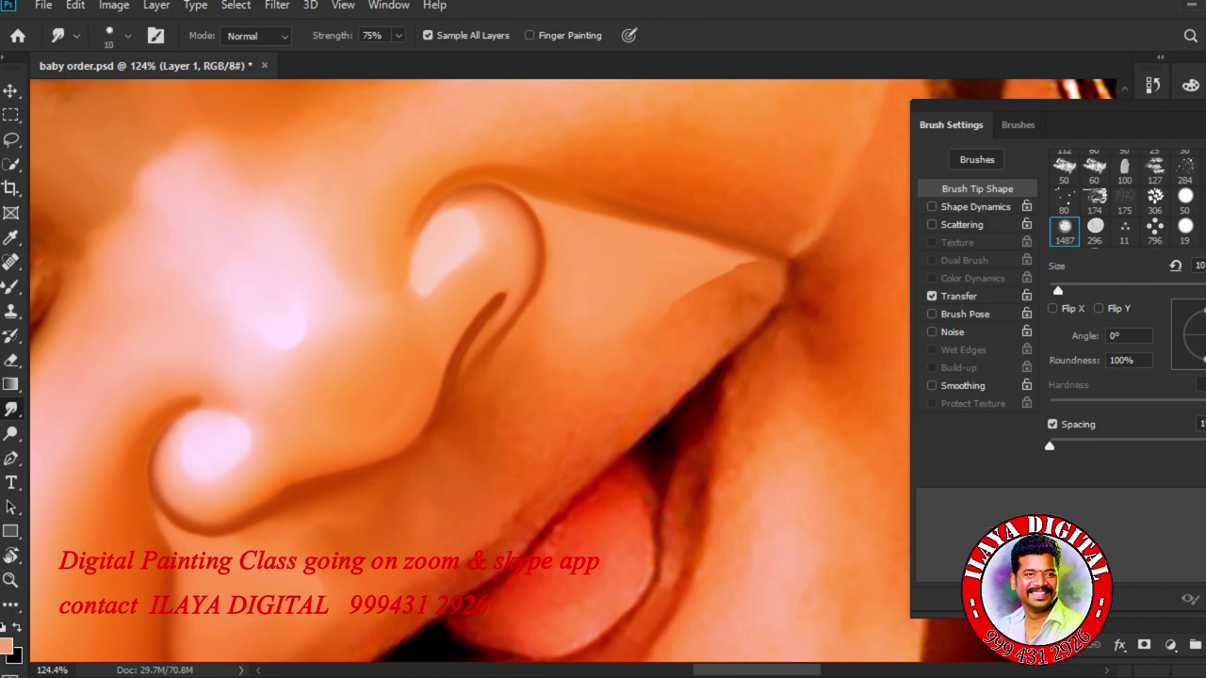
key("bracketright")
key("bracketright")
key("bracketright")
key("bracketright")
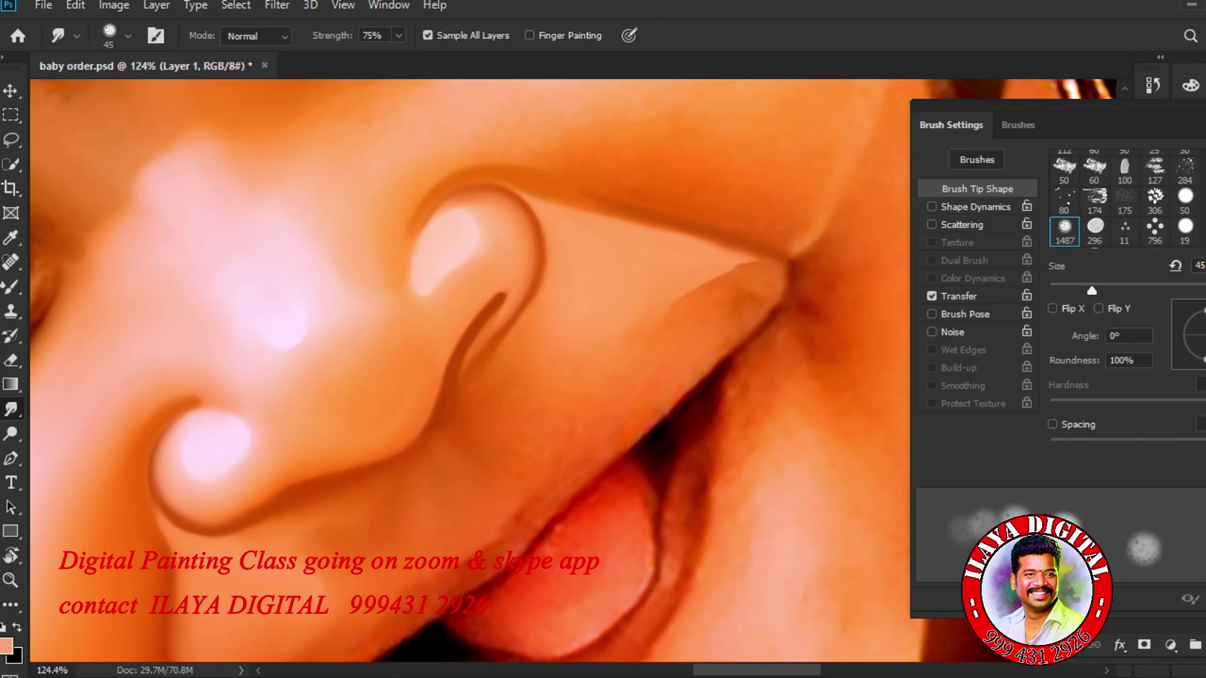
key("bracketright")
key("bracketright")
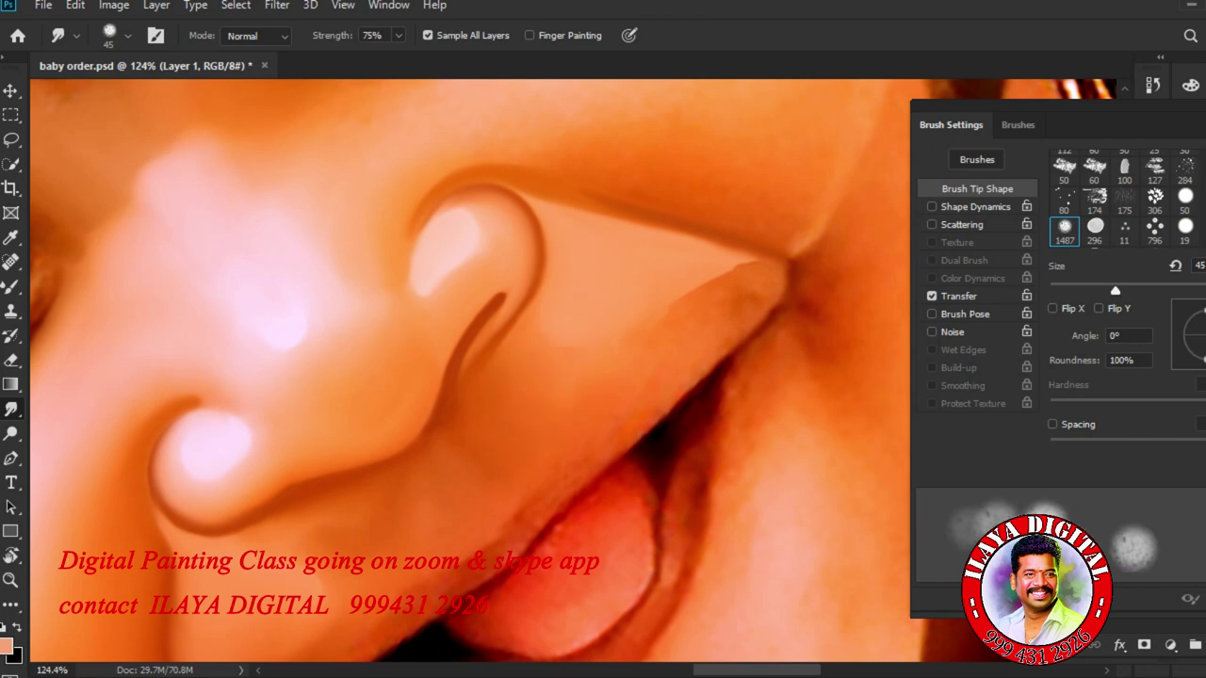
Smudge the upper lip border near the mouth corner smooth at 30 px.
key("bracketleft")
key("bracketleft")
key("bracketleft")
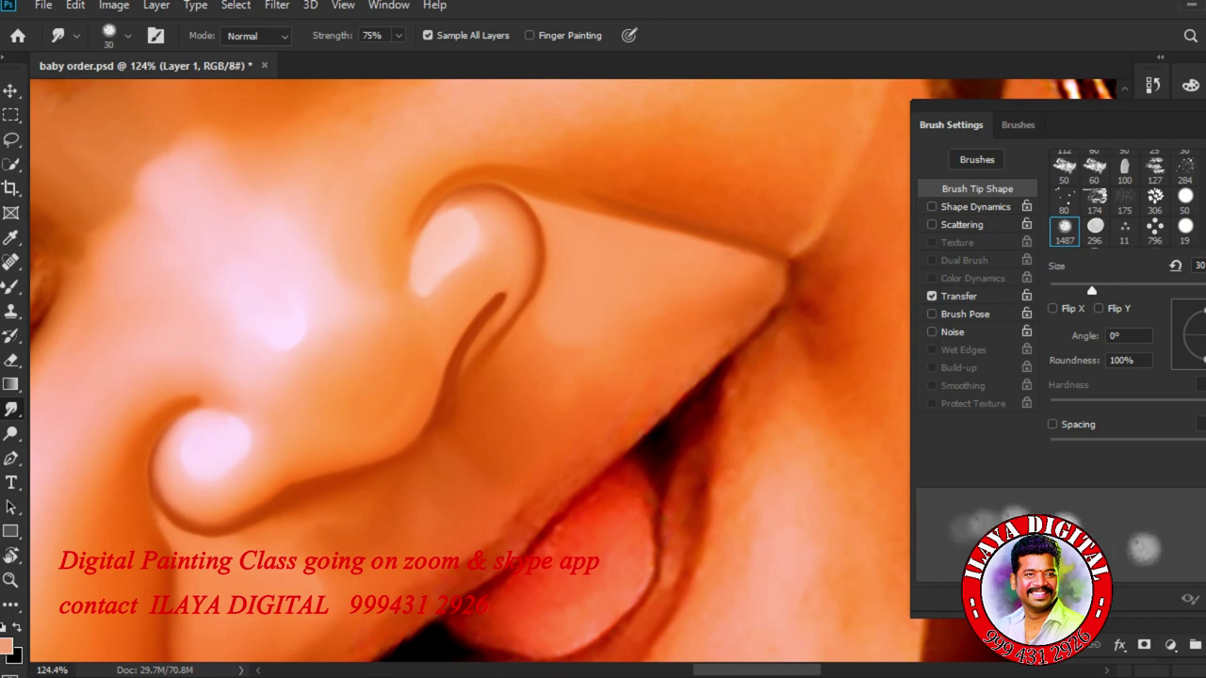
Turn on brush spacing and smooth the orange cheek shading beside the smile line with the Smudge tool at 30 px.
key("bracketright")
key("bracketright")
key("bracketright")
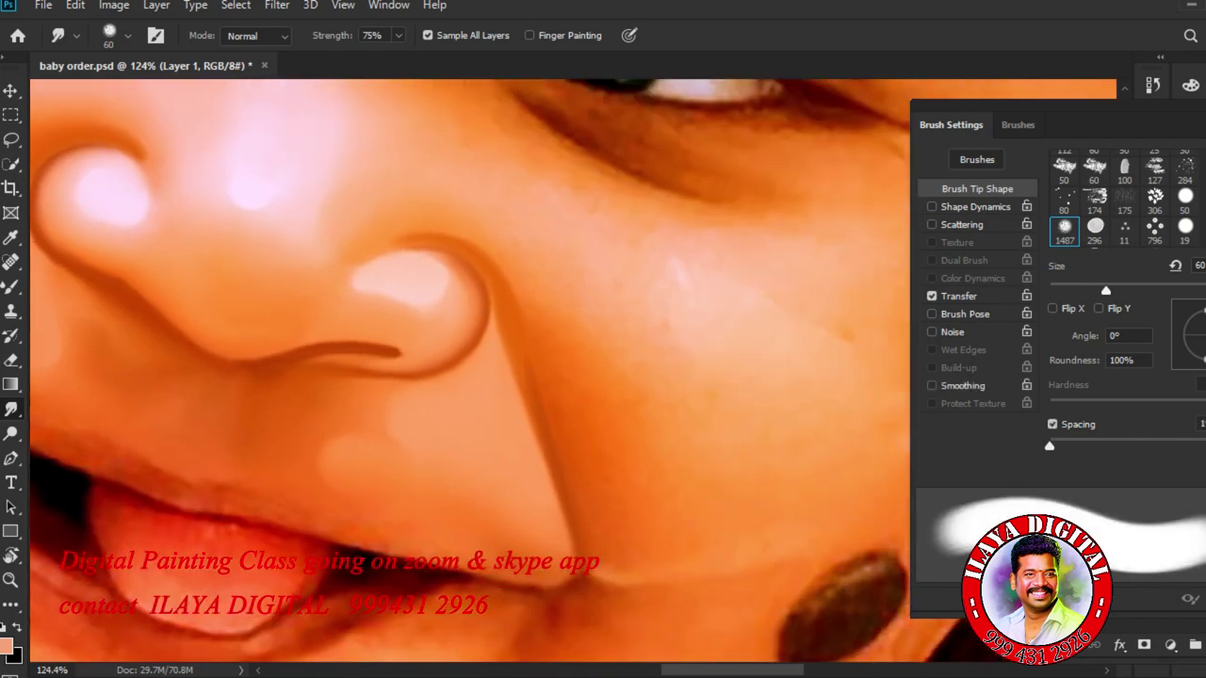
key("bracketleft")
key("bracketleft")
key("bracketleft")
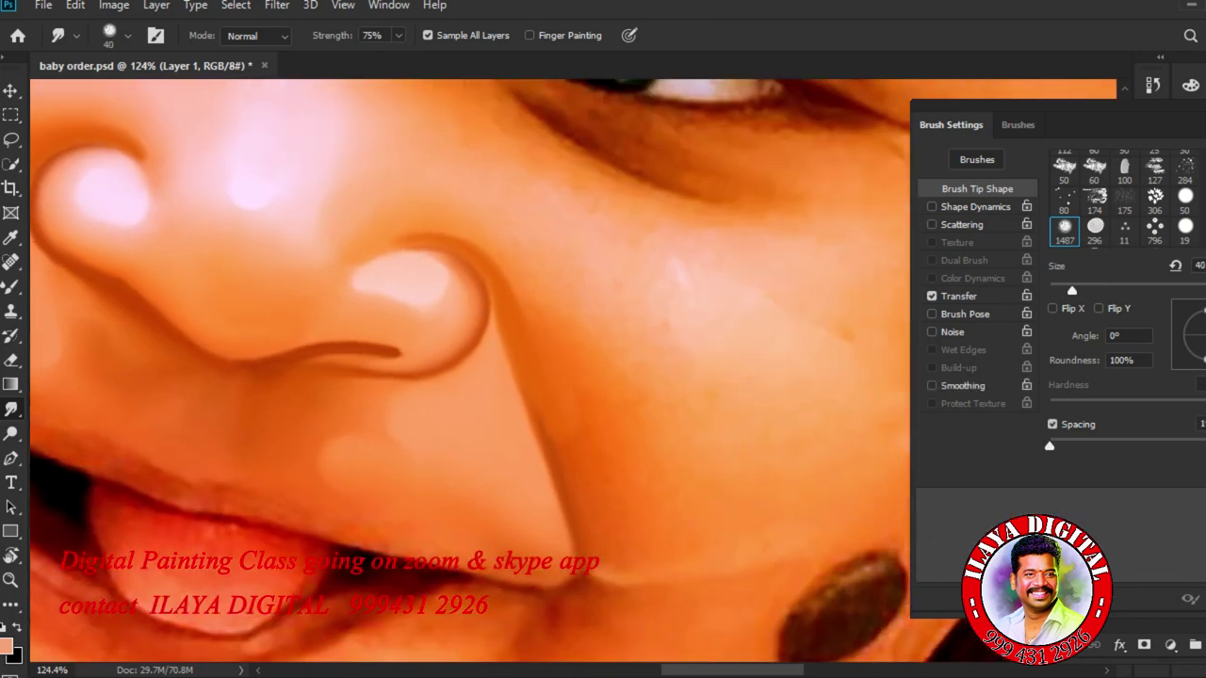
key("bracketleft")
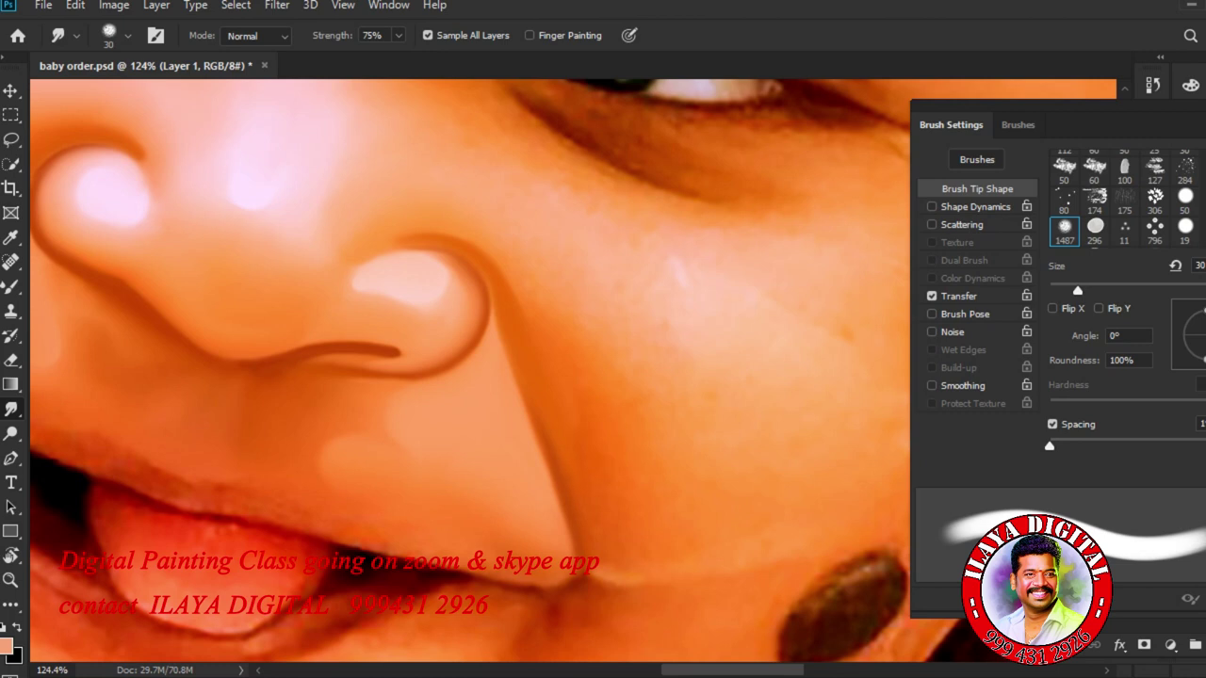
Blend the lower cheek between the smile line and the dark beauty mark with the Smudge tool at 40 to 50 px.
key("bracketright")
key("bracketright")
key("bracketleft")
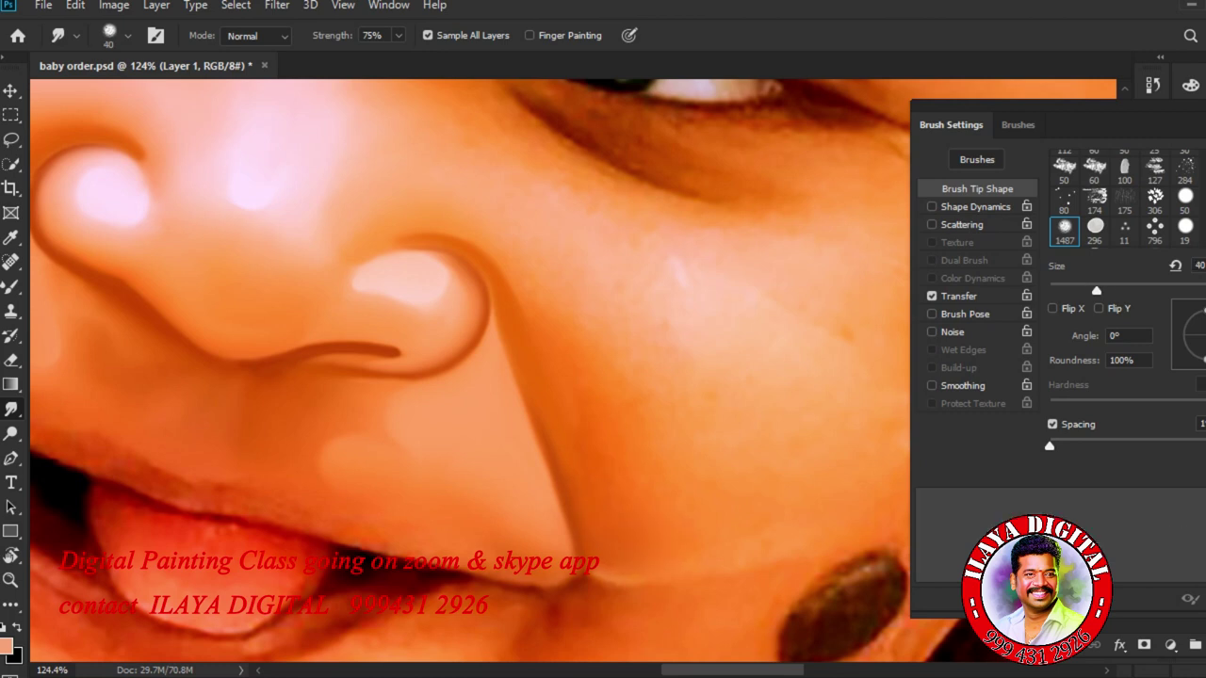
key("bracketright")
left_click_drag(731, 443, 817, 476)
left_click_drag(801, 485, 715, 245)
Turn off brush spacing and soften the mouth corner and the adjoining cheek with the Smudge tool at up to 70 px.
scroll(603, 447, "down", 5, "alt")
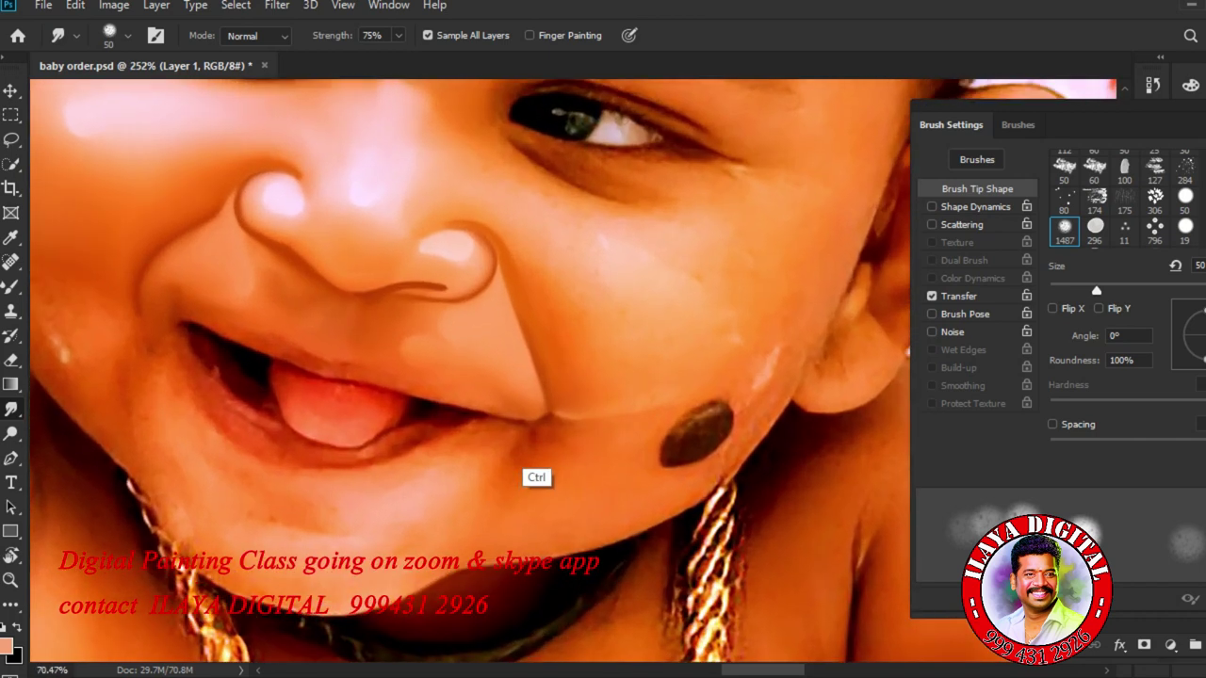
scroll(536, 476, "up", 5, "alt")
scroll(603, 493, "down", 1, "alt")
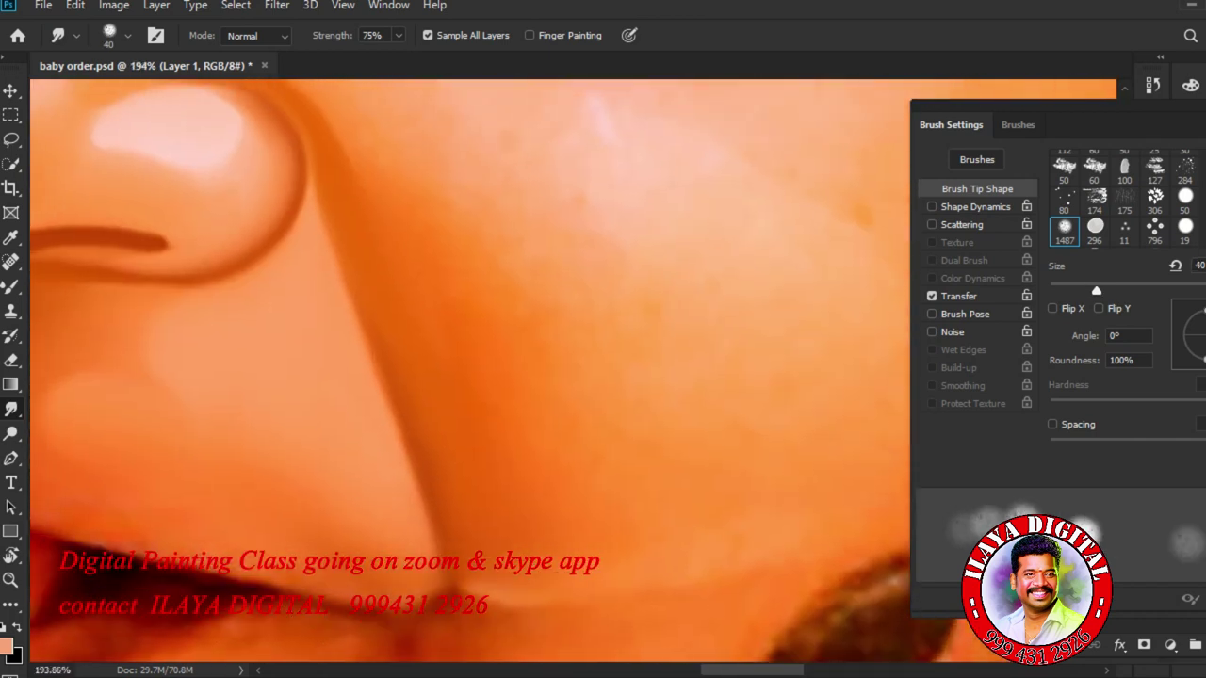
key("bracketright")
key("bracketright")
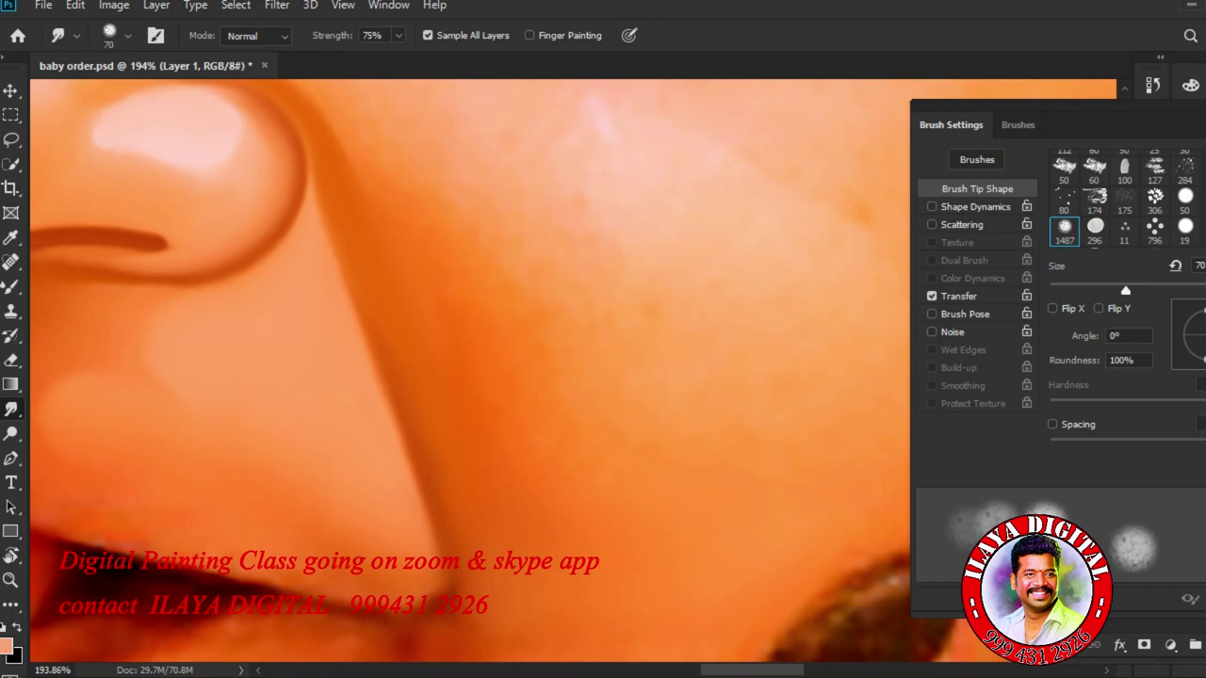
Smooth the outer part of the right-hand cheek with the Smudge tool at 150 px.
key("bracketright")
key("bracketright")
key("bracketright")
key("bracketright")
key("bracketright")
key("bracketright")
key("bracketright")
key("bracketright")
key("ctrl+minus")
key("bracketleft")
key("bracketleft")
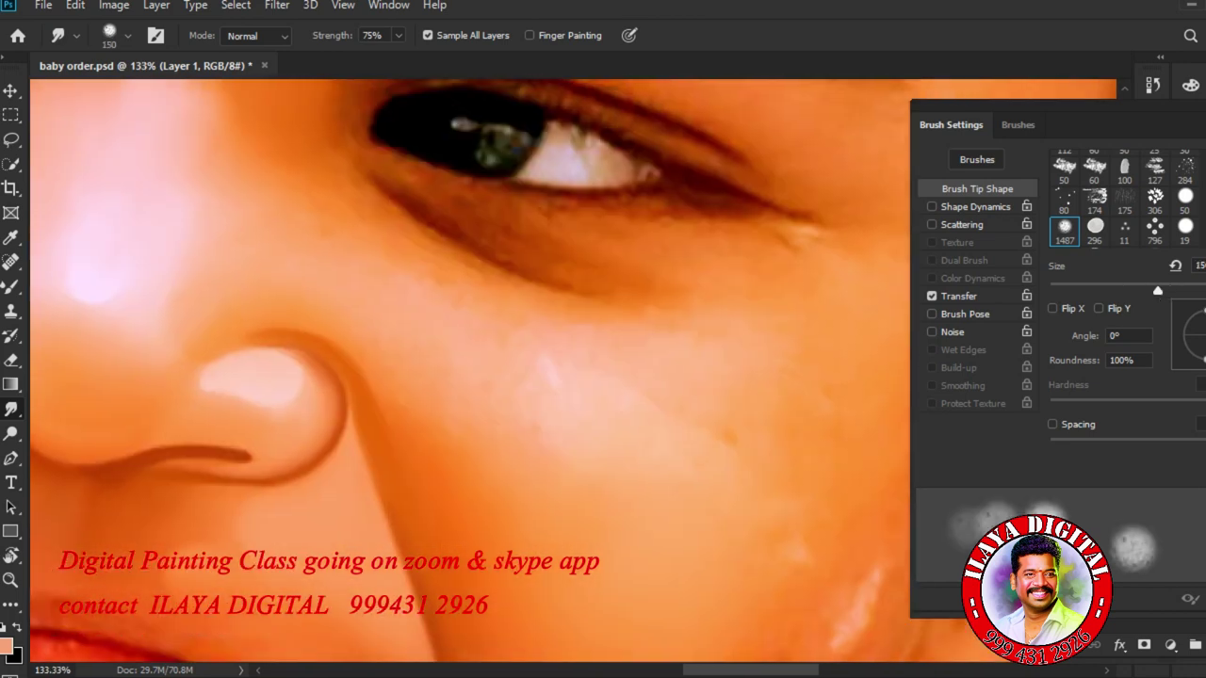
Blend the shading above the right-hand nostril wing into the cheek with the Smudge tool at 30 px.
key("bracketleft")
key("bracketleft")
key("bracketleft")
key("bracketleft")
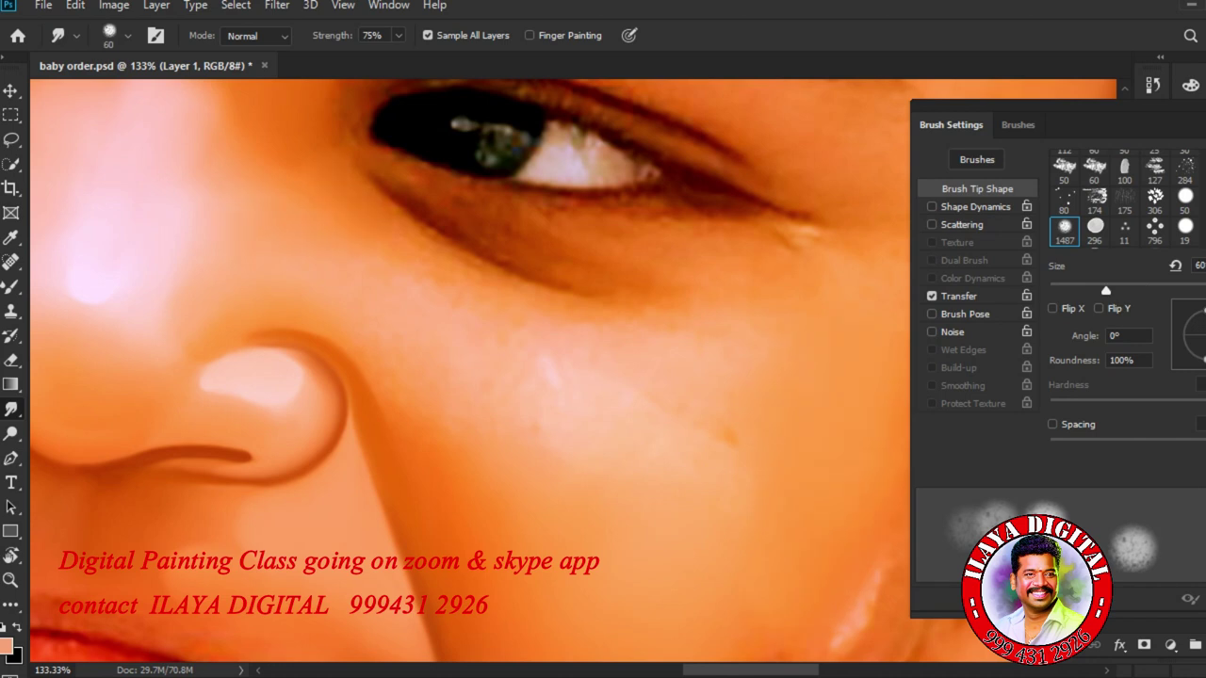
key("bracketleft")
key("bracketleft")
key("bracketleft")
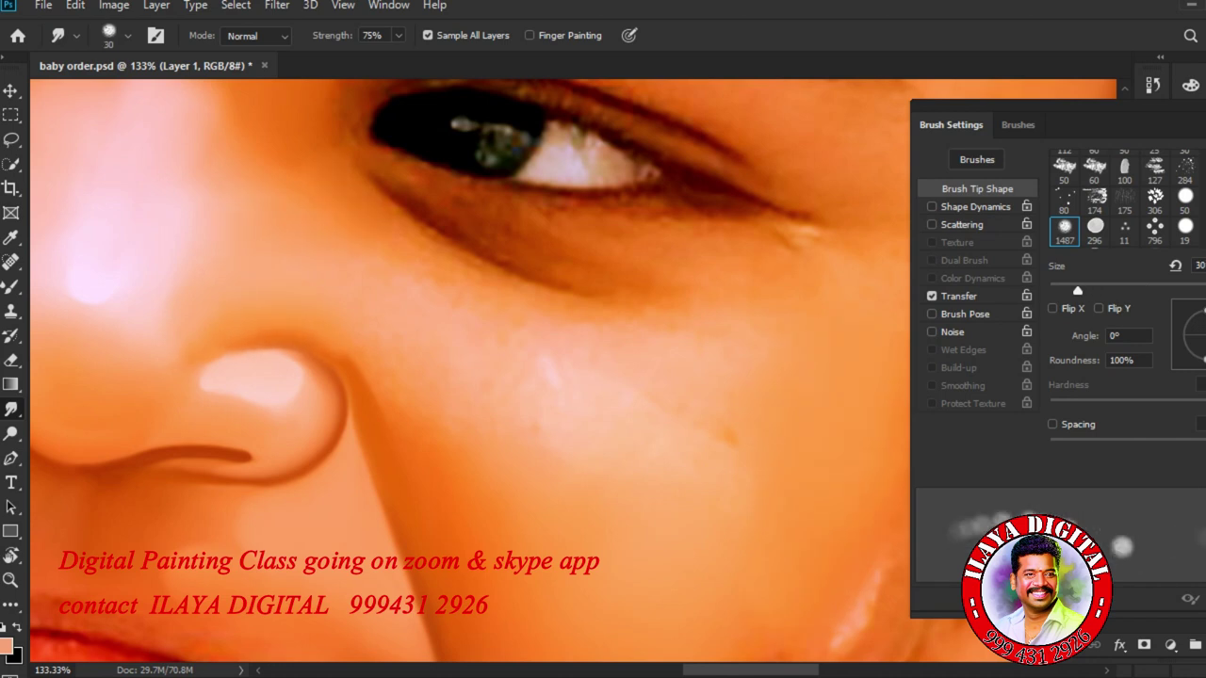
key("bracketleft")
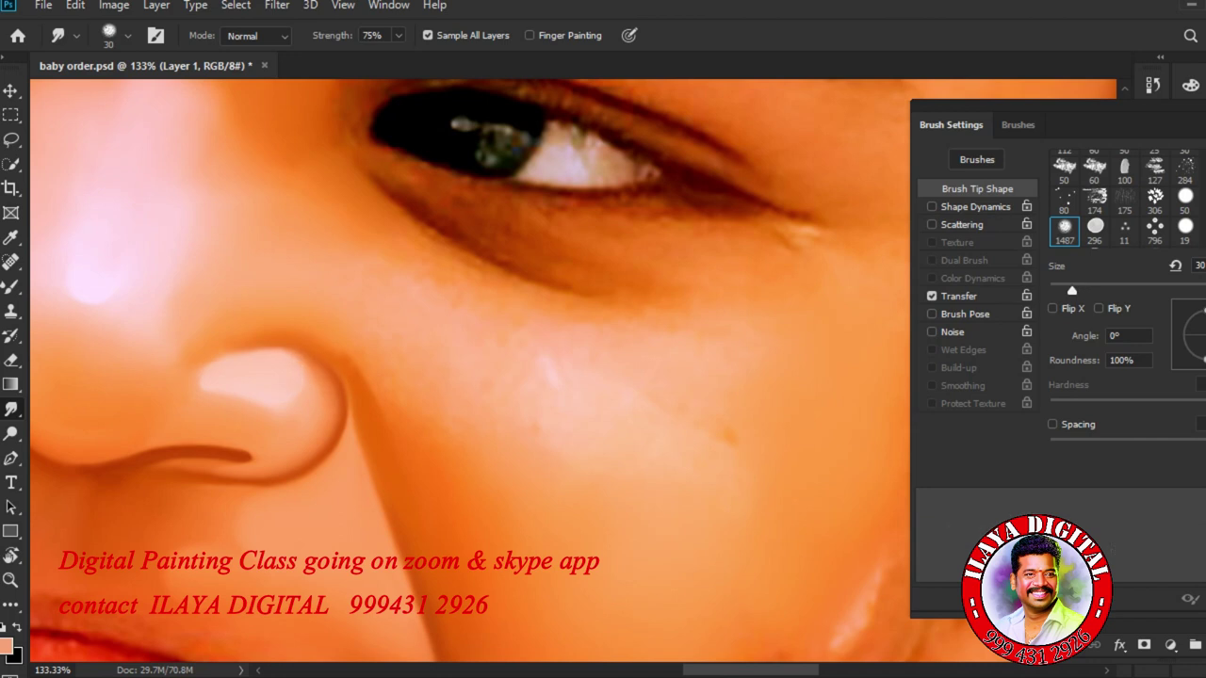
Smooth away the spots and highlight streak on the cheek below the right-hand eye with an enlarged Smudge brush.
key("bracketright")
key("bracketright")
key("bracketright")
key("bracketright")
key("bracketright")
key("bracketright")
key("bracketleft")
key("bracketleft")
key("bracketleft")
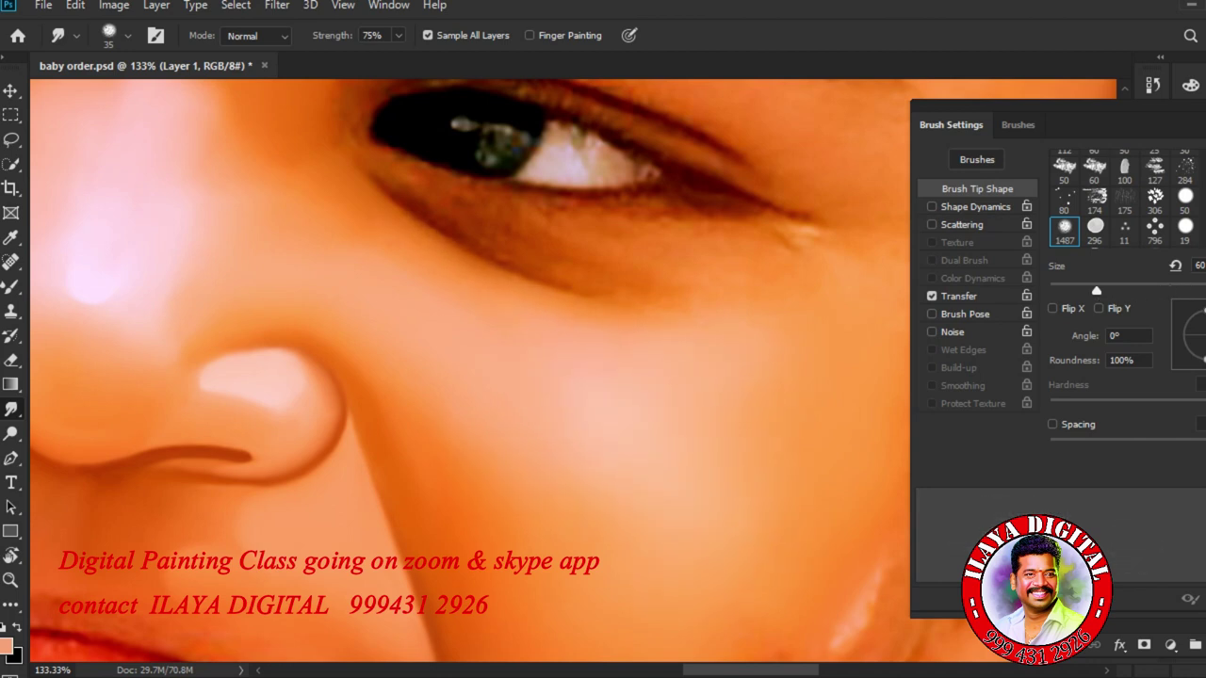
Smooth the lower cheek around the dark dot with the Smudge tool at 45 px.
key("bracketleft")
key("bracketleft")
left_click_drag(659, 547, 476, 367)
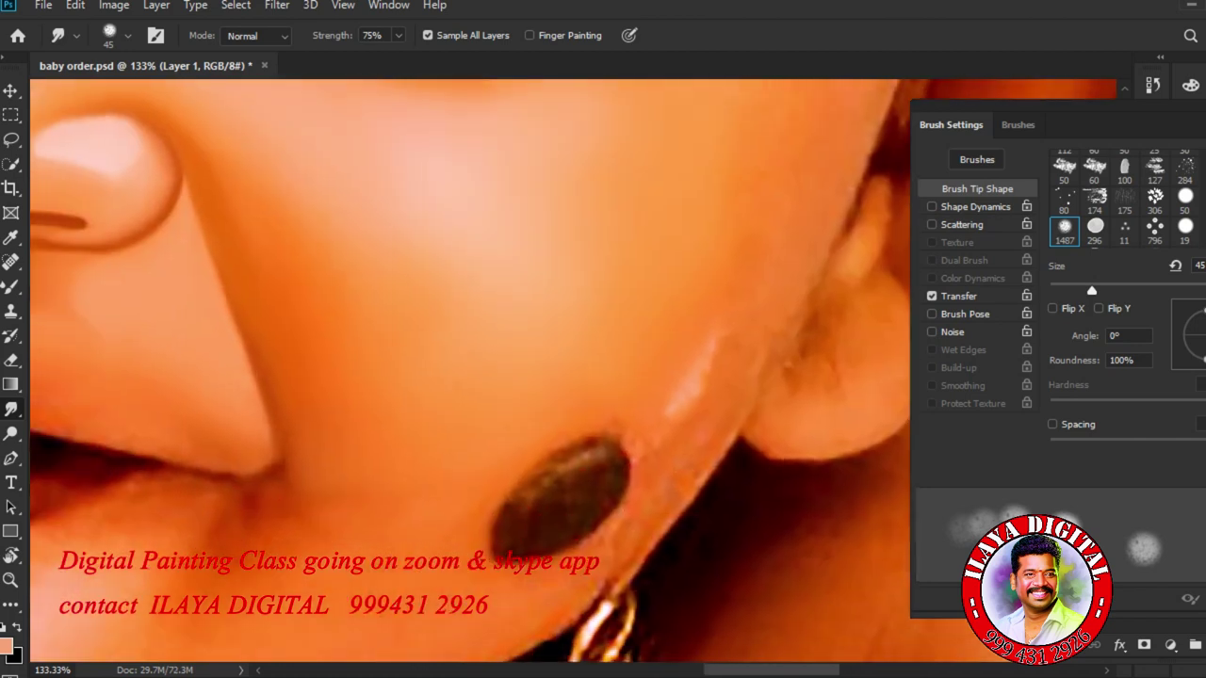
left_click_drag(579, 415, 541, 412)
left_click_drag(584, 358, 560, 542)
left_click_drag(608, 461, 567, 439)
Set the Smudge strength to 80% and smooth the outer cheek between the right-hand eye corner and the ear, at 60 to 150 px.
scroll(580, 448, "down", 2)
key("bracketright")
key("bracketright")
key("bracketright")
key("bracketright")
key("bracketright")
key("bracketright")
key("bracketright")
key("8")
key("bracketright")
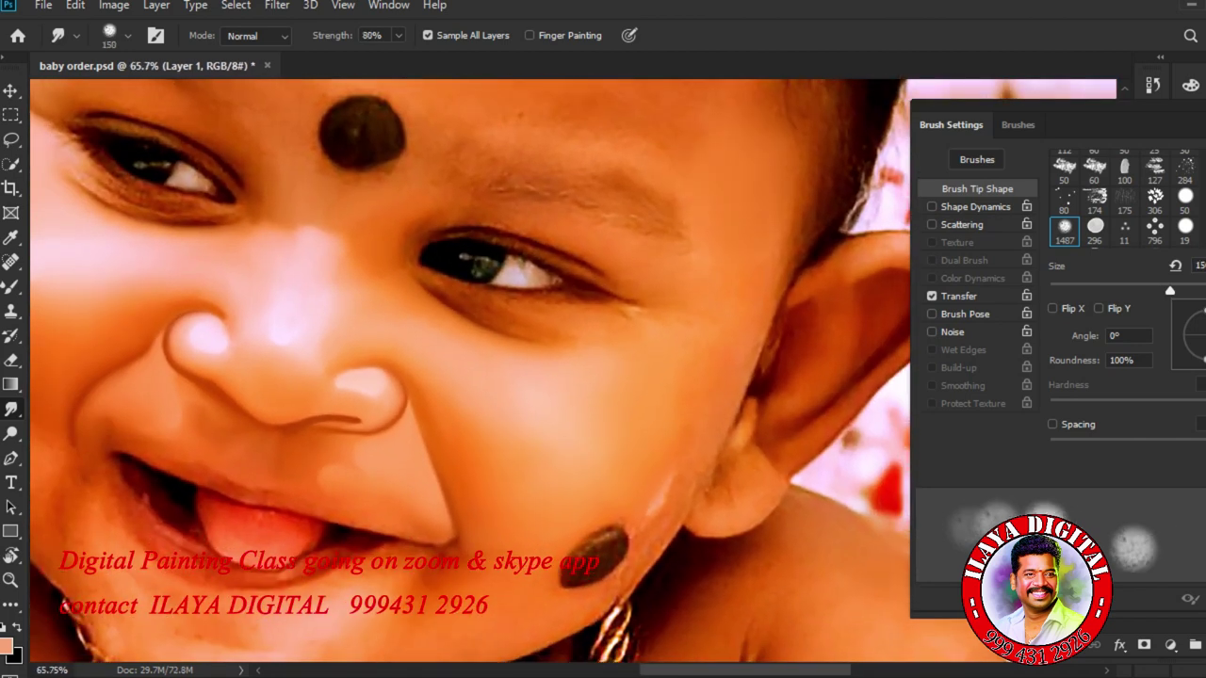
key("bracketleft")
key("bracketleft")
key("bracketleft")
key("bracketleft")
key("bracketleft")
key("bracketleft")
key("bracketleft")
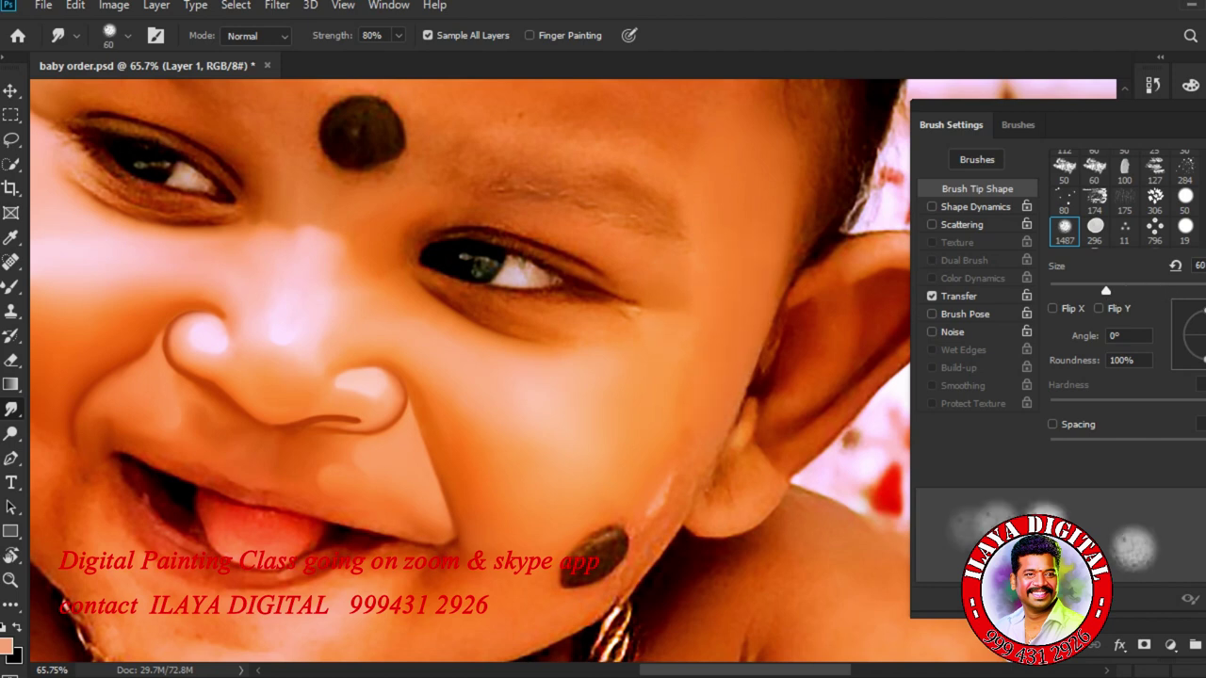
key("bracketright")
key("bracketright")
key("bracketright")
key("bracketright")
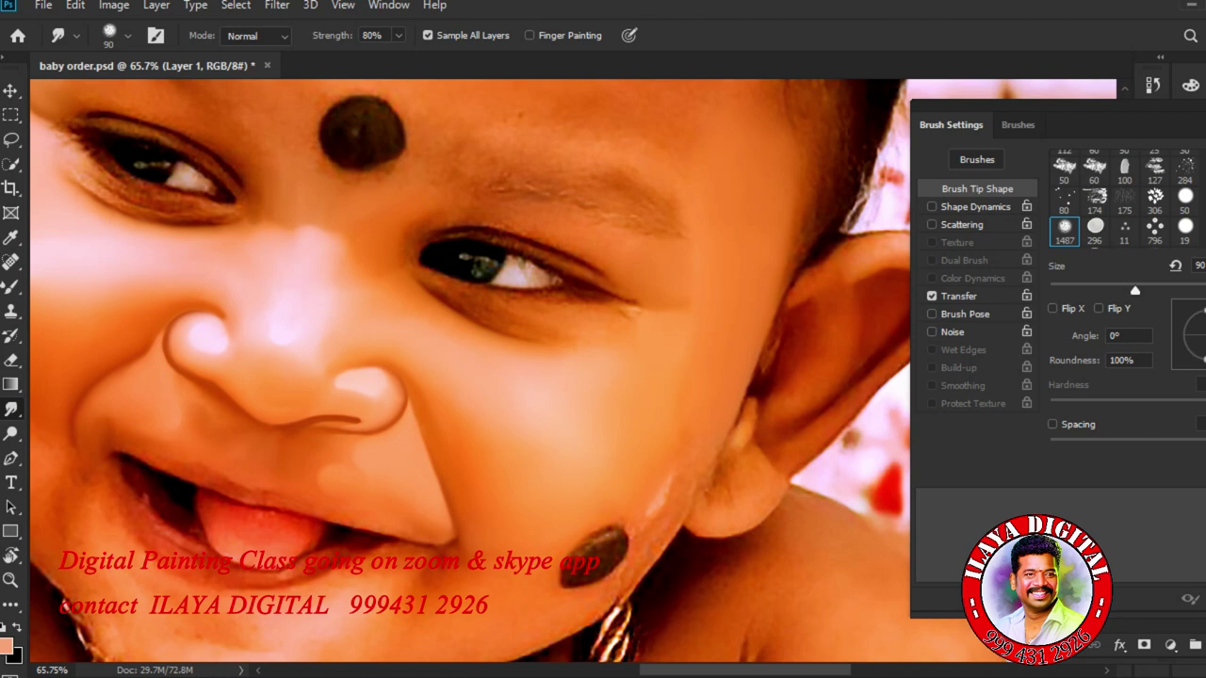
Blend away the highlight streak on the jawline beside the earlobe with the Smudge tool at 80 to 100 px.
key("bracketright")
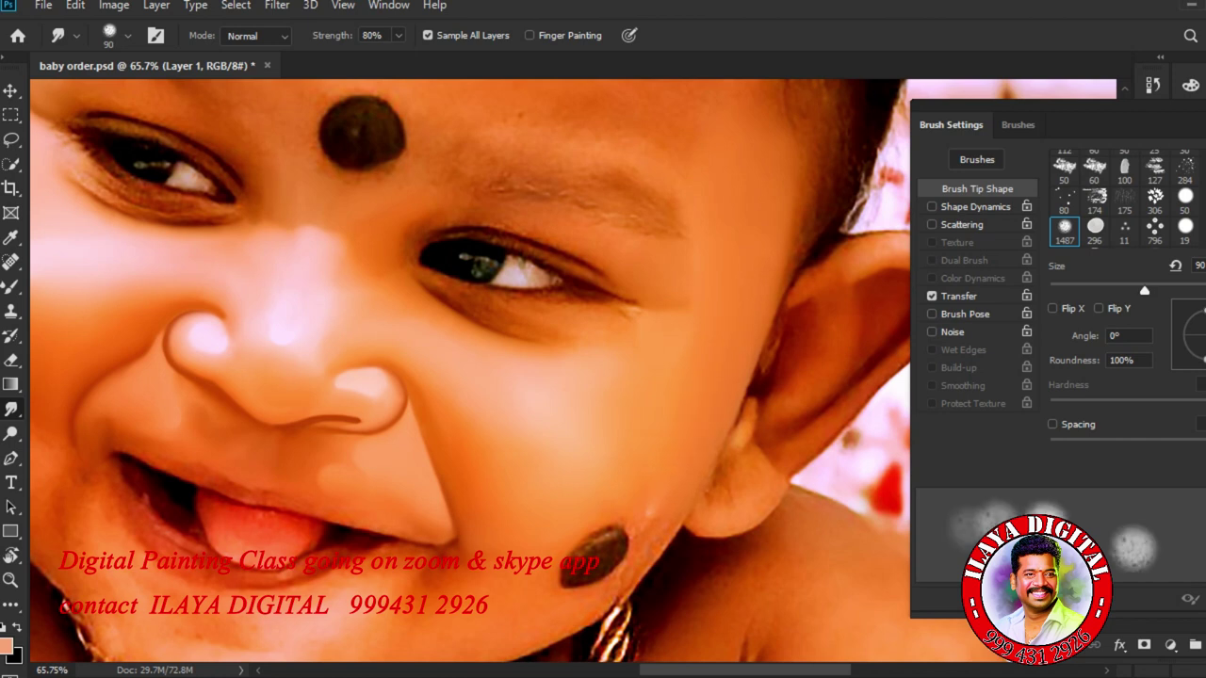
key("bracketleft")
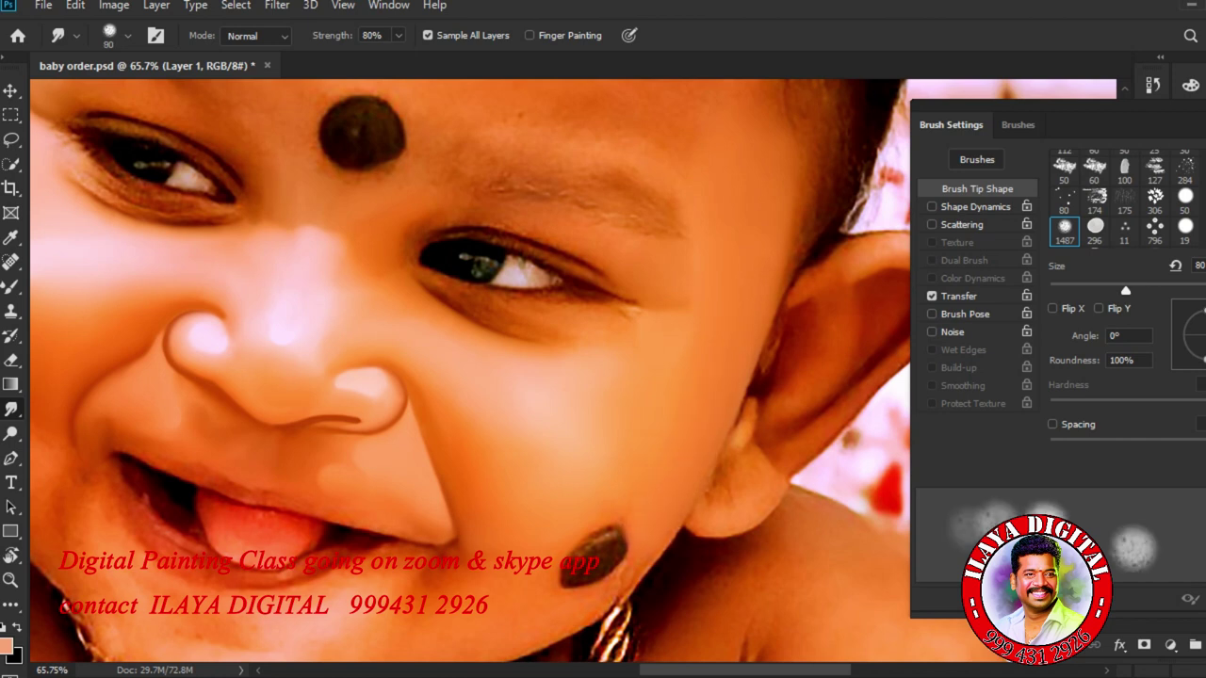
key("bracketright")
key("bracketright")
key("bracketright")
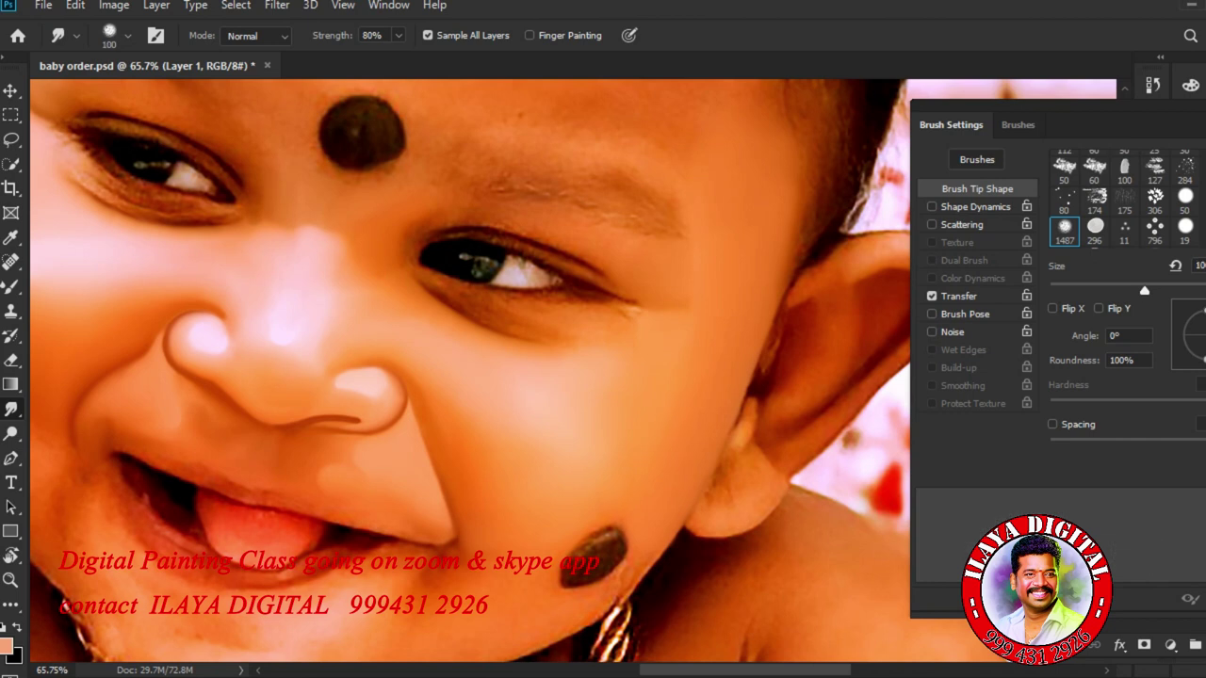
Smooth the jaw skin between the mouth corner and the dark dot, starting with a 200 px Smudge brush and reducing it for the details.
key("bracketright")
key("bracketright")
key("bracketright")
key("bracketright")
mouse_move(579, 591)
left_mouse_down()
mouse_move(595, 386)
mouse_move(650, 387)
left_mouse_up()
key("bracketleft")
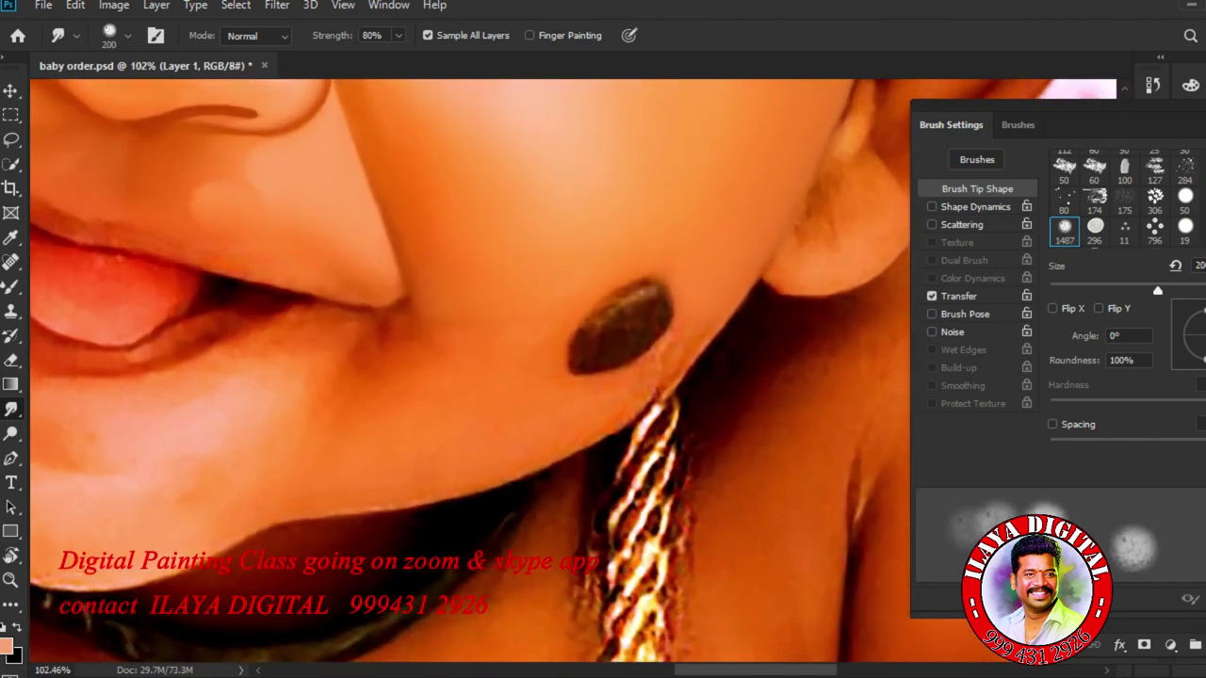
mouse_move(420, 505)
left_mouse_down()
mouse_move(580, 454)
mouse_move(712, 322)
mouse_move(650, 403)
mouse_move(608, 433)
left_mouse_up()
key("bracketleft")
key("bracketleft")
key("bracketleft")
key("bracketleft")
key("bracketleft")
key("bracketleft")
key("bracketleft")
key("bracketleft")
key("bracketleft")
mouse_move(622, 381)
left_mouse_down()
mouse_move(646, 351)
mouse_move(588, 399)
left_mouse_up()
Turn on brush spacing and clean up the jaw edge above the chain with the Smudge tool at 50 to 70 px.
left_click(1052, 424)
key("bracketright")
key("bracketright")
key("bracketright")
key("bracketright")
key("bracketright")
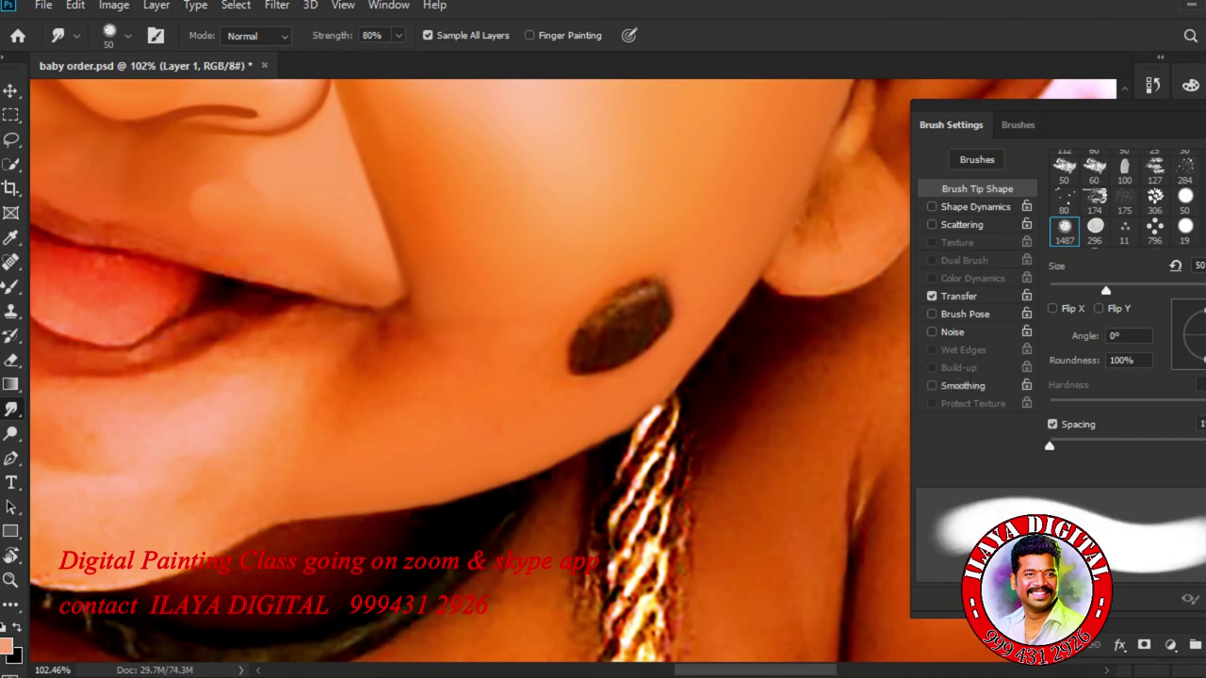
key("bracketright")
key("bracketright")
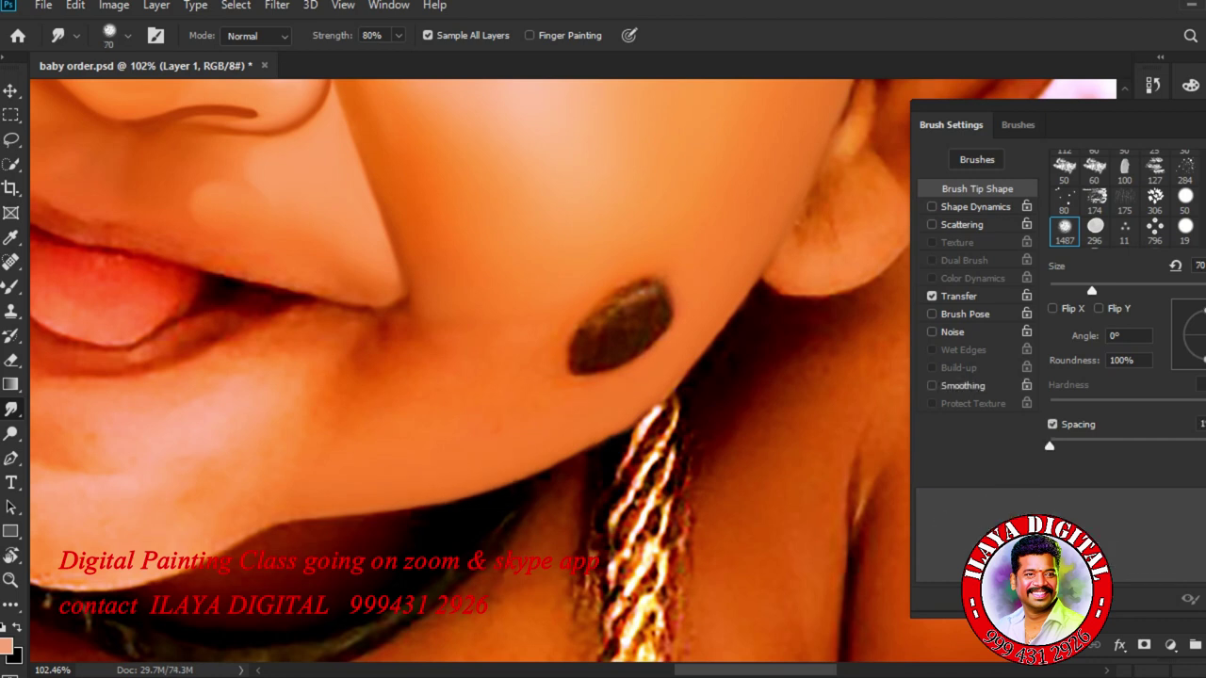
Turn off brush spacing and soften the lower cheek beside the mouth corner with the Smudge tool at 45 to 90 px.
key("bracketleft")
key("bracketleft")
key("bracketleft")
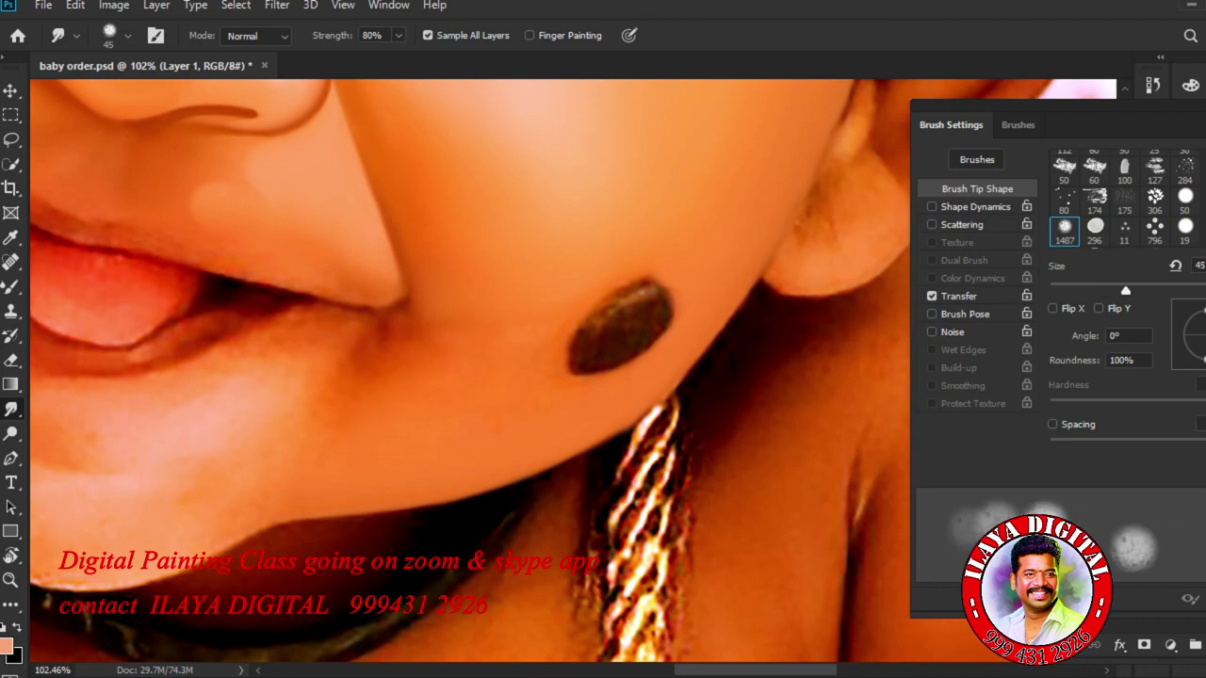
left_click_drag(431, 335, 417, 349)
key("bracketright")
key("bracketright")
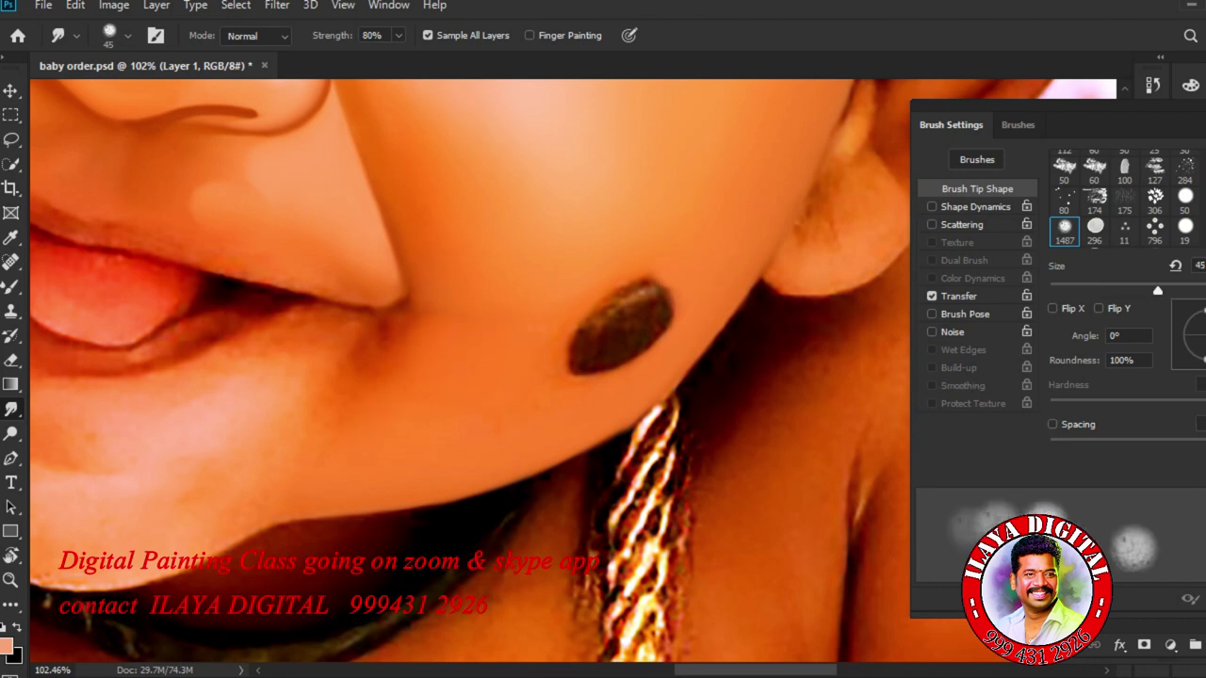
key("bracketleft")
key("bracketleft")
key("bracketright")
key("bracketright")
key("bracketright")
key("bracketright")
key("bracketright")
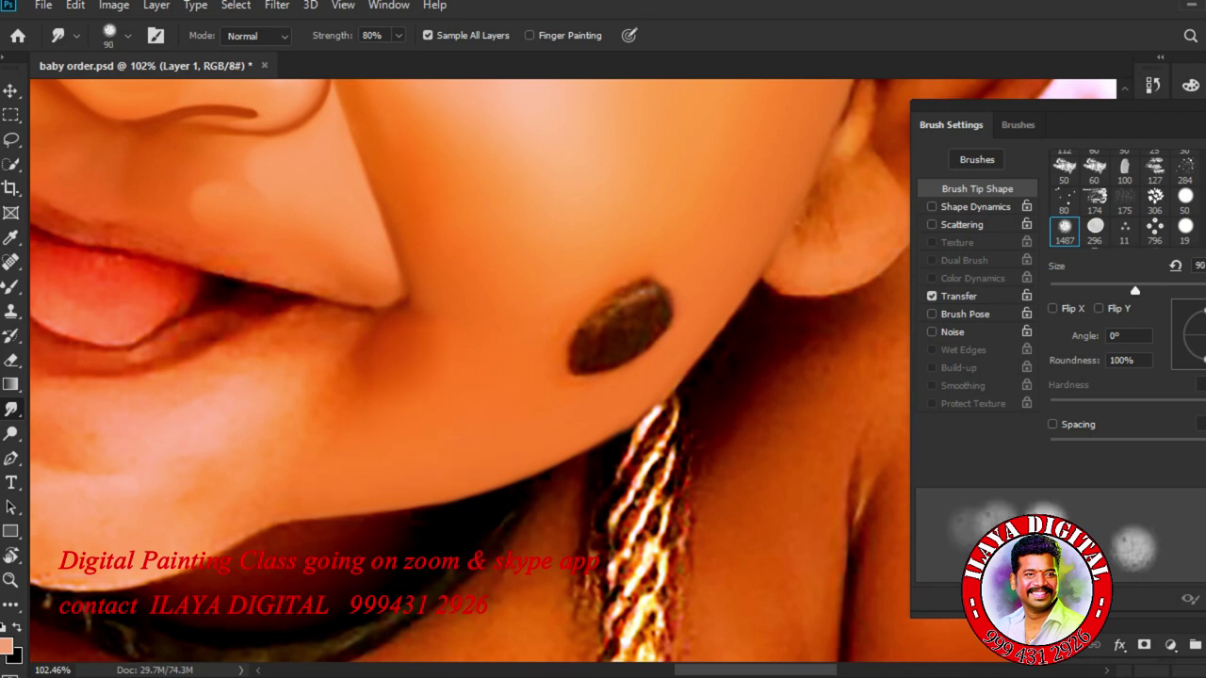
Smooth the texture and outline of the dark dot on the cheek with the Smudge tool.
key("bracketleft")
mouse_move(654, 290)
left_mouse_down()
mouse_move(594, 350)
mouse_move(659, 300)
mouse_move(652, 284)
left_mouse_up()
key("bracketright")
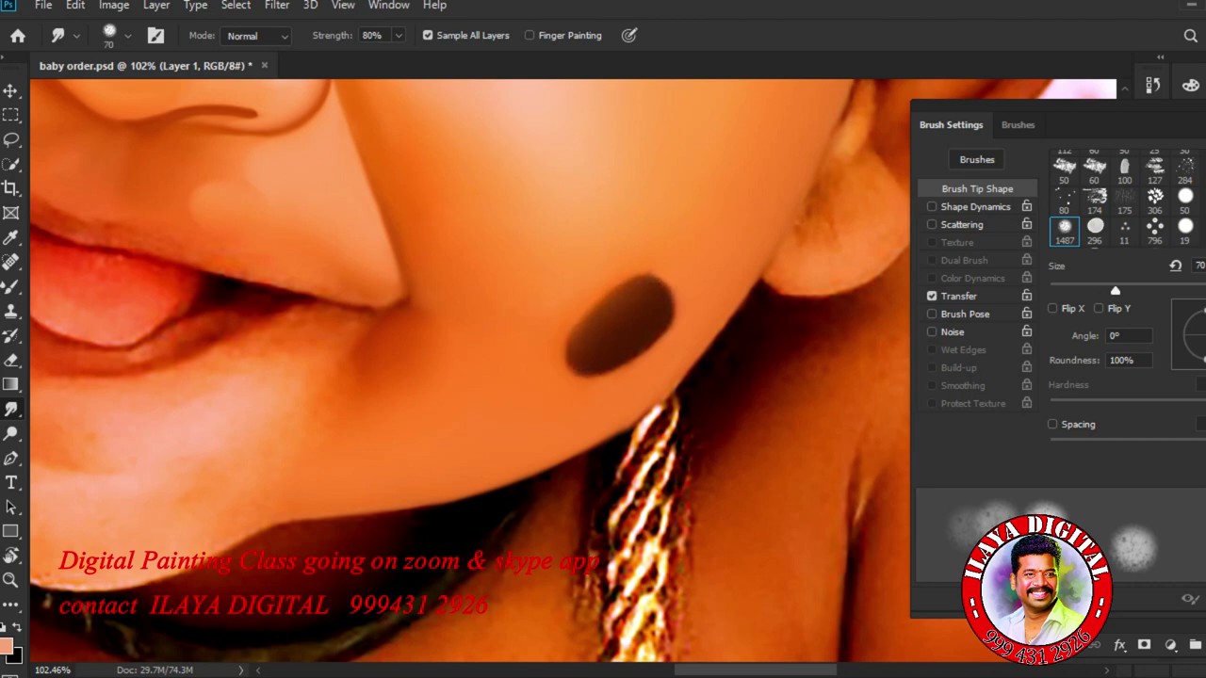
Blend the right-hand mouth corner and the crease below it into the cheek with the Smudge tool at 45 to 70 px.
key("bracketleft")
key("bracketleft")
key("bracketleft")
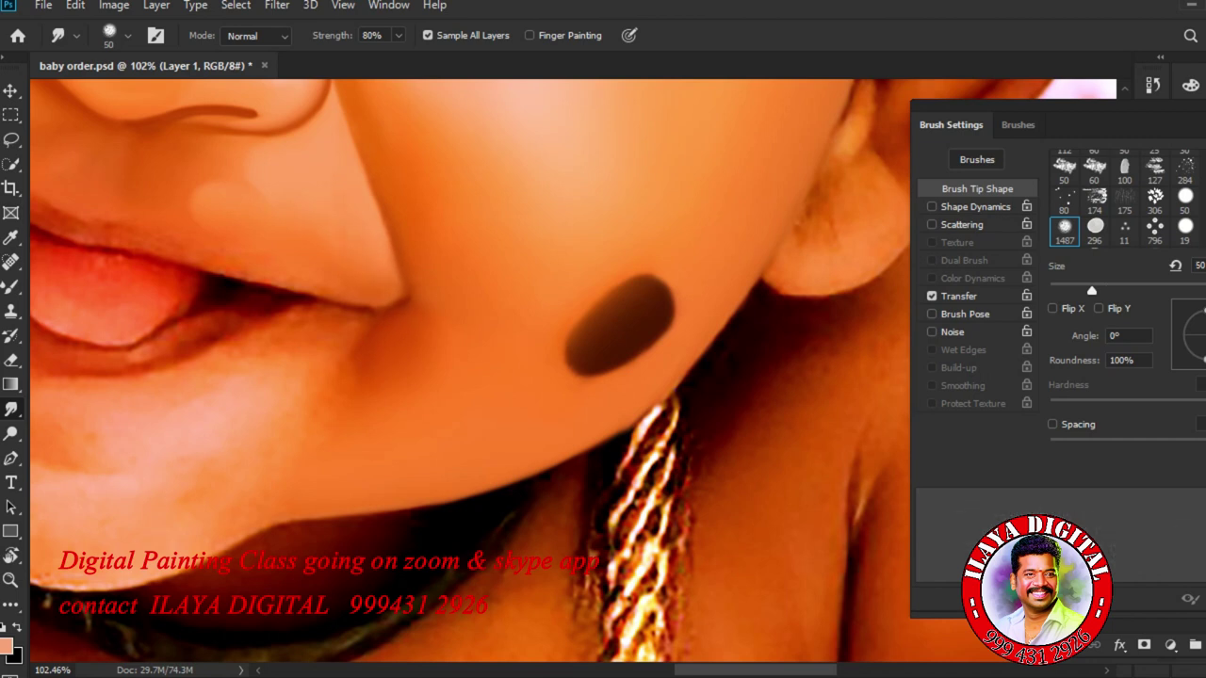
key("bracketleft")
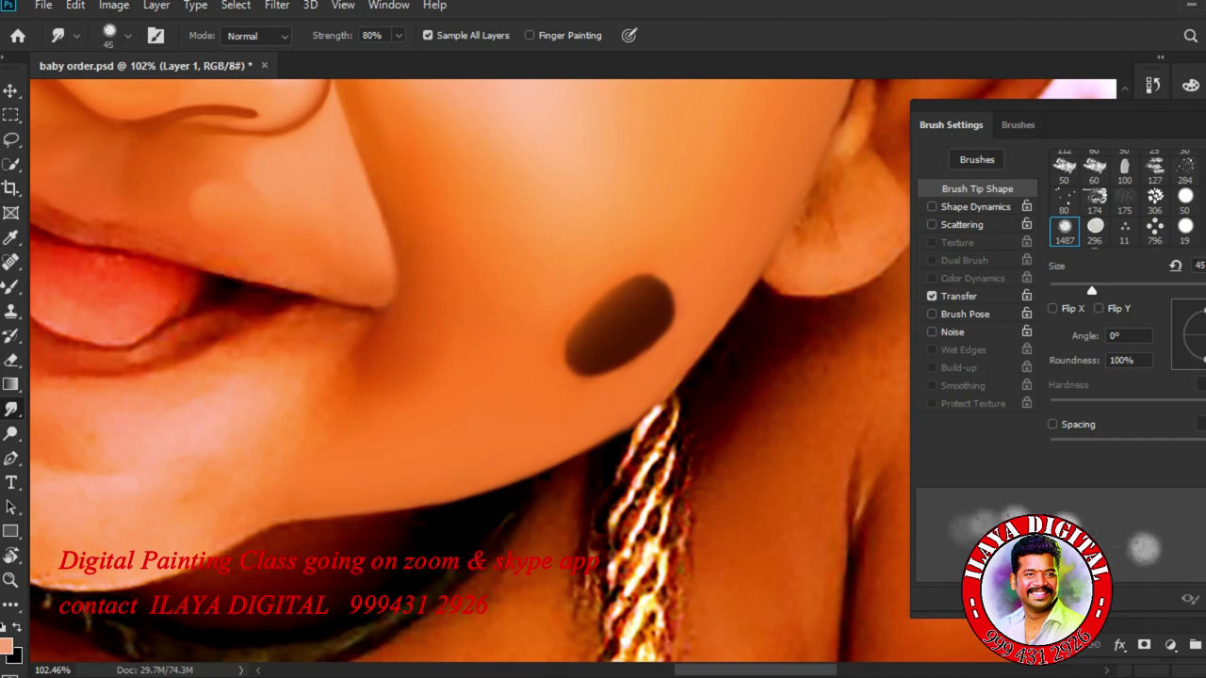
key("bracketright")
key("bracketright")
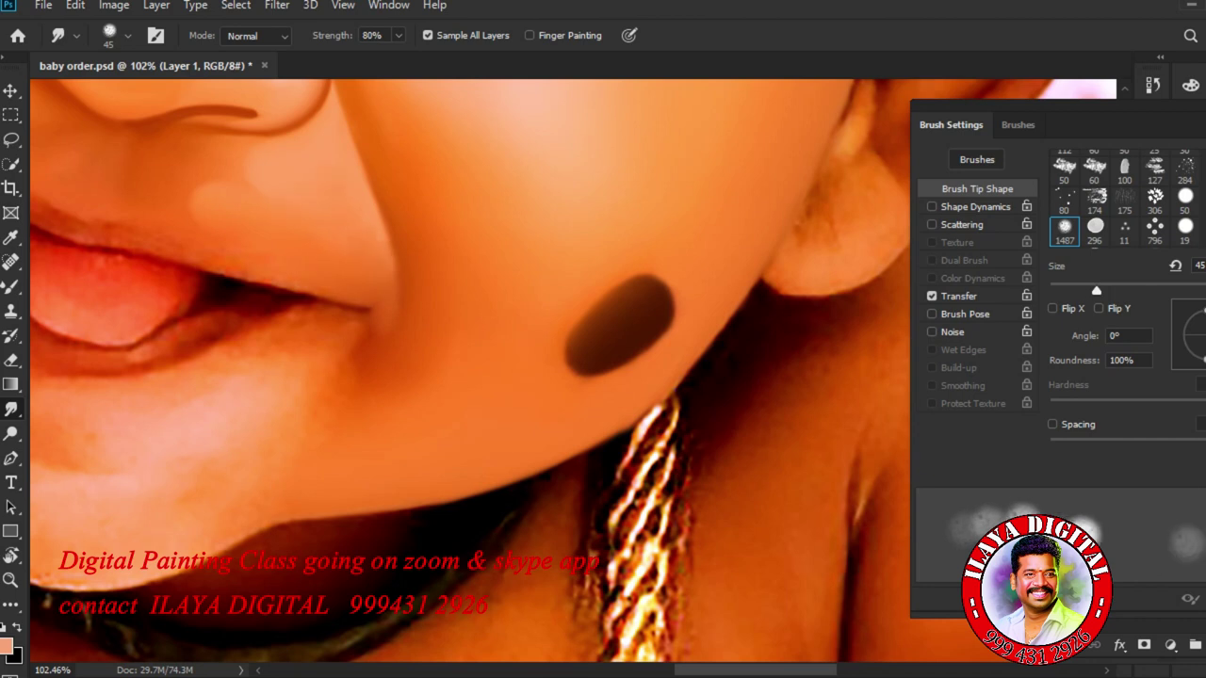
key("bracketright")
key("bracketleft")
left_click_drag(343, 372, 312, 426)
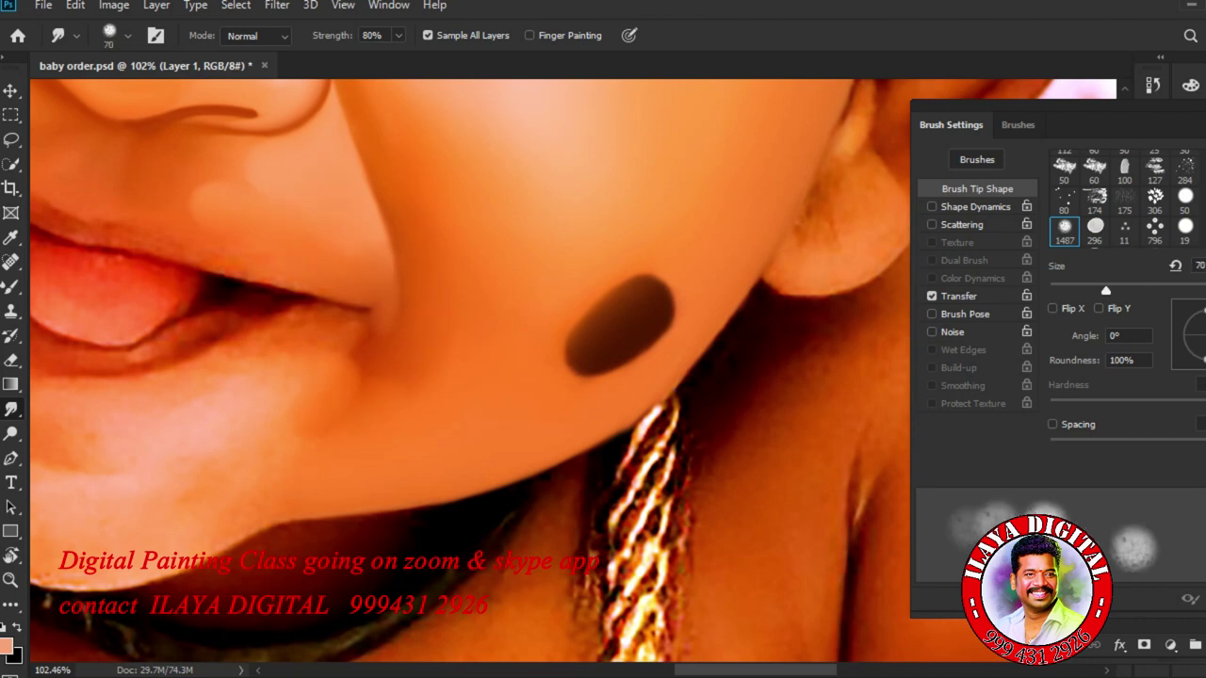
left_click_drag(348, 368, 820, 397)
Soften the darker patch on the chin with the Mixer Brush and the Smudge tool at 35 to 50 px.
key("b")
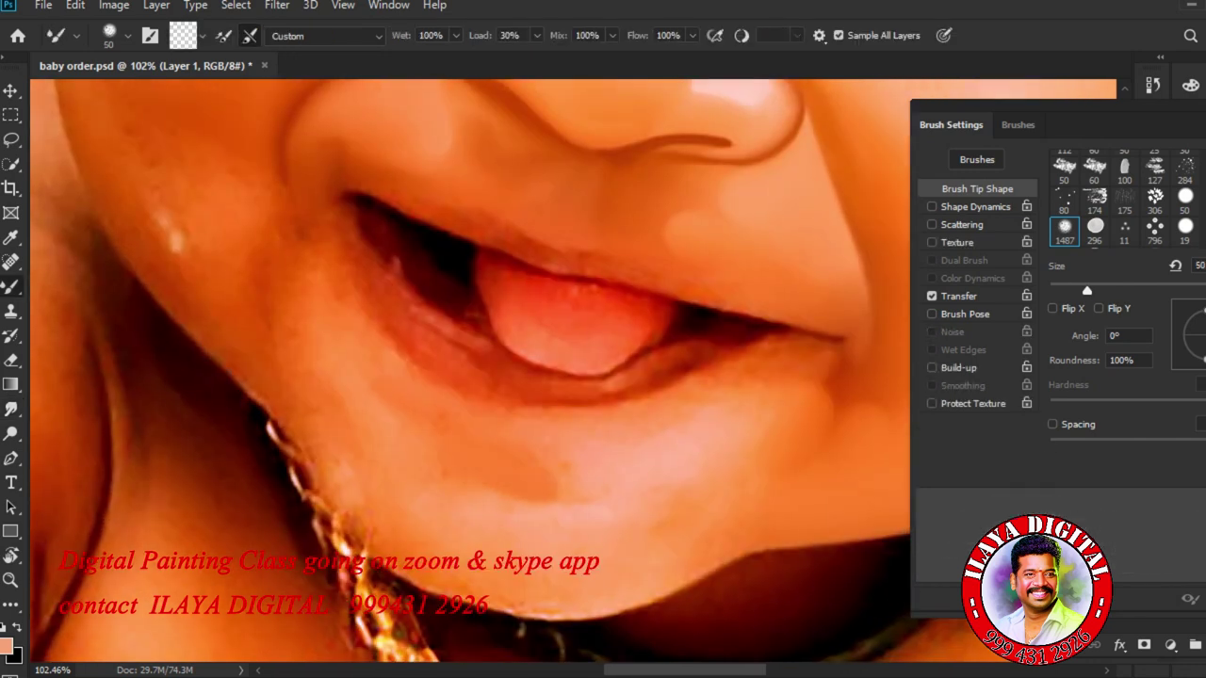
left_click_drag(539, 479, 555, 503)
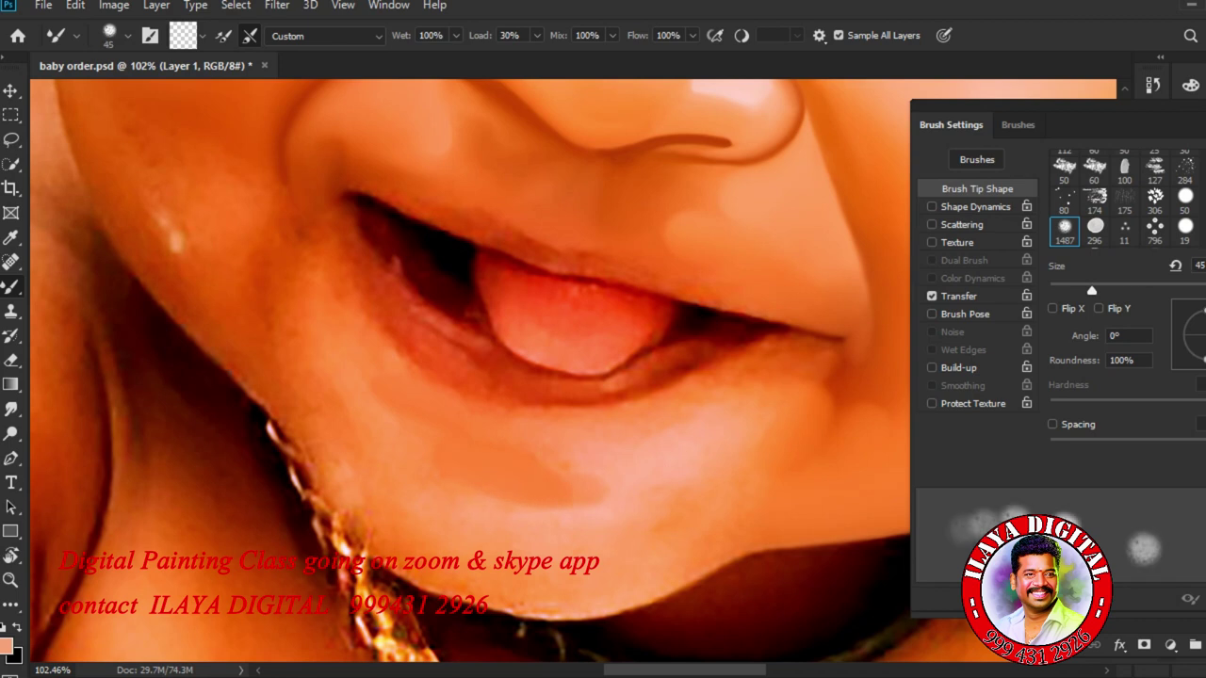
key("r")
key("bracketleft")
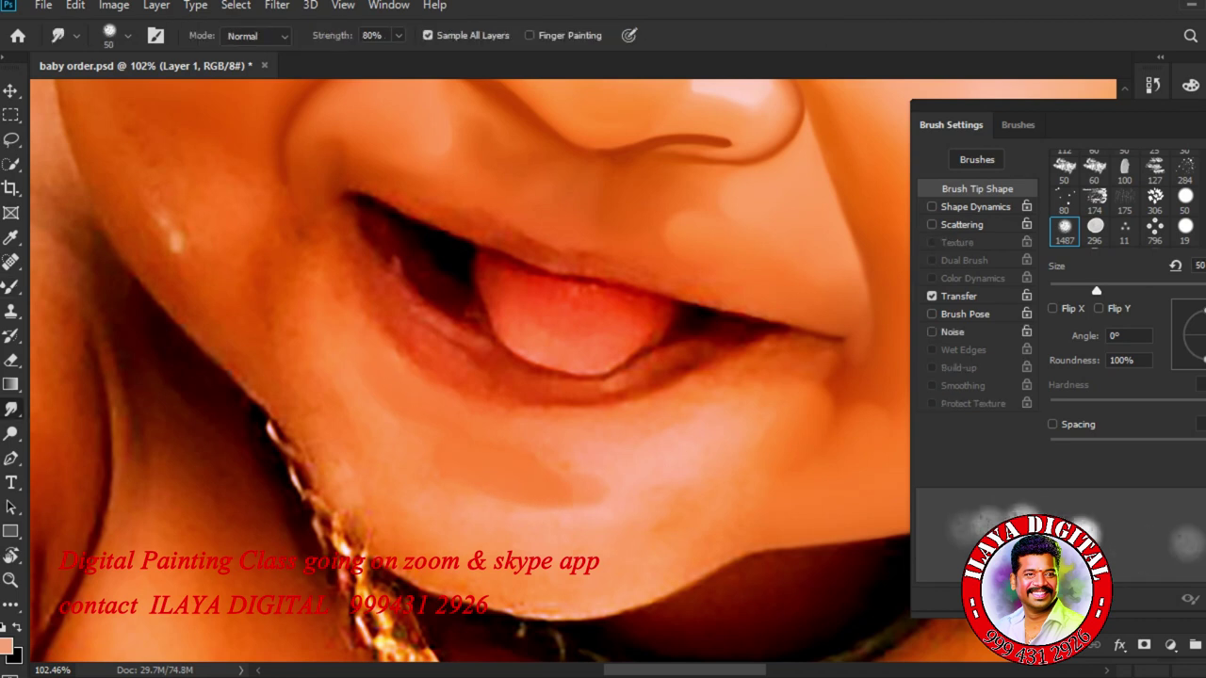
key("ctrl")
key("bracketleft")
key("bracketleft")
key("bracketleft")
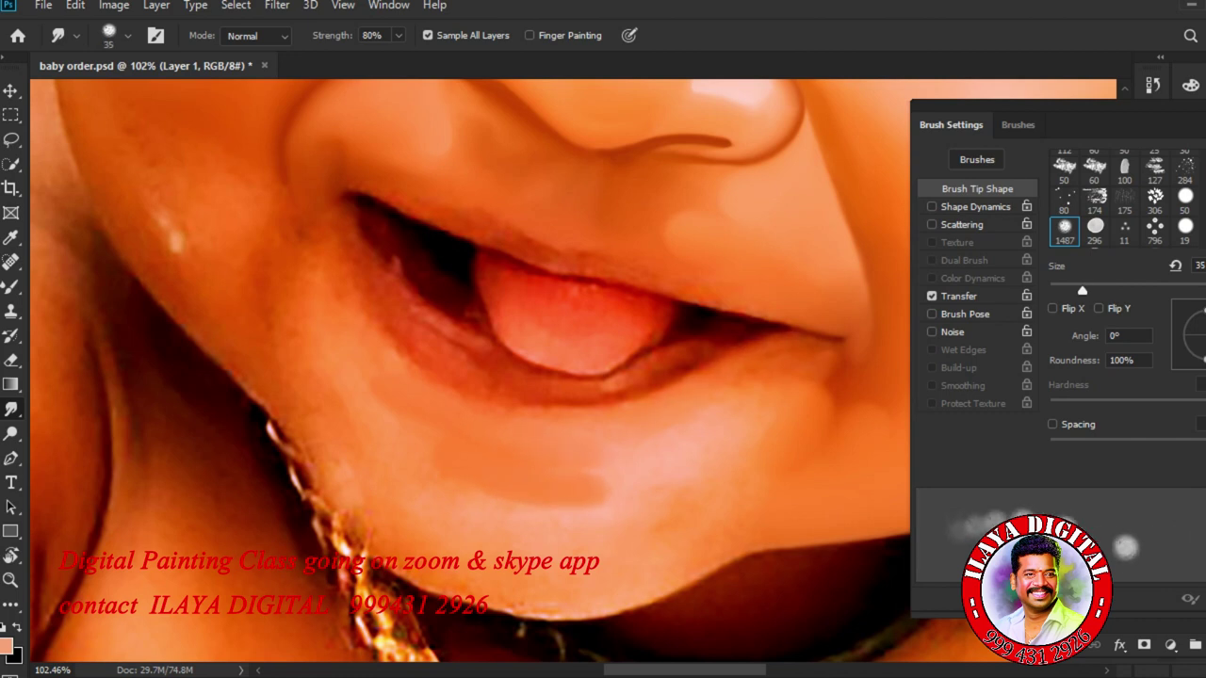
left_click(1052, 424)
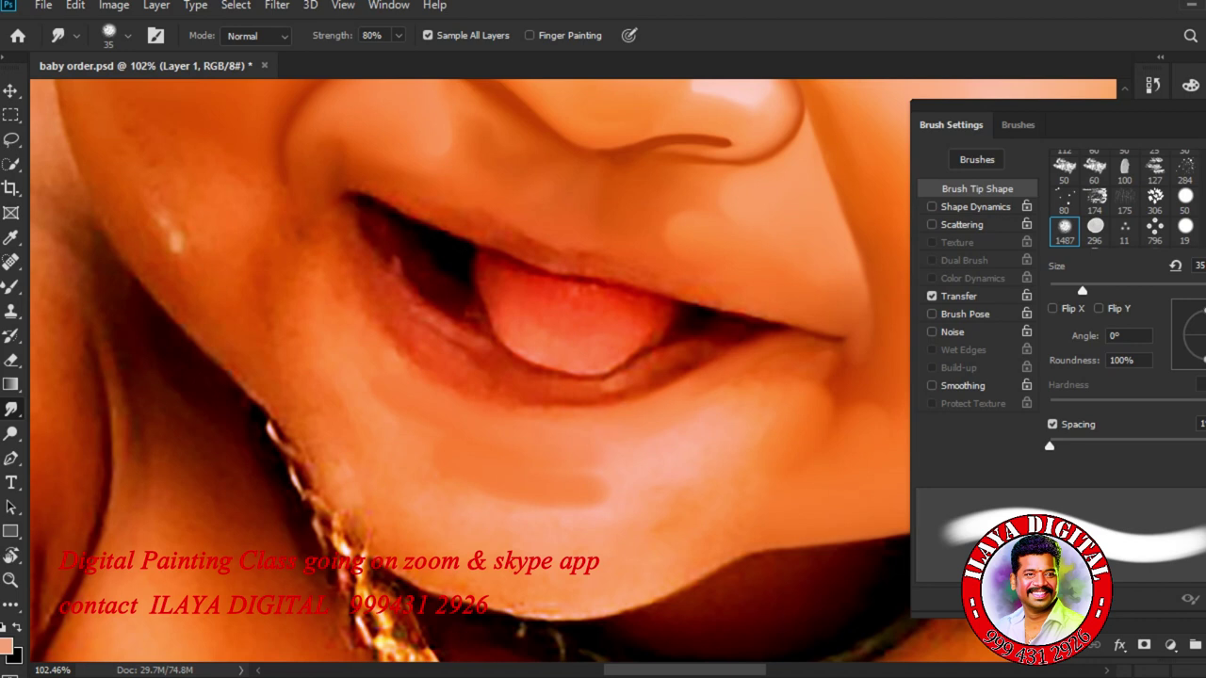
left_click(1053, 424)
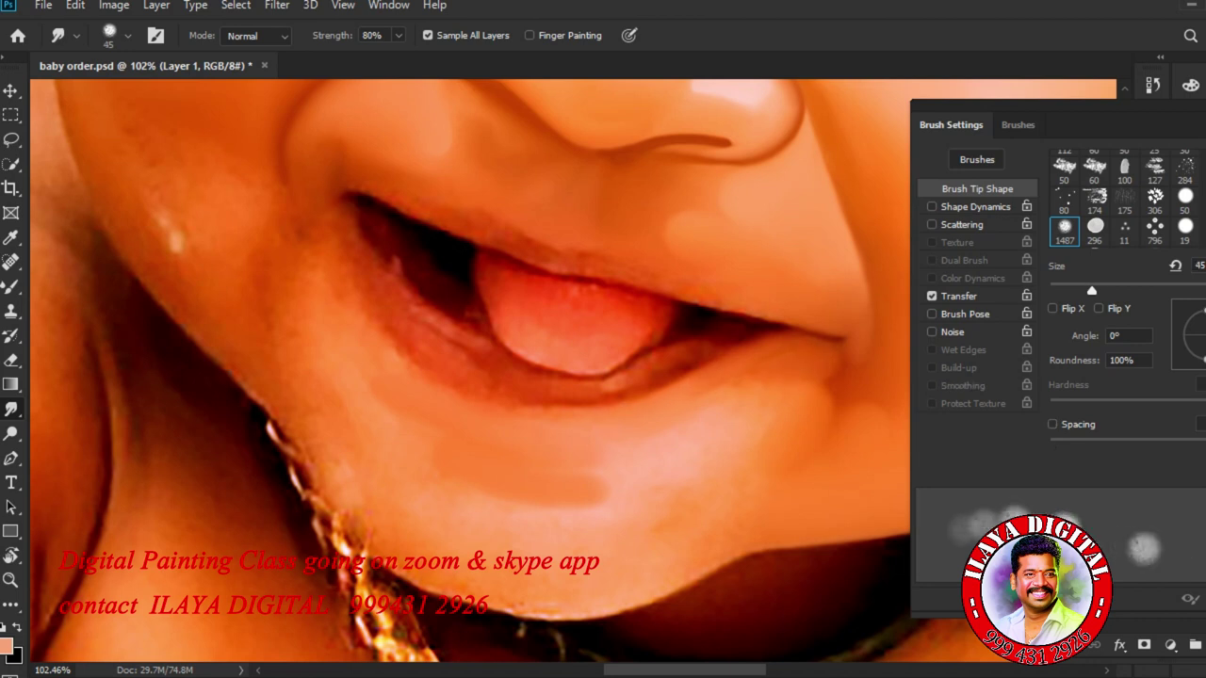
Hide the brush settings and smudge the light highlight on the chin below the right-hand mouth corner at 50 px.
scroll(773, 405, "up", 2)
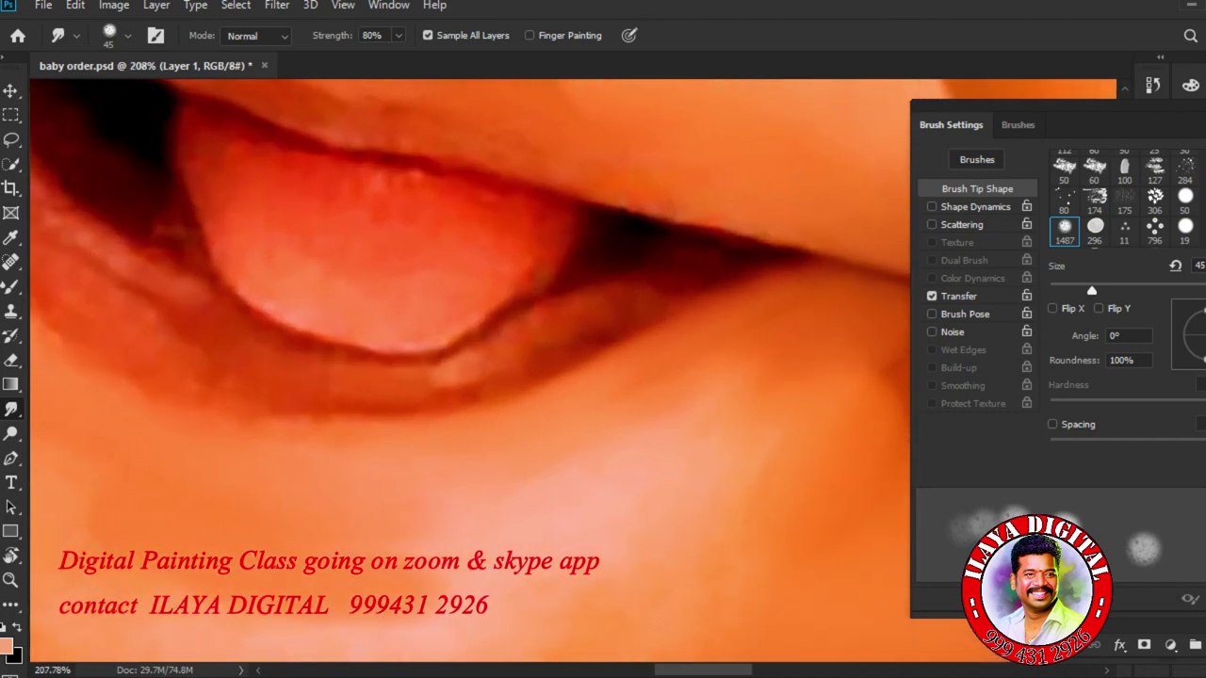
key("F5")
key("bracketleft")
key("bracketright")
key("bracketright")
key("bracketright")
key("bracketright")
left_click_drag(921, 373, 889, 388)
left_click_drag(626, 466, 740, 409)
left_click_drag(462, 533, 407, 537)
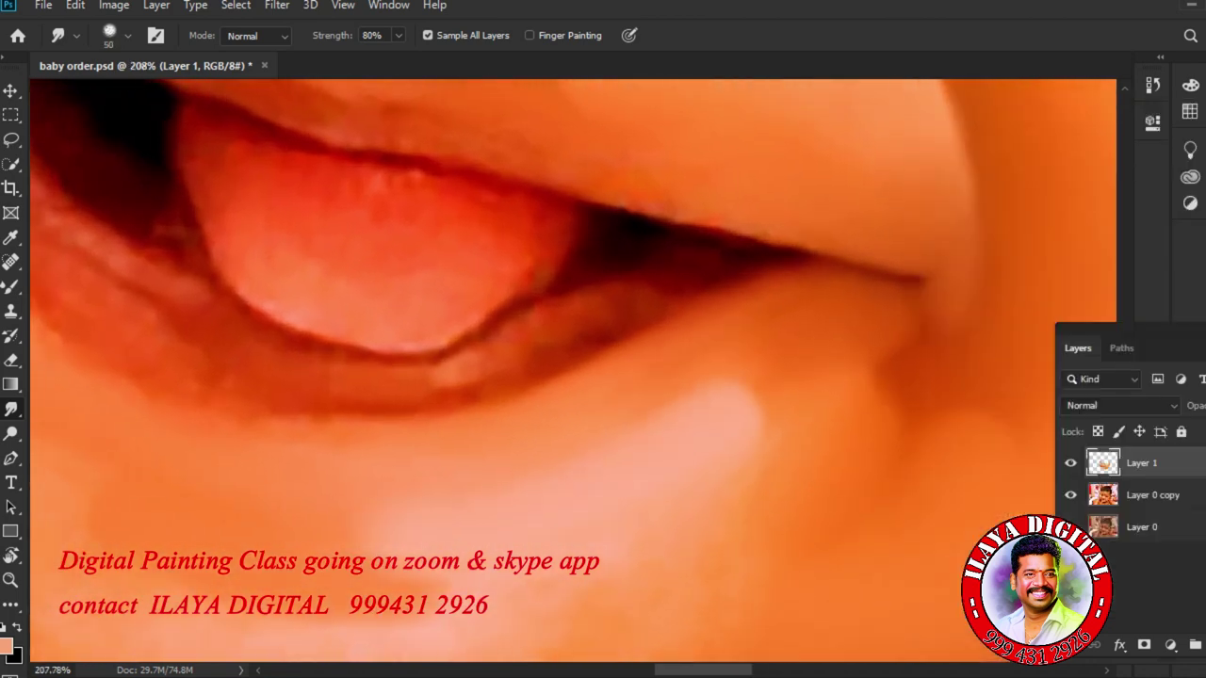
Smooth the skin along the lower lip's underside and the inner end of the chin highlight with a 60 px Smudge brush.
left_click_drag(520, 397, 248, 422)
left_click_drag(419, 535, 360, 536)
key("bracketright")
left_click_drag(401, 600, 432, 601)
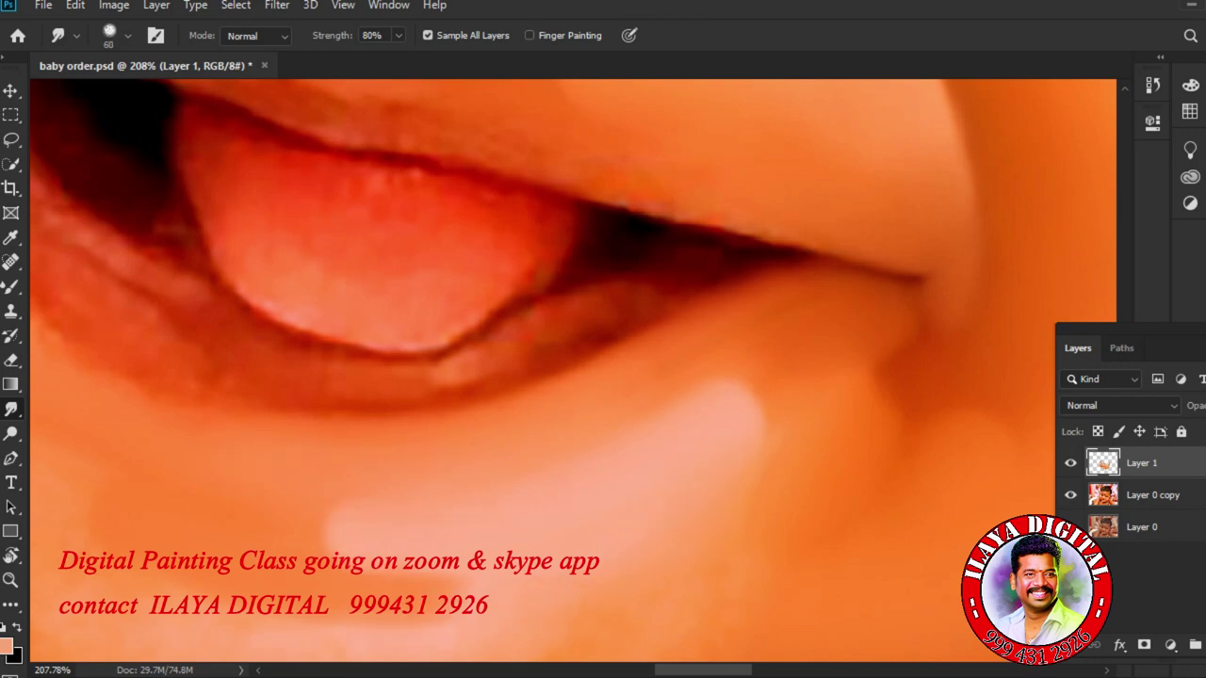
Smooth the chin between the light highlight and the right-hand jaw edge with the Smudge tool at 70 px.
scroll(572, 322, "down", 5)
mouse_move(461, 598)
left_mouse_down()
mouse_move(678, 523)
mouse_move(801, 463)
left_mouse_up()
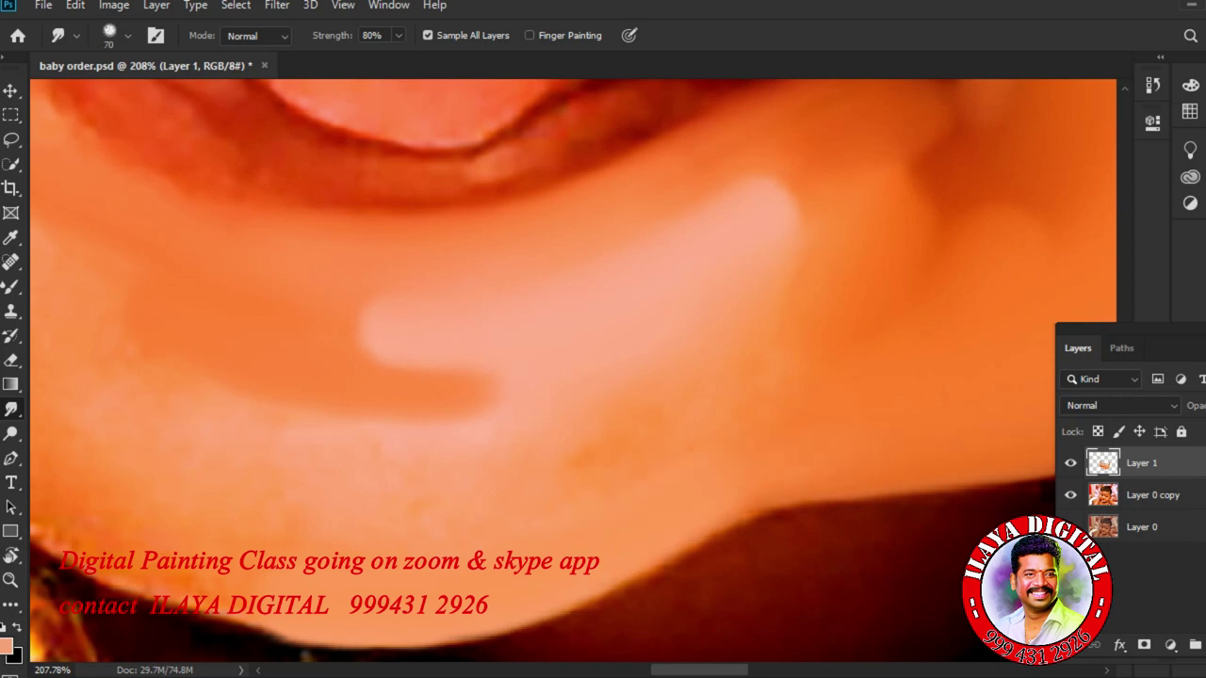
left_click_drag(584, 467, 697, 377)
Smooth the left-hand side of the chin and its lower edge above the chain with the Smudge tool at up to 70 px.
mouse_move(362, 329)
left_mouse_down()
mouse_move(707, 358)
mouse_move(790, 323)
left_mouse_up()
key("bracketleft")
key("bracketleft")
key("bracketleft")
mouse_move(415, 476)
left_mouse_down()
mouse_move(364, 429)
mouse_move(252, 206)
left_mouse_up()
key("bracketleft")
mouse_move(302, 273)
left_mouse_down()
mouse_move(405, 485)
mouse_move(448, 523)
mouse_move(561, 577)
mouse_move(735, 622)
left_mouse_up()
mouse_move(603, 595)
left_mouse_down()
mouse_move(745, 617)
mouse_move(733, 626)
left_mouse_up()
key("bracketright")
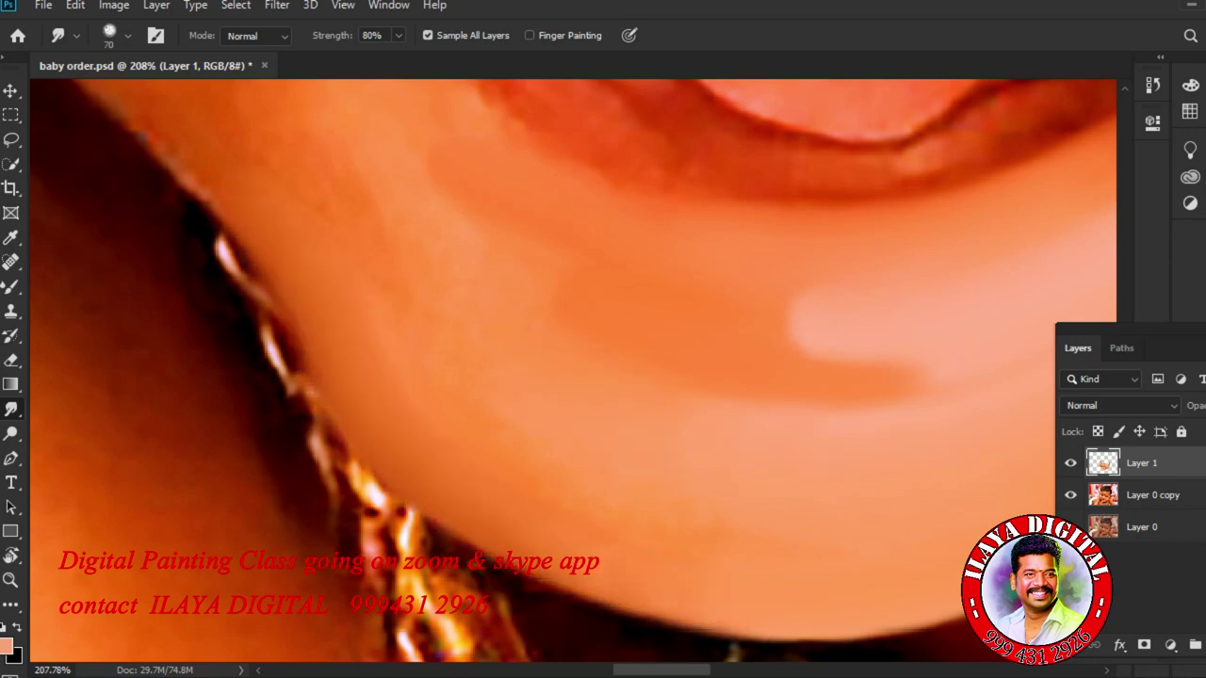
Blend the blotches between the left-hand jaw edge and the lower lip with the Smudge tool at about 45 px.
key("bracketleft")
key("bracketleft")
key("bracketleft")
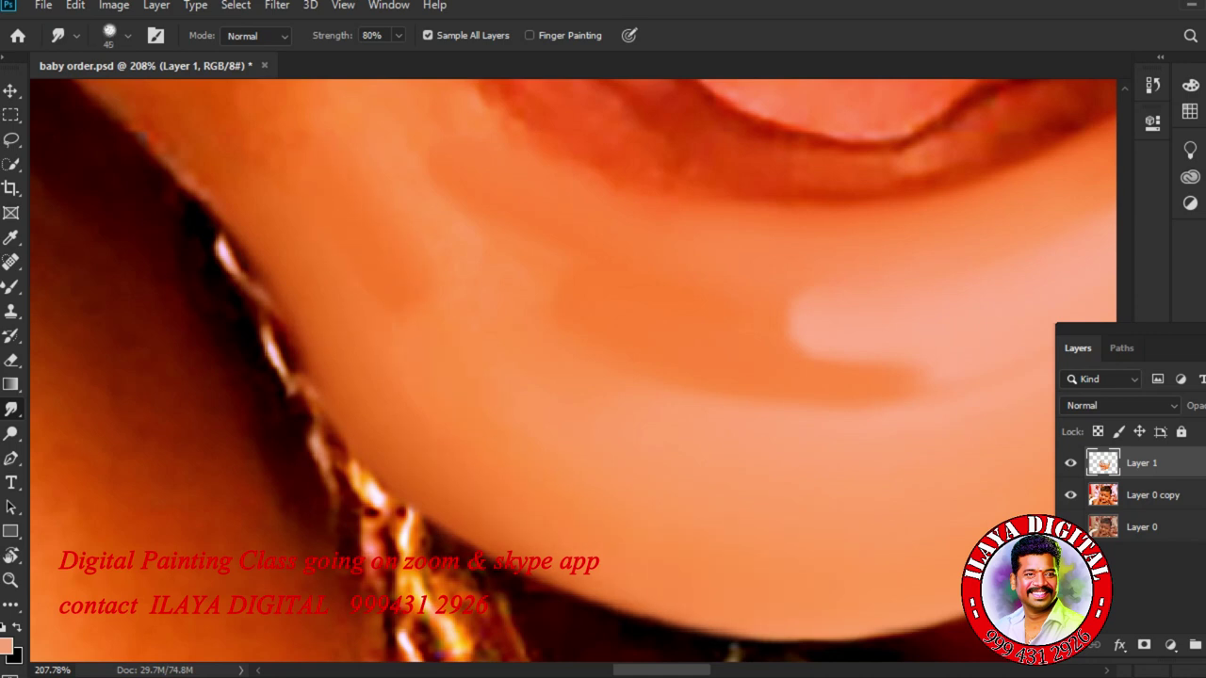
key("bracketright")
left_click_drag(628, 579, 556, 578)
mouse_move(716, 490)
left_mouse_down()
mouse_move(759, 492)
mouse_move(714, 492)
mouse_move(767, 504)
mouse_move(716, 500)
left_mouse_up()
Add a new layer above Layer 1 and hide Layer 1.
key("ctrl+shift+n")
key("Return")
left_click(1071, 495)
Smooth the chin and the left-hand jaw edge above the chain on the new layer with the Smudge tool at 60 to 70 px.
scroll(819, 499, "up", 2)
left_click_drag(495, 528, 608, 529)
key("F5")
key("F5")
key("bracketright")
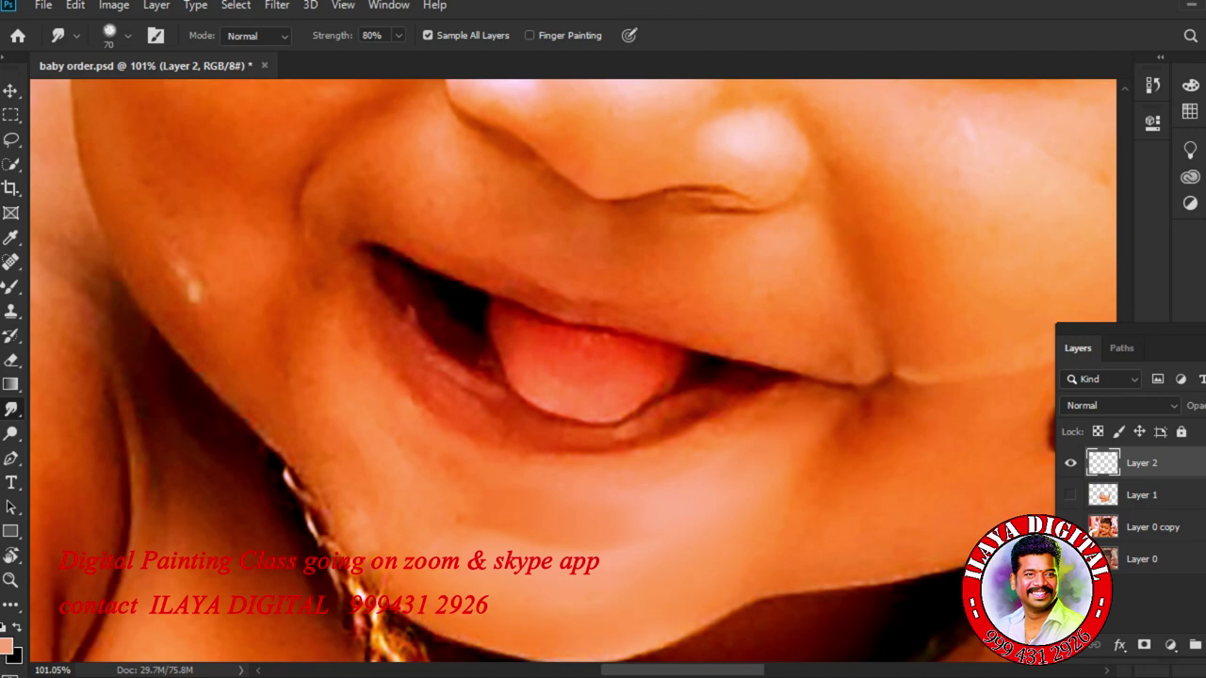
key("bracketleft")
key("bracketright")
key("bracketleft")
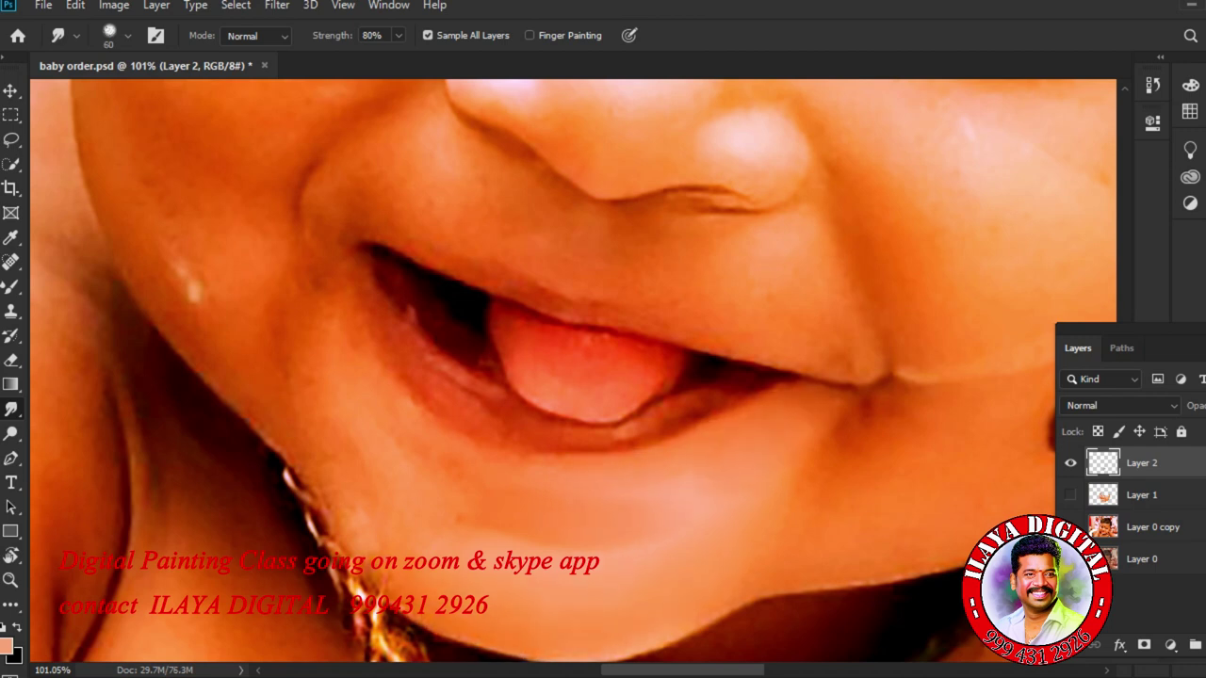
key("bracketright")
left_click_drag(339, 473, 379, 586)
left_click_drag(319, 452, 373, 573)
left_click_drag(360, 501, 402, 583)
key("bracketright")
left_click_drag(484, 545, 444, 535)
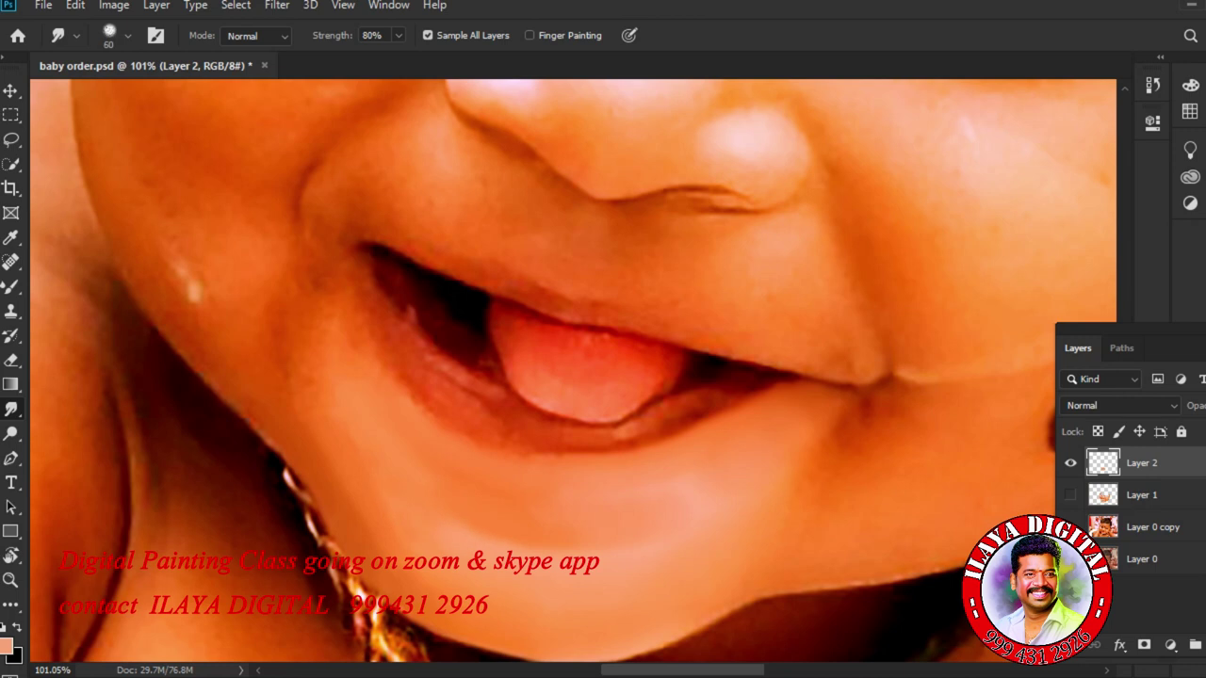
Show Layer 1 again and merge it with Layer 2.
key("bracketleft")
key("bracketleft")
left_click(1070, 494)
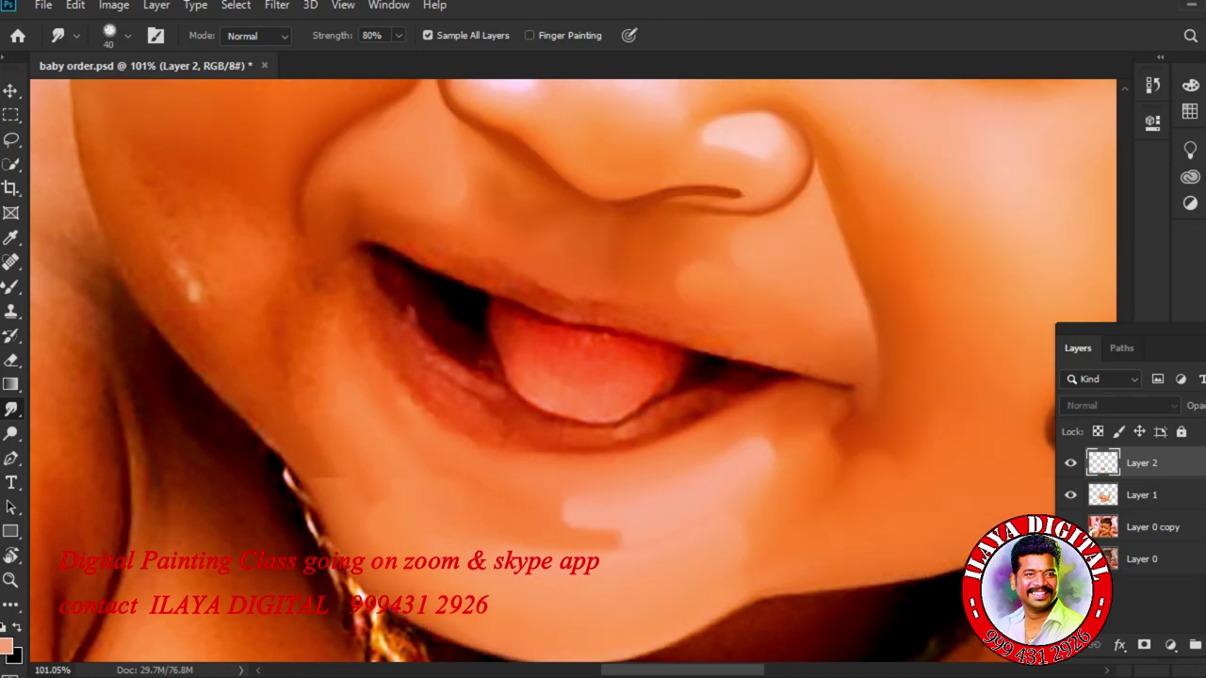
key("e")
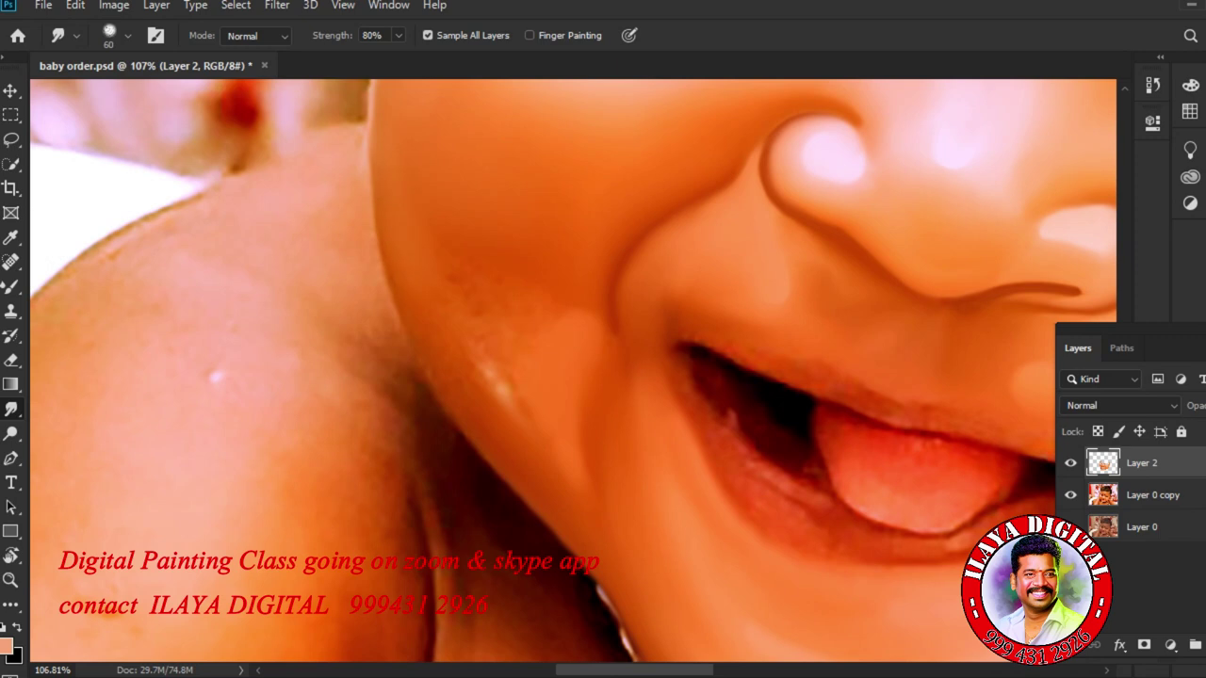
Blend the bright speckled highlight on the left-hand lower cheek into one soft streak with the Smudge tool at 35 px.
left_click_drag(572, 411, 650, 419)
key("[")
key("[")
key("[")
key("[")
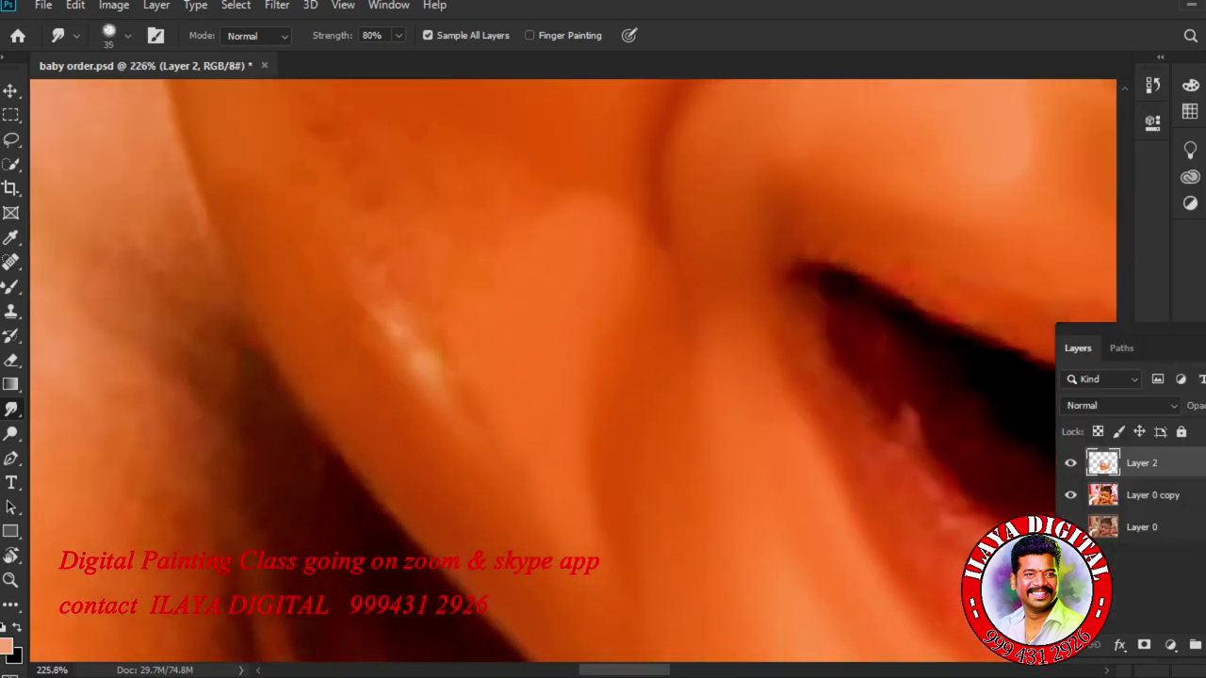
key("bracketright")
key("[")
mouse_move(424, 362)
left_mouse_down()
mouse_move(392, 300)
mouse_move(459, 412)
mouse_move(389, 289)
left_mouse_up()
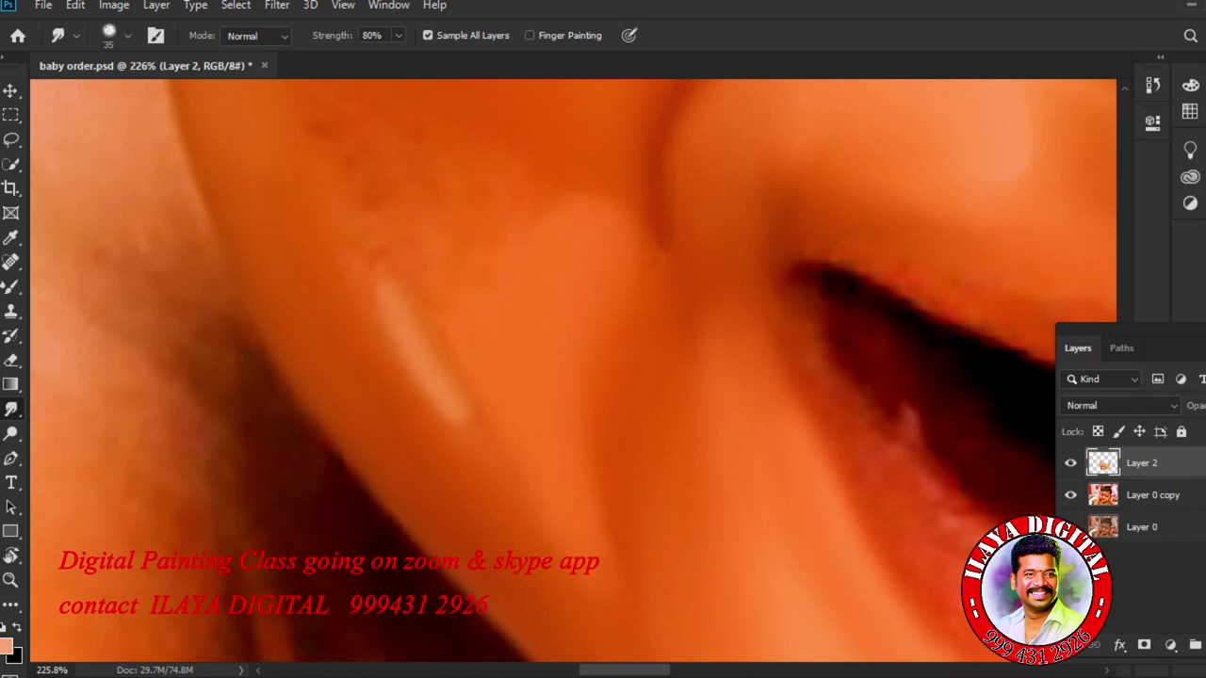
left_click_drag(391, 293, 367, 253)
left_click_drag(445, 389, 475, 444)
left_click_drag(581, 348, 618, 367)
Smooth the blotches on the left-hand cheek above the highlight streak with the Smudge tool at 60 to 70 px.
scroll(573, 371, "up", 4)
scroll(572, 371, "down", 4)
key("bracketright")
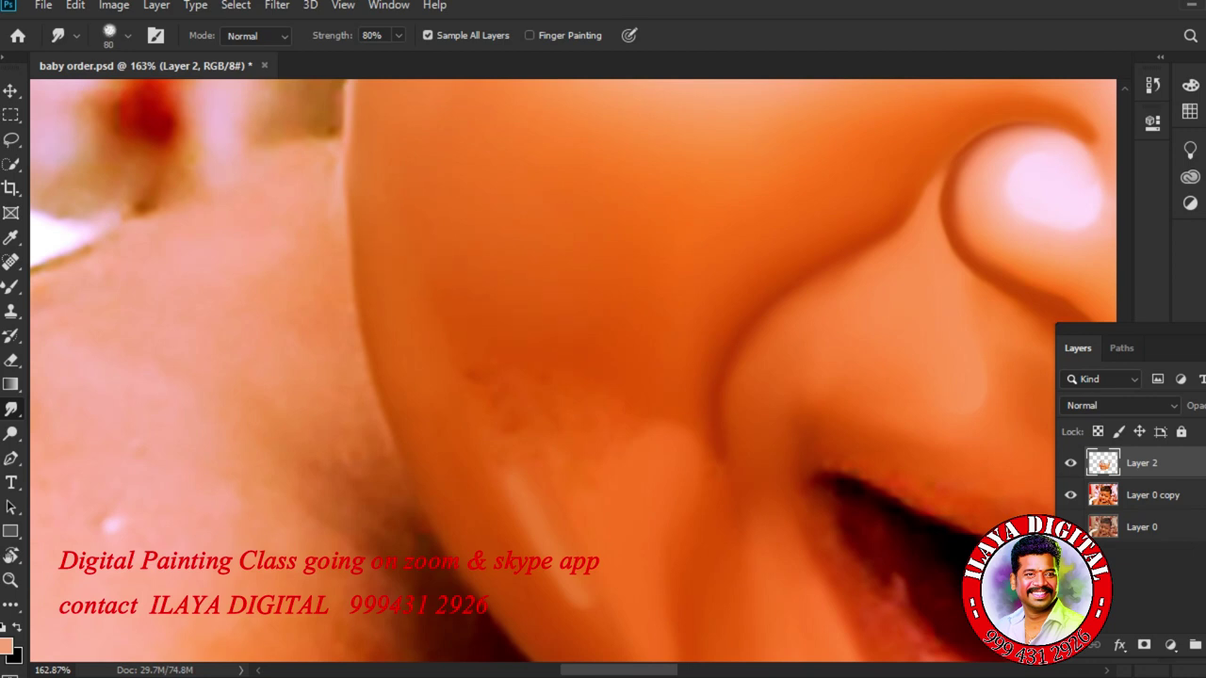
left_click_drag(539, 446, 477, 375)
left_click_drag(499, 457, 520, 495)
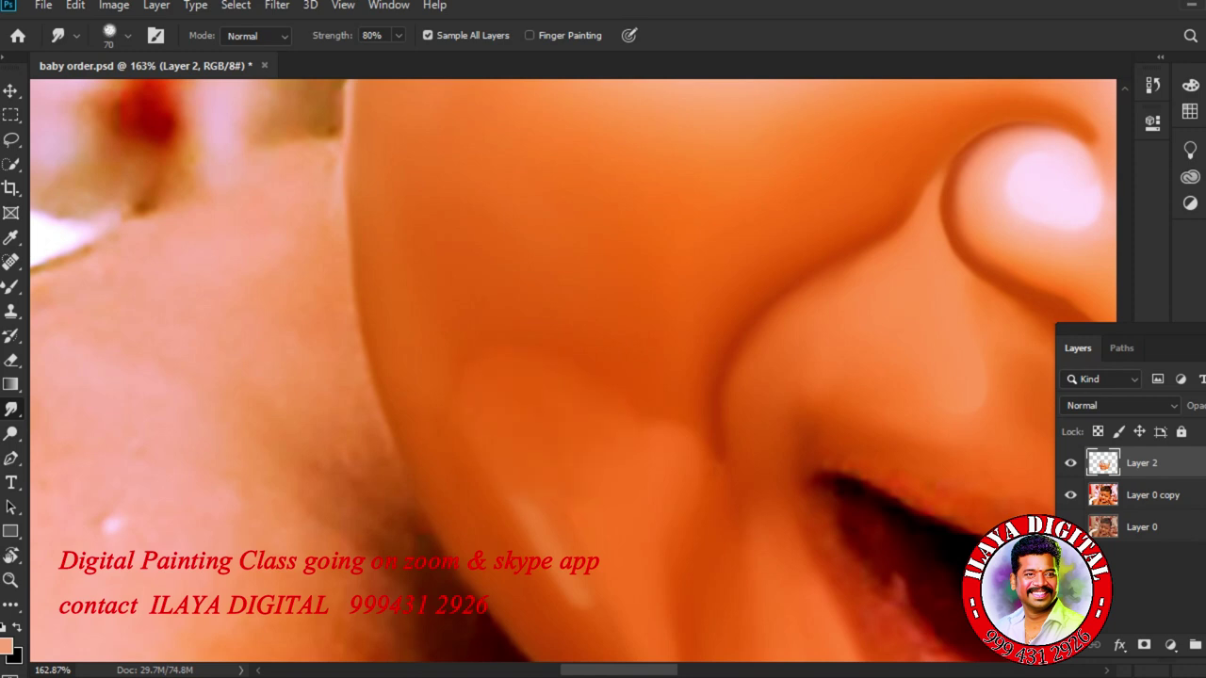
key("bracketright")
left_click_drag(652, 441, 586, 415)
mouse_move(664, 463)
left_mouse_down()
mouse_move(516, 460)
mouse_move(673, 519)
mouse_move(429, 471)
left_mouse_up()
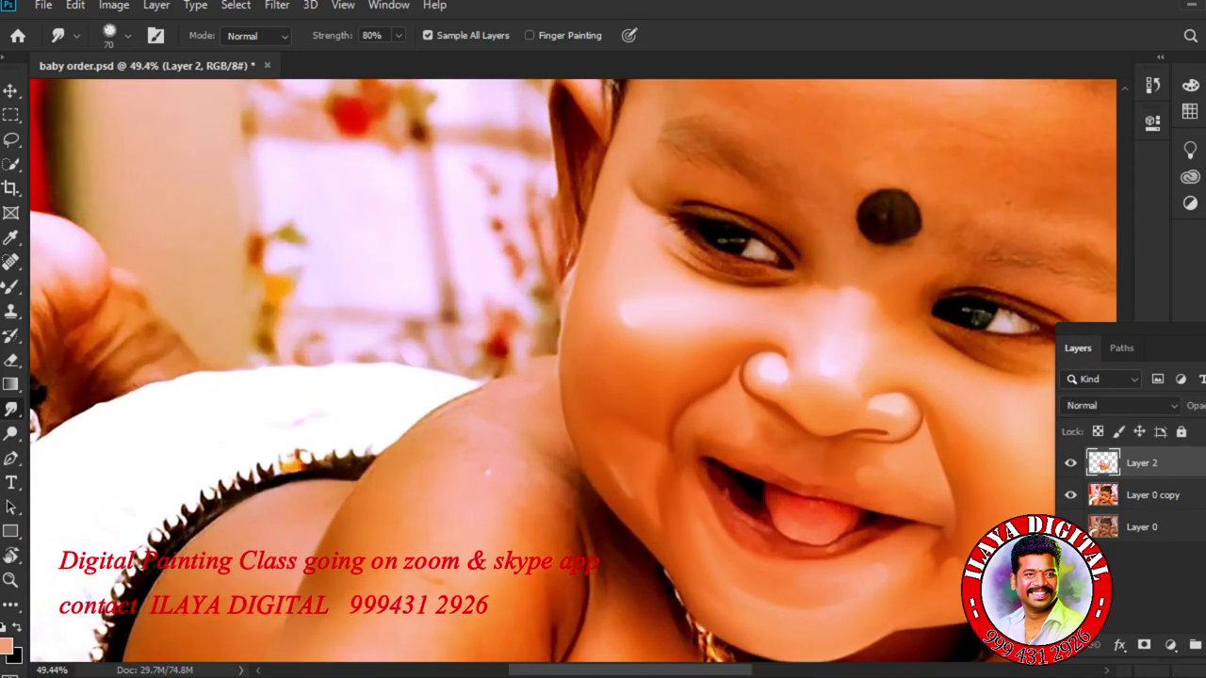
Add a new layer above Layer 2 and hide Layer 2.
scroll(708, 435, "up", 3)
left_click_drag(709, 471, 622, 340)
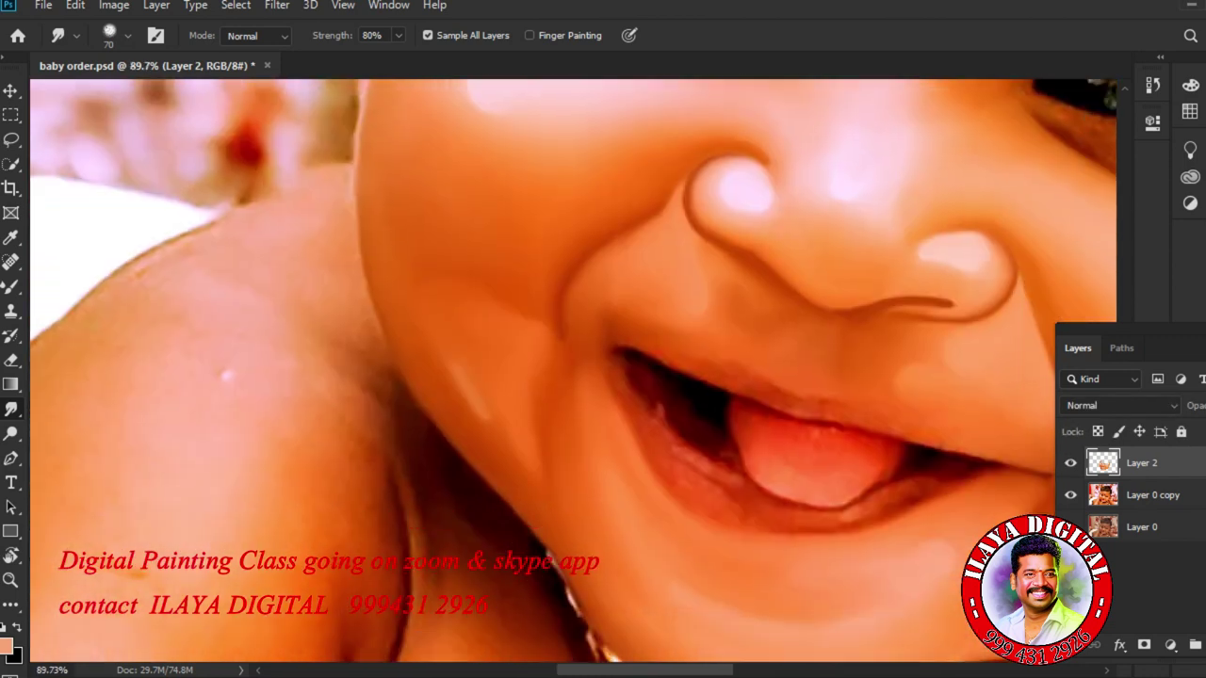
key("ctrl+shift+n")
key("Return")
left_click(1071, 495)
Smooth the left-hand cheek and its outer edge on the new layer with the Smudge tool at 90 to 125 px.
left_click_drag(582, 409, 657, 417)
left_click_drag(603, 377, 772, 567)
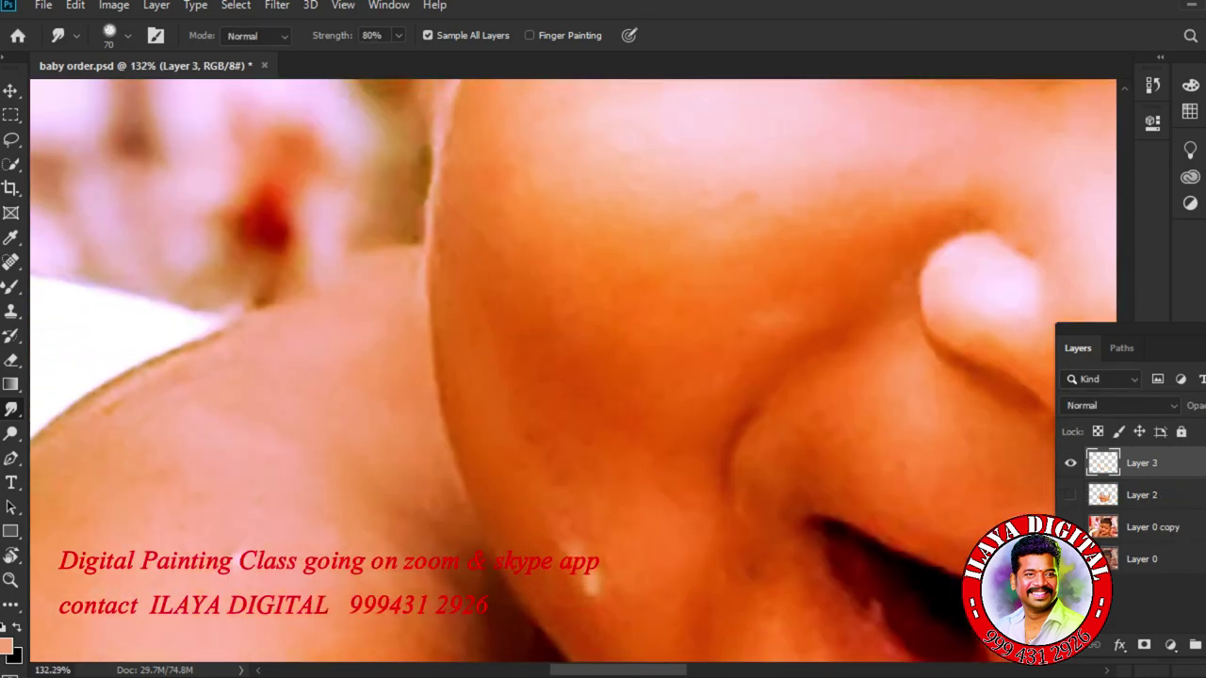
mouse_move(490, 471)
left_mouse_down()
mouse_move(517, 537)
mouse_move(560, 603)
mouse_move(580, 613)
left_mouse_up()
key("bracketright")
key("bracketright")
key("bracketright")
key("bracketright")
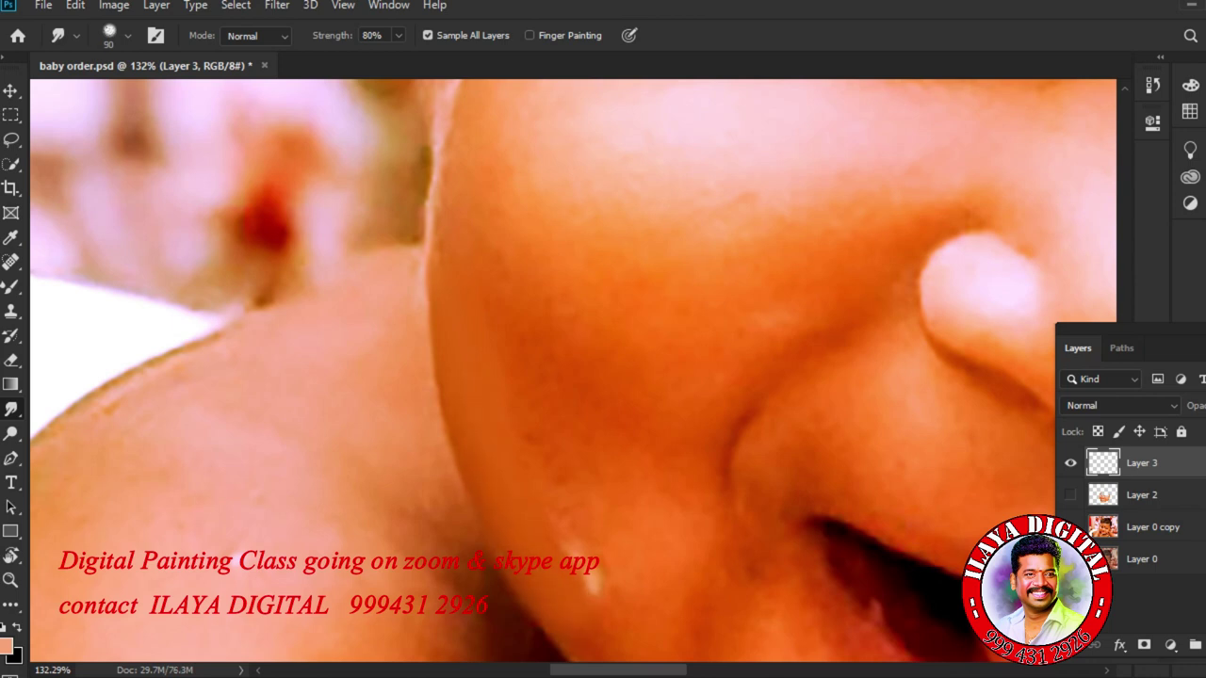
key("bracketright")
key("bracketright")
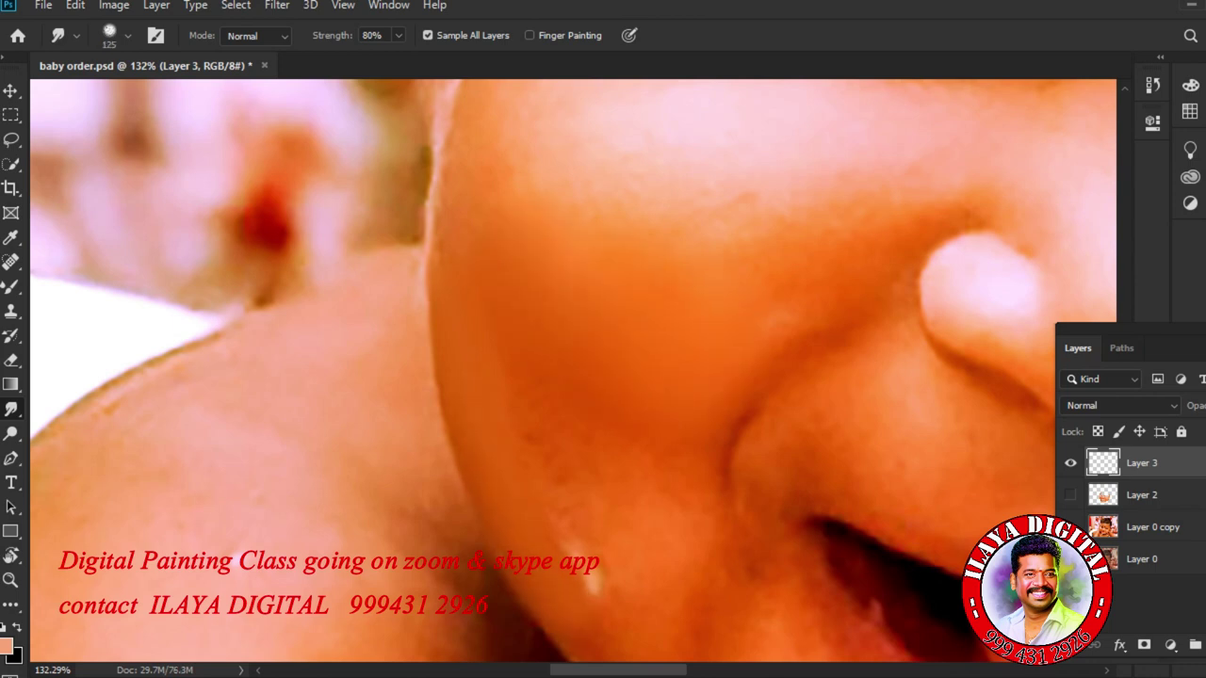
Blend the speckles and bright spot on the left-hand lower cheek into the skin with the Smudge tool at up to 100 px.
key("bracketleft")
key("bracketleft")
key("bracketleft")
key("bracketleft")
key("bracketleft")
left_click_drag(576, 551, 612, 593)
left_click_drag(532, 439, 567, 479)
key("bracketleft")
left_click_drag(573, 537, 617, 622)
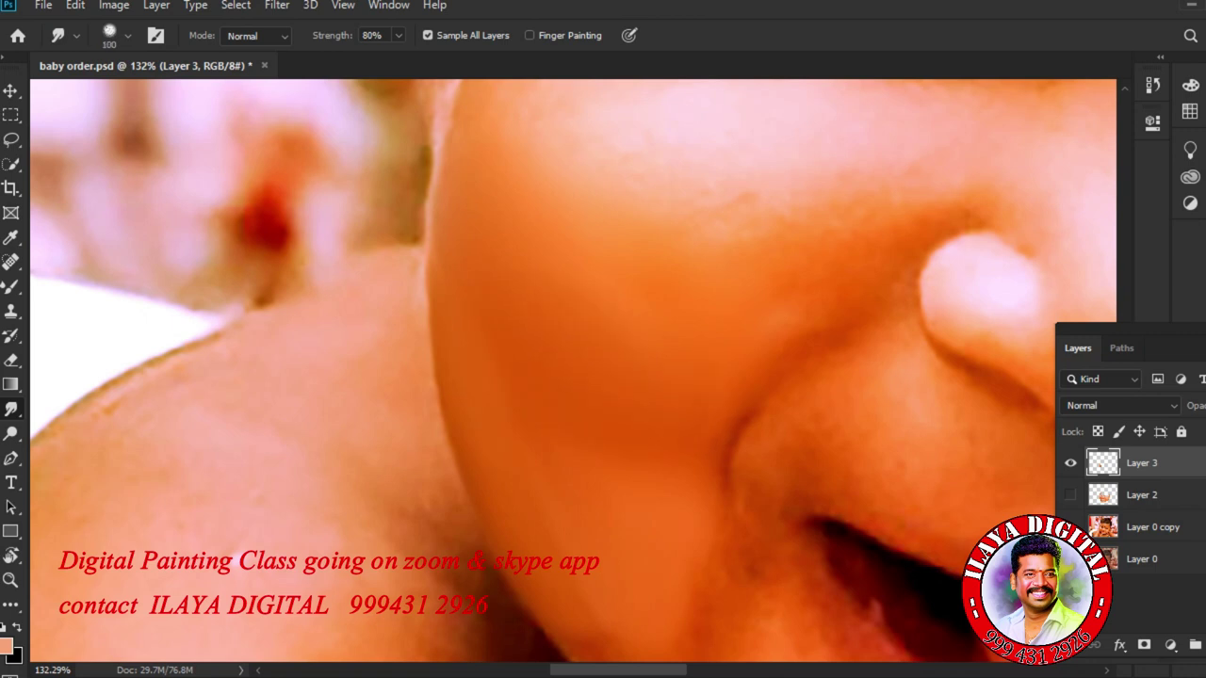
left_click_drag(652, 491, 658, 466)
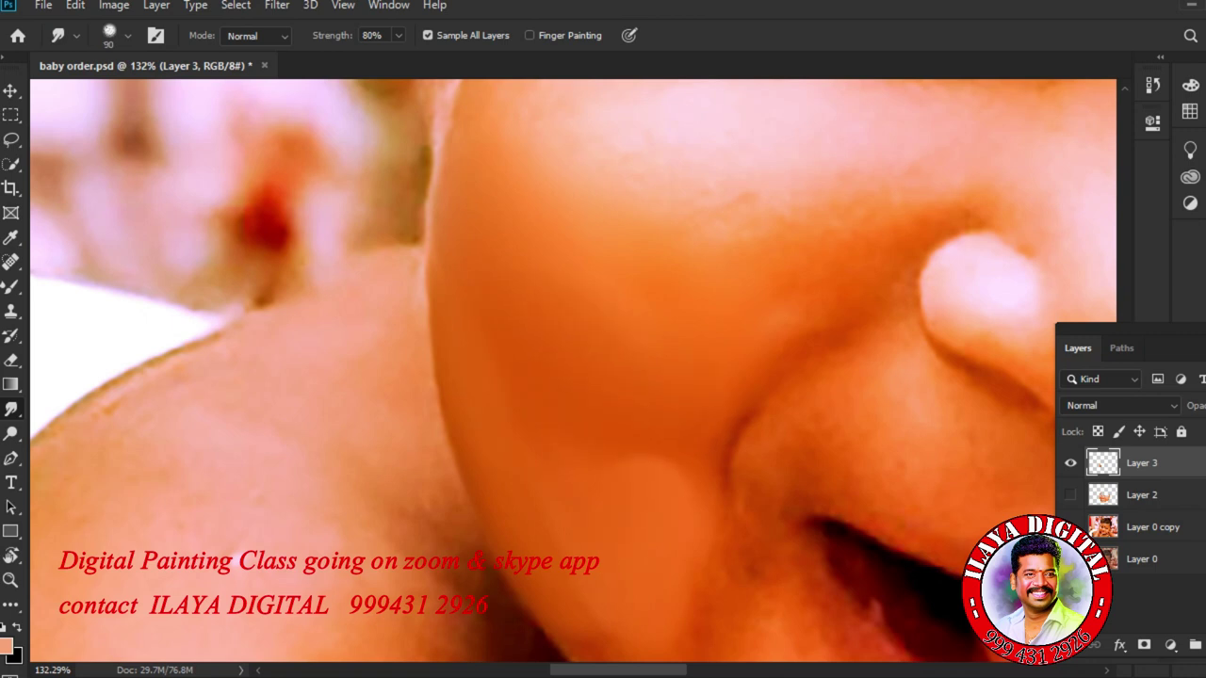
Smooth the left-hand jaw and the fold beside the mouth corner with the Smudge tool at 45 to 50 px.
scroll(481, 226, "down", 6)
scroll(683, 452, "up", 4)
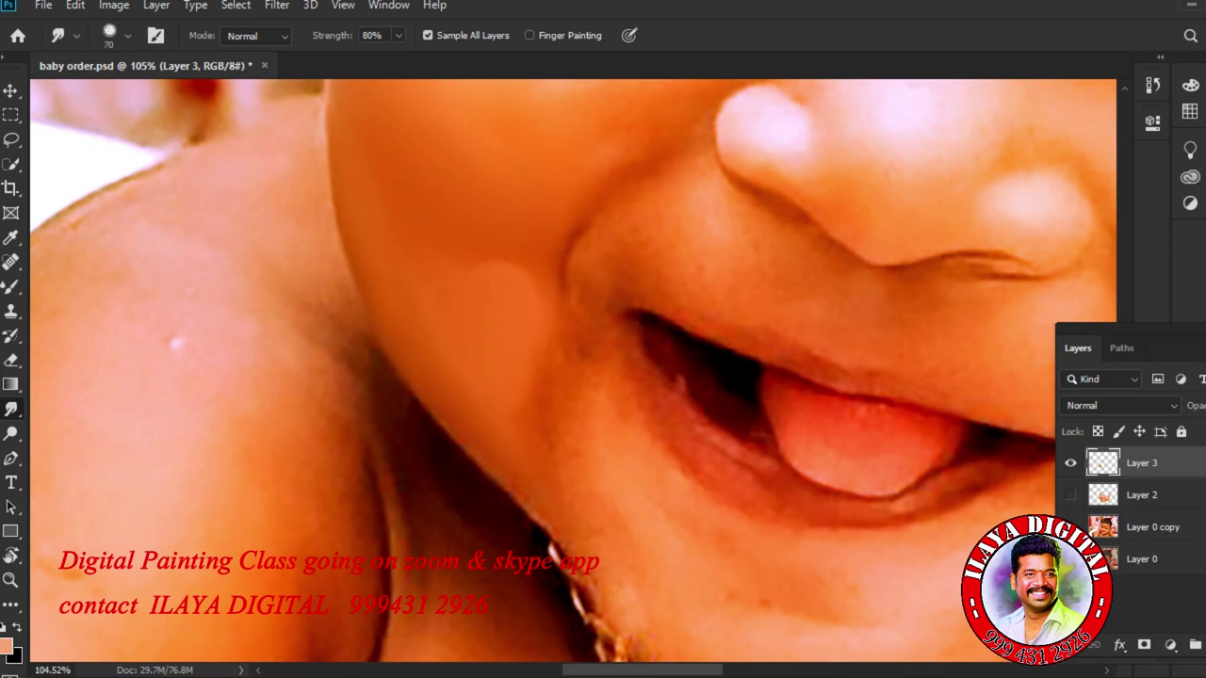
key("bracketleft")
key("bracketleft")
key("bracketleft")
key("bracketleft")
key("bracketright")
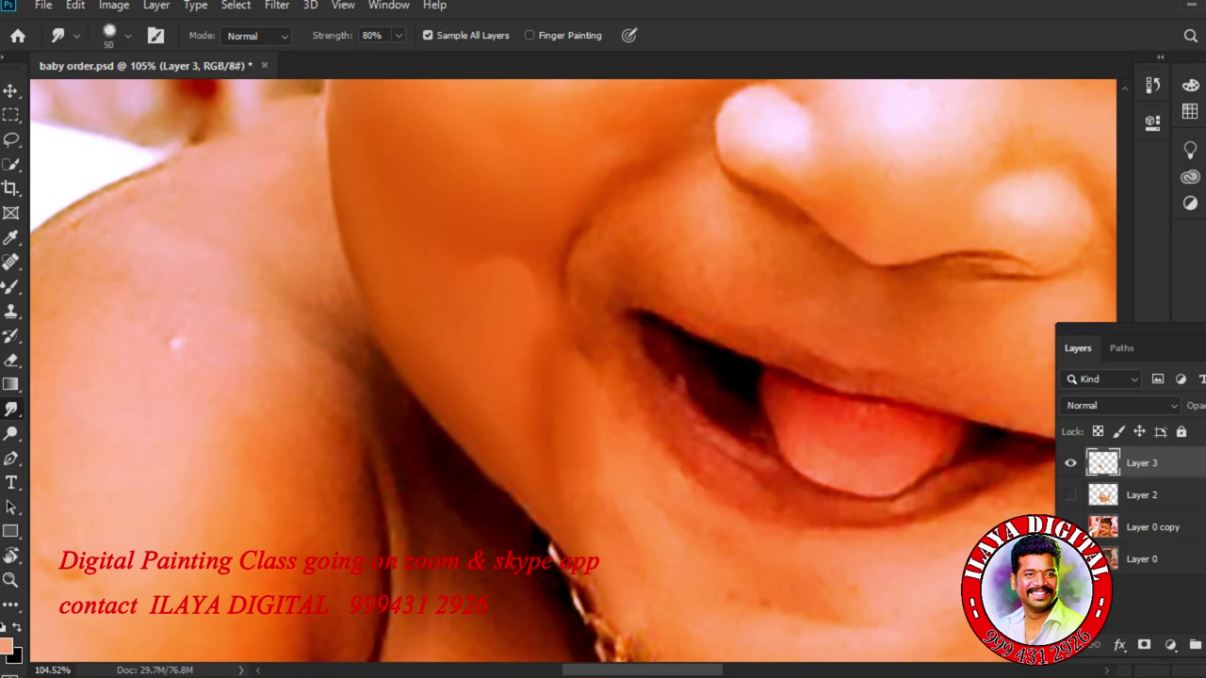
key("bracketleft")
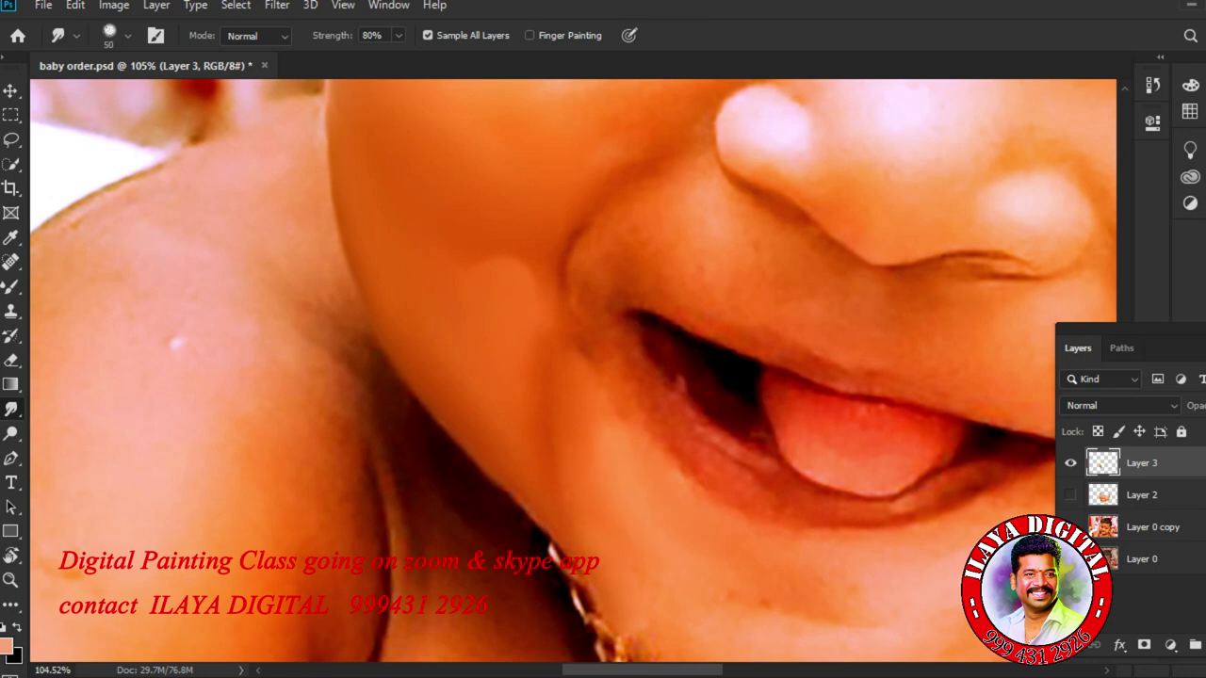
mouse_move(569, 249)
left_mouse_down()
mouse_move(577, 290)
mouse_move(608, 306)
mouse_move(596, 364)
left_mouse_up()
Show Layer 2 and erase the overlapping smudged patches near the left-hand jaw and mouth corner on Layer 3 with a 90 px eraser.
left_click(1070, 494)
scroll(777, 427, "down", 3)
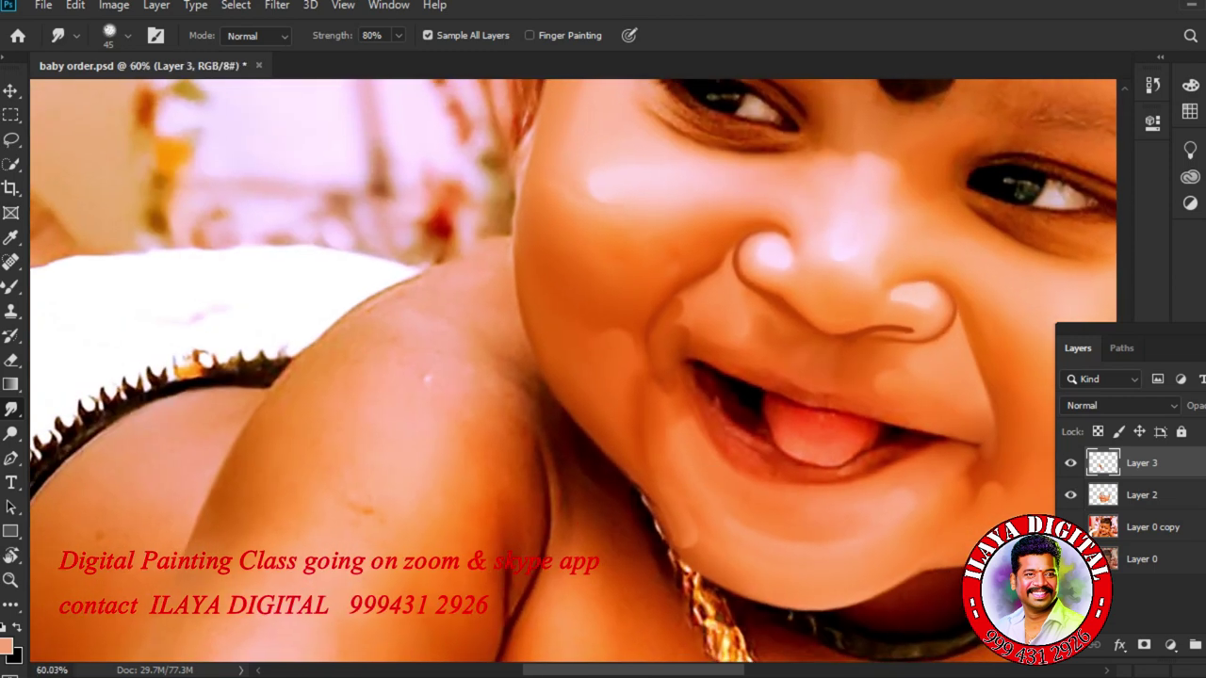
key("e")
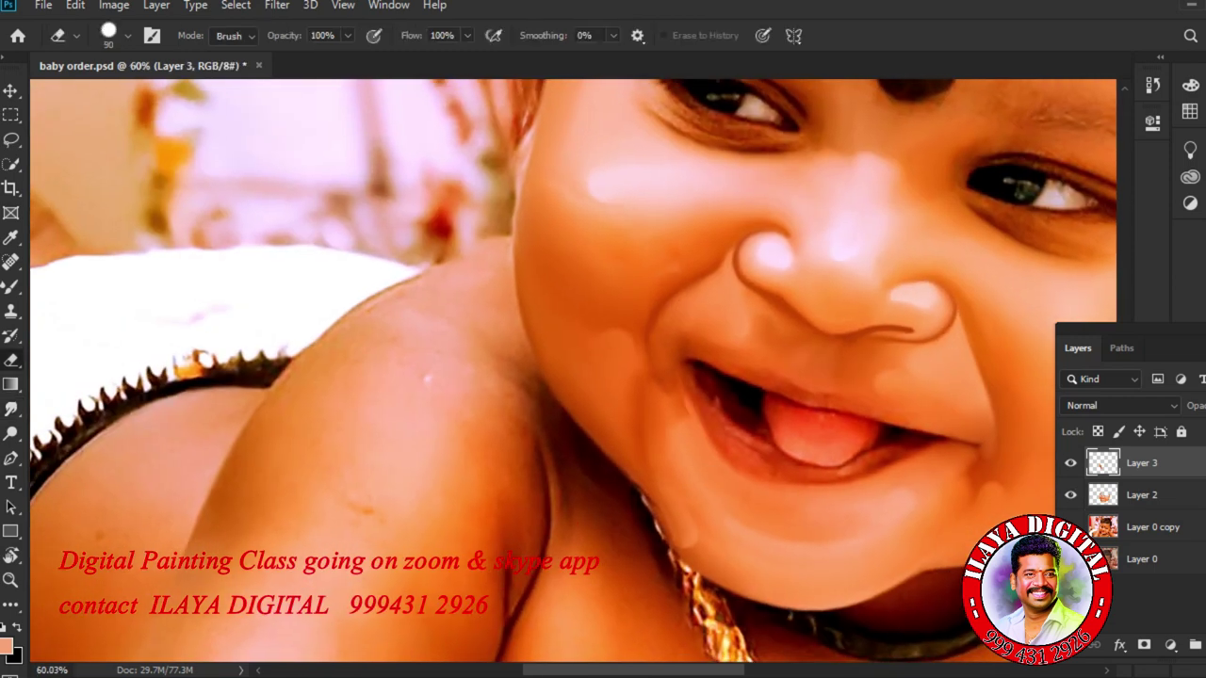
left_click_drag(681, 535, 665, 496)
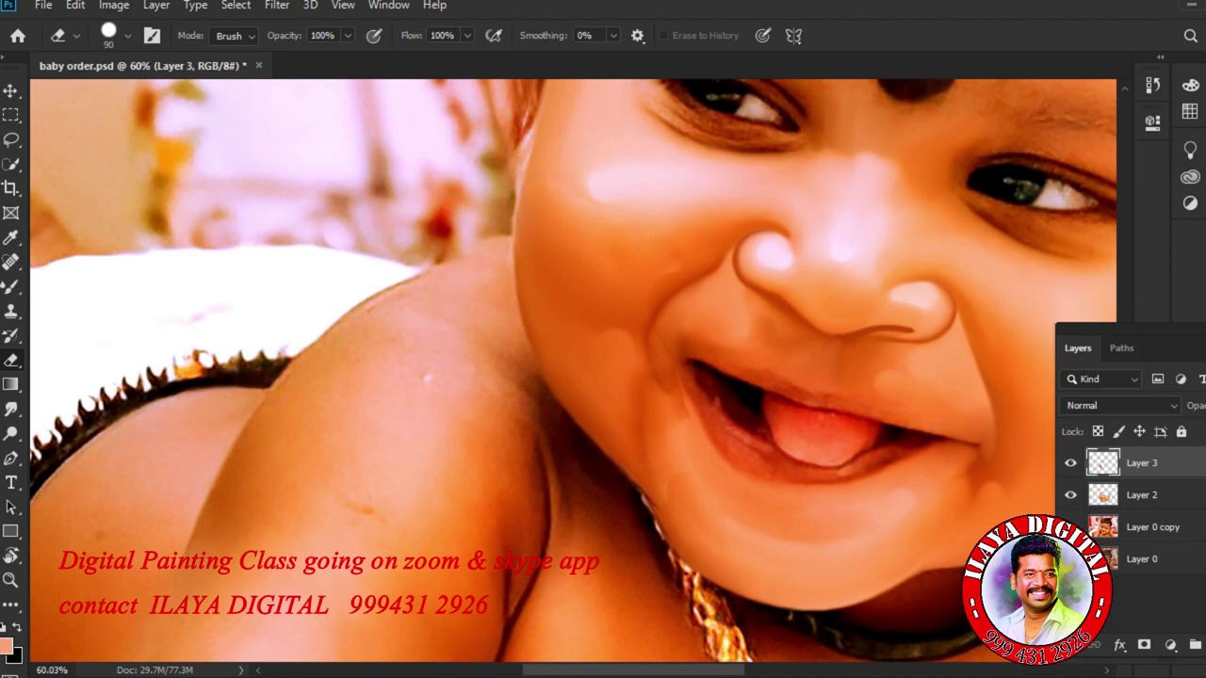
mouse_move(749, 400)
left_mouse_down()
mouse_move(673, 428)
mouse_move(687, 404)
mouse_move(659, 460)
left_mouse_up()
Merge Layer 3 with Layer 2 and save the document.
left_click(1142, 496, "ctrl")
key("ctrl+e")
key("ctrl+s")
Set the Smudge strength to 70% and even out the dark patches on the left-hand cheek at up to 150 px.
key("r")
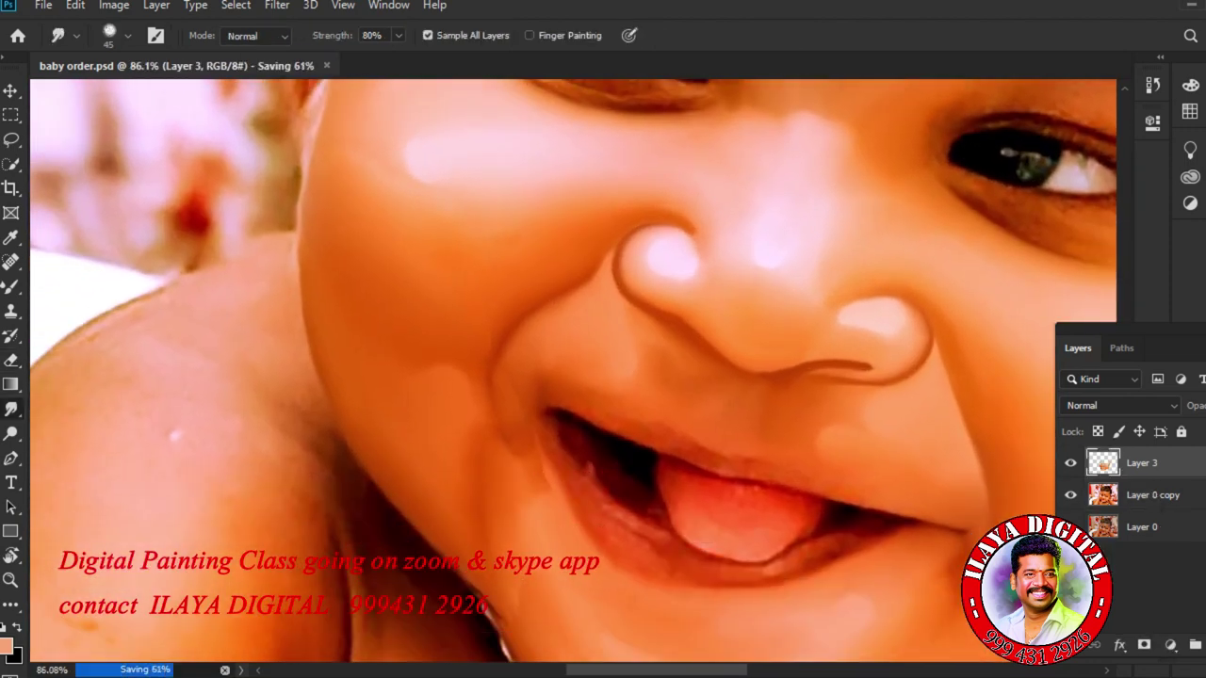
key("7")
key("bracketright")
key("bracketright")
key("bracketright")
key("bracketright")
key("bracketright")
key("bracketright")
key("bracketright")
key("bracketright")
key("bracketleft")
key("bracketleft")
key("bracketleft")
key("bracketleft")
key("bracketleft")
key("bracketright")
key("bracketright")
key("bracketright")
key("bracketright")
key("bracketright")
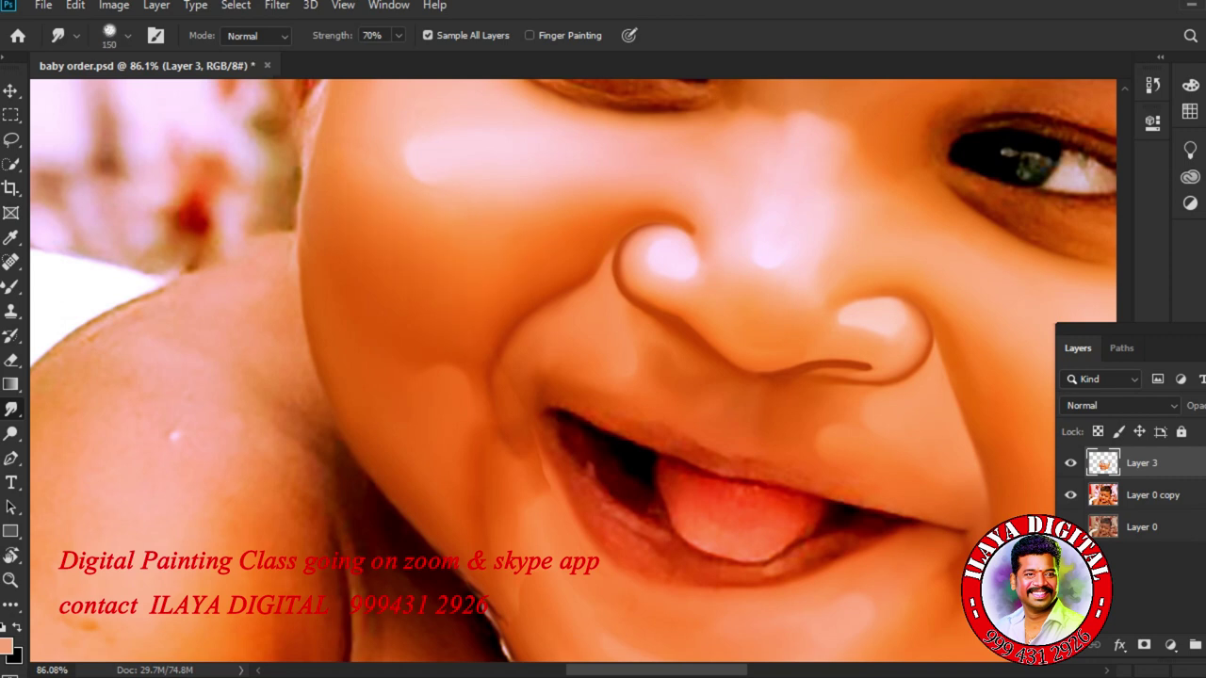
Blend the seam in the fold beside the left-hand mouth corner with the Smudge tool at about 60 px.
key("bracketleft")
key("bracketleft")
key("bracketleft")
key("bracketleft")
key("bracketleft")
key("bracketleft")
key("bracketleft")
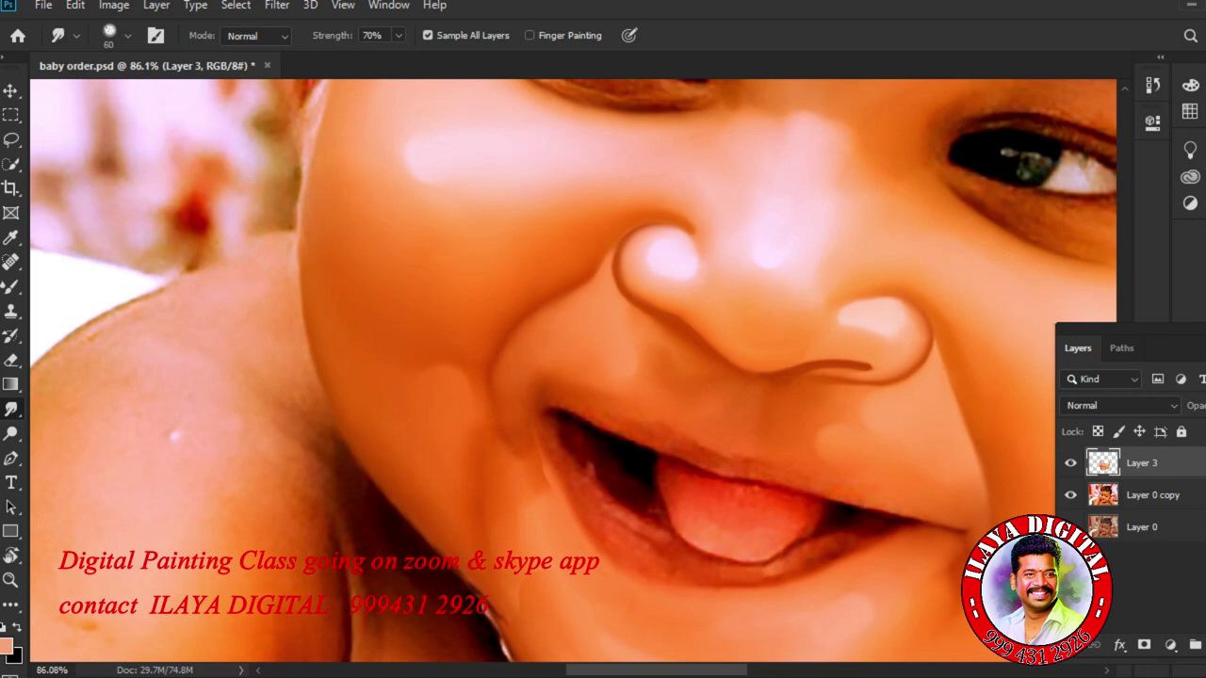
left_click_drag(504, 429, 520, 465)
key("bracketleft")
left_click_drag(524, 441, 533, 464)
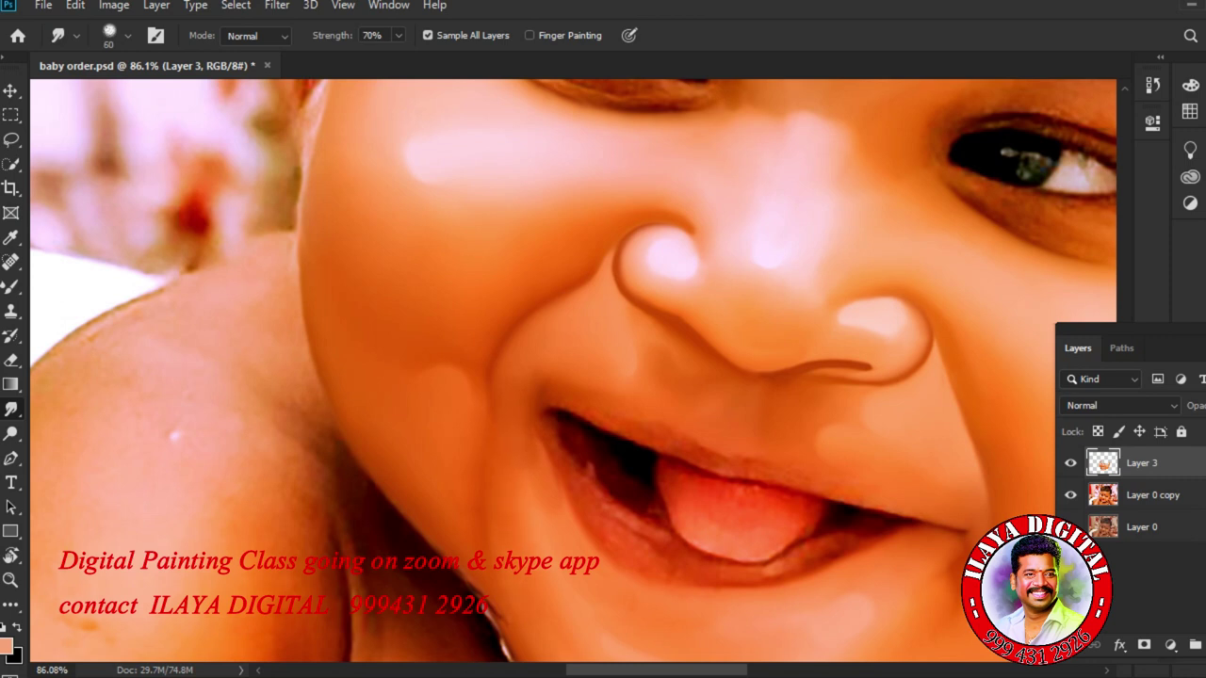
key("bracketright")
Smooth the area around the lower lip and the chin beneath it with the Smudge tool at 45 px.
left_click_drag(622, 471, 528, 295)
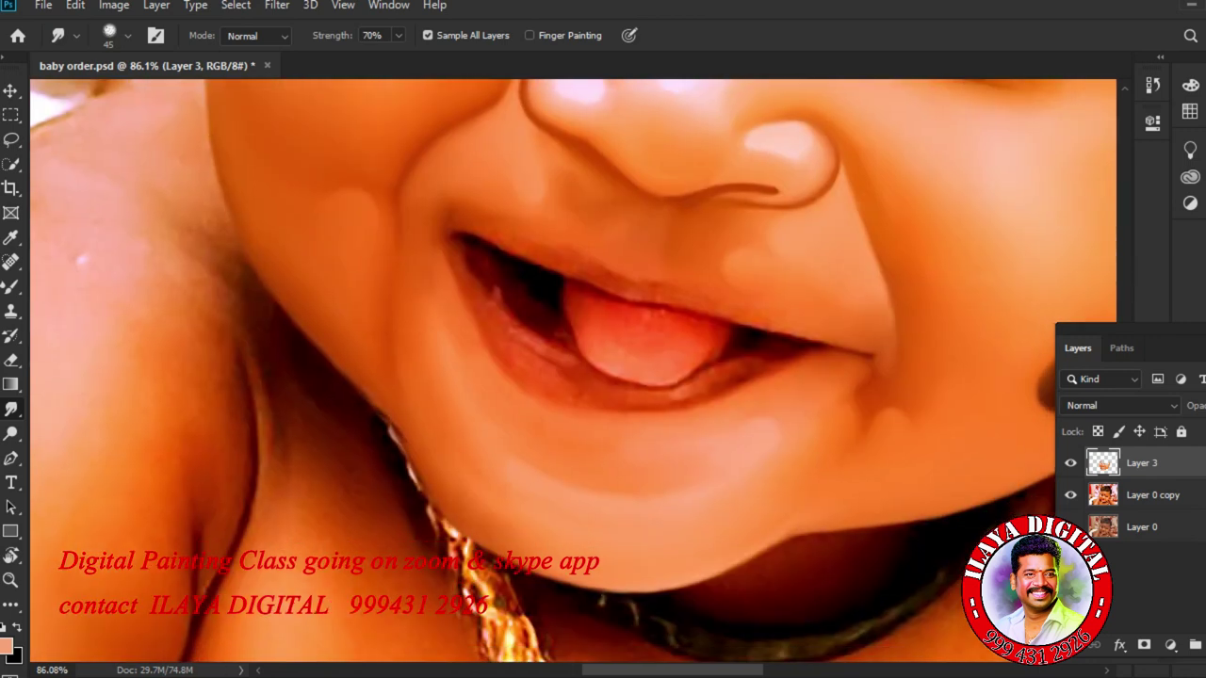
left_click_drag(659, 405, 608, 407)
left_click_drag(669, 255, 628, 490)
left_click_drag(706, 457, 735, 457)
left_click_drag(697, 348, 688, 519)
Set the Smudge strength to 80% and smooth the bright band across the forehead at 150 px.
key("bracketright")
key("8")
key("bracketright")
key("bracketright")
key("bracketright")
key("bracketright")
left_click_drag(570, 226, 895, 325)
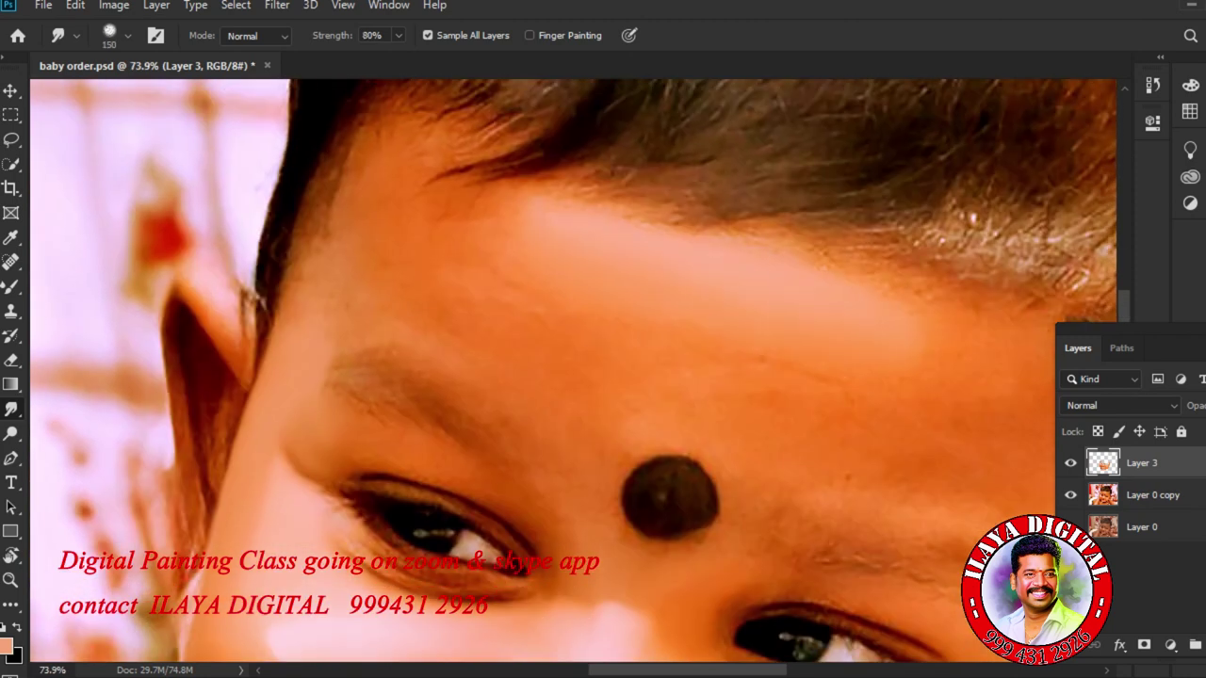
Set the Smudge strength to 75% and blend the left-hand side and upper part of the forehead along the hairline.
key("7")
key("5")
key("bracketleft")
key("bracketleft")
left_click_drag(381, 156, 379, 132)
mouse_move(306, 283)
left_mouse_down()
mouse_move(349, 146)
mouse_move(324, 207)
mouse_move(339, 174)
left_mouse_up()
key("bracketright")
left_click_drag(457, 212, 614, 215)
mouse_move(603, 215)
left_mouse_down()
mouse_move(563, 199)
mouse_move(740, 243)
mouse_move(829, 247)
mouse_move(966, 301)
left_mouse_up()
Clean up the stray hairs and the skin around the hair strand at the hairline with a smaller Smudge brush.
key("bracketleft")
key("bracketleft")
key("bracketleft")
mouse_move(453, 162)
left_mouse_down()
mouse_move(513, 127)
mouse_move(502, 131)
left_mouse_up()
left_click_drag(420, 126, 446, 113)
left_click_drag(494, 175, 441, 177)
key("bracketleft")
left_click_drag(582, 171, 631, 177)
Smooth the middle of the forehead above the bindi with the Smudge tool at up to 175 px.
key("bracketright")
key("bracketright")
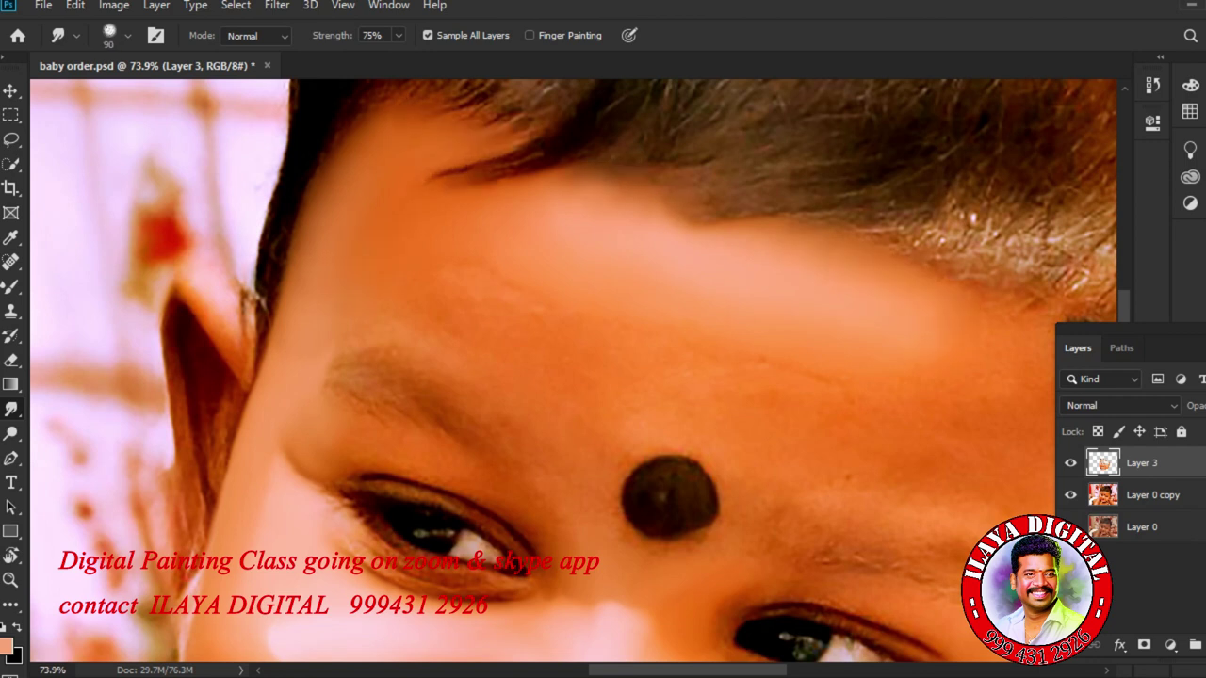
key("bracketright")
key("bracketright")
key("bracketright")
key("bracketright")
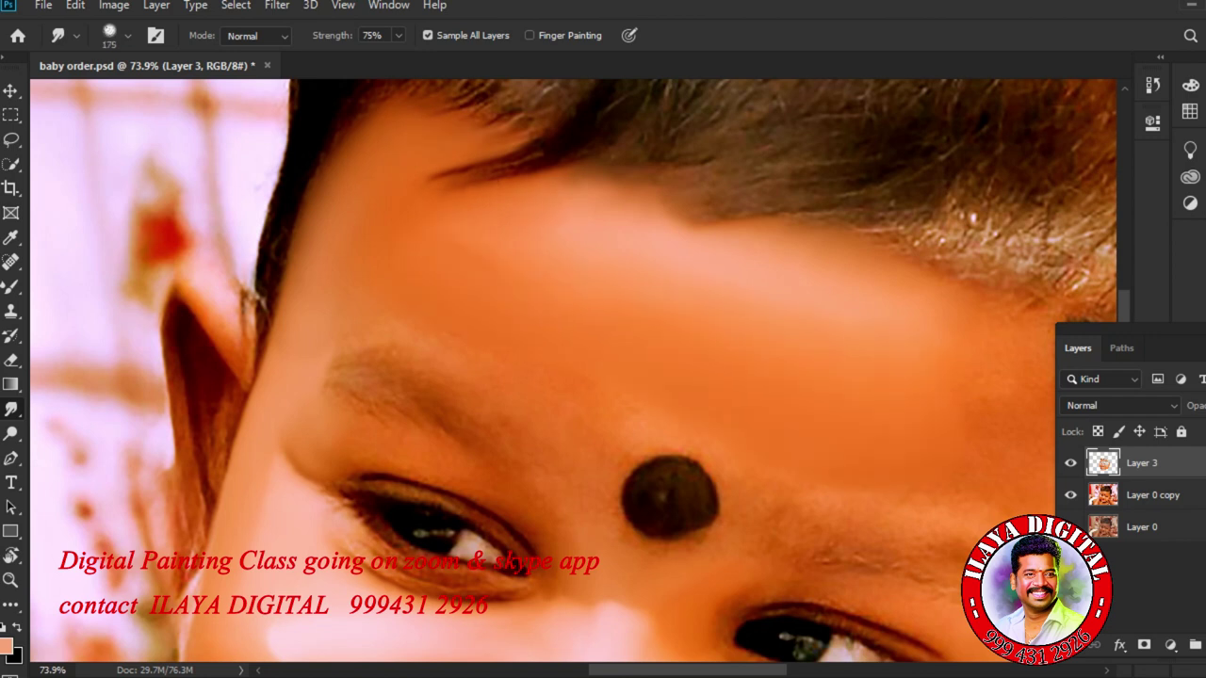
Blend the skin above the left-hand eyebrow and beside the bindi with the Smudge tool at 90 to 100 px.
key("bracketleft")
key("bracketleft")
key("bracketleft")
key("bracketleft")
key("bracketleft")
key("bracketleft")
left_click_drag(339, 353, 350, 321)
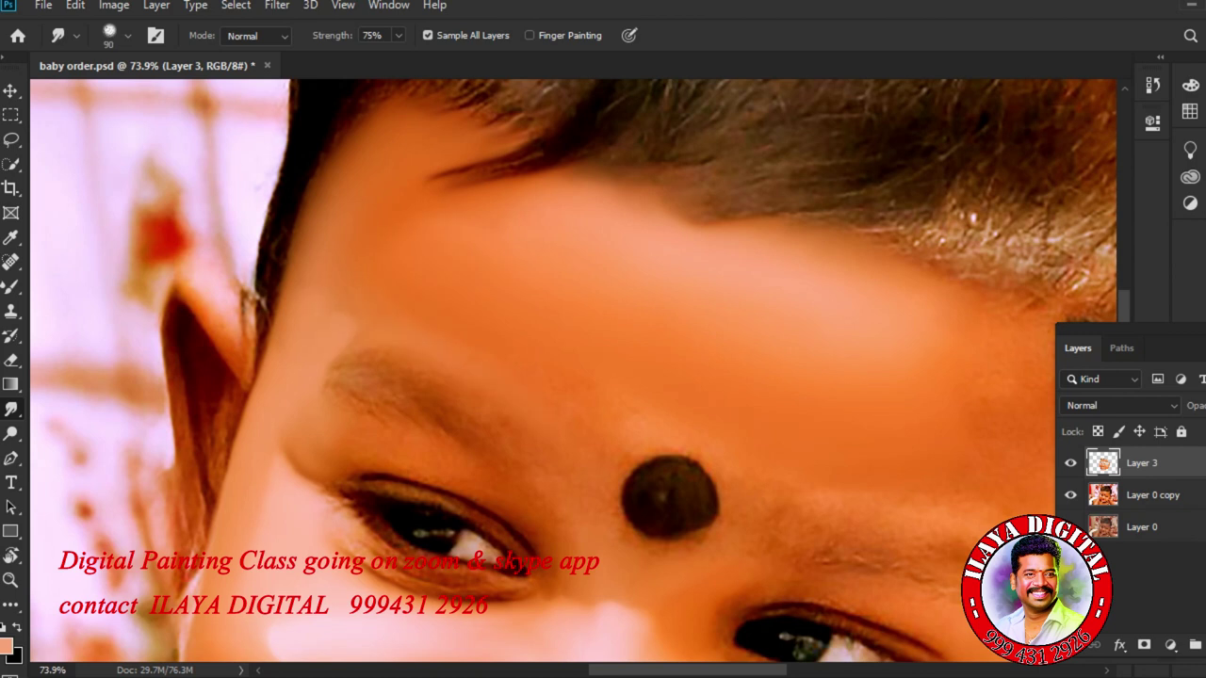
key("bracketright")
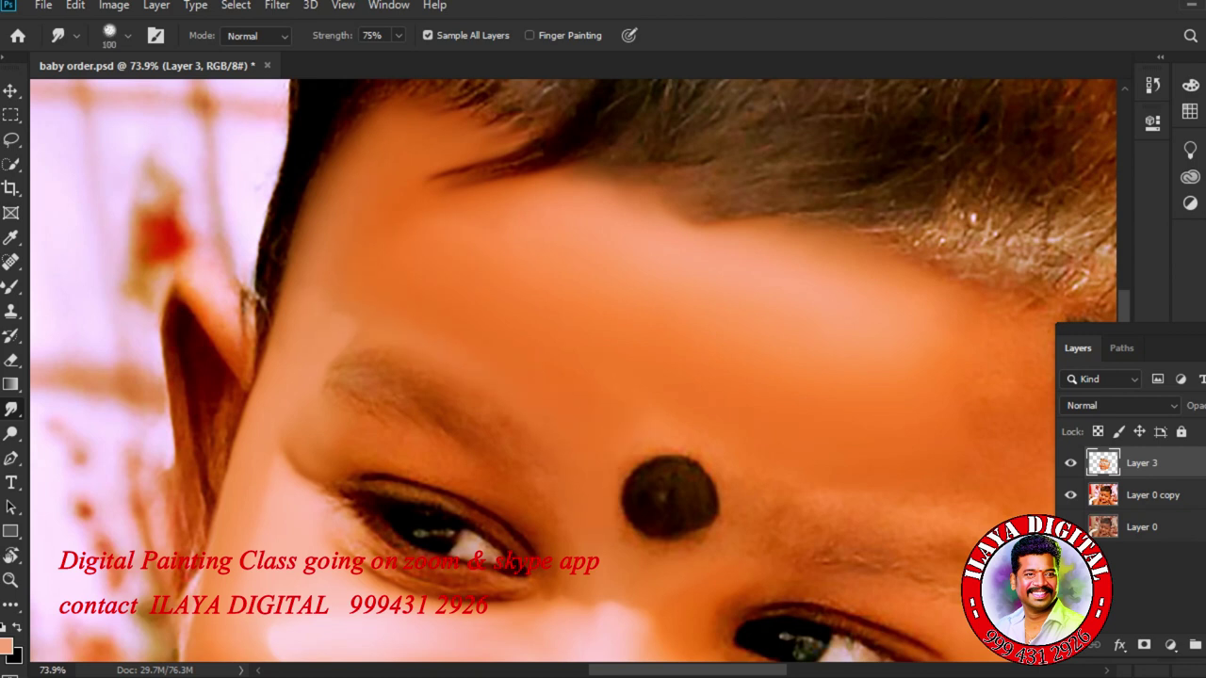
mouse_move(630, 466)
left_mouse_down()
mouse_move(646, 426)
mouse_move(626, 474)
left_mouse_up()
Smooth the bindi's outline and blend its interior into an even dark tone with the Smudge tool.
key("bracketleft")
key("bracketleft")
key("bracketleft")
key("bracketleft")
key("bracketleft")
key("bracketright")
mouse_move(729, 481)
left_mouse_down()
mouse_move(738, 515)
mouse_move(705, 539)
mouse_move(626, 534)
mouse_move(689, 540)
left_mouse_up()
key("bracketright")
key("bracketright")
mouse_move(670, 500)
left_mouse_down()
mouse_move(646, 469)
mouse_move(699, 504)
mouse_move(688, 516)
mouse_move(649, 514)
mouse_move(689, 490)
mouse_move(652, 515)
mouse_move(687, 514)
left_mouse_up()
key("bracketright")
key("bracketright")
left_click_drag(801, 471, 489, 428)
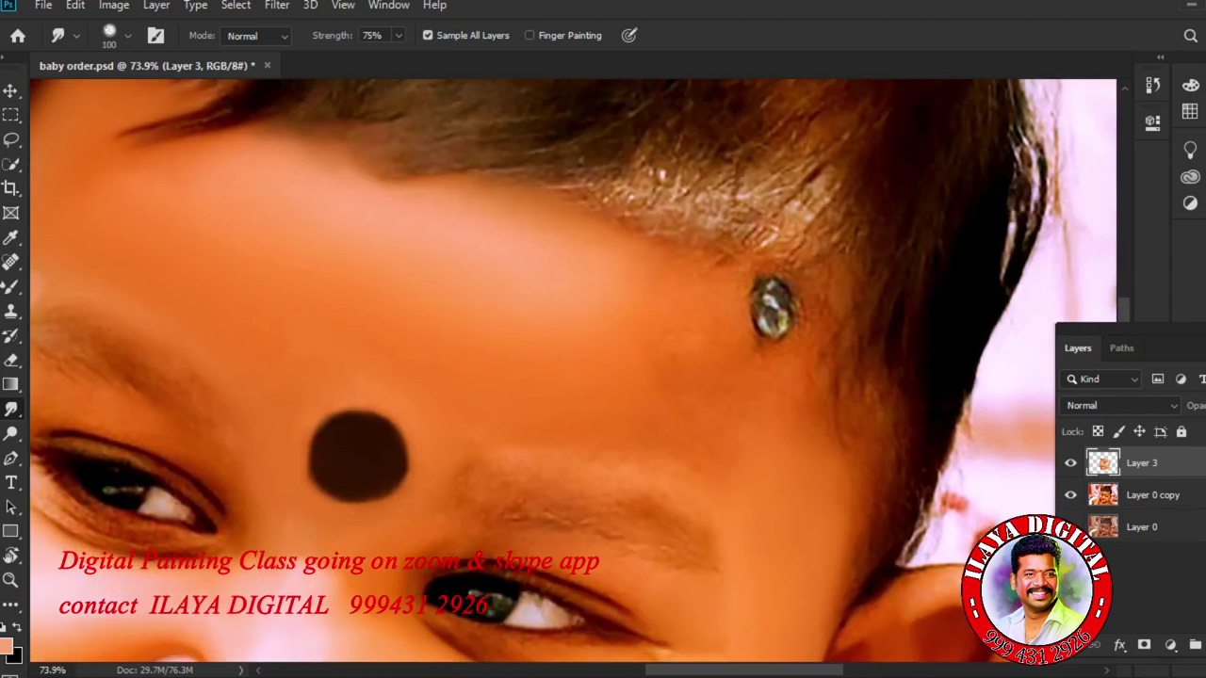
Smudge away the small stone at the hairline and smooth the surrounding forehead skin at up to 175 px.
key("bracketright")
key("bracketright")
left_click_drag(660, 318, 616, 266)
mouse_move(742, 350)
left_mouse_down()
mouse_move(776, 294)
mouse_move(769, 283)
mouse_move(803, 301)
mouse_move(776, 296)
left_mouse_up()
key("bracketright")
key("bracketright")
left_click_drag(570, 290, 539, 269)
key("bracketleft")
key("bracketleft")
key("bracketleft")
key("bracketleft")
key("bracketleft")
key("bracketleft")
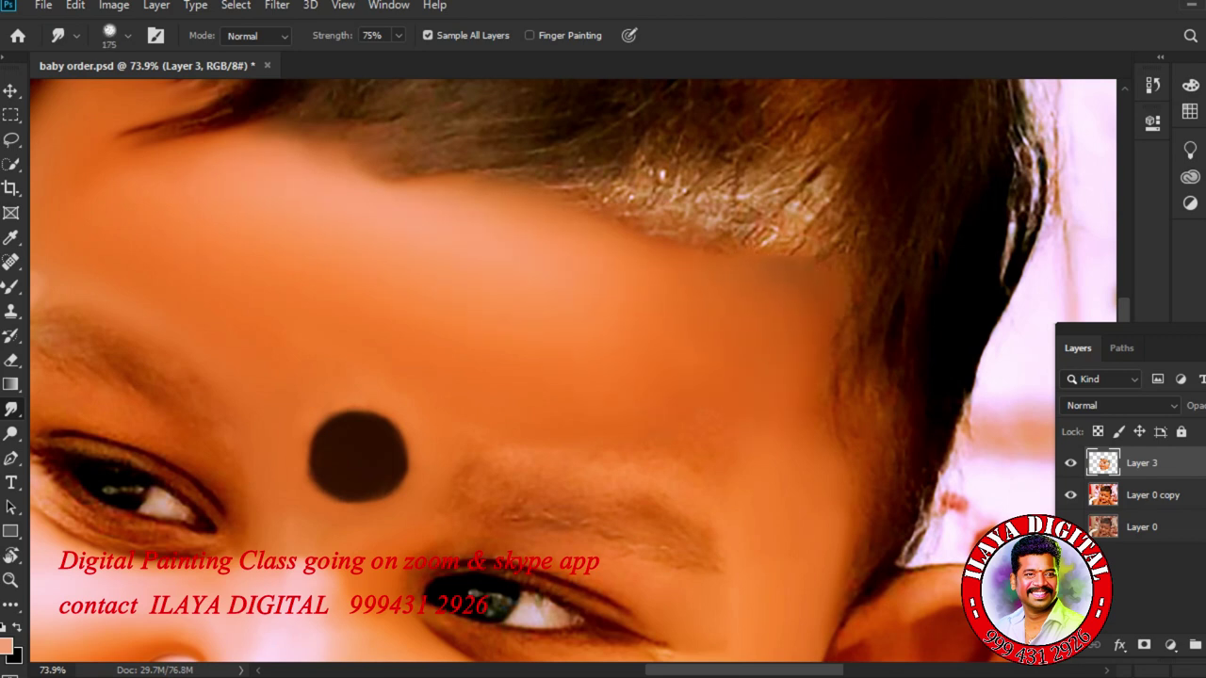
Blend the temple hairline and the skin above the right-hand eyebrow with the Smudge tool at 80 to 100 px.
key("bracketright")
key("bracketright")
key("bracketright")
key("bracketright")
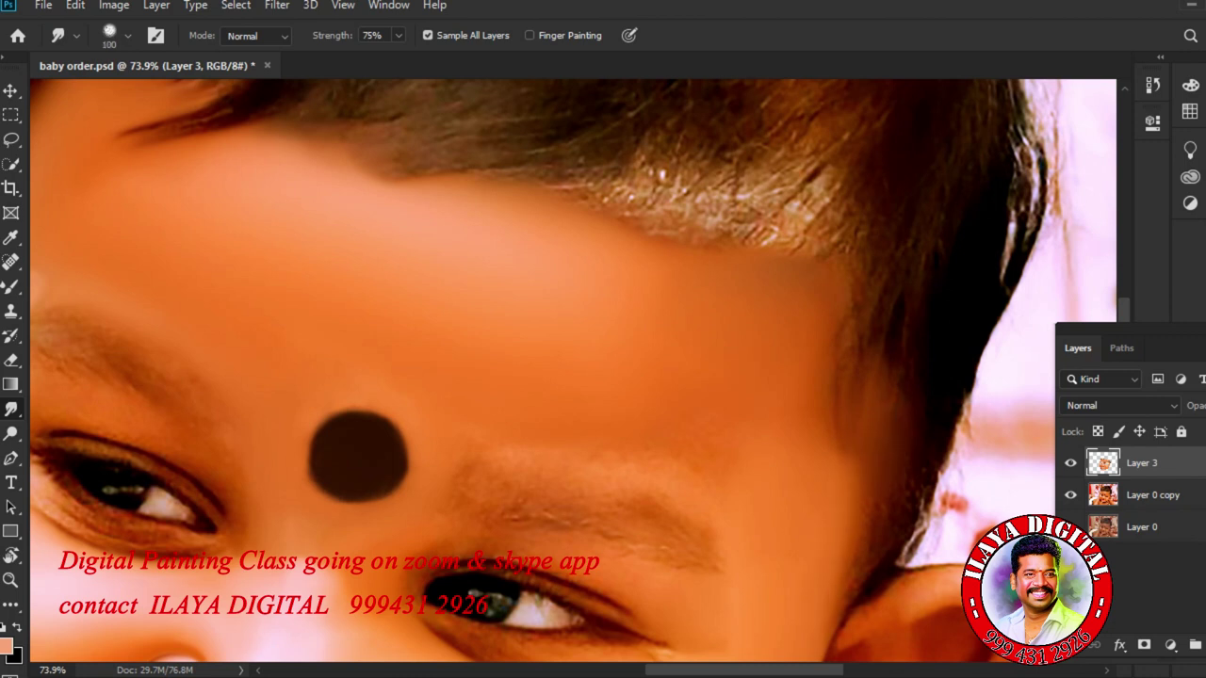
key("bracketleft")
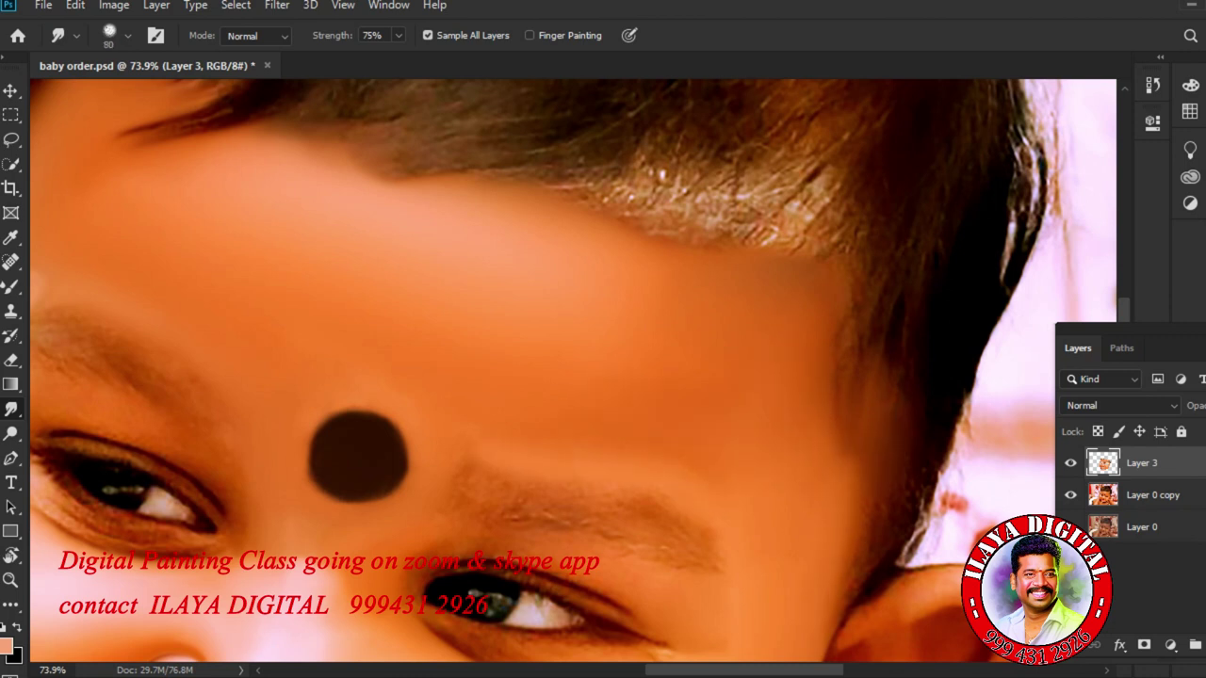
Paint the bindi solid black with the hard round Brush at 100 px.
key("bracketright")
key("bracketright")
key("bracketleft")
key("bracketleft")
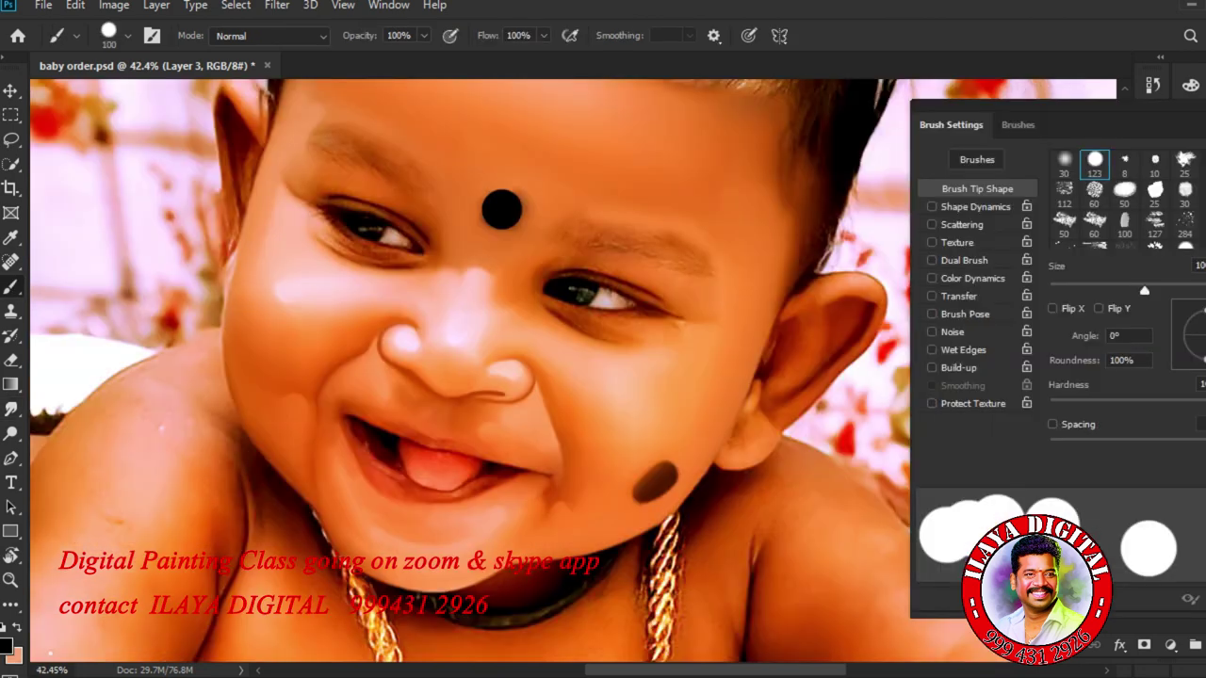
Blend the skin between the right-hand eyebrow and upper eyelid with the Smudge tool at 30 to 60 px.
scroll(619, 430, "up", 5)
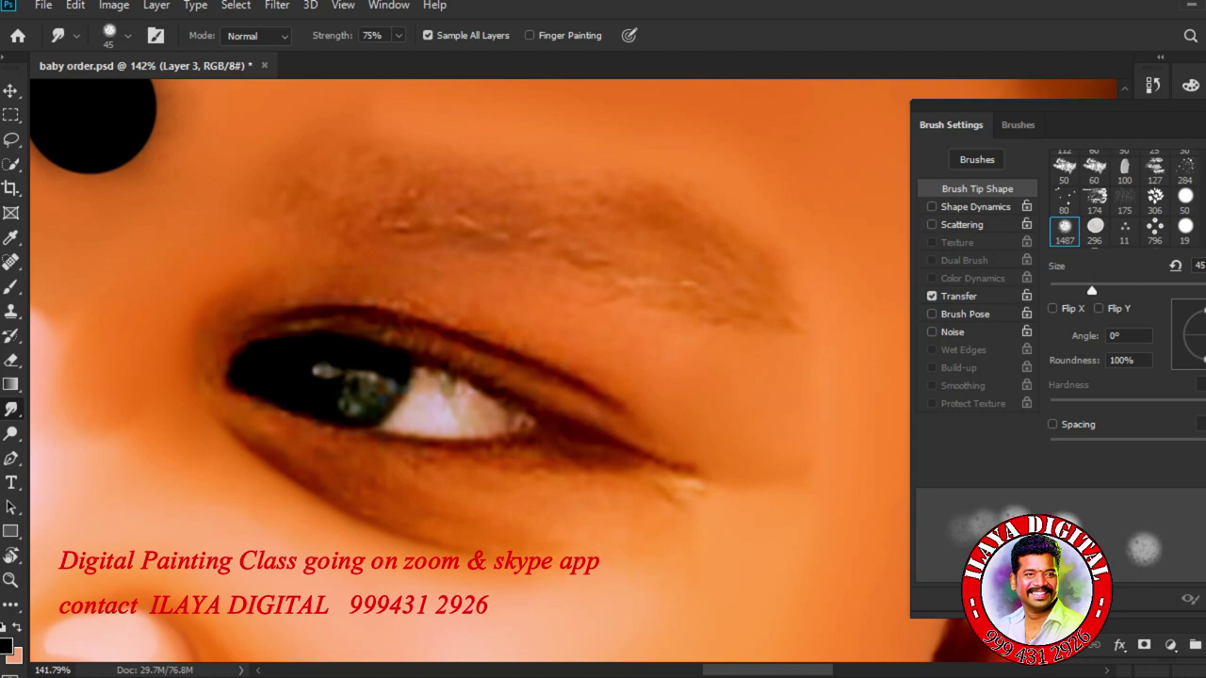
key("bracketleft")
key("bracketleft")
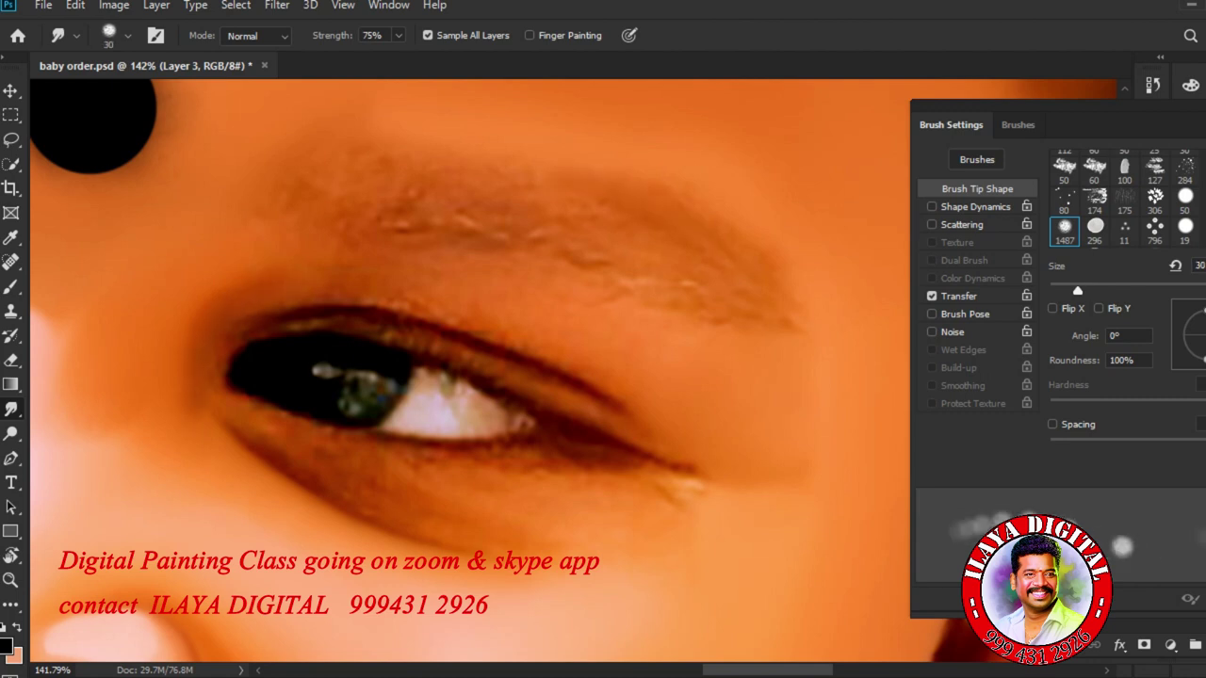
key("bracketright")
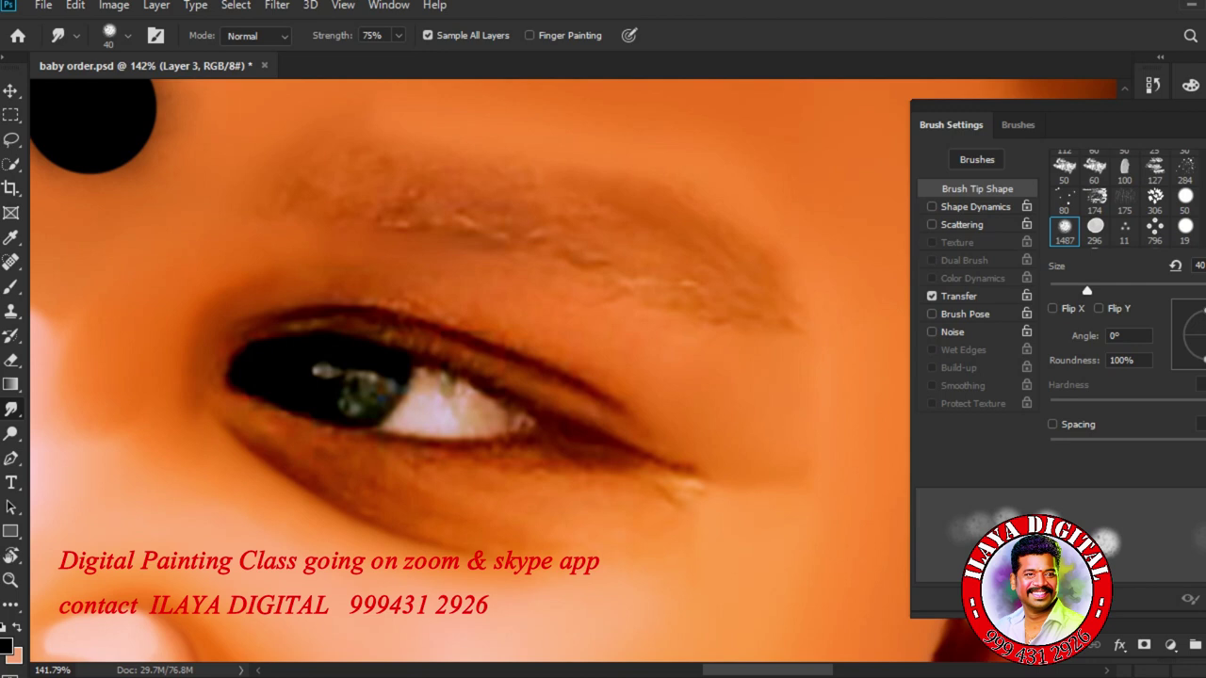
key("bracketright")
key("bracketright")
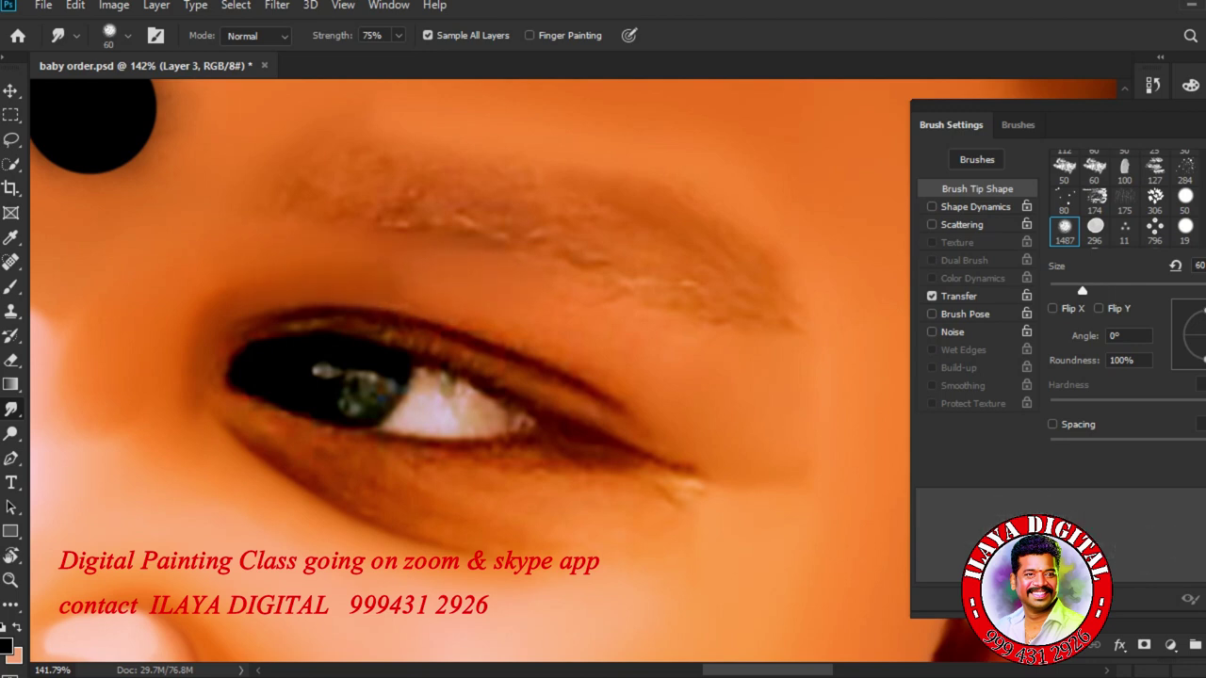
Turn on brush spacing for the Smudge tool and smooth the skin above the right-hand eyelid at 35 to 45 px.
key("bracketleft")
key("bracketleft")
key("bracketleft")
key("bracketleft")
key("bracketleft")
key("bracketright")
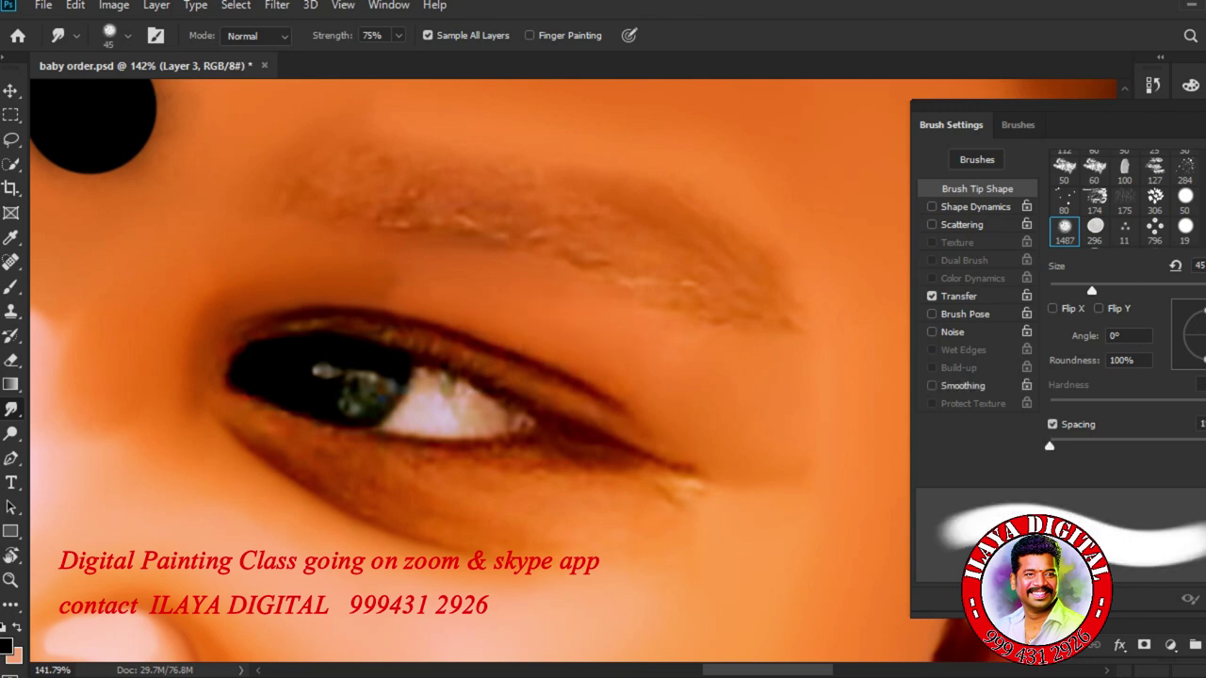
key("bracketright")
right_click(650, 325)
key("Escape")
key("bracketleft")
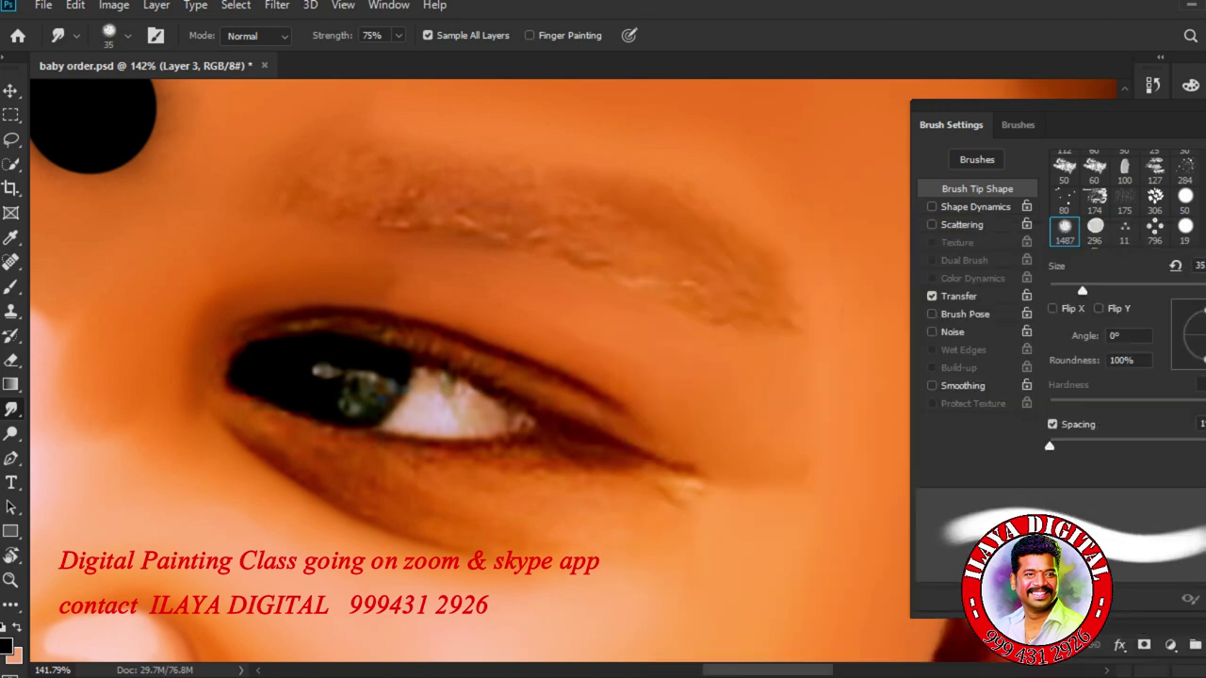
key("r")
left_click_drag(716, 396, 700, 303)
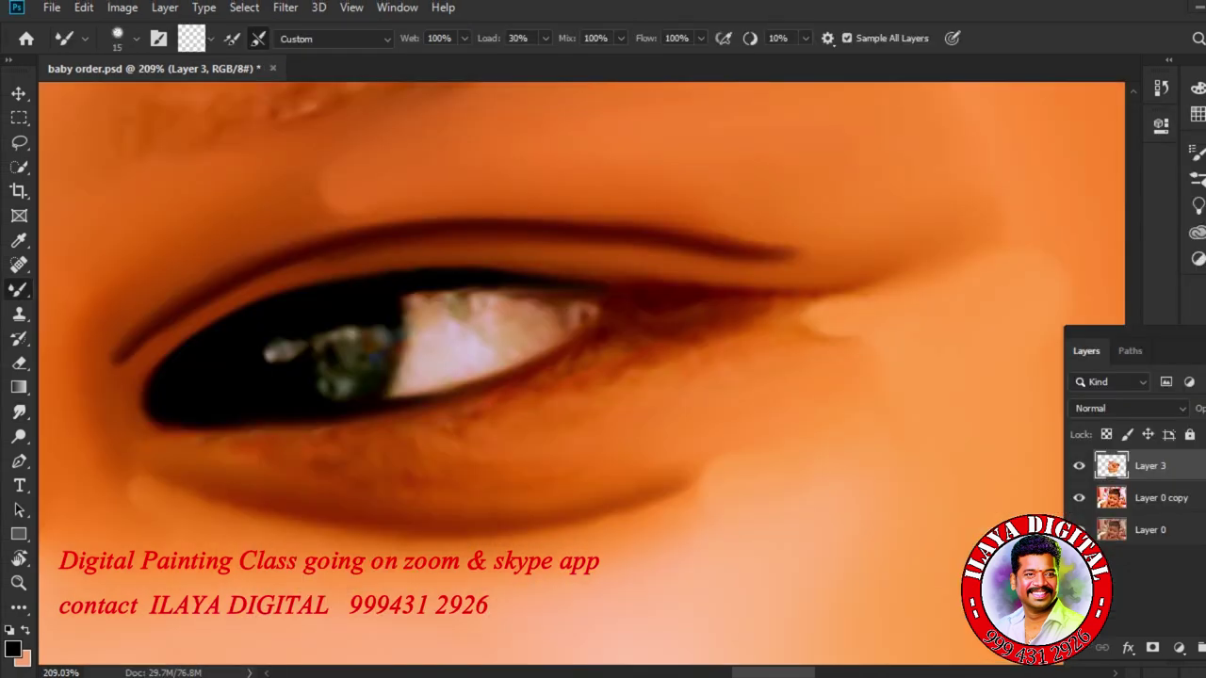
Smooth the skin beneath the right-hand eye and extend the lower crease outward with the Mixer Brush.
key("bracketright")
key("bracketright")
key("bracketright")
key("bracketright")
left_click_drag(207, 439, 419, 428)
mouse_move(574, 462)
left_mouse_down()
mouse_move(626, 448)
mouse_move(461, 473)
left_mouse_up()
key("bracketleft")
key("bracketleft")
key("bracketleft")
key("bracketleft")
mouse_move(454, 516)
left_mouse_down()
mouse_move(586, 508)
mouse_move(716, 469)
left_mouse_up()
Shape a soft fold beneath the right-hand eye and clean the edge of its lower lash line with the Mixer Brush.
key("bracketright")
key("bracketright")
left_click_drag(325, 476, 519, 484)
left_click_drag(471, 431, 373, 443)
left_click_drag(228, 458, 262, 457)
key("bracketleft")
left_click_drag(456, 482, 565, 463)
key("bracketleft")
mouse_move(386, 404)
left_mouse_down()
mouse_move(524, 366)
mouse_move(584, 331)
left_mouse_up()
key("bracketleft")
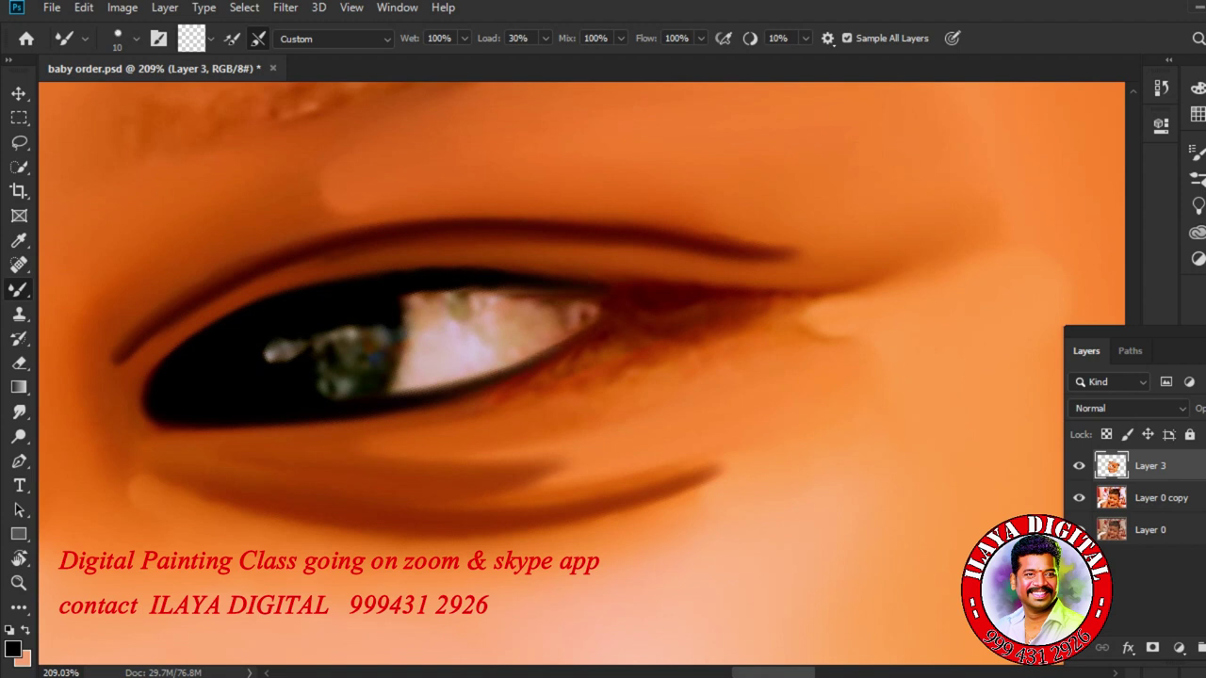
Darken the right-hand eye's outer lash line and inner corner, and define the iris edge with the Mixer Brush at 15 px.
key("bracketright")
left_click_drag(533, 277, 737, 299)
left_click_drag(586, 331, 621, 313)
left_click_drag(147, 411, 145, 387)
mouse_move(151, 416)
left_mouse_down()
mouse_move(158, 387)
mouse_move(146, 414)
left_mouse_up()
mouse_move(396, 313)
left_mouse_down()
mouse_move(393, 358)
mouse_move(334, 400)
left_mouse_up()
key("bracketleft")
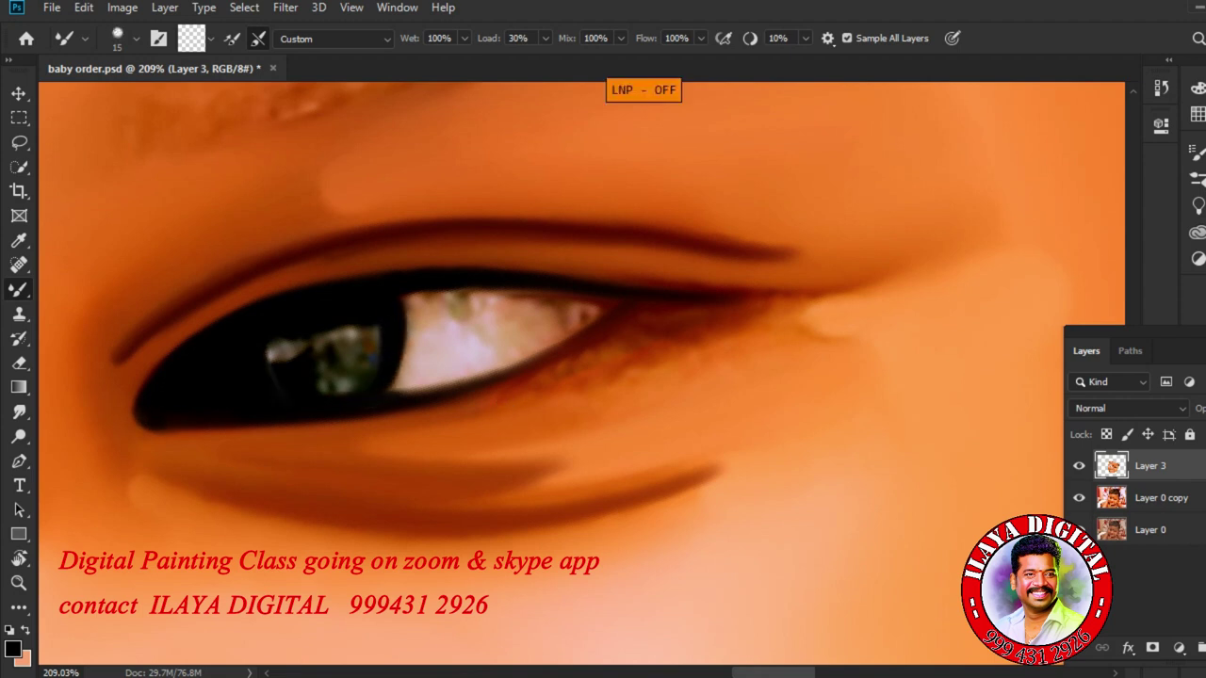
key("bracketright")
left_click_drag(410, 358, 413, 297)
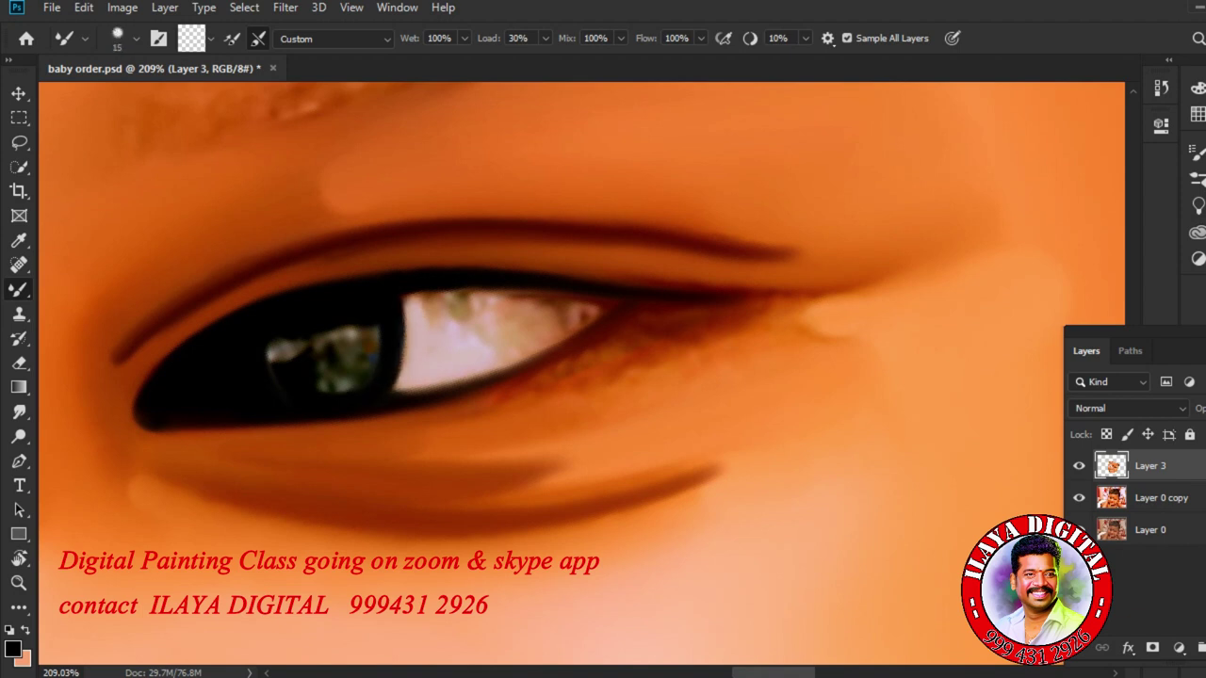
Blend the white of the right-hand eye into a smooth, even tone with the Mixer Brush.
left_click_drag(496, 362, 561, 326)
mouse_move(415, 320)
left_mouse_down()
mouse_move(488, 298)
mouse_move(552, 301)
mouse_move(551, 313)
mouse_move(492, 328)
mouse_move(549, 318)
mouse_move(552, 333)
mouse_move(563, 320)
mouse_move(571, 329)
mouse_move(558, 305)
mouse_move(566, 326)
left_mouse_up()
key("bracketright")
key("bracketleft")
key("bracketleft")
key("bracketright")
key("bracketright")
key("bracketleft")
Extend the right-hand eye's lash line beyond the outer corner with the Smudge tool at 80% strength.
key("r")
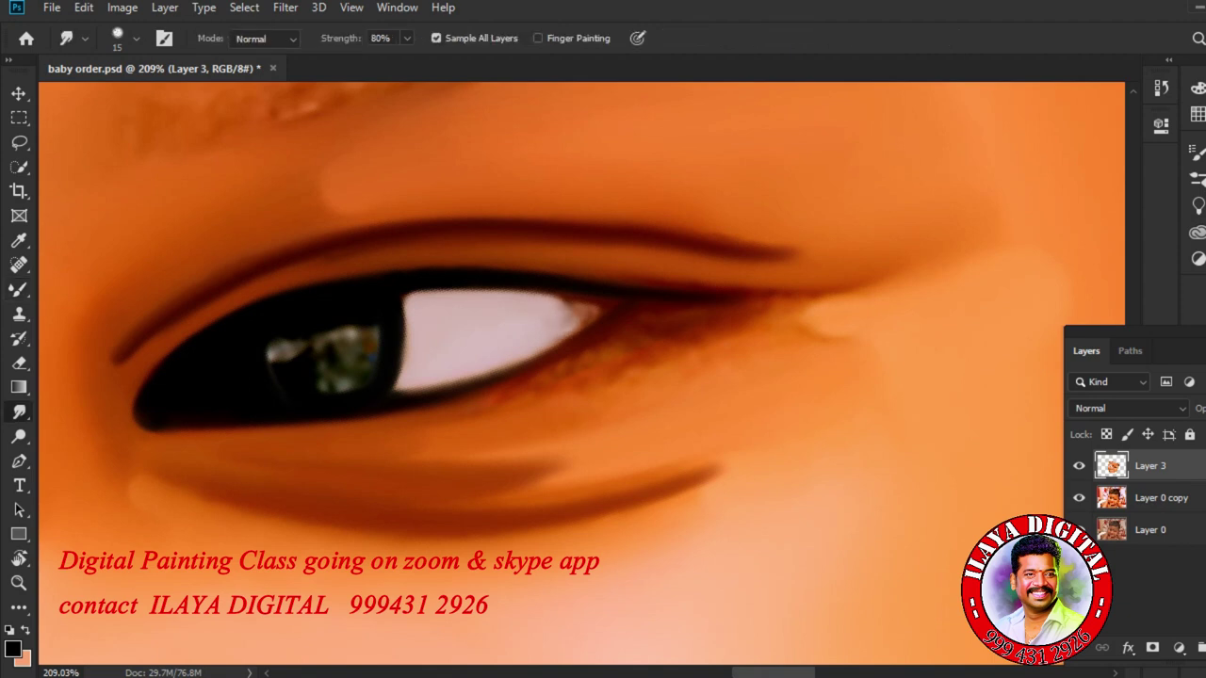
key("bracketleft")
left_click_drag(745, 307, 862, 279)
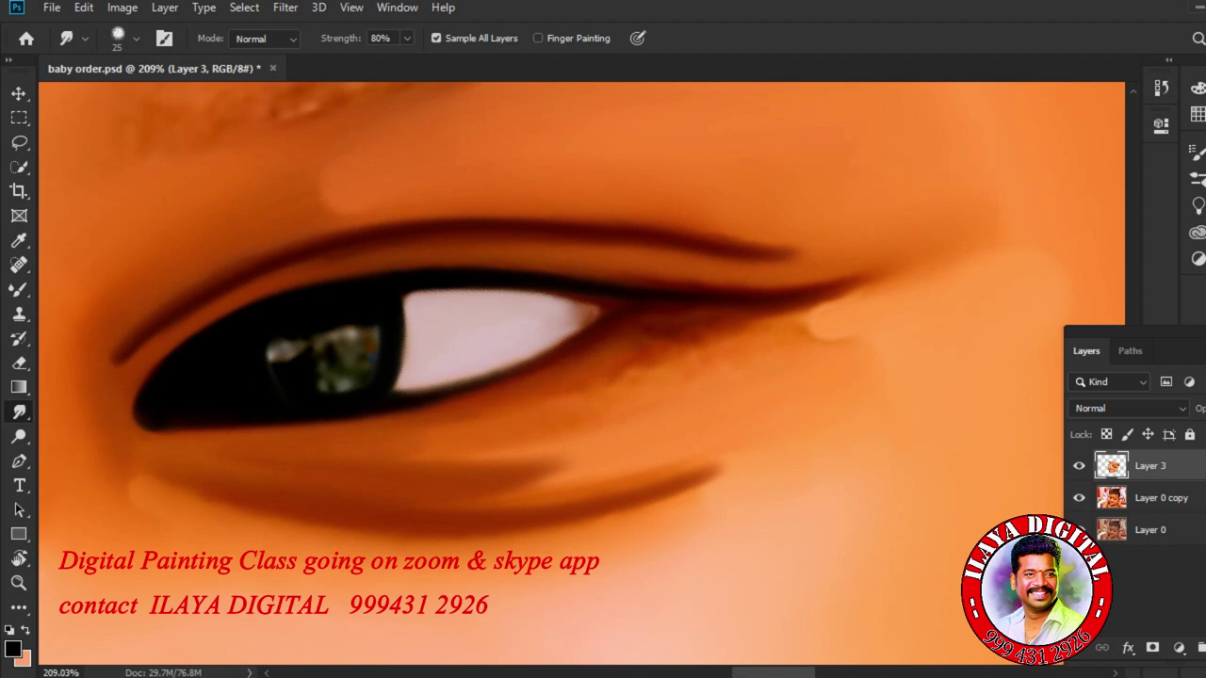
Smooth the skin below the right-hand eye's outer corner and the cheek beside it with the Smudge tool at up to 70 px.
mouse_move(568, 466)
left_mouse_down()
mouse_move(507, 473)
mouse_move(537, 486)
mouse_move(520, 492)
mouse_move(504, 478)
left_mouse_up()
key("]")
left_click_drag(667, 340, 778, 331)
mouse_move(742, 337)
left_mouse_down()
mouse_move(671, 344)
mouse_move(767, 341)
left_mouse_up()
key("]")
left_click_drag(650, 372, 617, 377)
key("]")
mouse_move(947, 367)
left_mouse_down()
mouse_move(816, 450)
mouse_move(905, 462)
left_mouse_up()
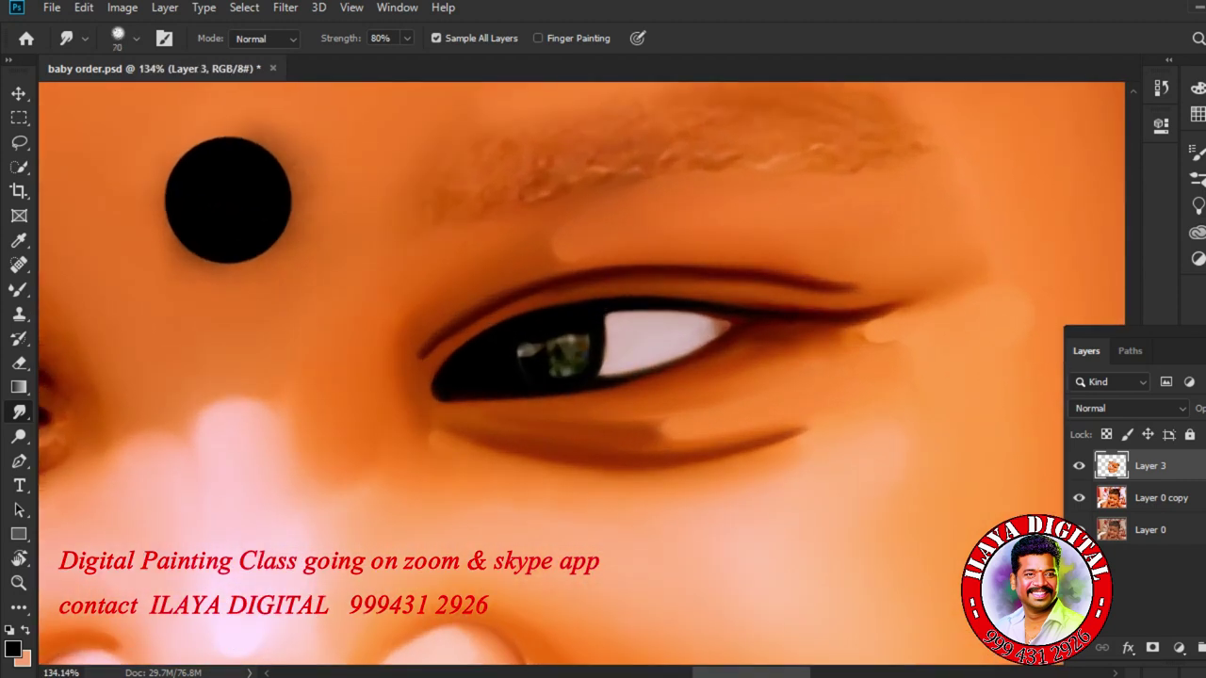
Soften the lower edge of the right-hand eyebrow with the Smudge tool, reducing the brush to 35 px.
key("bracketleft")
key("bracketleft")
key("bracketleft")
key("bracketleft")
key("bracketleft")
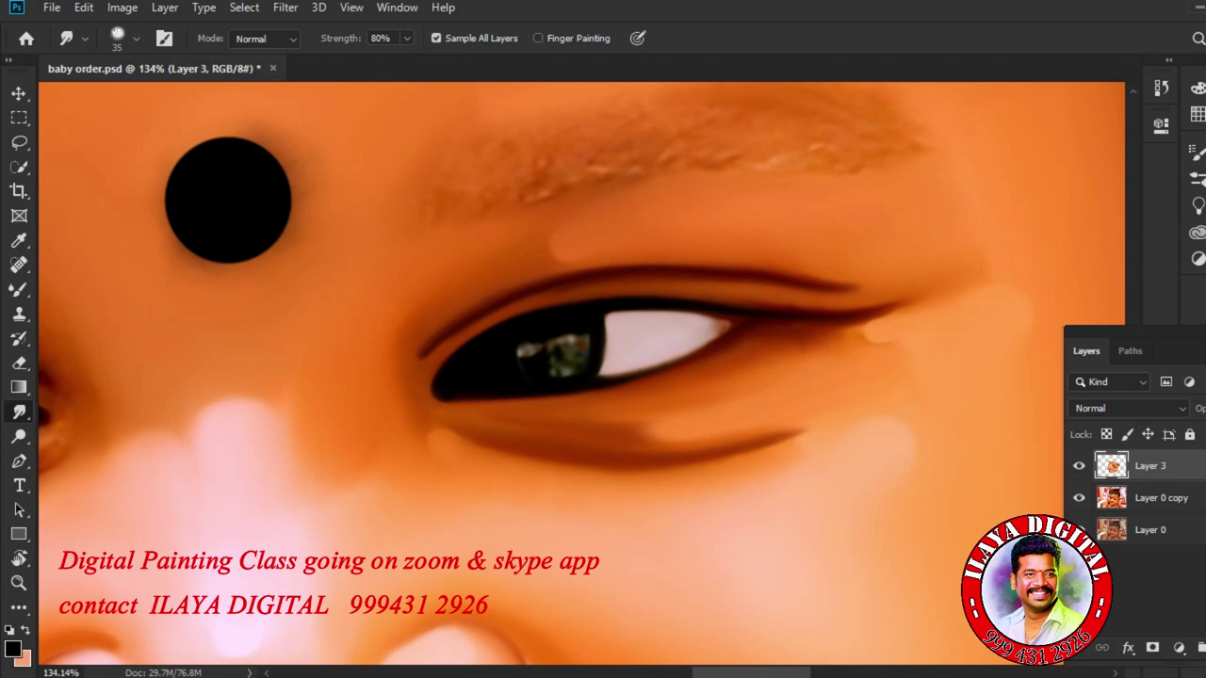
Blend the right-hand iris reflections into soft round highlights and smooth the lower lash line with the Mixer Brush at 15 to 25 px.
key("b")
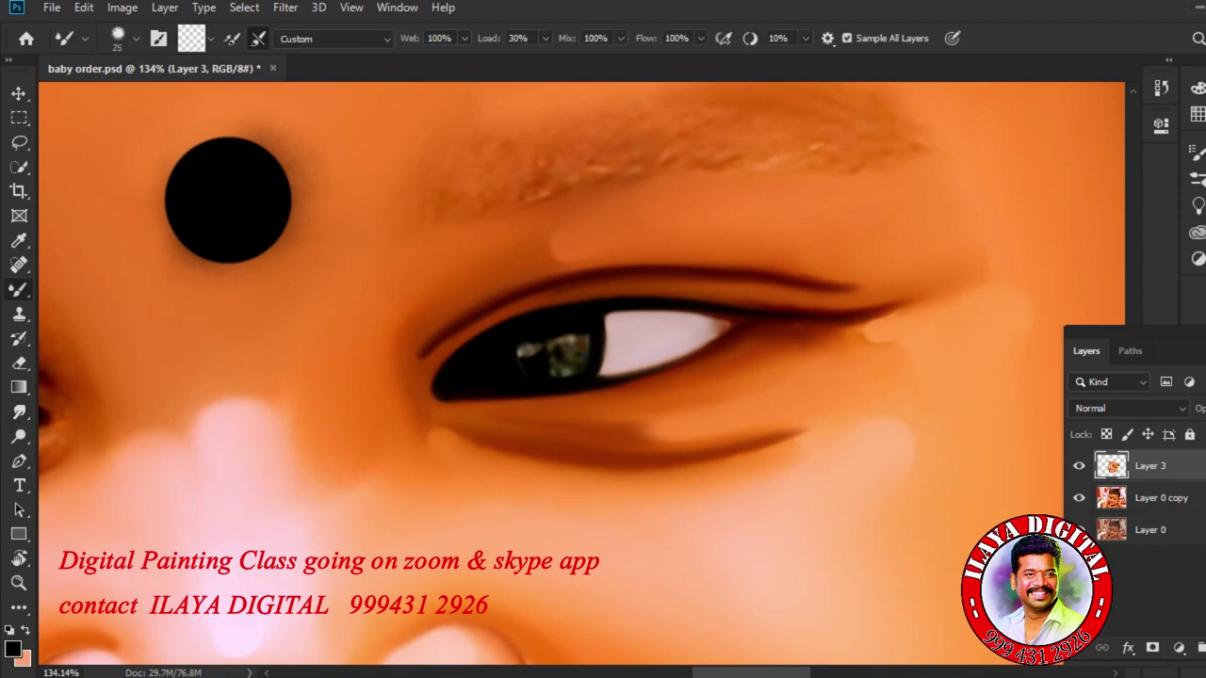
mouse_move(563, 372)
left_mouse_down()
mouse_move(559, 345)
mouse_move(562, 375)
left_mouse_up()
key("bracketright")
key("bracketleft")
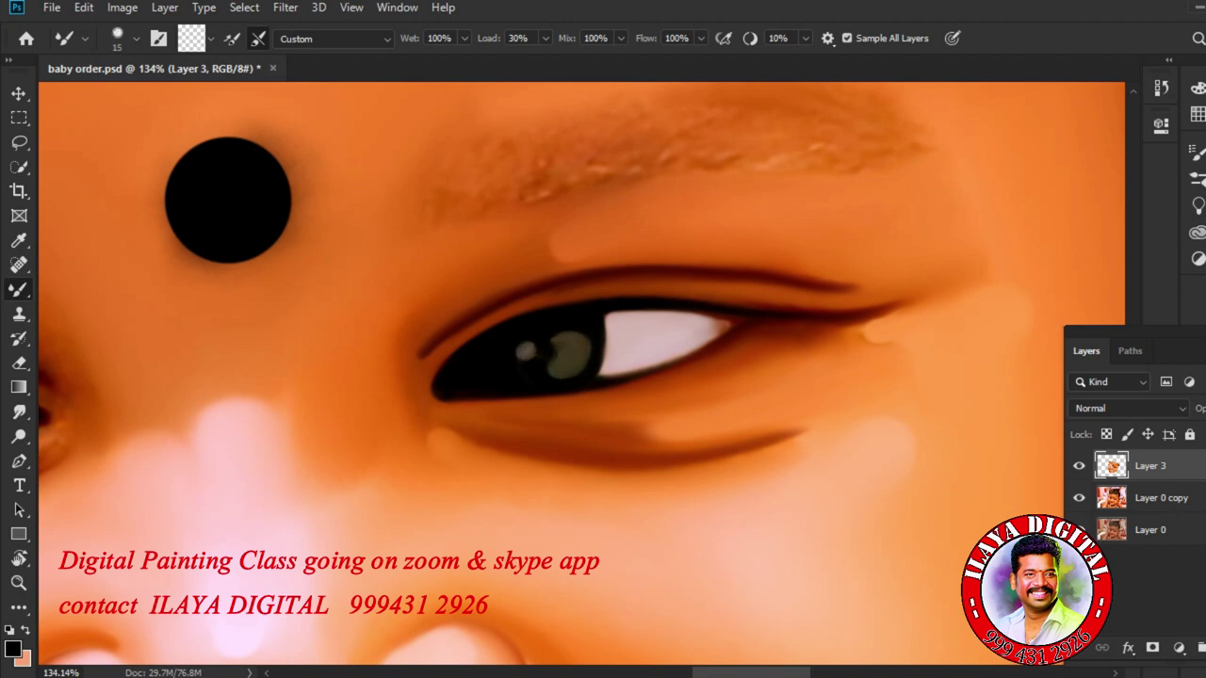
left_click_drag(618, 375, 709, 345)
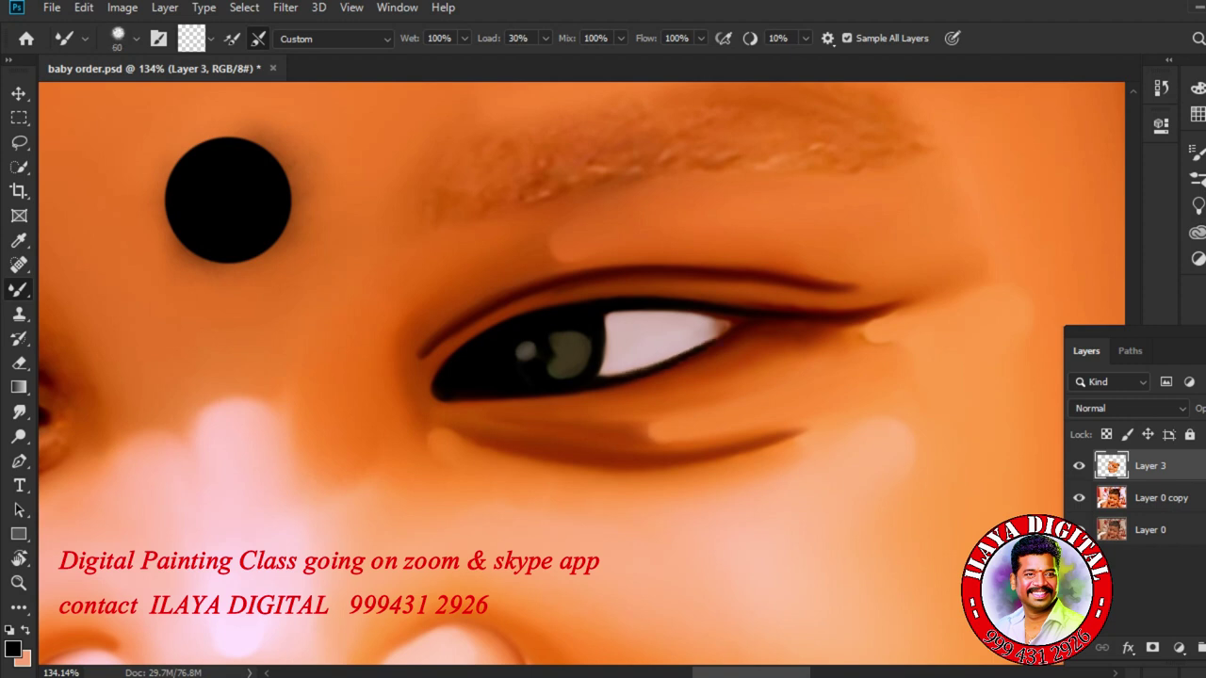
Blend the skin above and below the right-hand eye with the Mixer Brush at 60 to 70 px.
left_click_drag(612, 396, 674, 231)
left_click_drag(692, 452, 684, 301)
left_click_drag(696, 437, 650, 439)
Paint a smooth dark crease line along the left-hand upper eyelid, extending past the outer corner, with the Mixer Brush at 15 px.
scroll(710, 448, "up", 8)
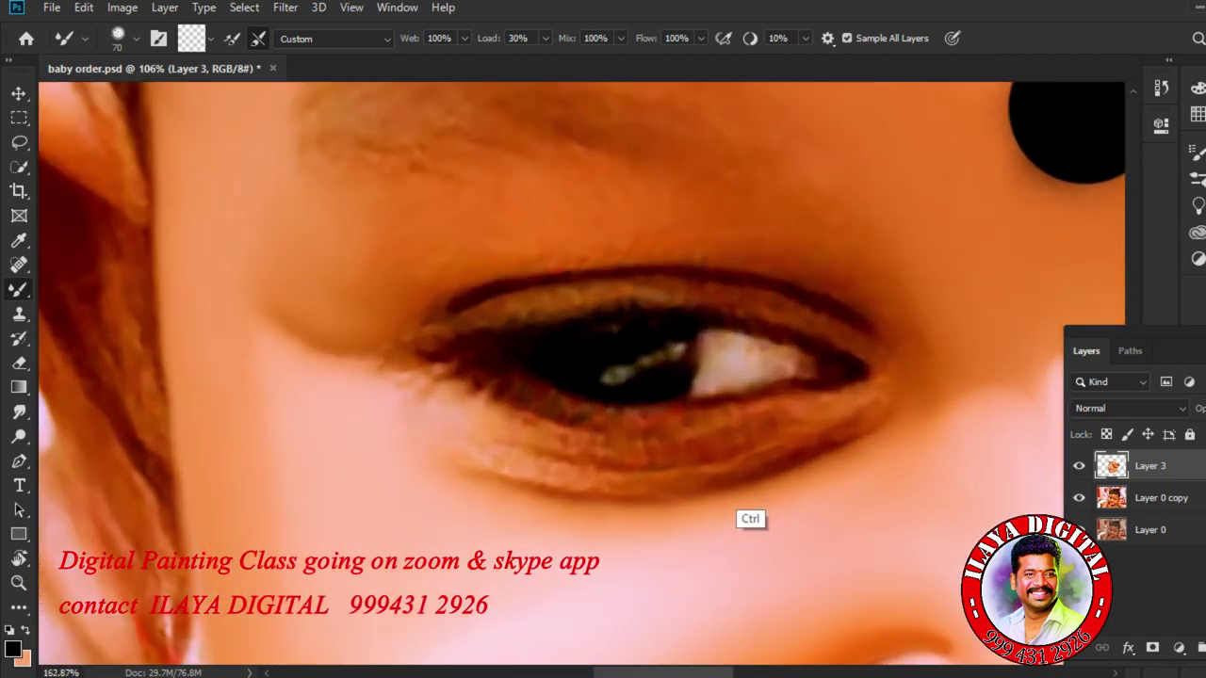
key("bracketleft")
key("bracketleft")
key("bracketleft")
key("bracketleft")
key("bracketleft")
key("bracketleft")
key("bracketleft")
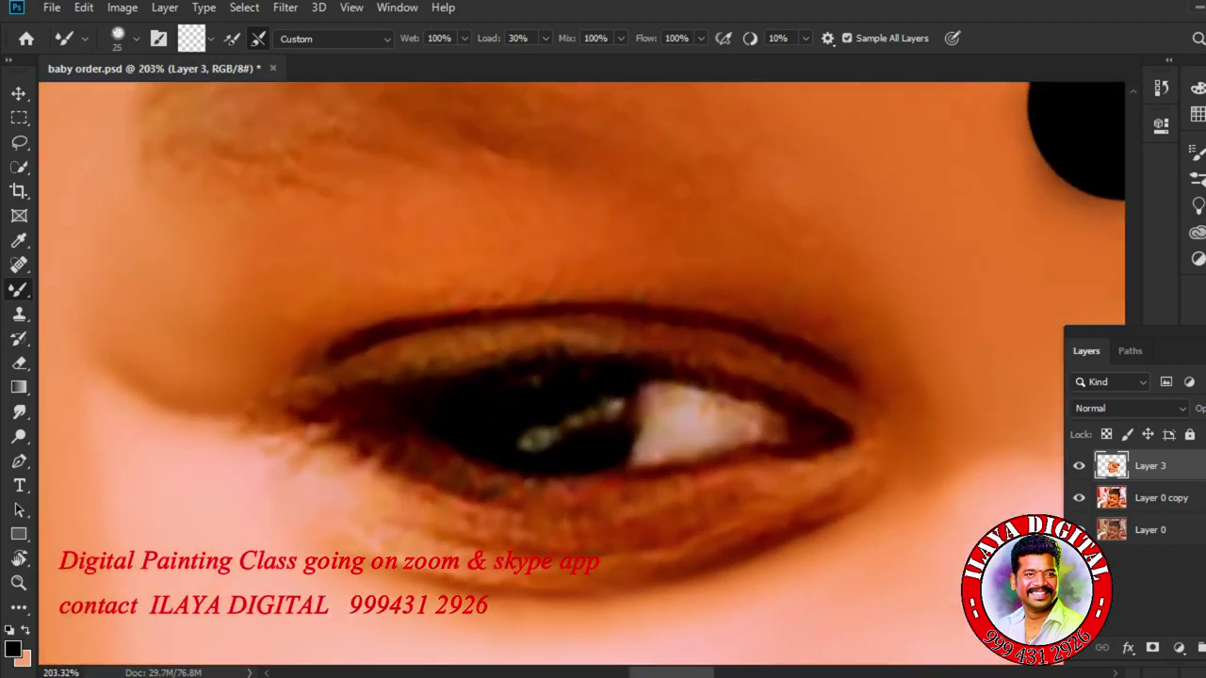
mouse_move(321, 353)
left_mouse_down()
mouse_move(255, 398)
mouse_move(181, 406)
left_mouse_up()
key("bracketleft")
mouse_move(284, 373)
left_mouse_down()
mouse_move(373, 331)
mouse_move(450, 318)
mouse_move(674, 309)
mouse_move(462, 307)
mouse_move(565, 300)
mouse_move(697, 316)
mouse_move(811, 358)
left_mouse_up()
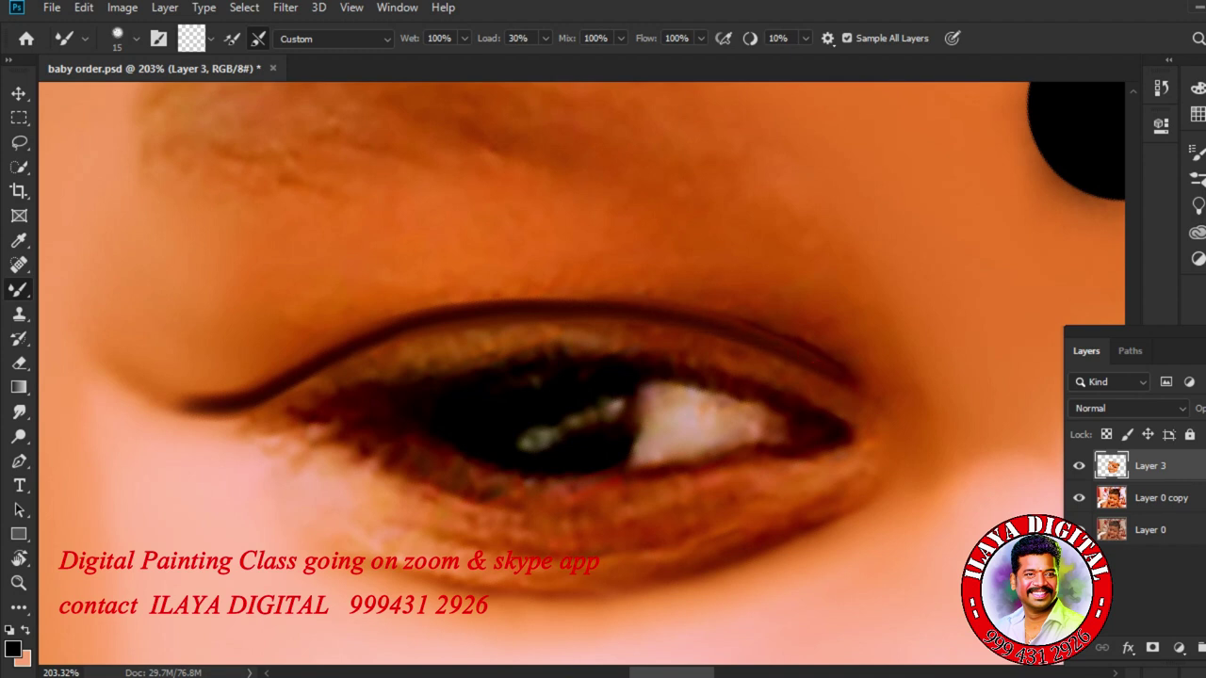
Smooth the left-hand eye's dark upper and lower rims and the creases beneath it with the Mixer Brush at 15 px.
mouse_move(451, 370)
left_mouse_down()
mouse_move(575, 353)
mouse_move(507, 357)
left_mouse_up()
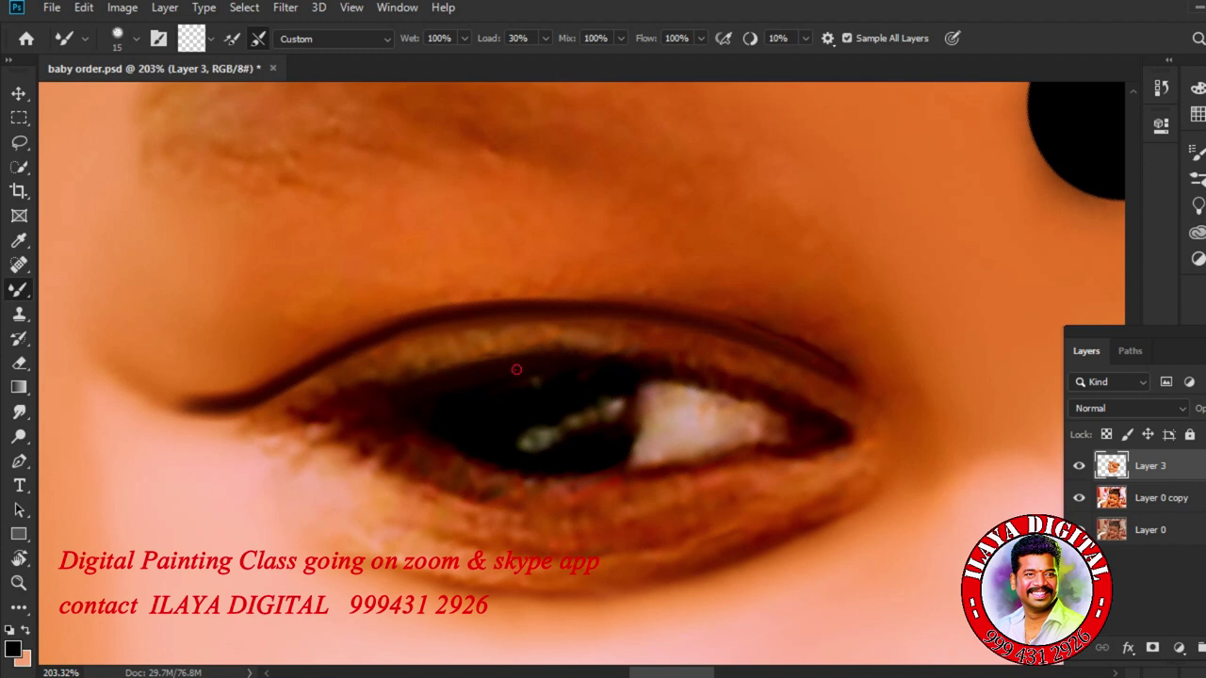
mouse_move(814, 417)
left_mouse_down()
mouse_move(666, 370)
mouse_move(830, 438)
mouse_move(603, 469)
mouse_move(671, 460)
left_mouse_up()
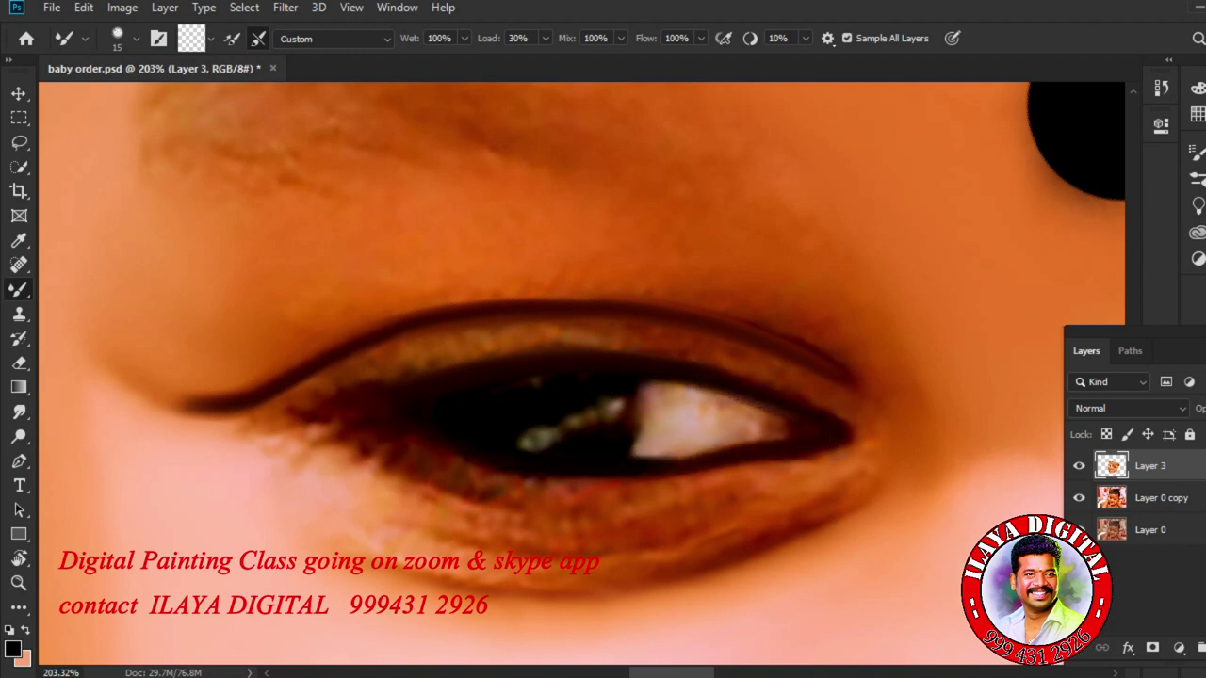
mouse_move(875, 487)
left_mouse_down()
mouse_move(756, 539)
mouse_move(622, 575)
mouse_move(406, 565)
left_mouse_up()
mouse_move(492, 542)
left_mouse_down()
mouse_move(401, 523)
mouse_move(654, 537)
left_mouse_up()
left_click_drag(373, 490, 490, 518)
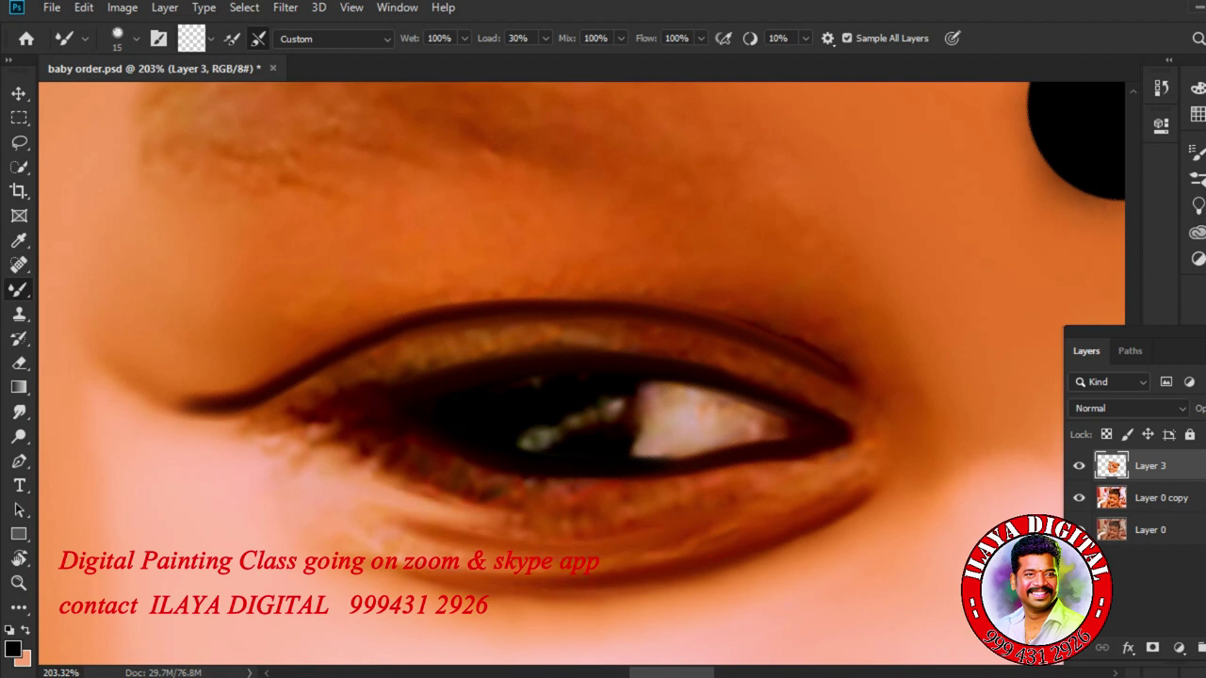
Paint a light skin strip at the left-hand eye's outer corner and soften the lower lid near the inner corner.
left_click_drag(236, 430, 380, 370)
left_click_drag(799, 471, 672, 480)
left_click_drag(822, 467, 852, 452)
Blend the skin just above the left-hand eyelid crease with the Smudge tool at 20 to 35 px.
key("r")
key("bracketright")
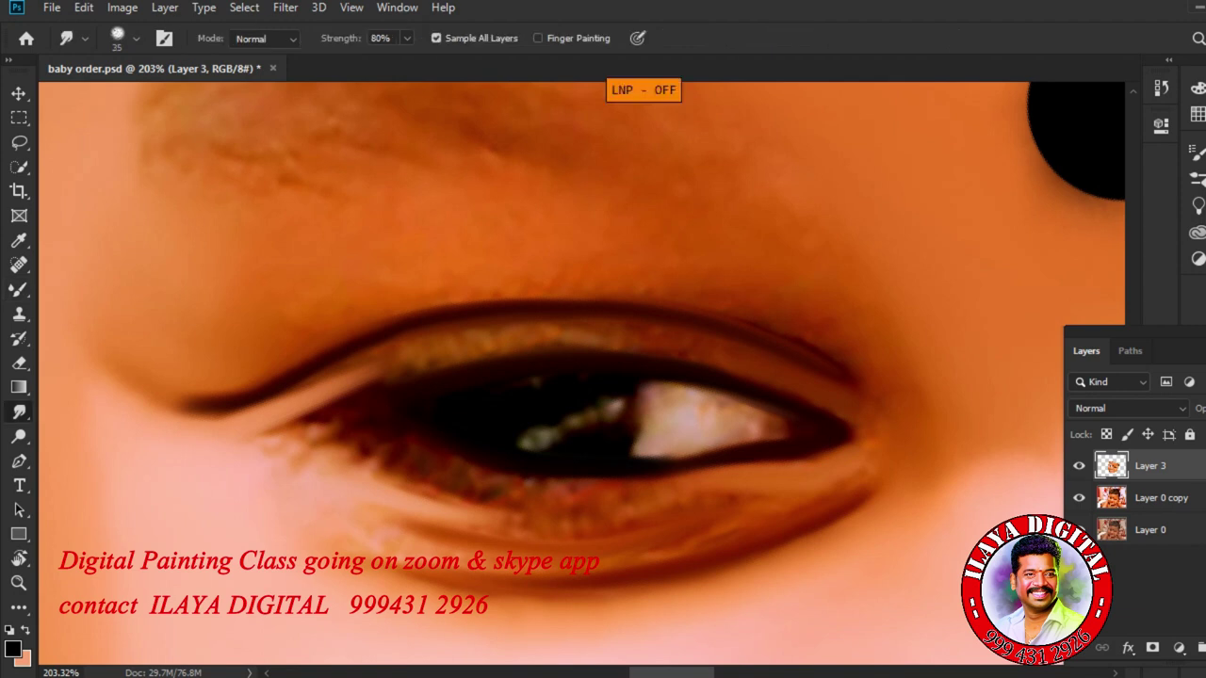
key("bracketright")
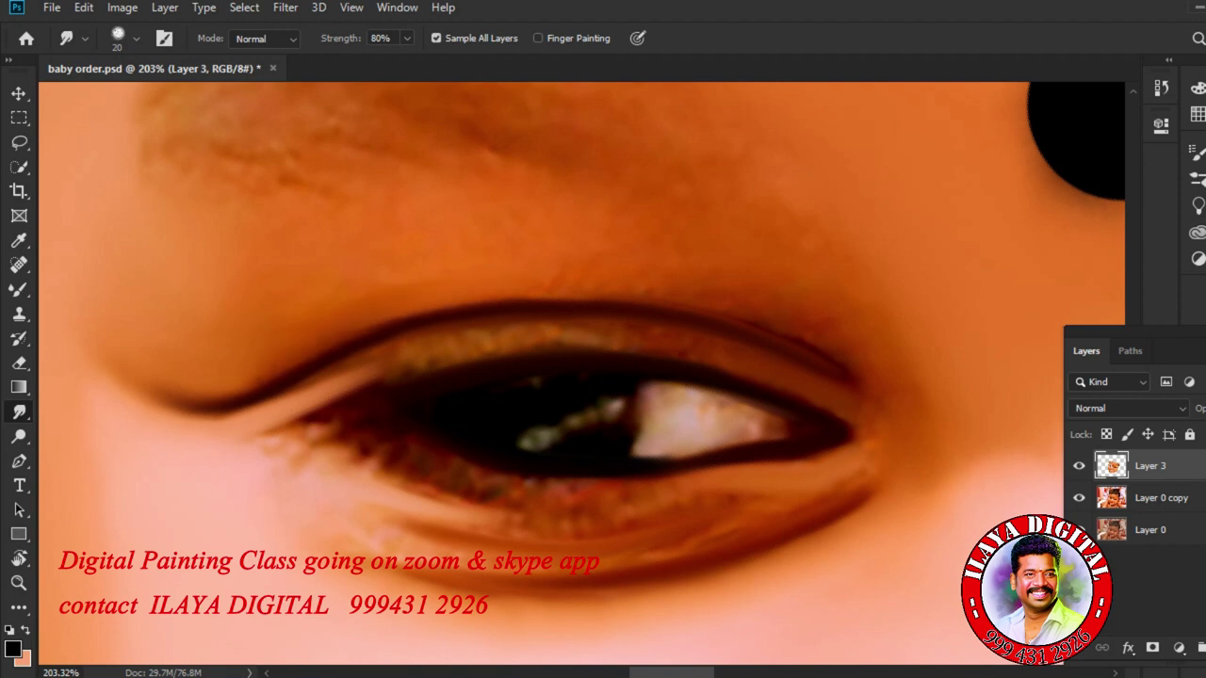
mouse_move(440, 285)
left_mouse_down()
mouse_move(406, 342)
mouse_move(345, 369)
mouse_move(342, 398)
mouse_move(476, 403)
mouse_move(530, 377)
left_mouse_up()
Erase the crease line's tail beyond the left-hand eye's outer corner with a smaller Eraser.
key("e")
key("bracketleft")
left_click_drag(374, 322, 353, 323)
mouse_move(267, 299)
left_mouse_down()
mouse_move(455, 294)
mouse_move(419, 349)
mouse_move(569, 247)
mouse_move(306, 306)
left_mouse_up()
Smooth the skin shadow beside the left-hand eye's outer corner with the Smudge tool at 20 to 30 px.
key("r")
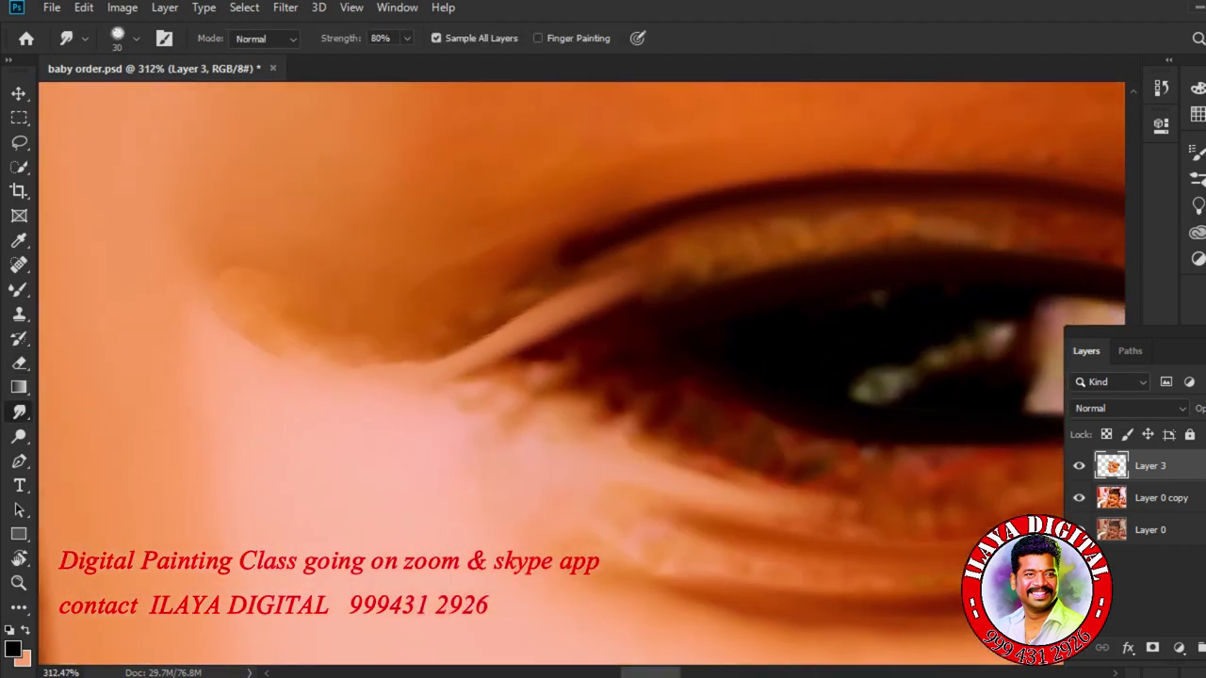
left_click_drag(517, 281, 434, 302)
left_click_drag(303, 283, 347, 319)
key("bracketleft")
key("bracketleft")
mouse_move(243, 335)
left_mouse_down()
mouse_move(290, 355)
mouse_move(415, 356)
mouse_move(315, 345)
left_mouse_up()
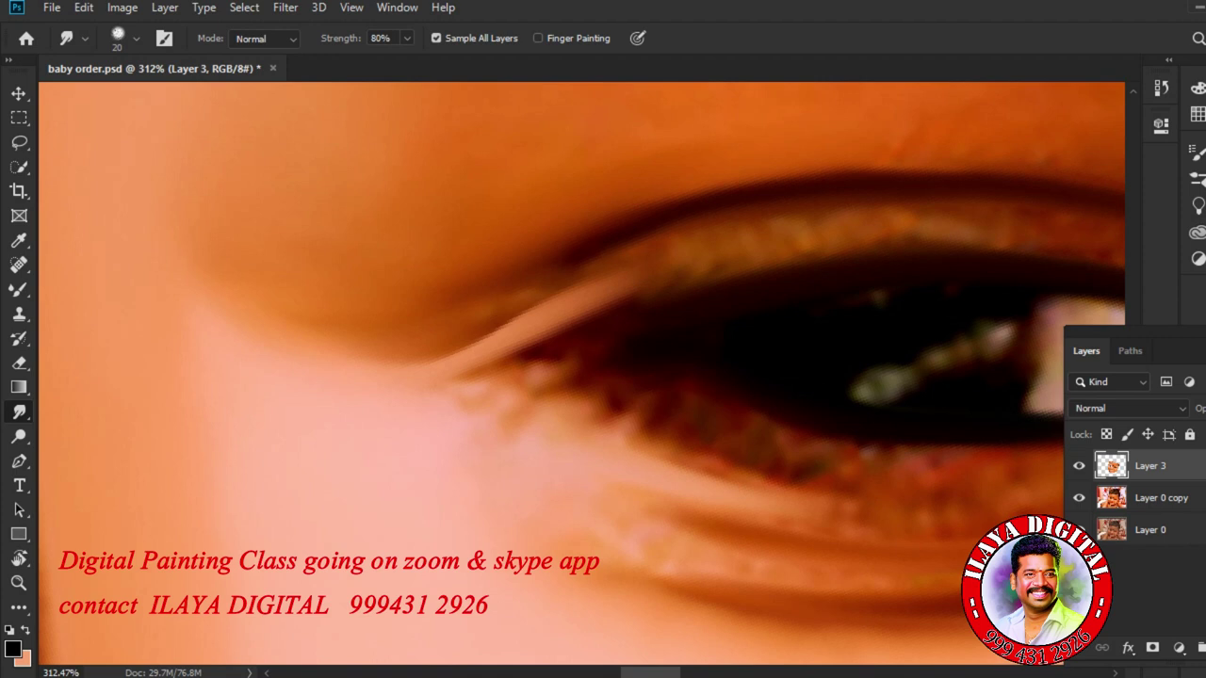
Blend the outer end of the left-hand eyelid crease and the skin above the eye with the Smudge tool.
scroll(684, 395, "down", 5)
mouse_move(942, 376)
left_mouse_down()
mouse_move(178, 456)
mouse_move(613, 419)
left_mouse_up()
left_click_drag(613, 419, 734, 424)
key("bracketright")
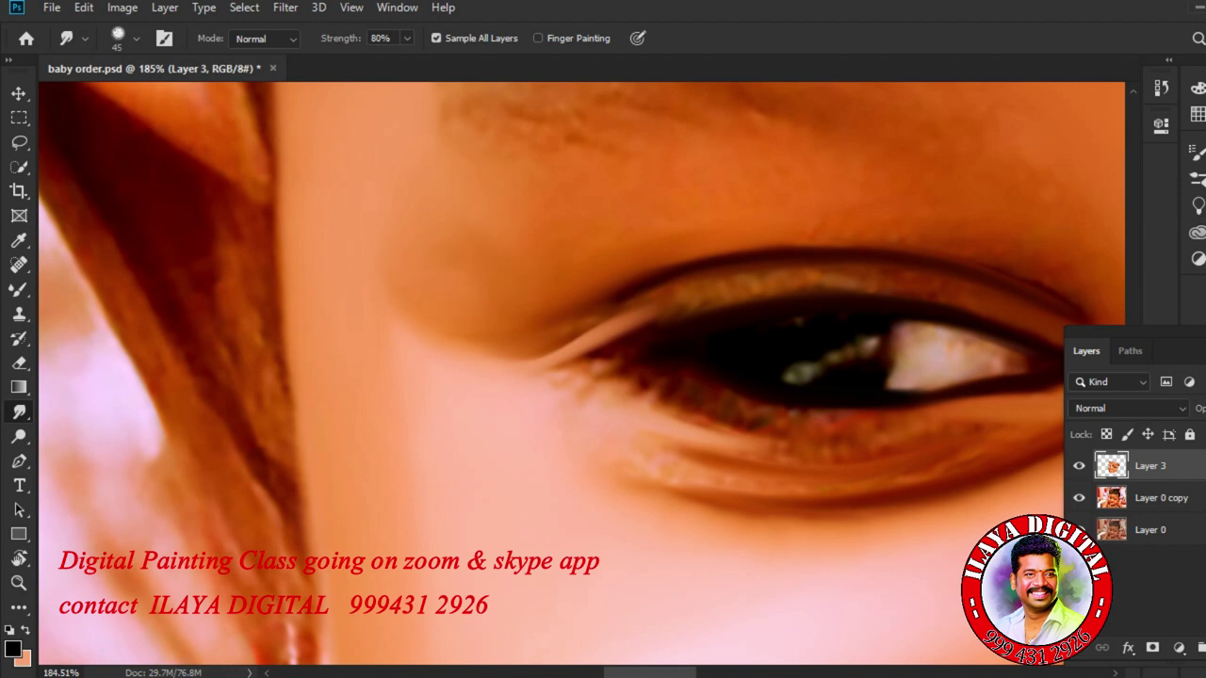
key("bracketleft")
key("bracketleft")
left_click_drag(669, 302, 565, 337)
left_click_drag(684, 291, 539, 332)
left_click_drag(659, 281, 890, 243)
Refine the left-hand upper eyelid with a smaller Mixer Brush and smudge the skin around the eye.
key("b")
key("bracketleft")
mouse_move(650, 330)
left_mouse_down()
mouse_move(509, 360)
mouse_move(756, 288)
left_mouse_up()
key("r")
left_click_drag(505, 360, 614, 372)
mouse_move(904, 325)
left_mouse_down()
mouse_move(608, 328)
mouse_move(613, 356)
left_mouse_up()
scroll(603, 369, "down", 2)
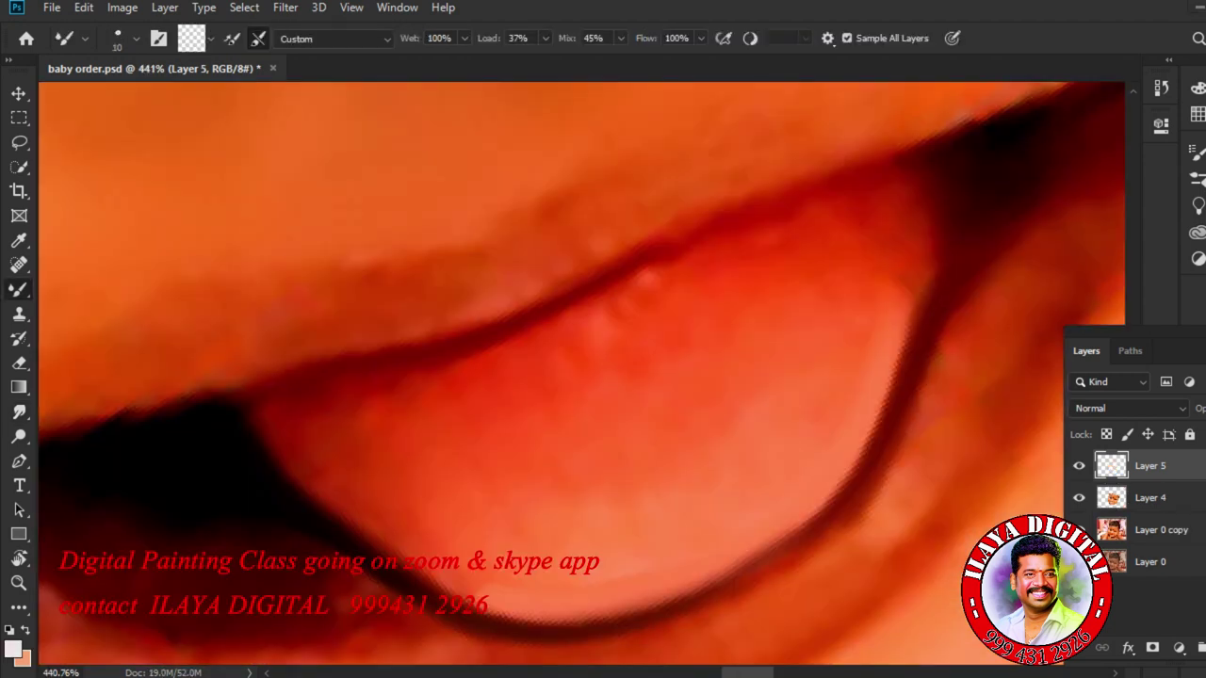
Smooth the dark line along the lower edge of the upper lip with the Mixer Brush at 10 to 15 px.
left_click_drag(234, 403, 563, 313)
left_click_drag(949, 143, 782, 208)
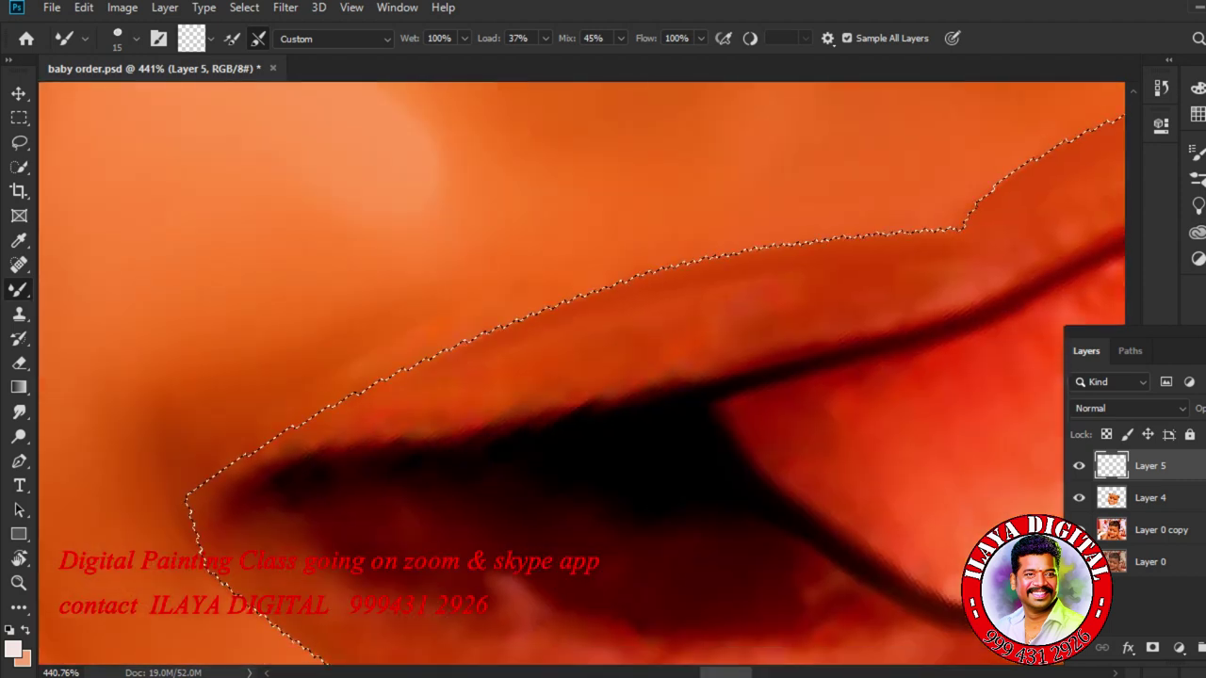
left_click_drag(255, 485, 586, 411)
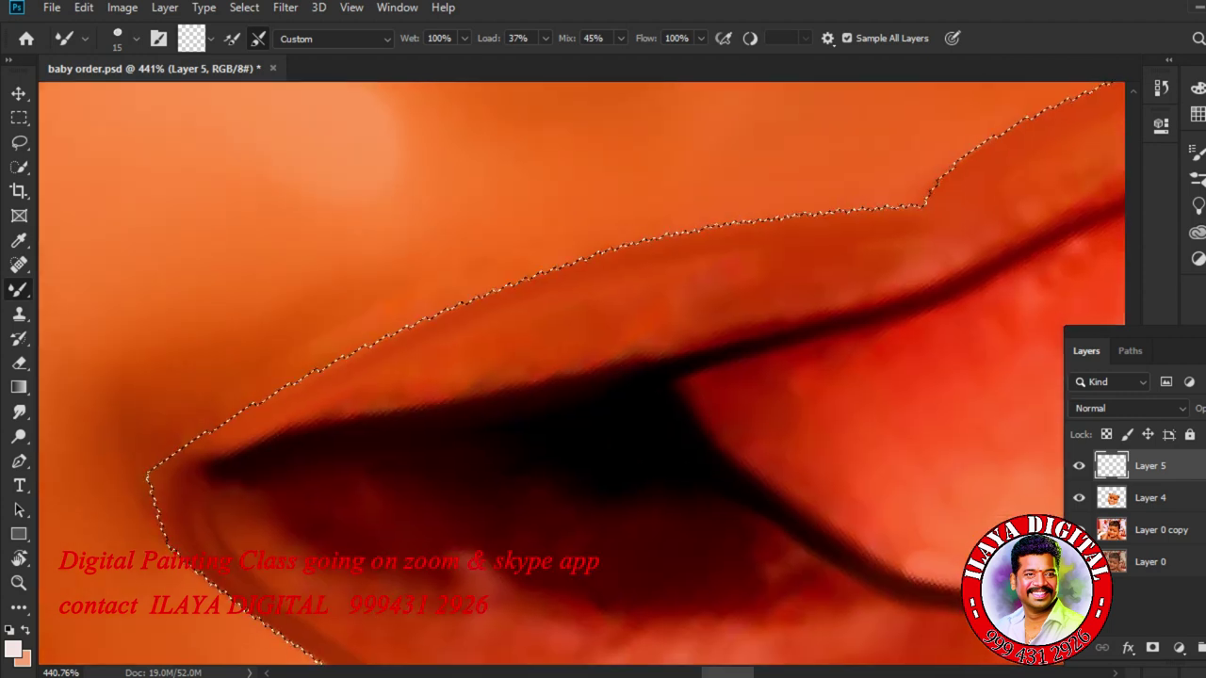
Load the Smudge Brush preset for the Smudge tool and reduce its size to 15 px.
key("r")
right_click(510, 311)
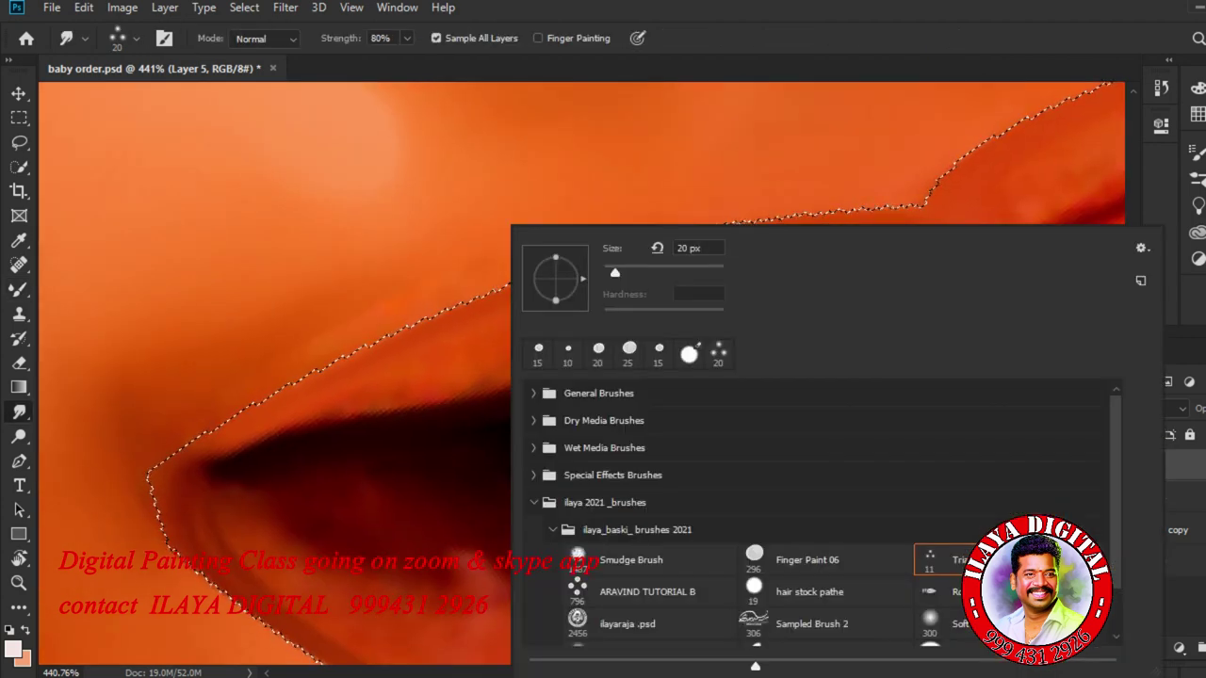
double_click(807, 559)
right_click(630, 405)
double_click(752, 560)
key("[")
key("[")
key("[")
key("[")
key("[")
key("[")
key("[")
key("[")
key("[")
key("[")
key("[")
key("[")
key("[")
key("[")
key("[")
key("[")
key("[")
key("[")
key("[")
Smooth the left half of the upper lip and the dark mouth corner with the Smudge tool at 15 px.
left_click_drag(199, 504, 256, 539)
key("Caps_Lock")
left_click_drag(283, 437, 415, 405)
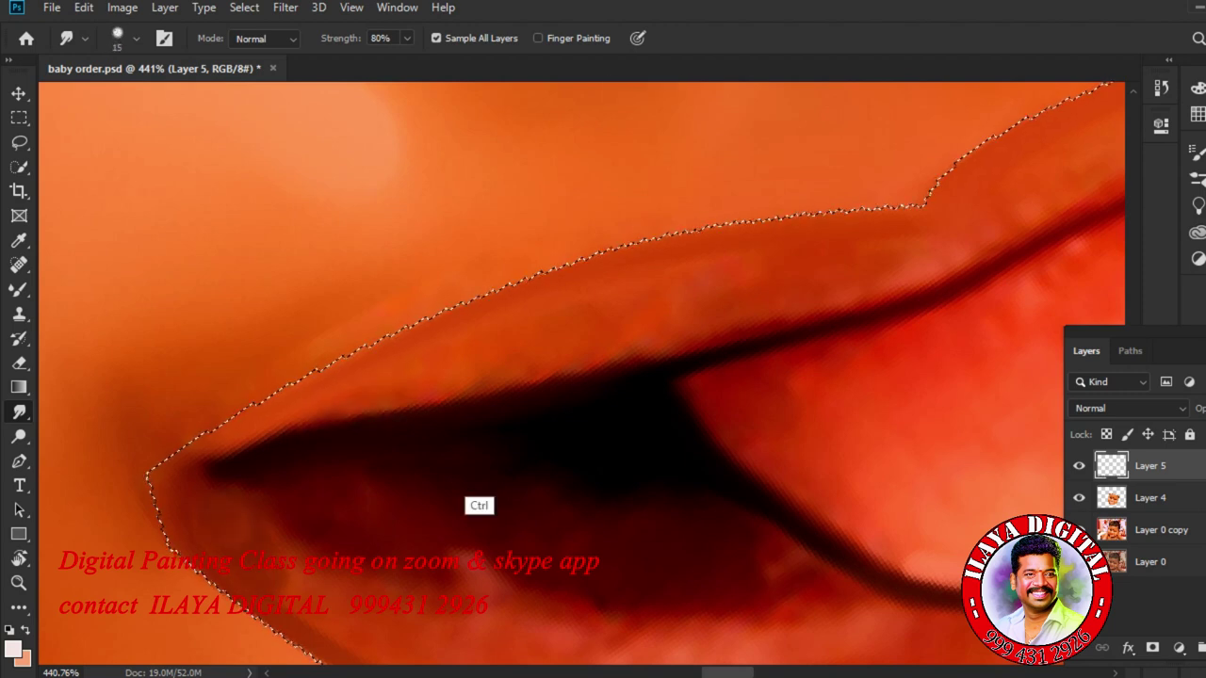
key("F5")
left_click(887, 315)
key("F5")
key("[")
key("bracketright")
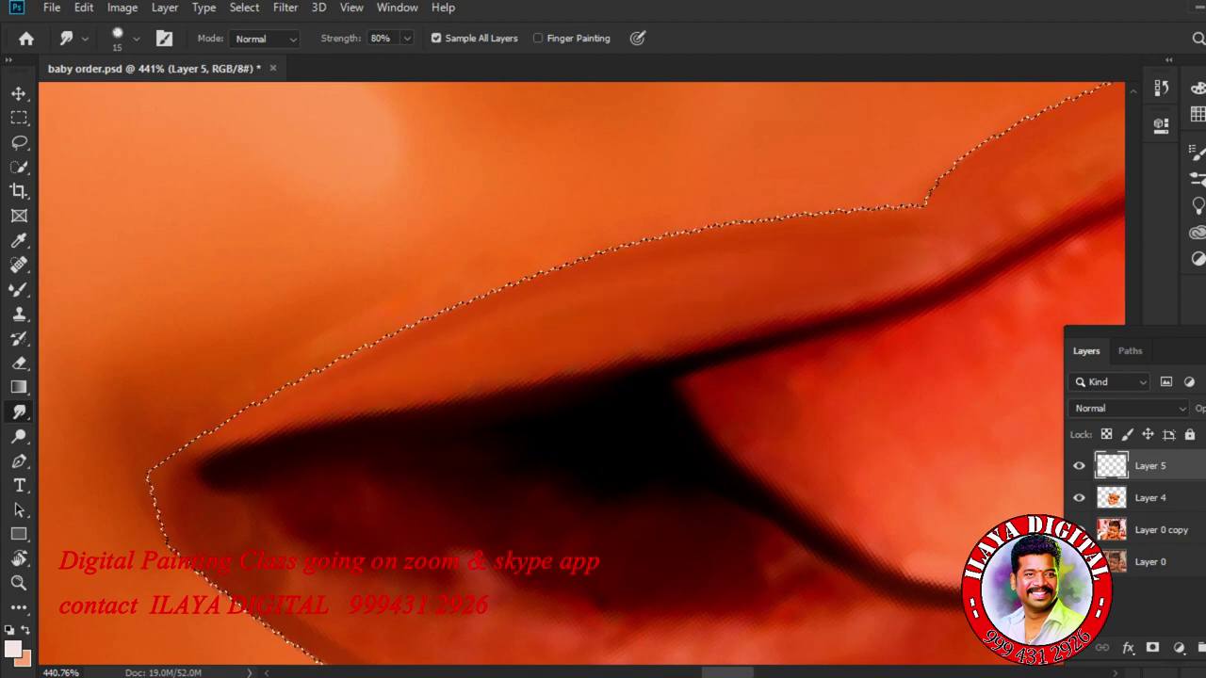
left_click_drag(669, 372, 622, 401)
left_click_drag(697, 386, 350, 443)
Blend the middle and right-hand part of the upper lip with the Smudge tool at 10 to 25 px.
key("[")
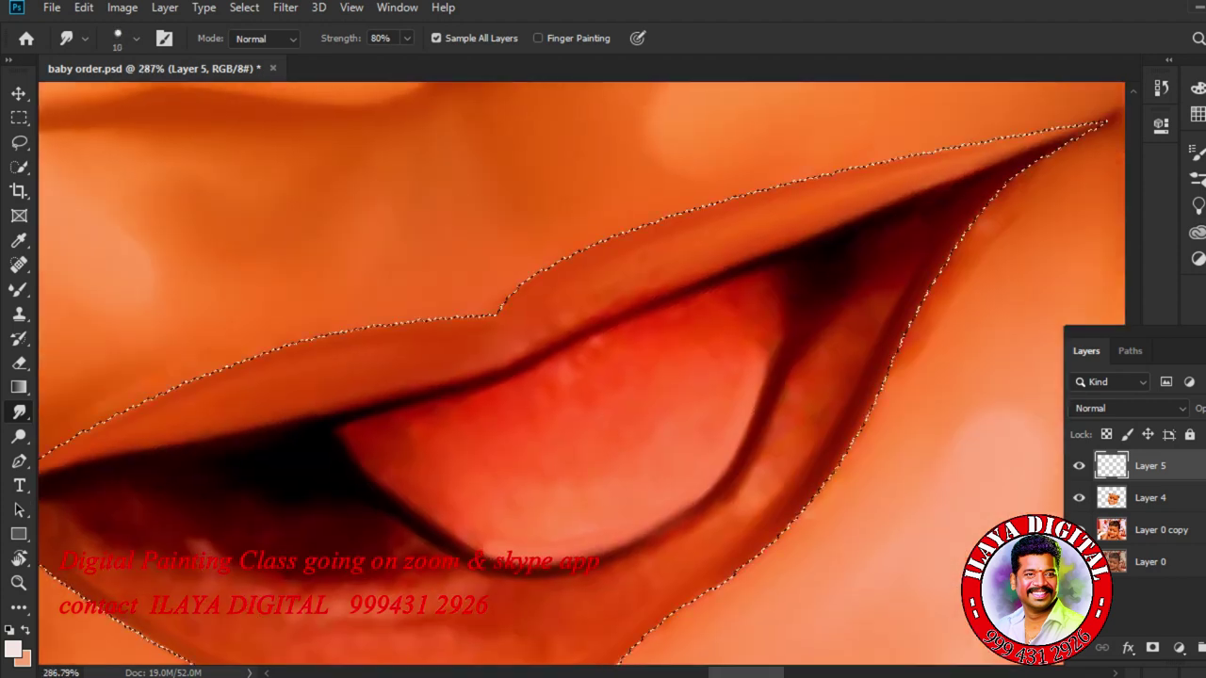
key("bracketright")
key("bracketright")
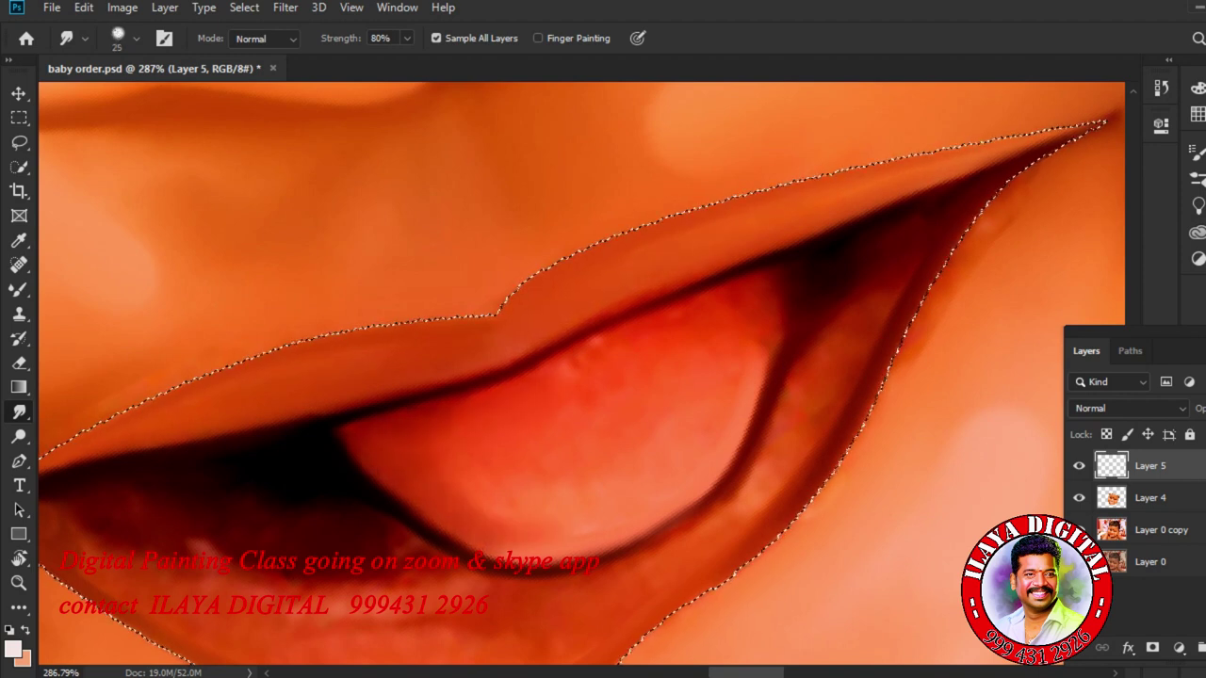
key("p")
key("b")
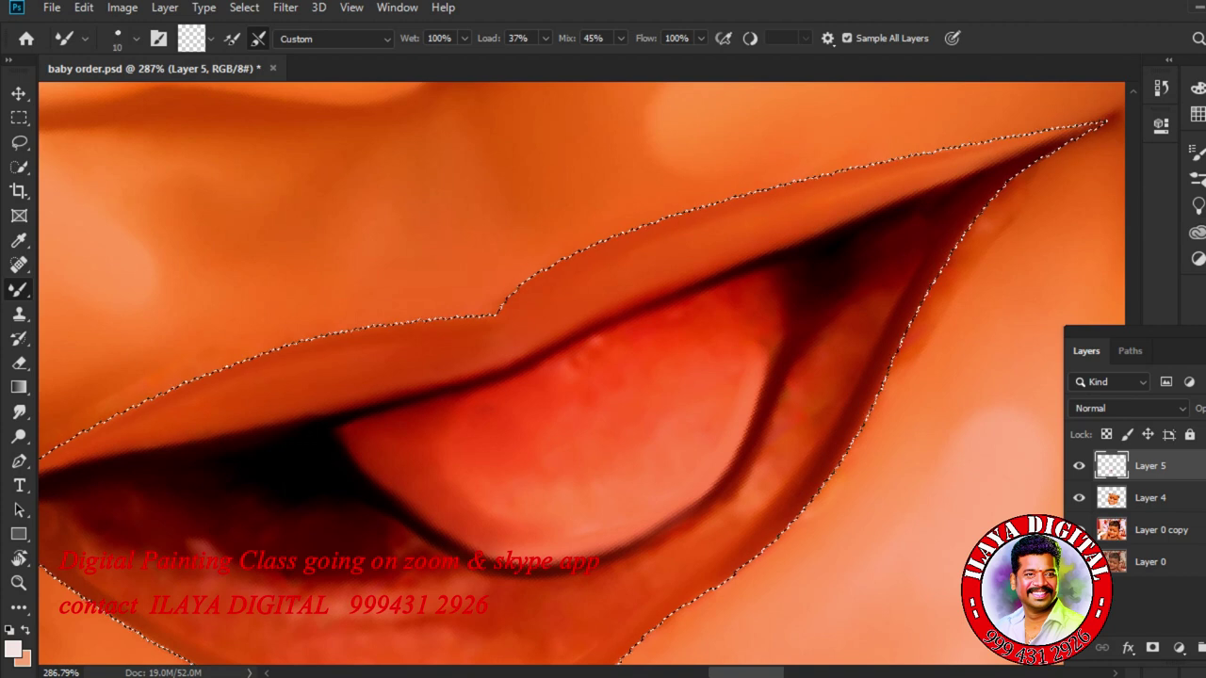
mouse_move(664, 315)
left_mouse_down()
mouse_move(712, 381)
mouse_move(673, 442)
mouse_move(528, 523)
mouse_move(502, 551)
left_mouse_up()
key("ctrl+z")
key("ctrl+z")
Smooth the tongue's surface and its lower edge with the Smudge tool at 20 to 25 px.
key("r")
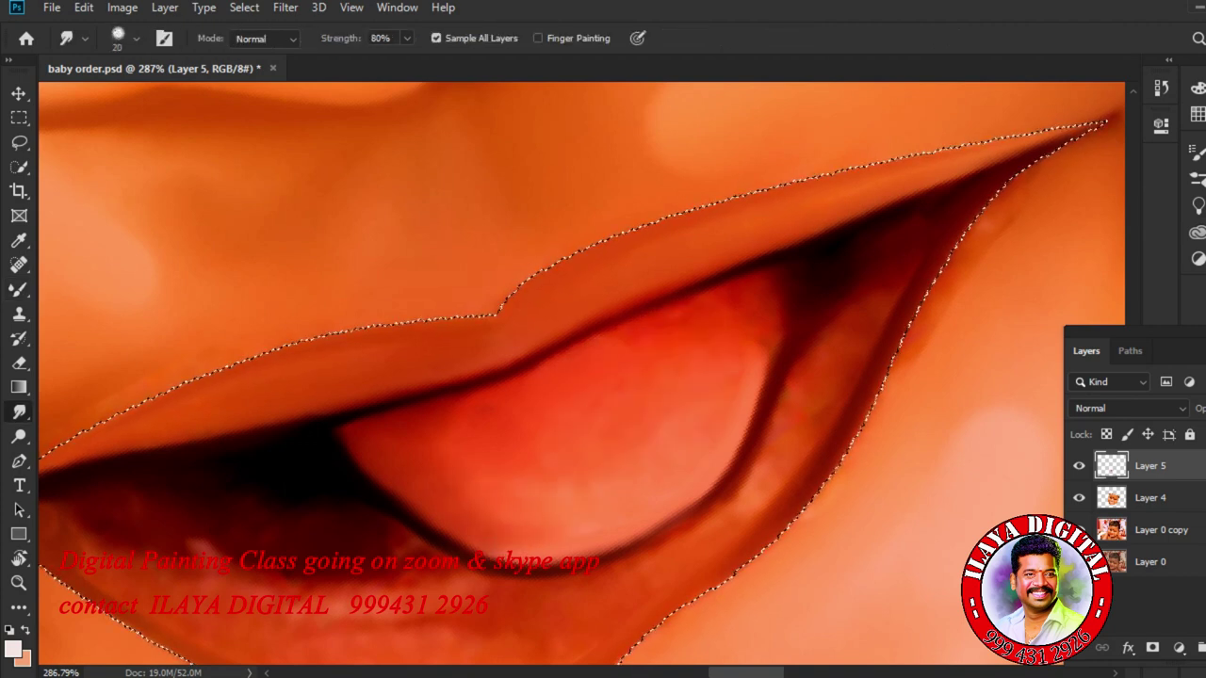
left_click_drag(774, 294, 761, 350)
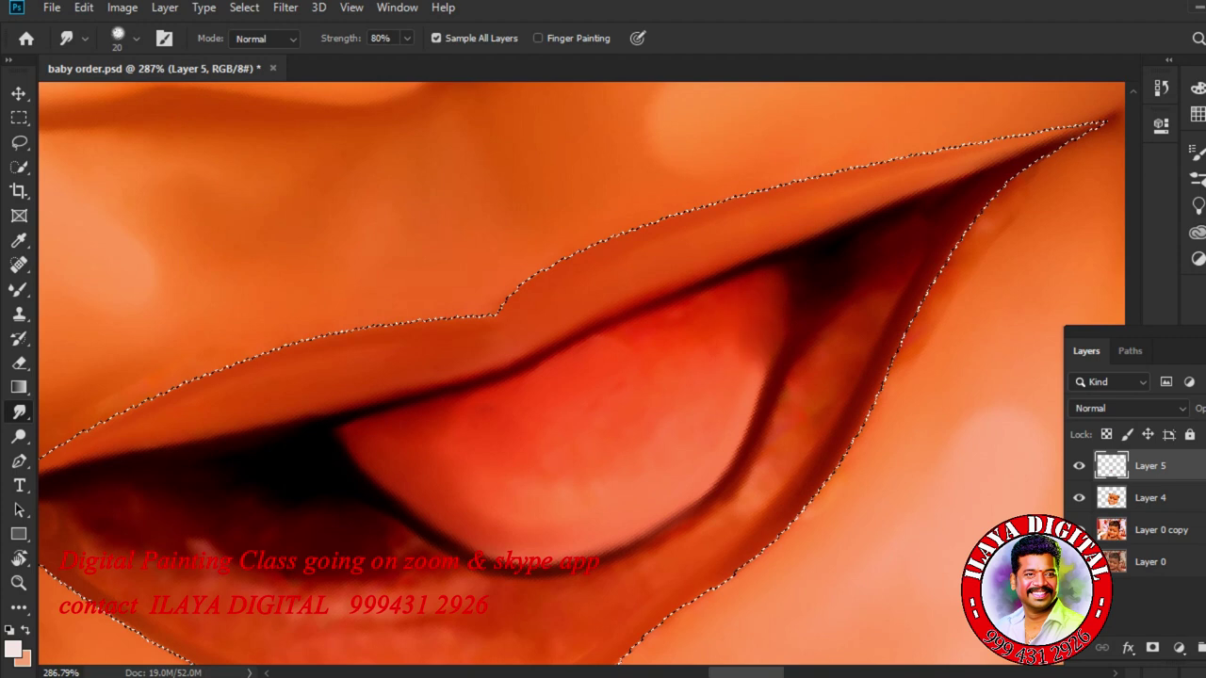
left_click_drag(733, 401, 750, 336)
left_click_drag(479, 483, 563, 505)
left_click_drag(482, 517, 560, 530)
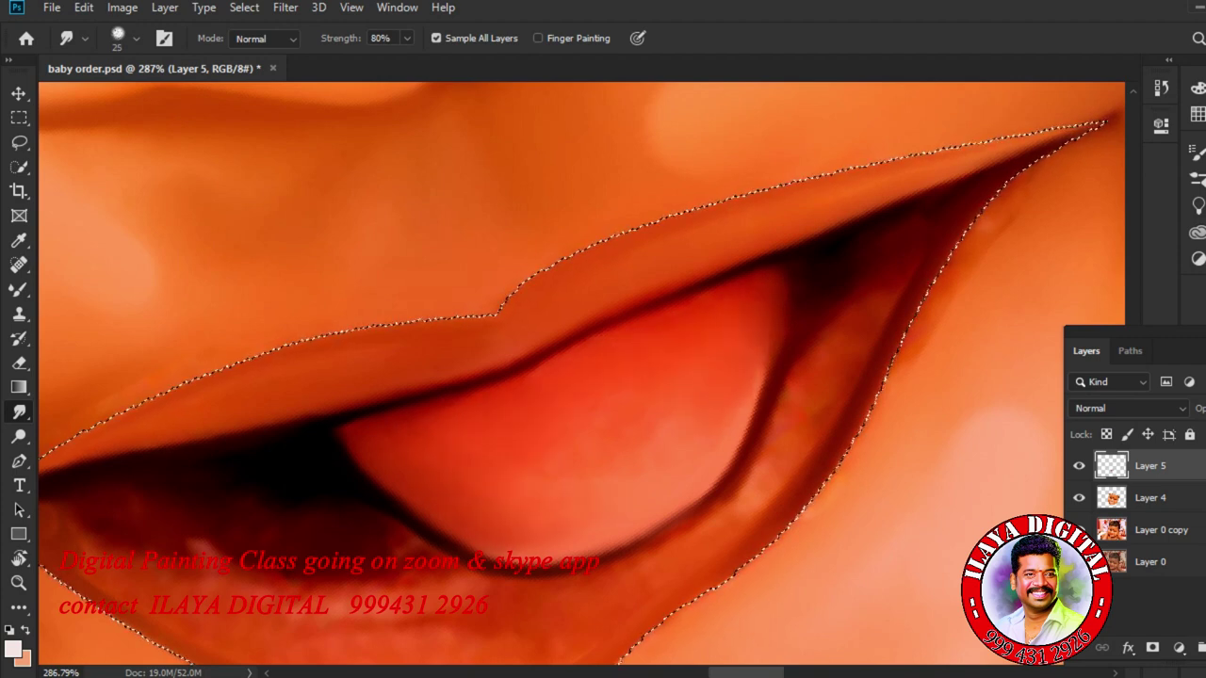
left_click_drag(566, 546, 514, 518)
Blend the right-hand side of the lower lip beside the tongue with the Smudge tool at 20 px, adjusting the brush settings.
key("bracketleft")
key("bracketleft")
left_click_drag(799, 396, 862, 284)
left_click_drag(782, 433, 867, 268)
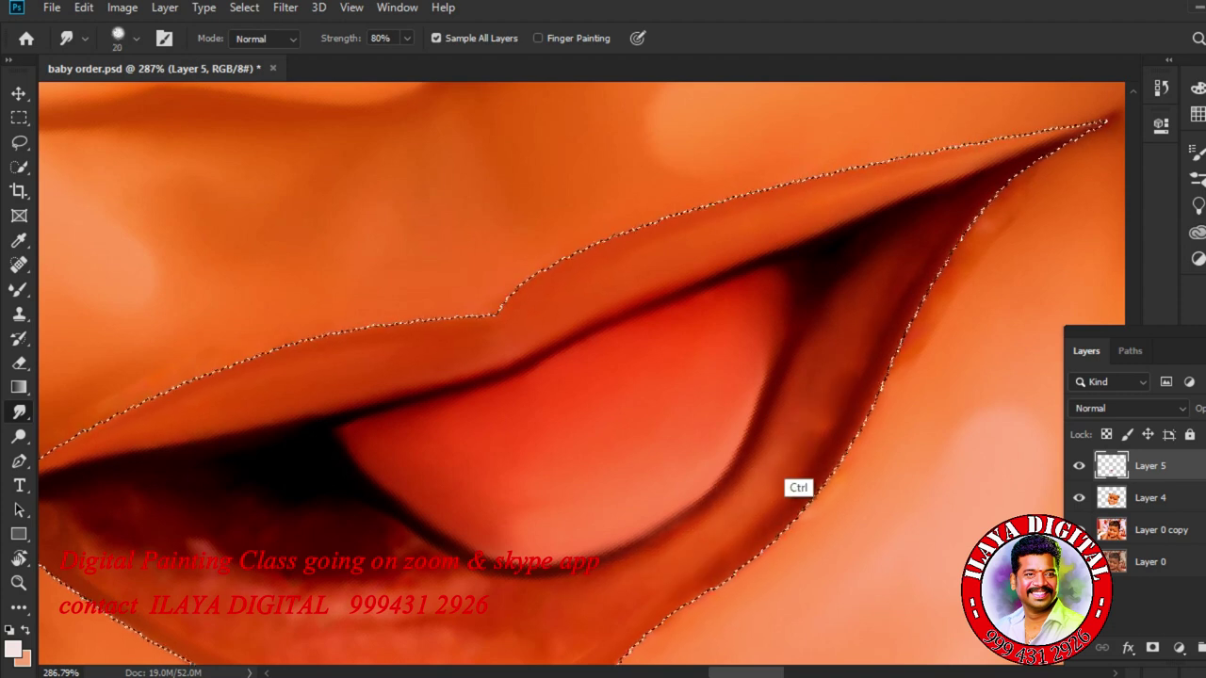
key("F5")
left_click(905, 209)
left_click_drag(1000, 466, 977, 465)
key("F5")
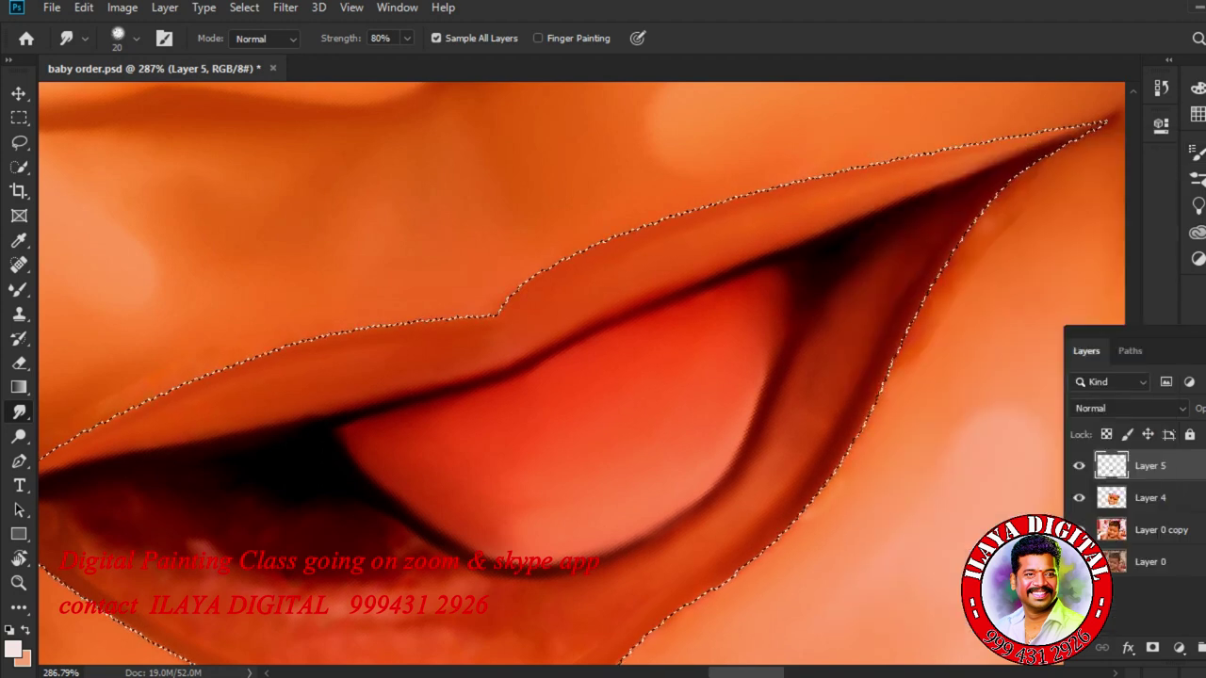
Smooth the left part of the lower lip and the dark mouth interior with the Smudge tool at 15 to 20 px.
left_click_drag(498, 315, 619, 196)
key("[")
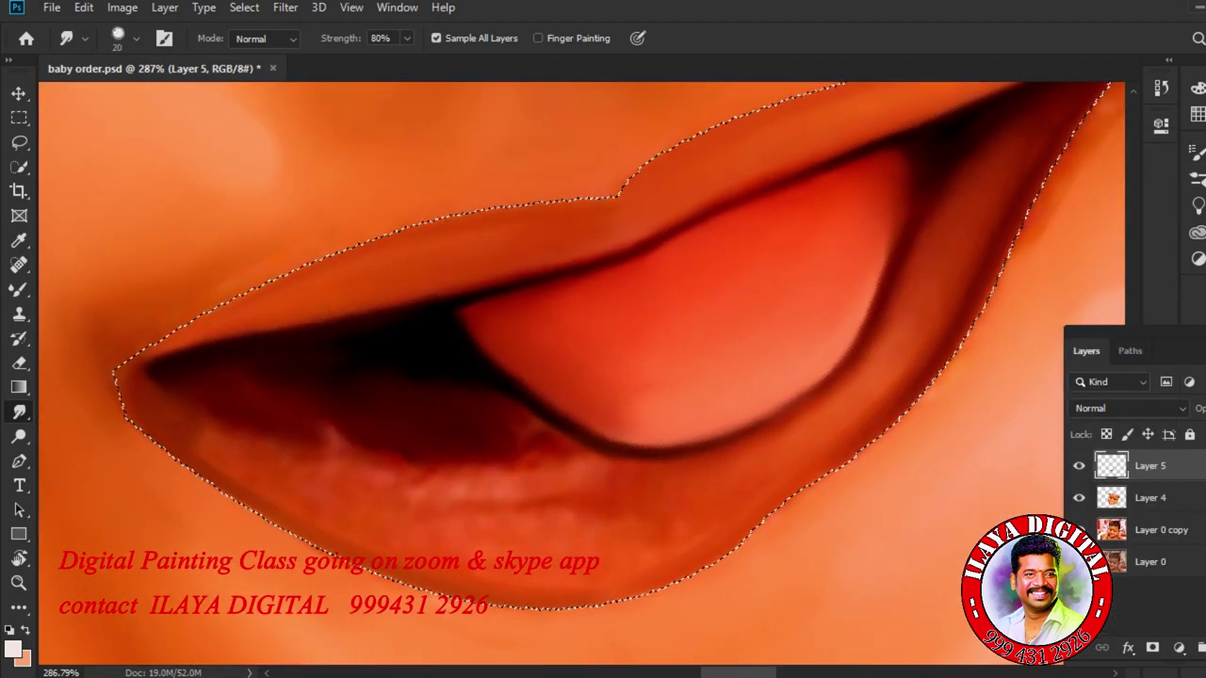
key("bracketleft")
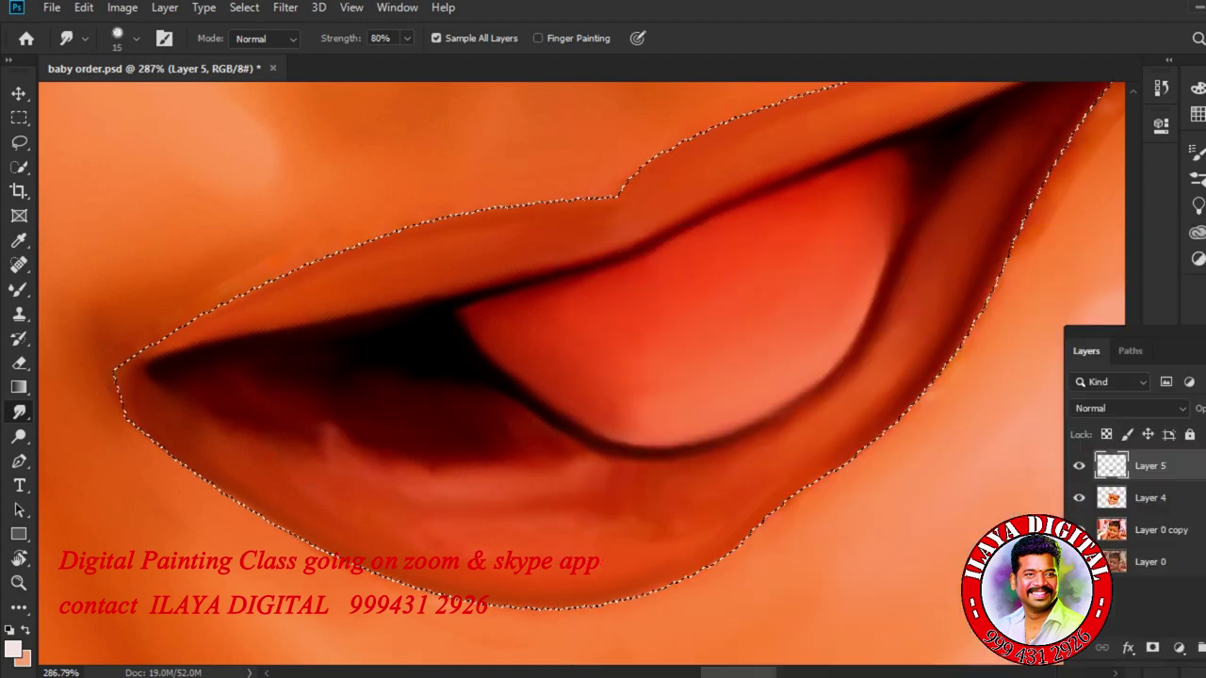
Blend the skin around the right-hand mouth corner and beside the lower lip with the Mixer Brush at 15 to 25 px.
key("b")
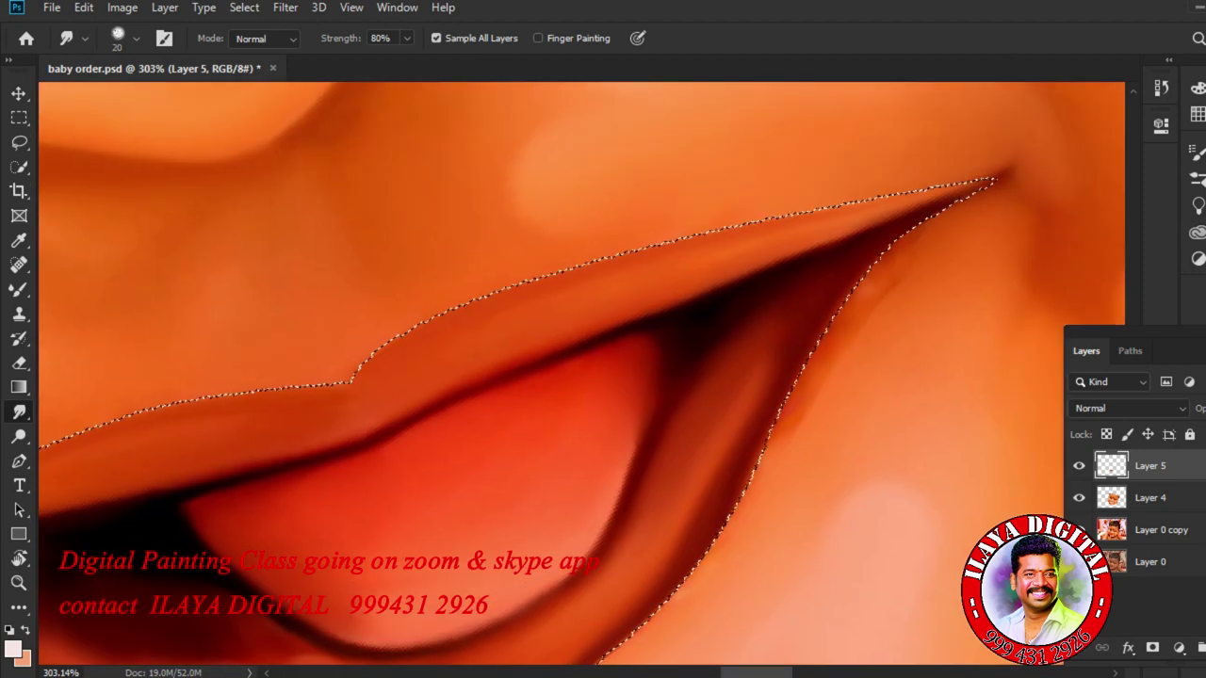
key("b")
left_click_drag(799, 381, 774, 435)
key("[")
left_click_drag(909, 181, 990, 171)
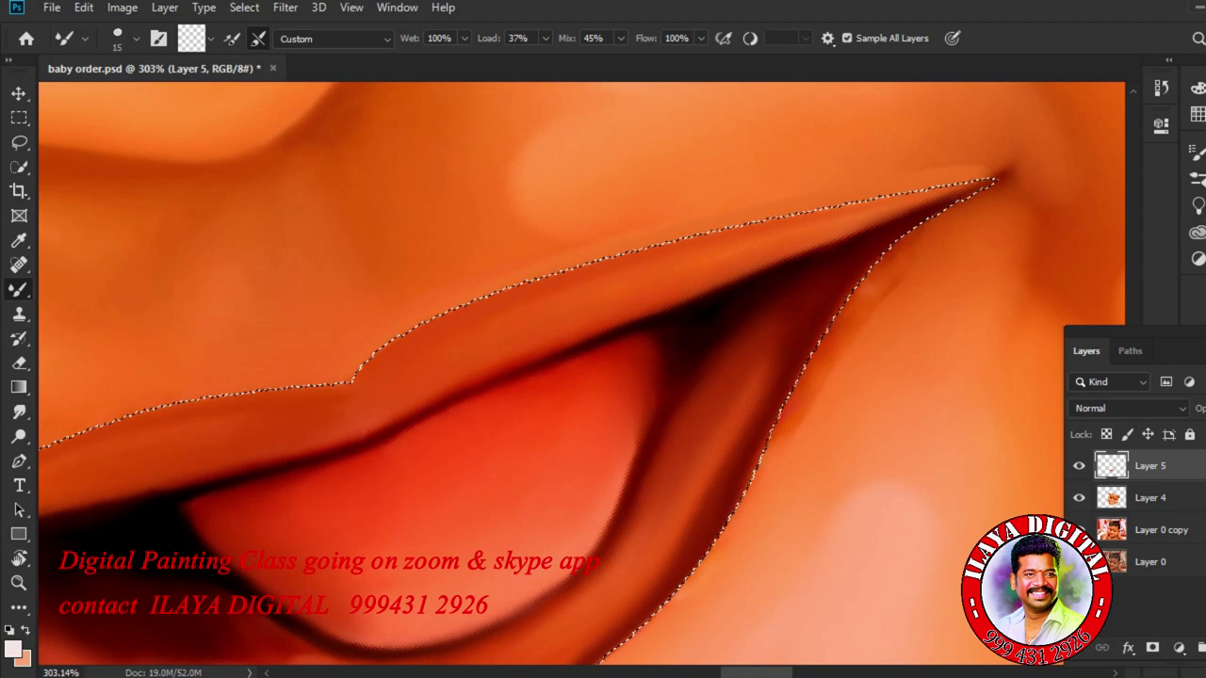
left_click_drag(831, 366, 789, 439)
left_click_drag(882, 273, 833, 339)
mouse_move(884, 259)
left_mouse_down()
mouse_move(837, 330)
mouse_move(986, 189)
left_mouse_up()
key("]")
key("]")
mouse_move(895, 299)
left_mouse_down()
mouse_move(849, 365)
mouse_move(871, 381)
left_mouse_up()
Blend the skin along the lower lip's outer edge toward the left-hand mouth corner with the Mixer Brush at 20 to 25 px.
left_click_drag(818, 452, 950, 214)
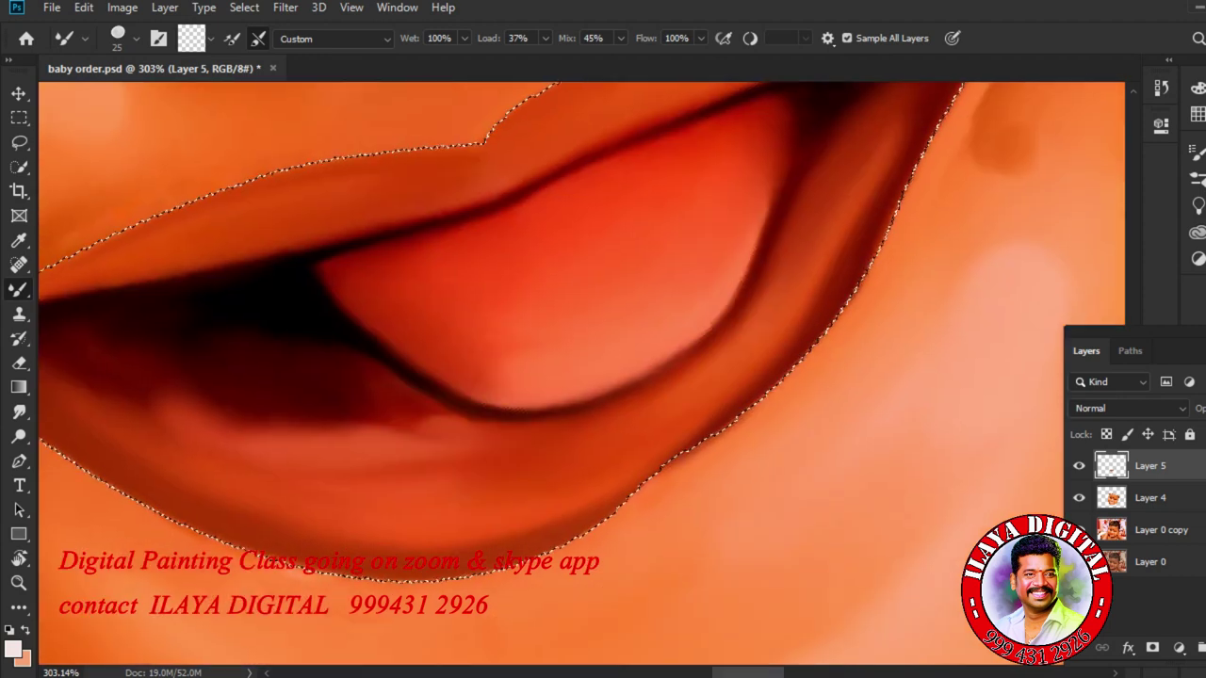
left_click_drag(471, 396, 641, 292)
key("bracketleft")
left_click_drag(252, 367, 136, 275)
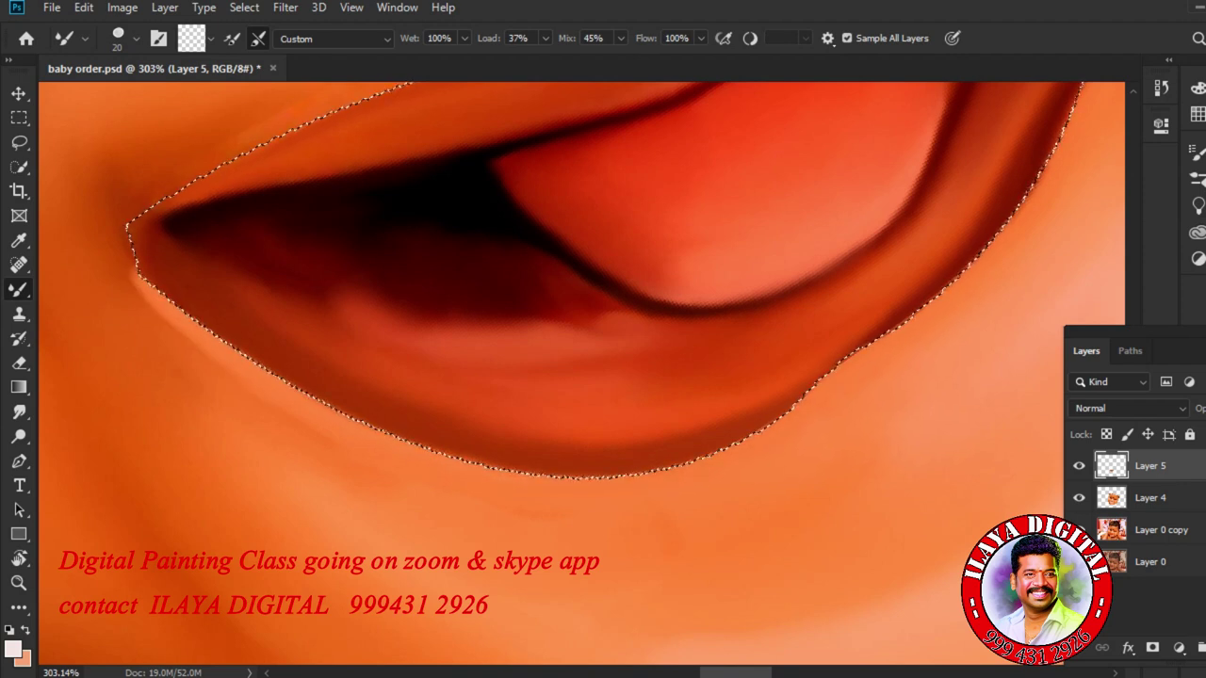
Soften the skin above the upper lip's left half and around the mouth corner with the Mixer Brush and Smudge tool.
left_click_drag(472, 245, 579, 424)
key("bracketright")
key("bracketleft")
key("bracketleft")
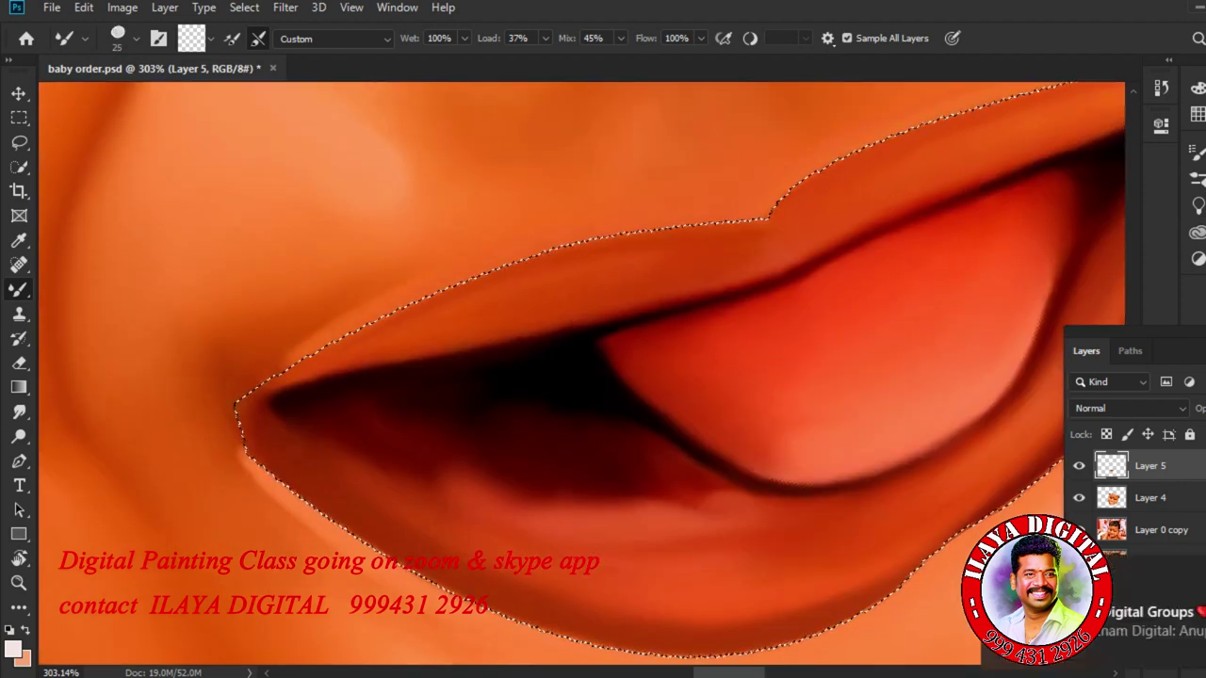
left_click_drag(367, 302, 555, 229)
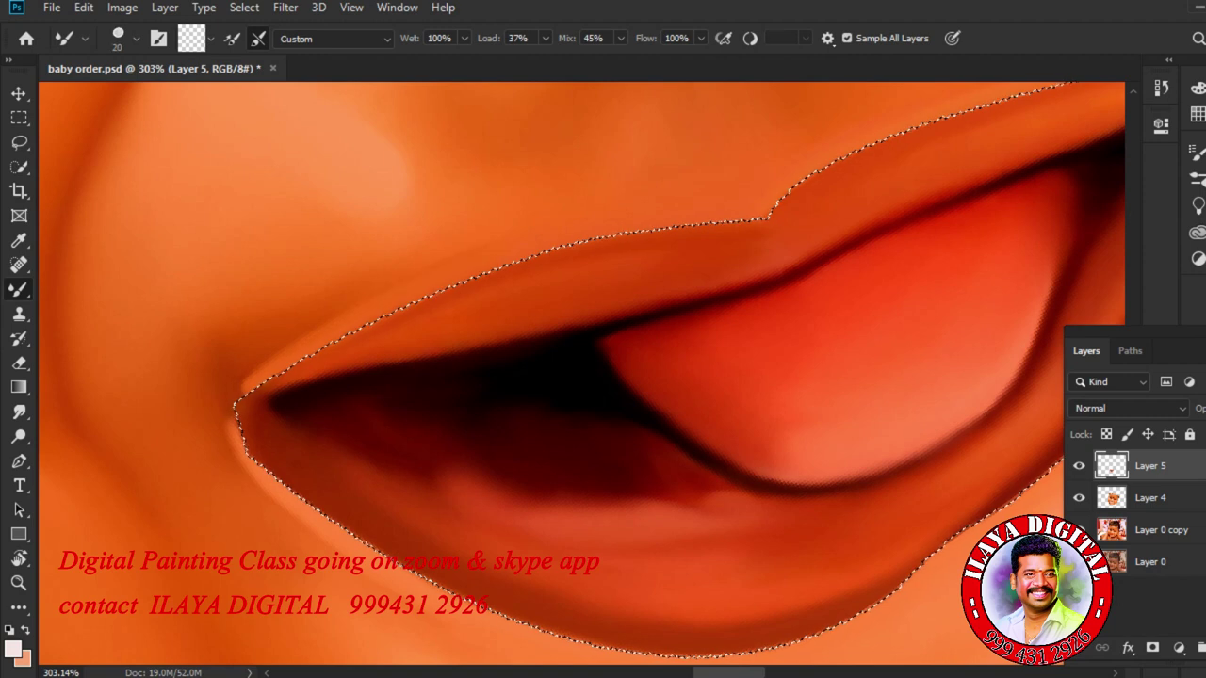
key("r")
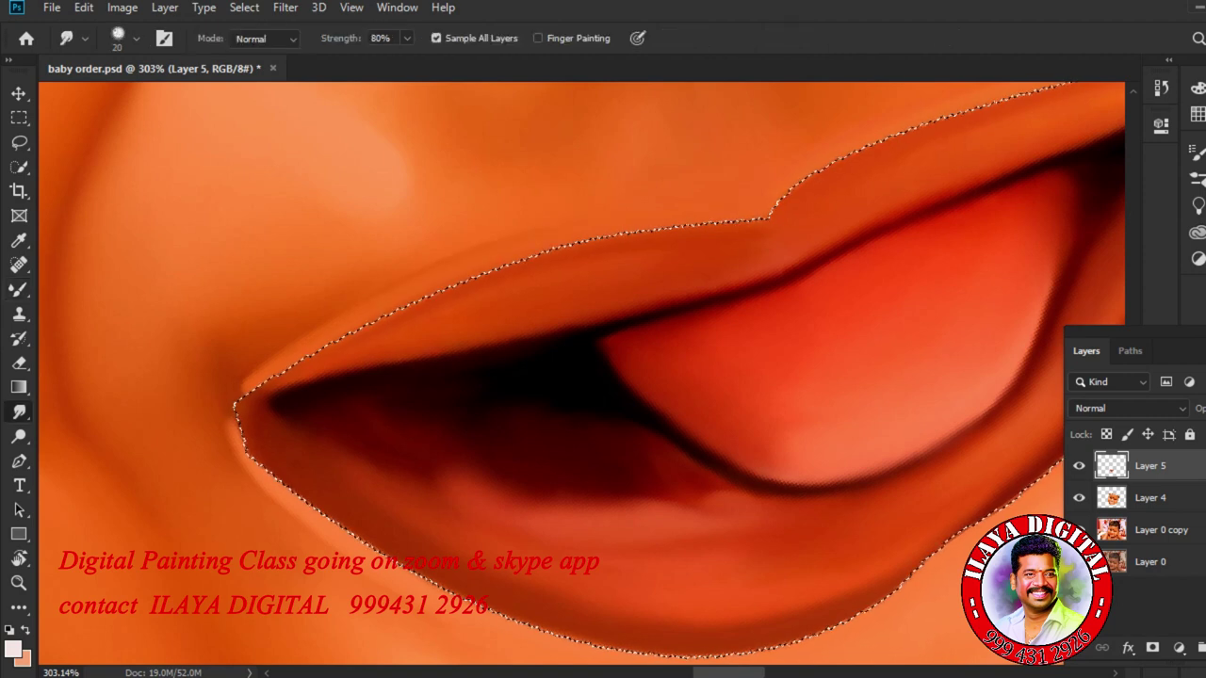
key("bracketleft")
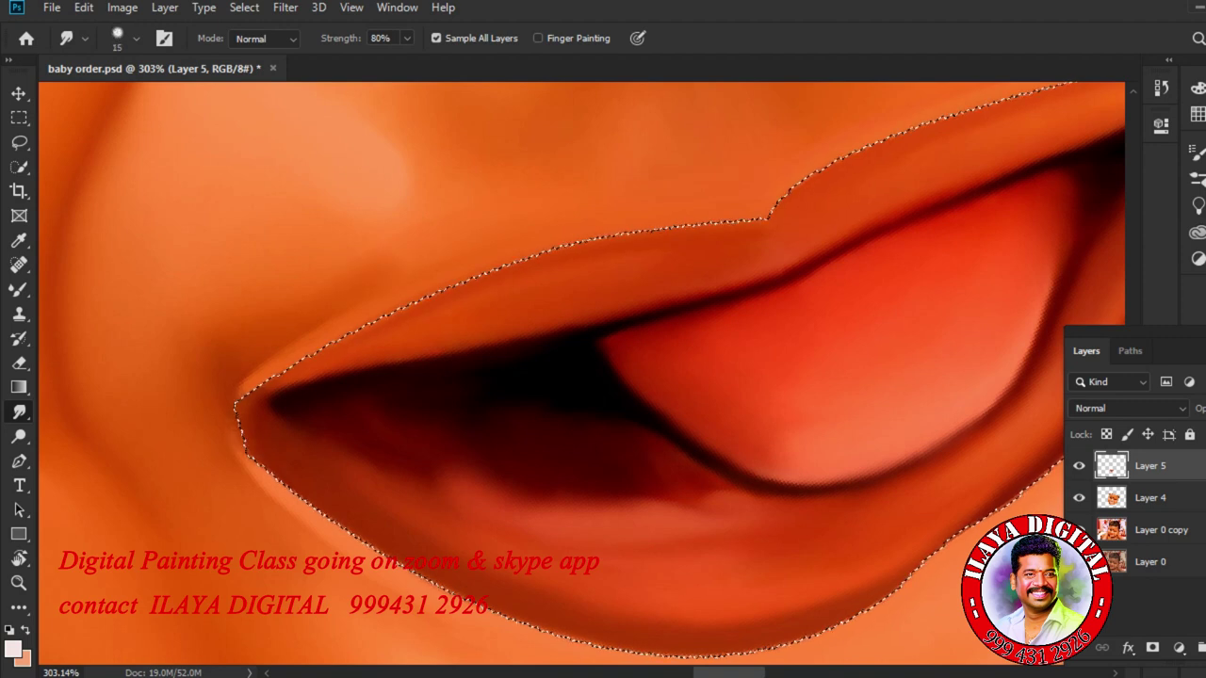
Smooth the skin below the lower lip with the Smudge tool at 25 to 35 px, and deselect the lip selection.
left_click_drag(716, 443, 573, 271)
key("bracketright")
key("bracketright")
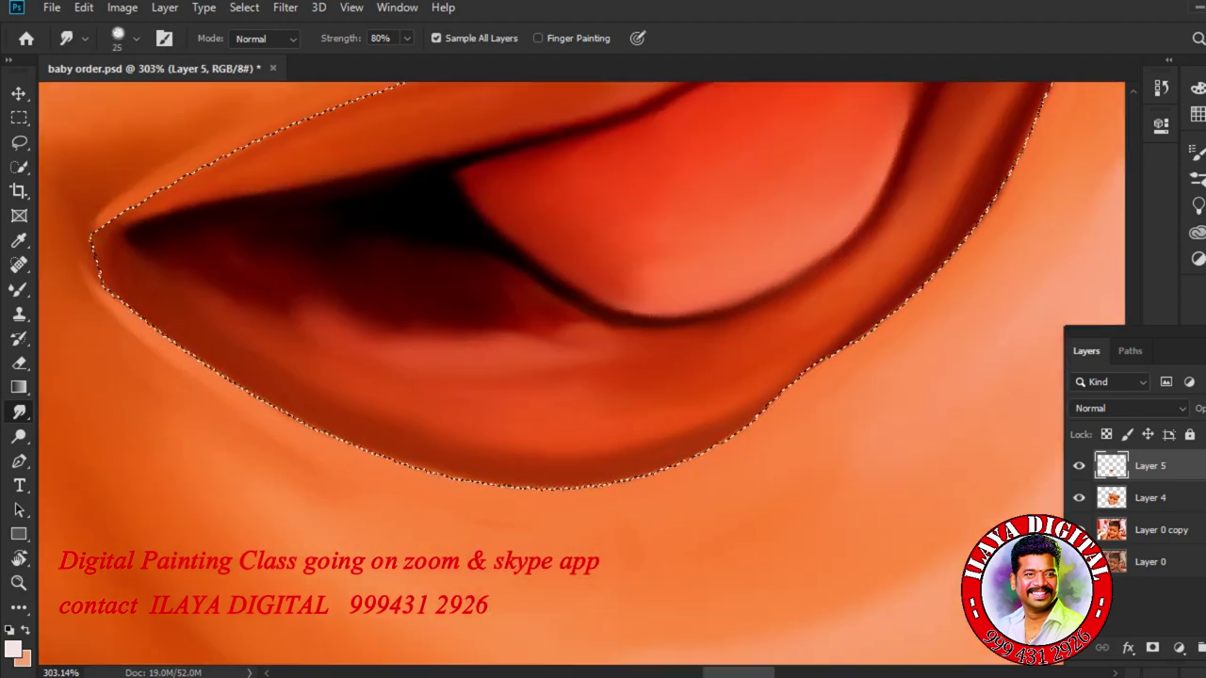
key("bracketright")
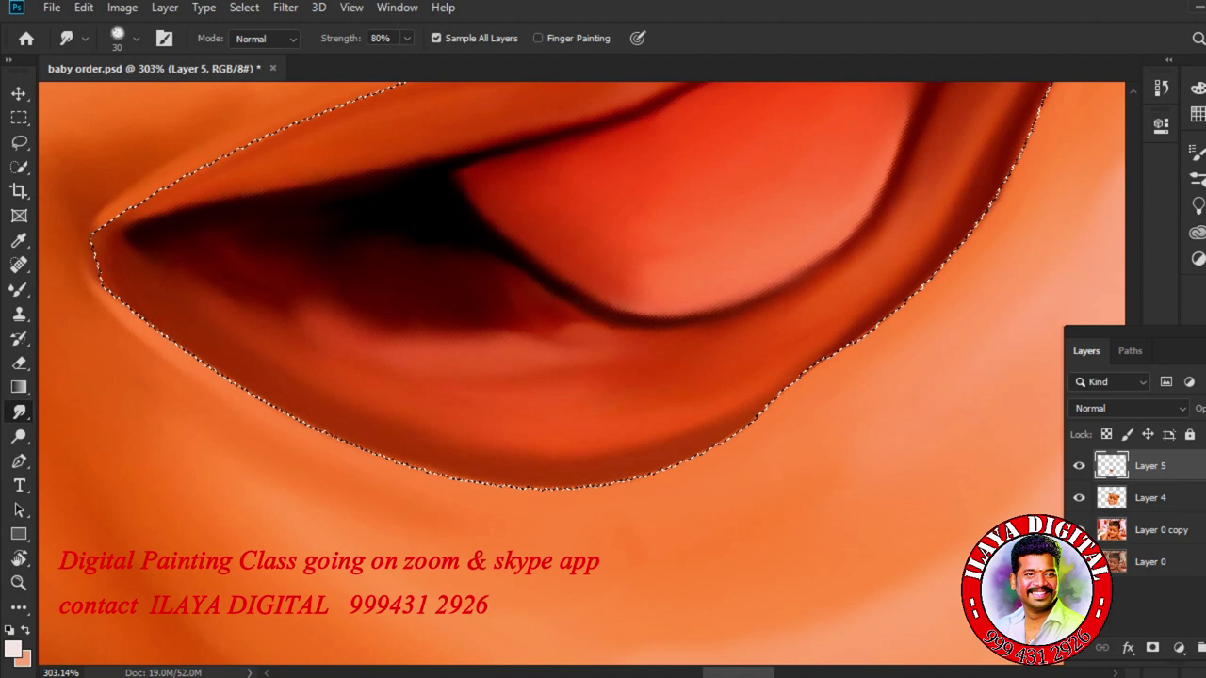
left_click_drag(834, 565, 540, 584)
key("bracketright")
key("bracketright")
key("bracketleft")
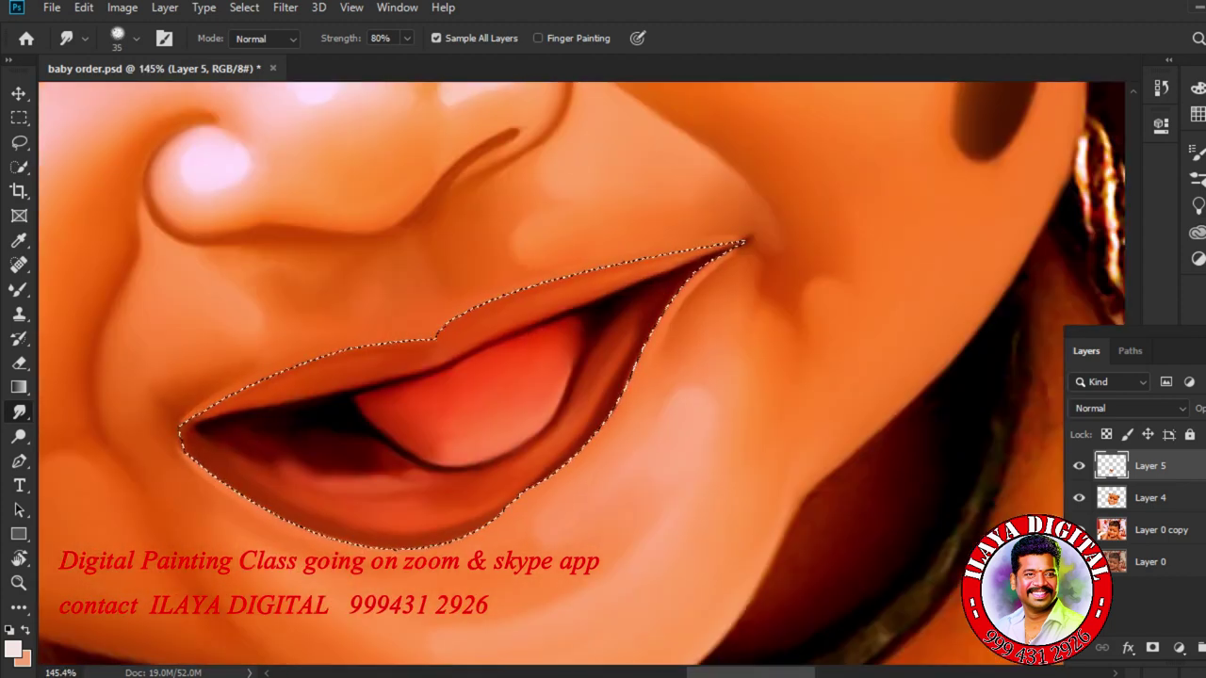
key("ctrl+d")
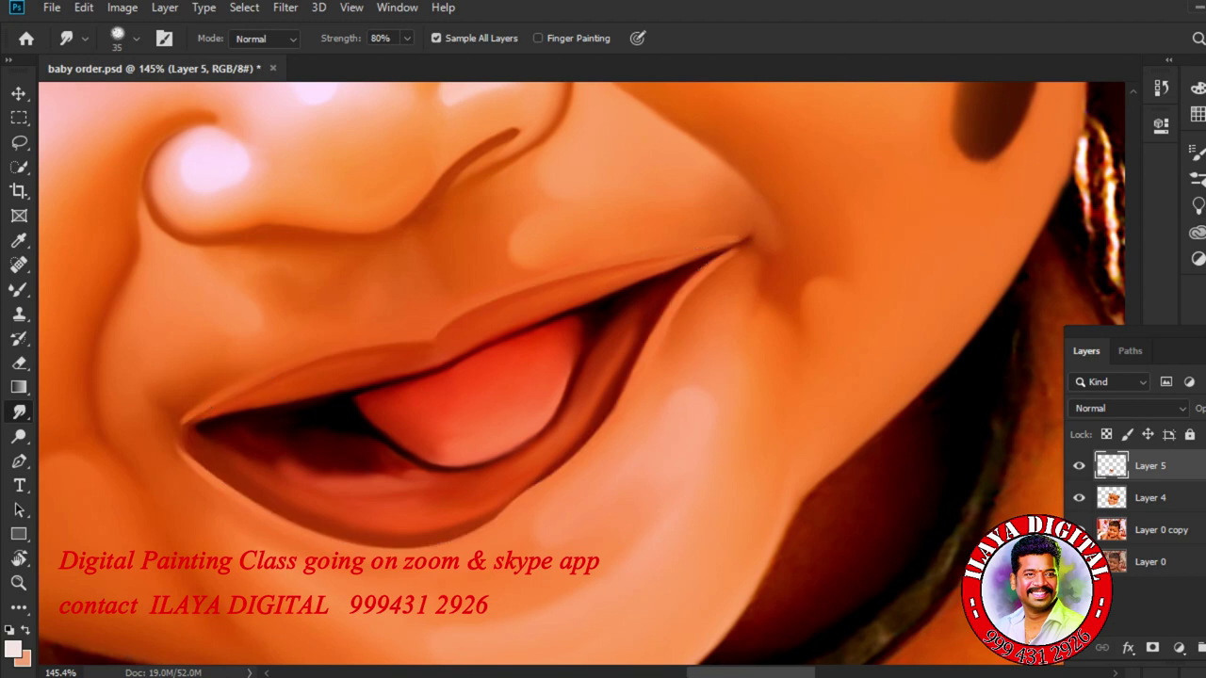
key("ctrl+0")
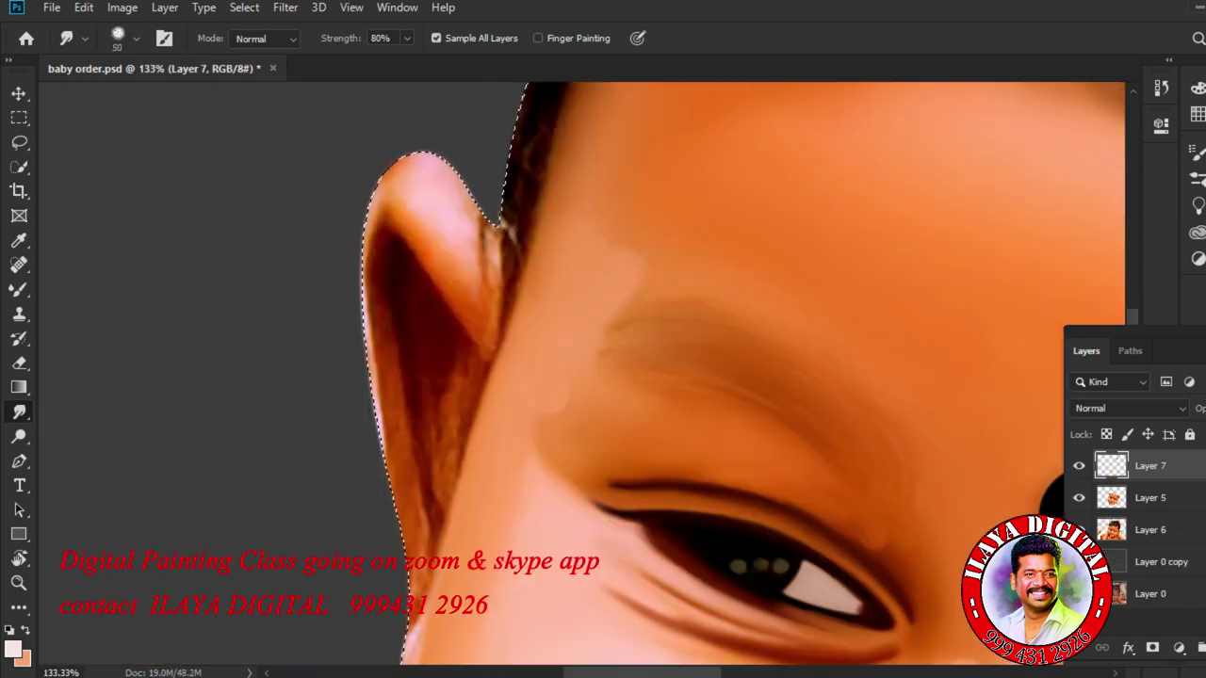
Smooth the hairline beside the top of the left-hand ear on Layer 7 with the Smudge tool, down to 25 px.
key("b")
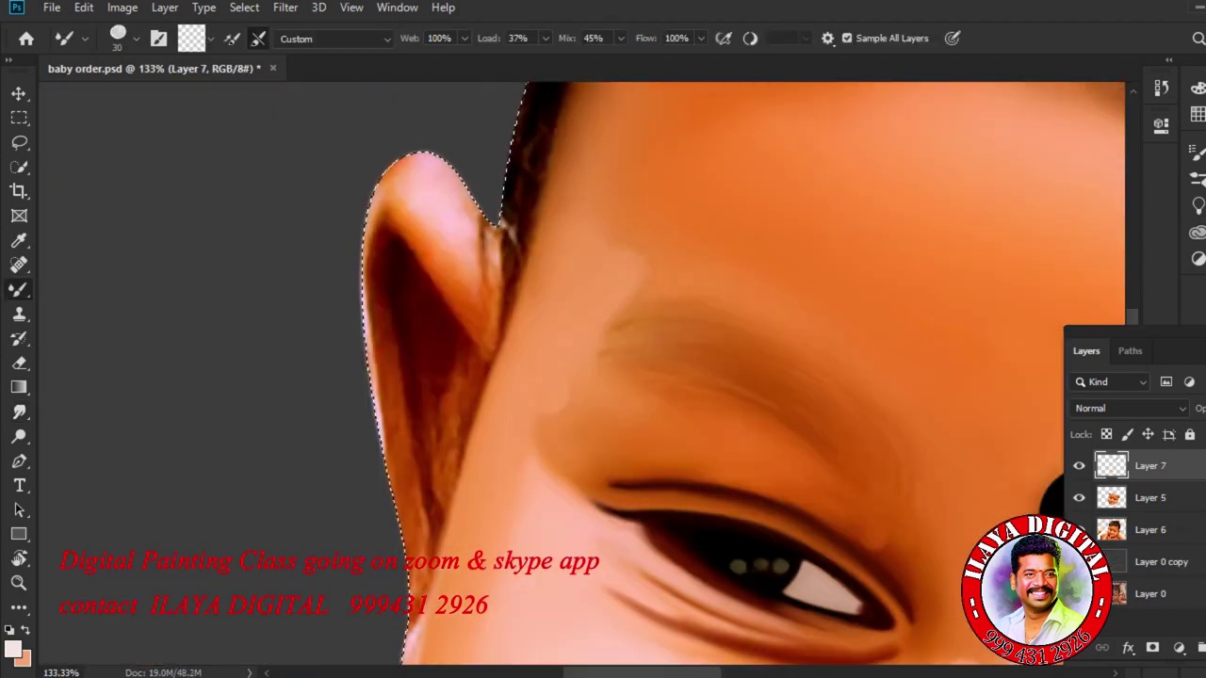
key("ctrl+z")
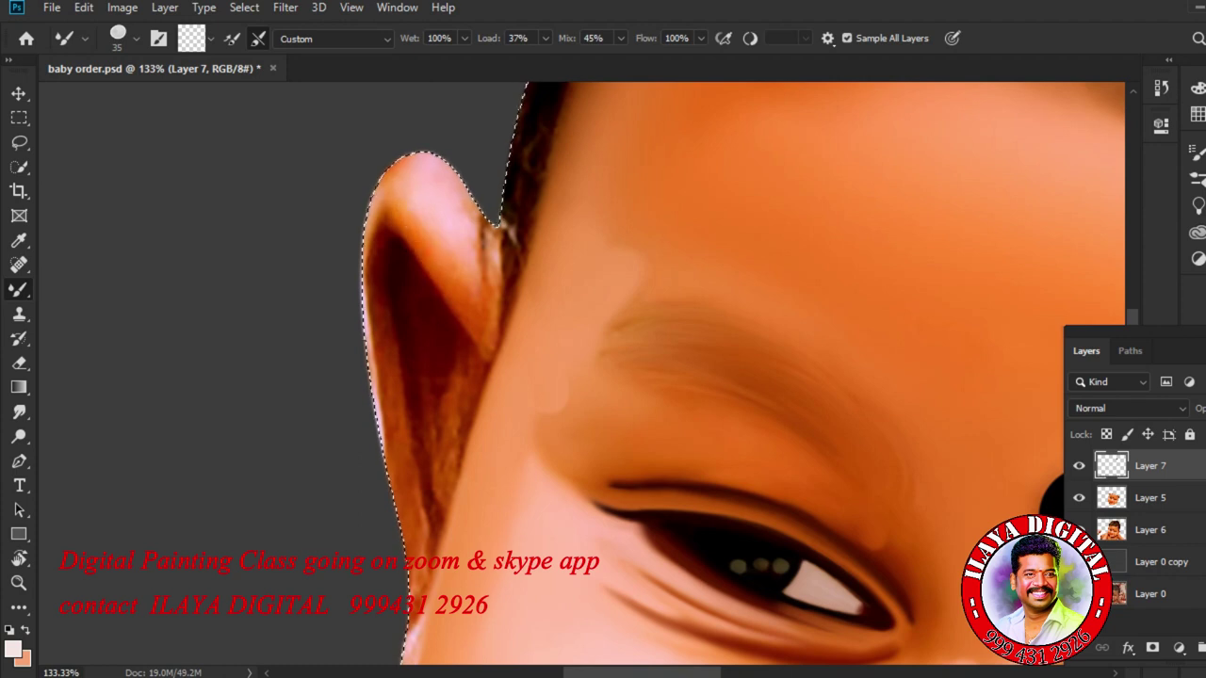
key("F5")
key("F5")
key("r")
scroll(499, 254, "up", 4)
key("bracketleft")
left_click_drag(445, 339, 470, 377)
key("bracketleft")
key("bracketleft")
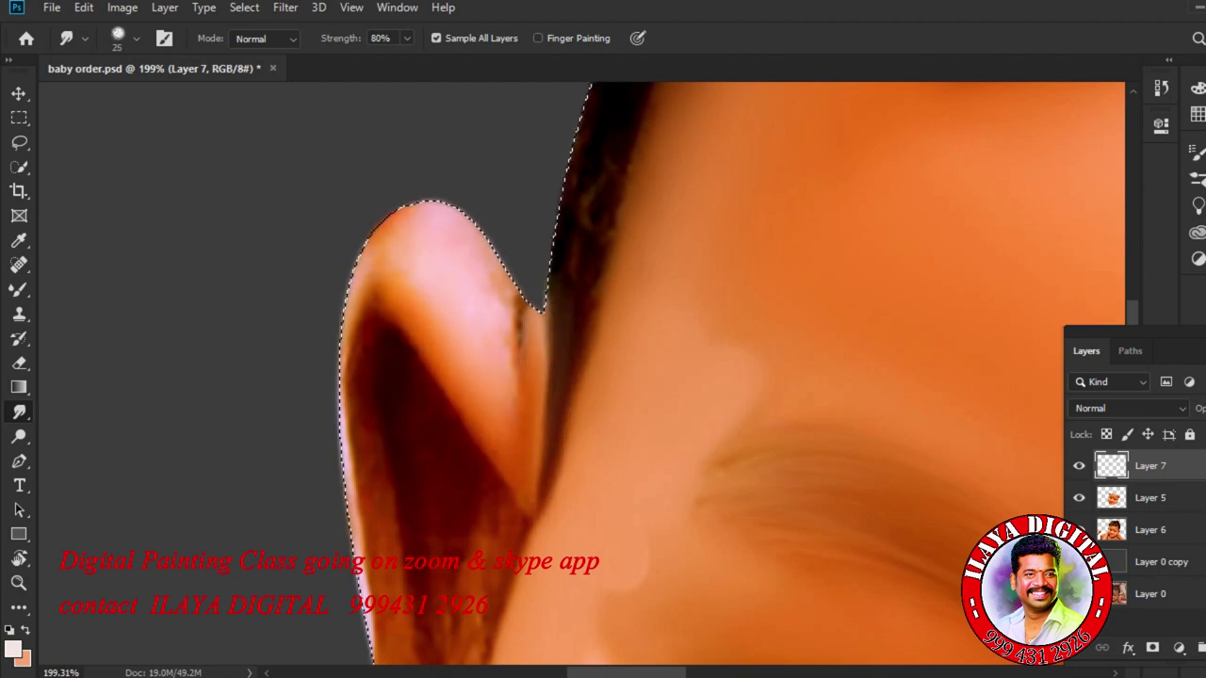
Smooth the pink upper fold and the outer rim of the left-hand ear with the Smudge tool at 25 to 30 px.
mouse_move(519, 307)
left_mouse_down()
mouse_move(515, 358)
mouse_move(487, 364)
left_mouse_up()
key("bracketright")
key("bracketright")
left_click_drag(479, 236, 496, 294)
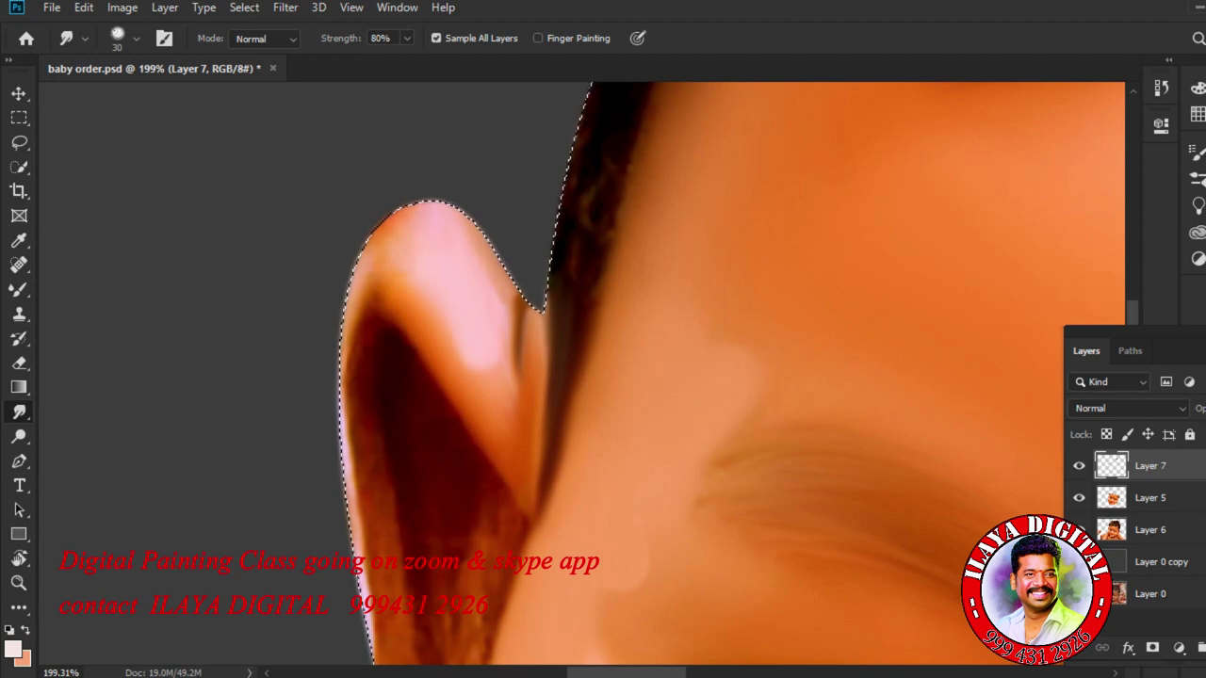
mouse_move(364, 320)
left_mouse_down()
mouse_move(360, 443)
mouse_move(375, 509)
left_mouse_up()
key("bracketleft")
left_click_drag(377, 240, 433, 211)
key("bracketright")
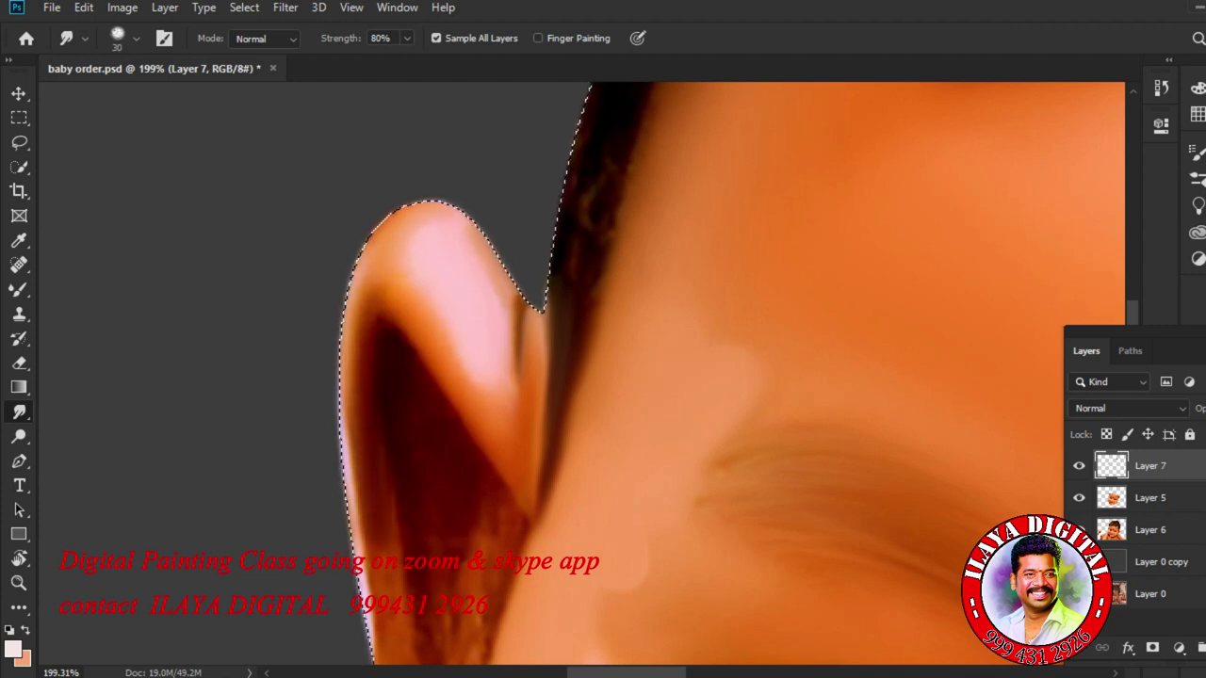
Blend the left-hand ear's dark hollow and lower outer rim with the Mixer Brush at 25 to 40 px.
left_click_drag(566, 424, 596, 226)
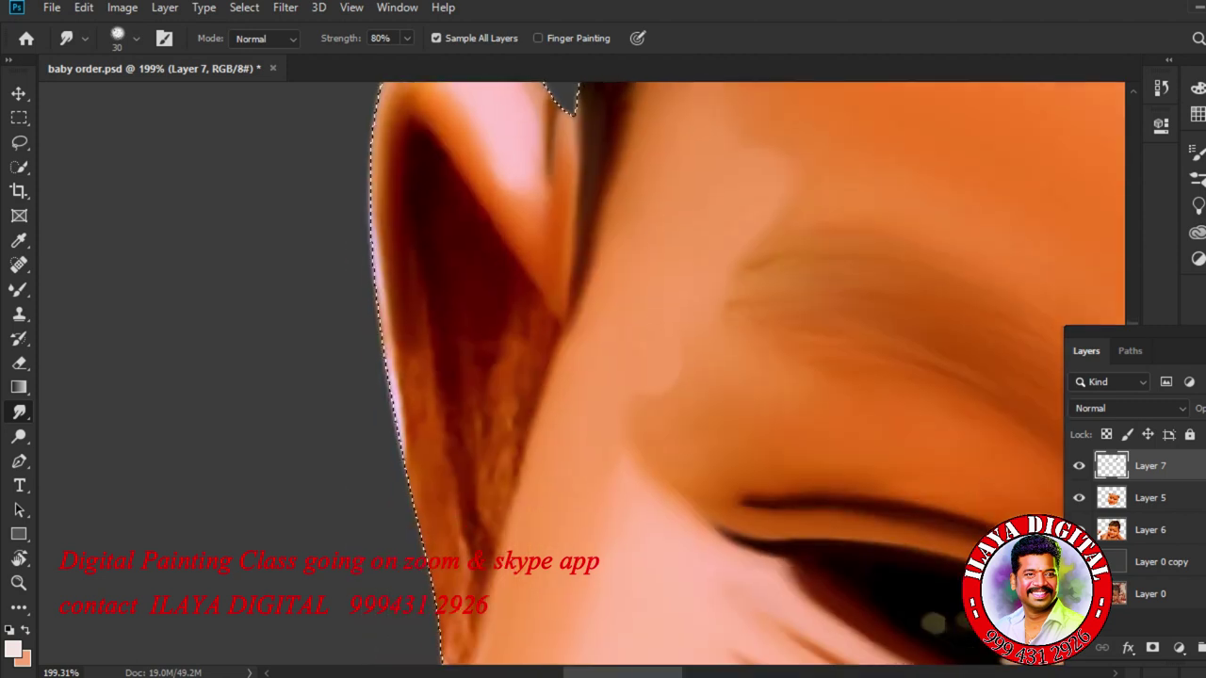
key("b")
key("bracketleft")
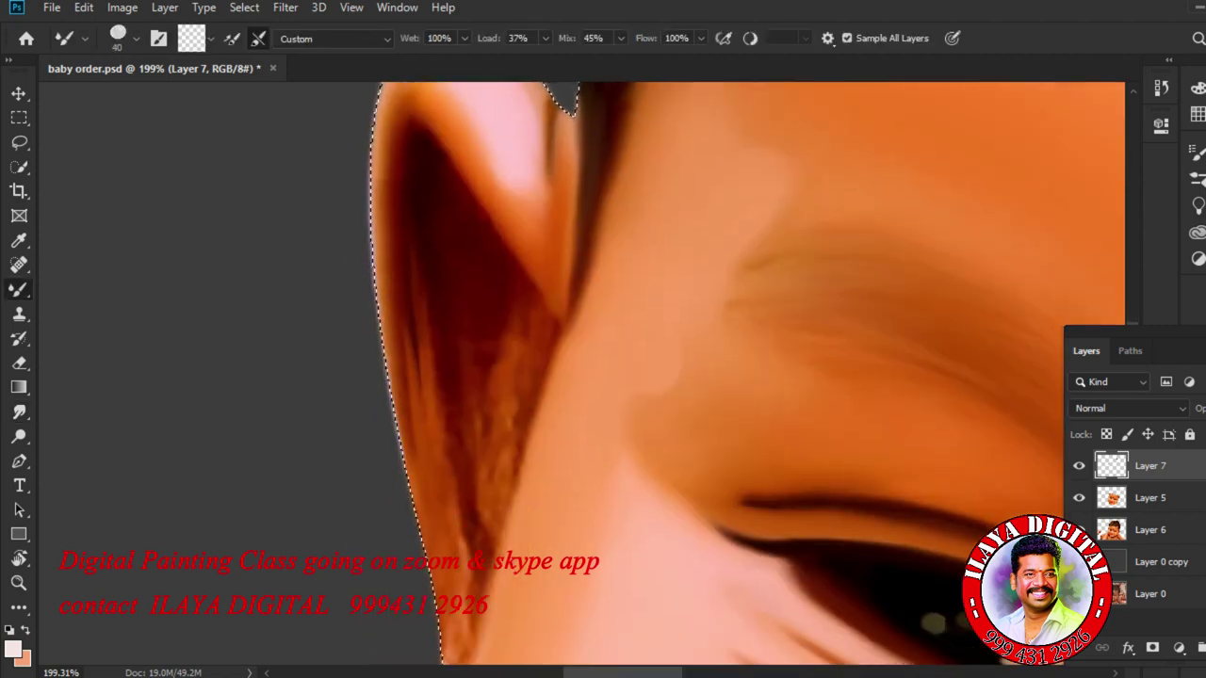
key("bracketleft")
key("bracketleft")
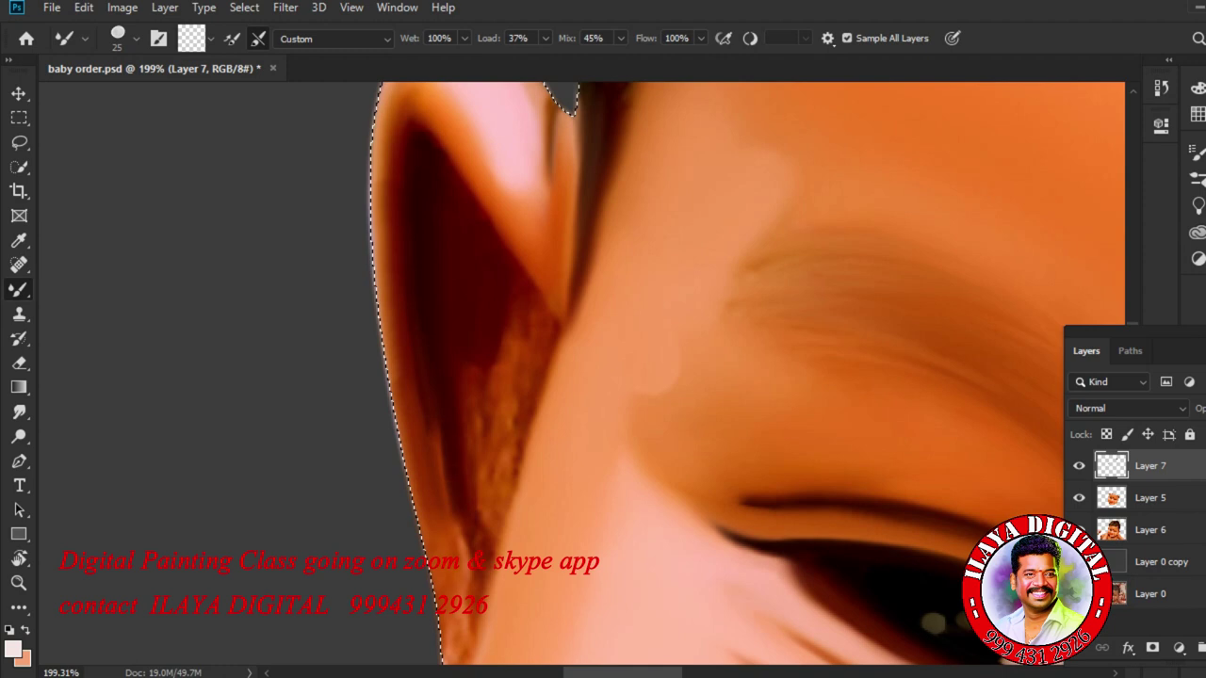
Smudge away the texture in the lower hollow of the left-hand ear, down to where it meets the cheek.
key("r")
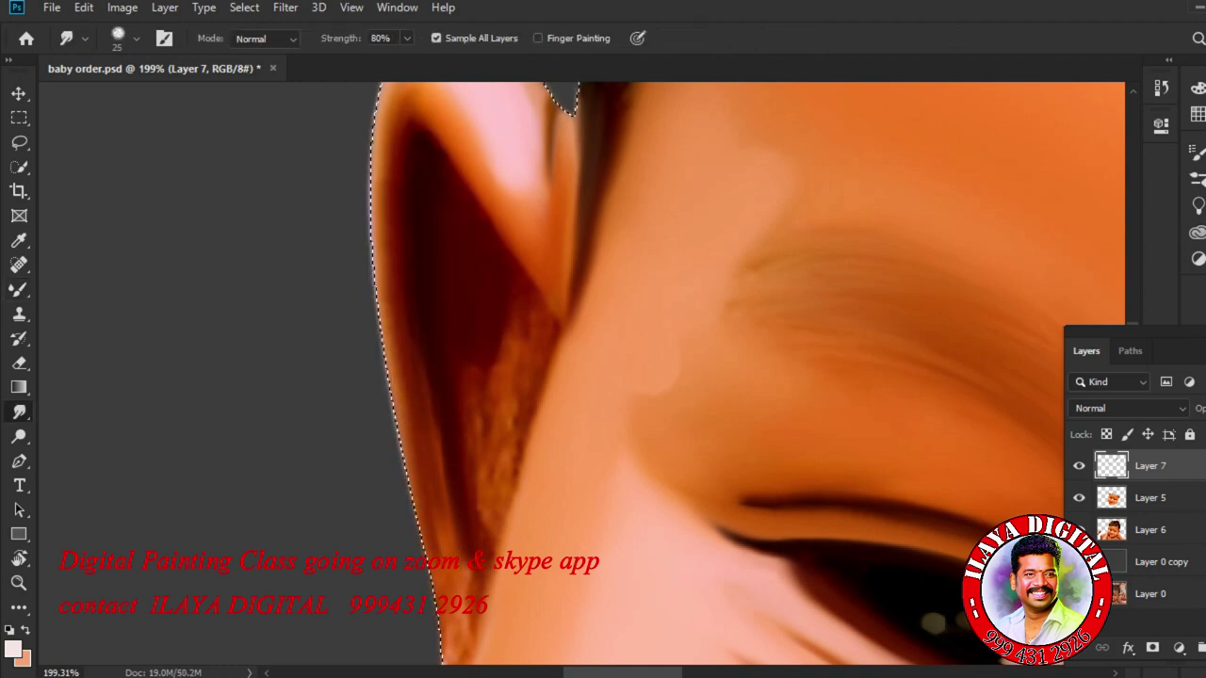
key("bracketright")
mouse_move(491, 376)
left_mouse_down()
mouse_move(518, 330)
mouse_move(507, 458)
left_mouse_up()
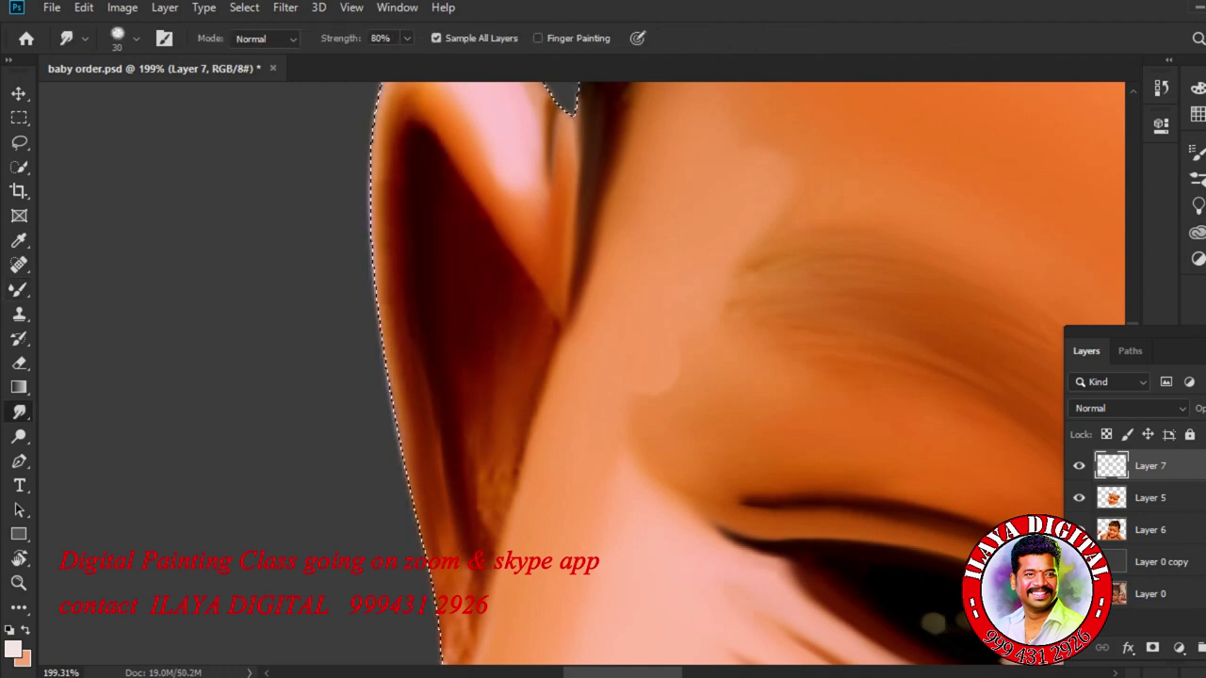
left_click_drag(437, 401, 454, 545)
key("bracketleft")
key("bracketleft")
key("bracketleft")
mouse_move(481, 471)
left_mouse_down()
mouse_move(482, 529)
mouse_move(533, 341)
mouse_move(503, 471)
left_mouse_up()
left_click_drag(522, 368, 492, 567)
key("bracketright")
key("bracketright")
key("bracketleft")
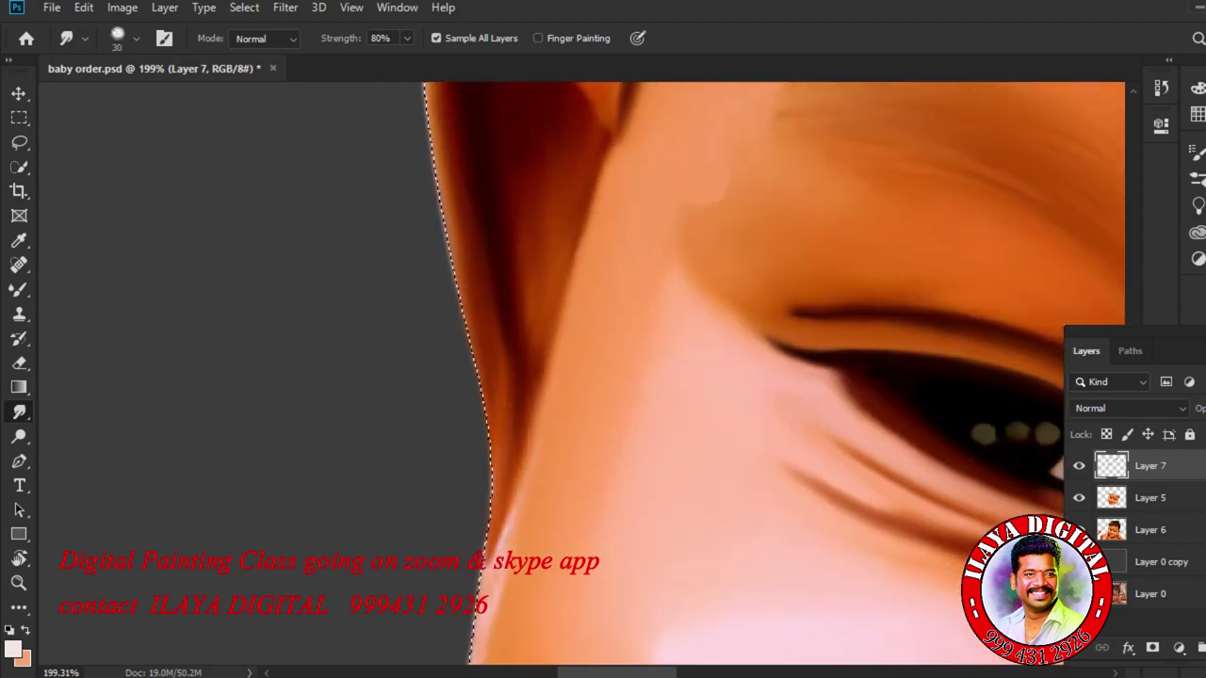
Clean up the cheek's outer edge below the left-hand ear, clearing the stray fringe on Layer 5 and returning to Layer 7.
mouse_move(510, 518)
left_mouse_down()
mouse_move(485, 615)
mouse_move(558, 295)
mouse_move(571, 141)
left_mouse_up()
key("bracketleft")
key("bracketleft")
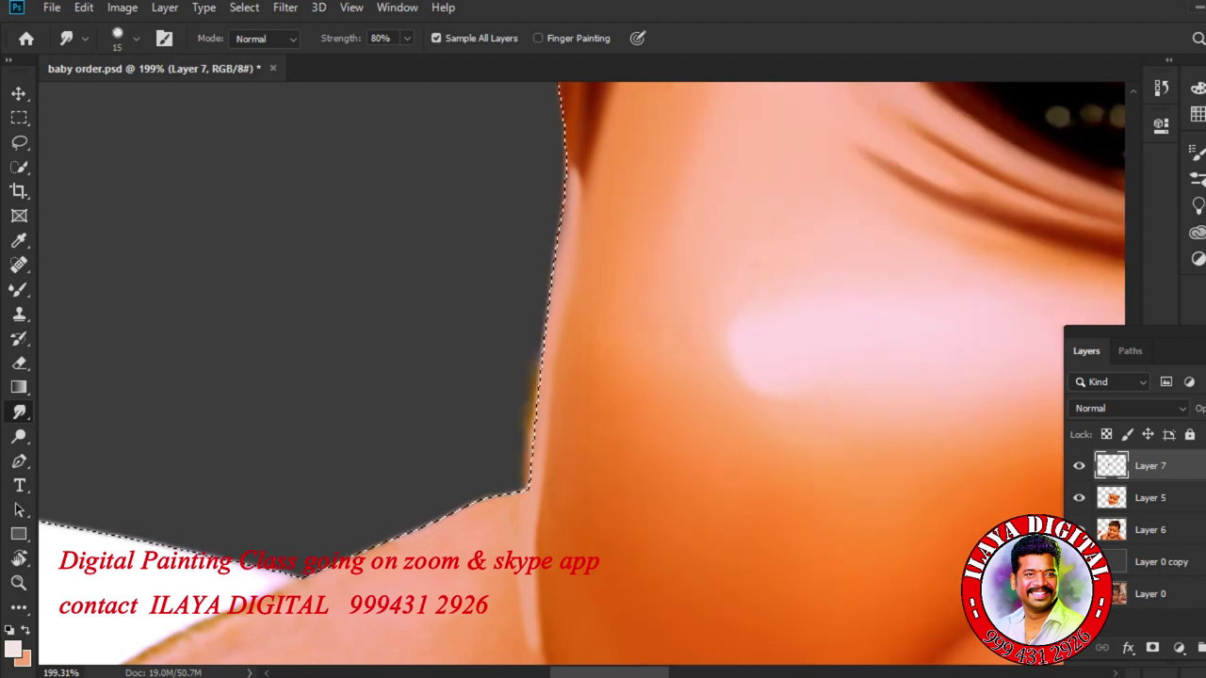
left_click(1151, 498)
left_click(1151, 467)
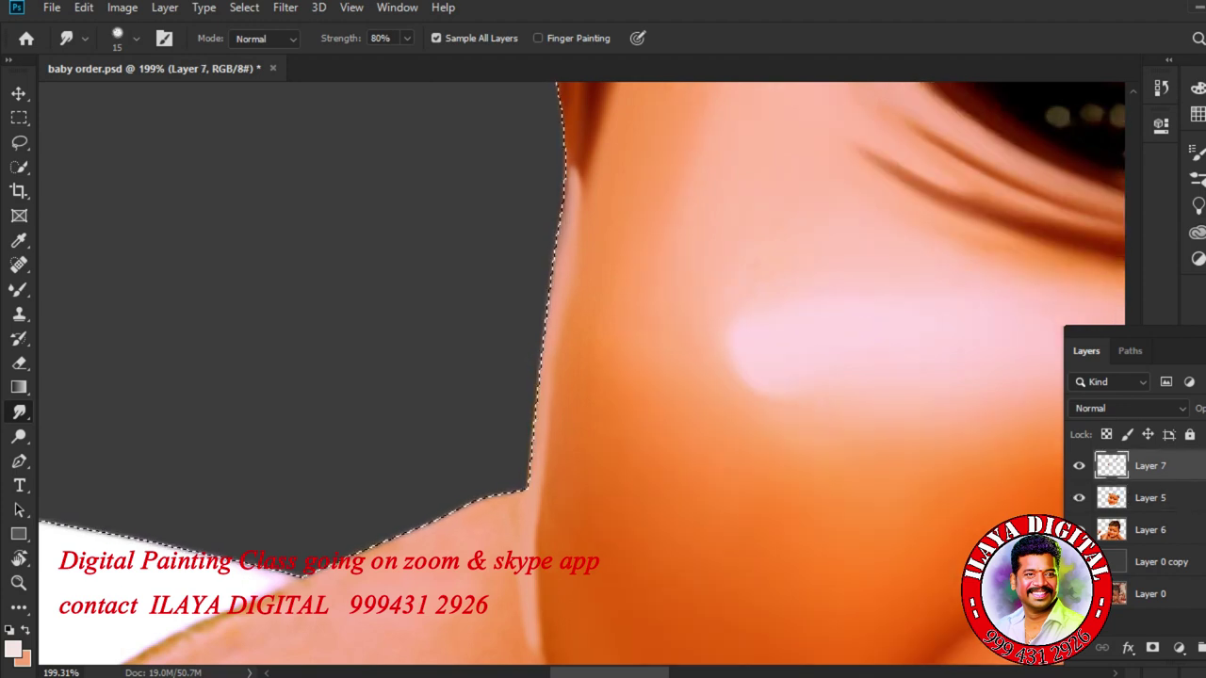
Bring the right-hand ear and the cheek beside it into view.
scroll(778, 326, "down", 7)
left_click_drag(801, 348, 345, 279)
scroll(768, 456, "up", 5)
left_click_drag(959, 454, 700, 435)
scroll(700, 435, "up", 4)
scroll(705, 430, "down", 6)
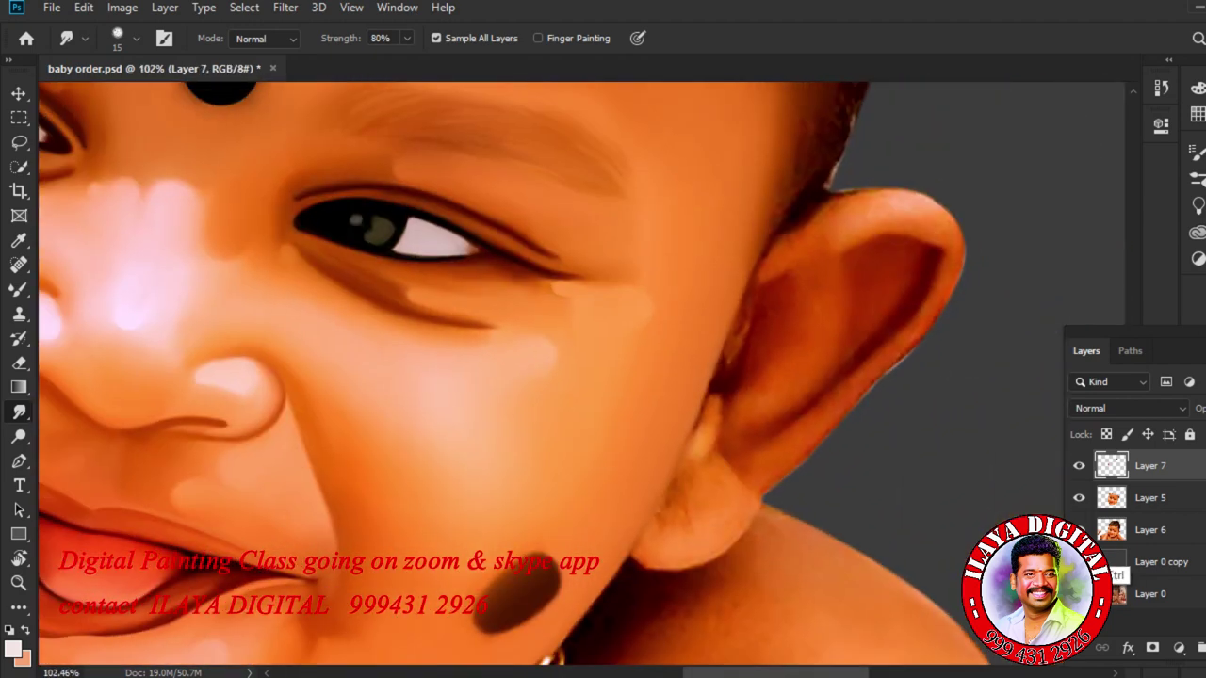